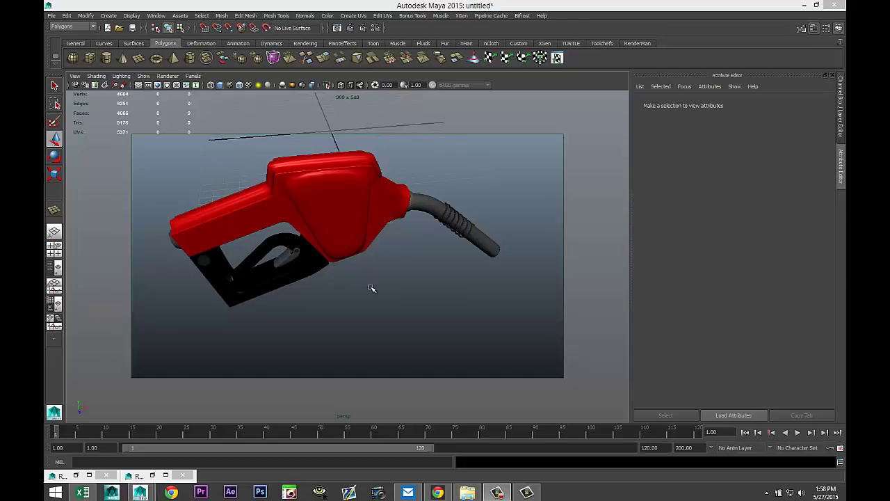
# Hide the entire gas pump nozzle model and turn off the viewport's resolution gate
pyautogui.keyDown('alt'); pyautogui.moveTo(362, 284); pyautogui.dragTo(319, 260); pyautogui.keyUp('alt')
pyautogui.scroll(-5, 368, 302)
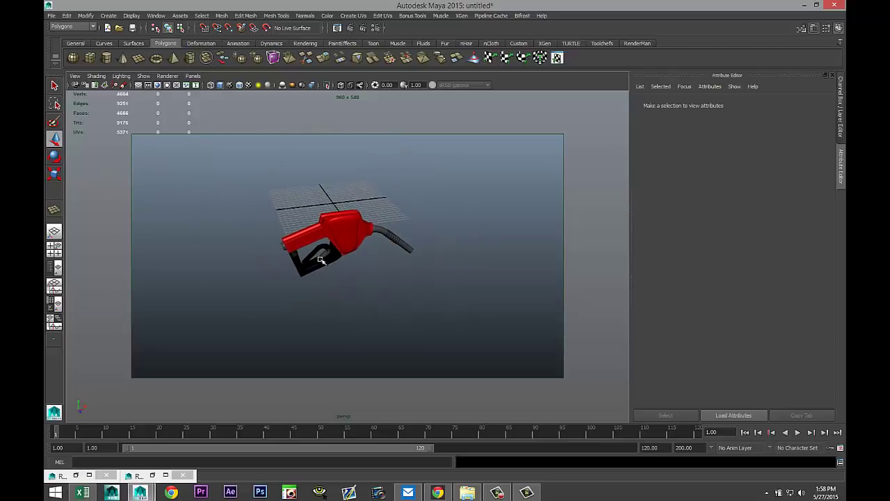
pyautogui.click(333, 210)
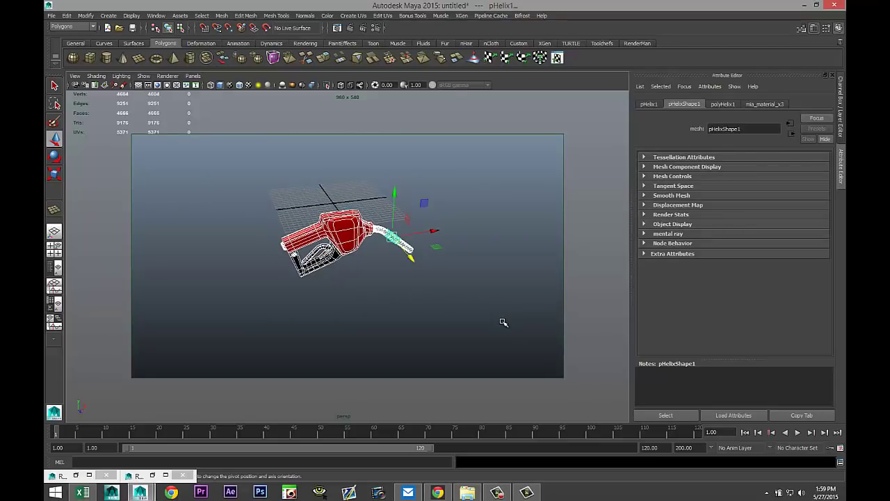
pyautogui.press('Delete')
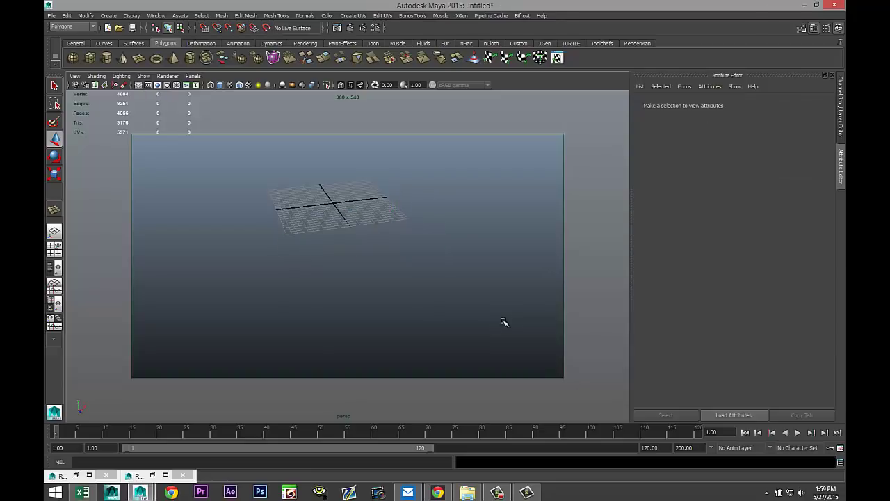
pyautogui.click(167, 86)
# Create a wide rectangular polygon cube across the middle of the grid
pyautogui.keyDown('alt'); pyautogui.moveTo(423, 193); pyautogui.dragTo(438, 285); pyautogui.keyUp('alt')
pyautogui.scroll(5, 437, 286)
pyautogui.keyDown('alt'); pyautogui.moveTo(368, 285); pyautogui.dragTo(382, 264); pyautogui.keyUp('alt')
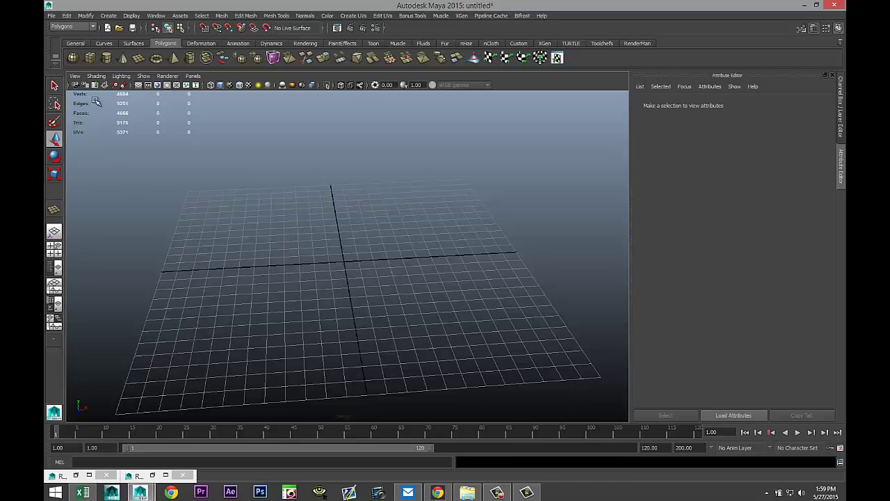
pyautogui.click(90, 58)
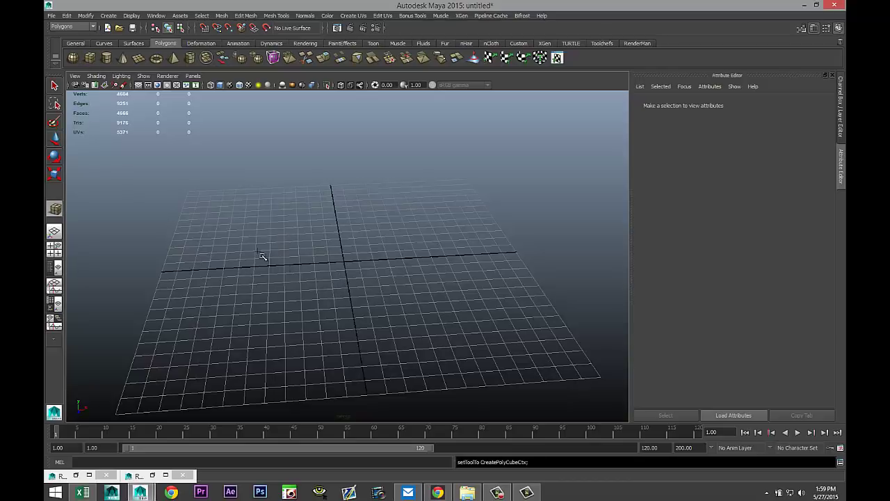
pyautogui.moveTo(259, 253); pyautogui.dragTo(465, 186)
pyautogui.press('w')
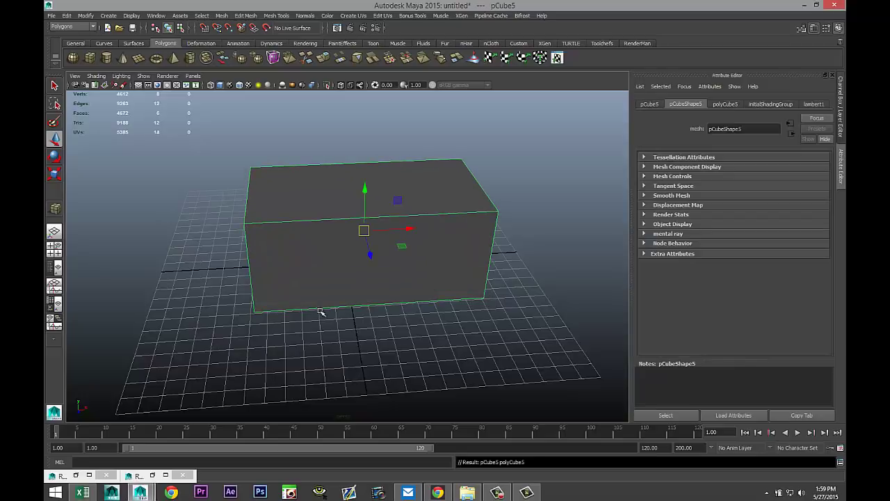
# Scale the box vertically into a tall block and raise it until its base sits near the grid
pyautogui.keyDown('alt'); pyautogui.moveTo(306, 320); pyautogui.dragTo(289, 363, button='middle'); pyautogui.keyUp('alt')
pyautogui.keyDown('alt'); pyautogui.moveTo(289, 363); pyautogui.dragTo(350, 350); pyautogui.keyUp('alt')
pyautogui.press('r')
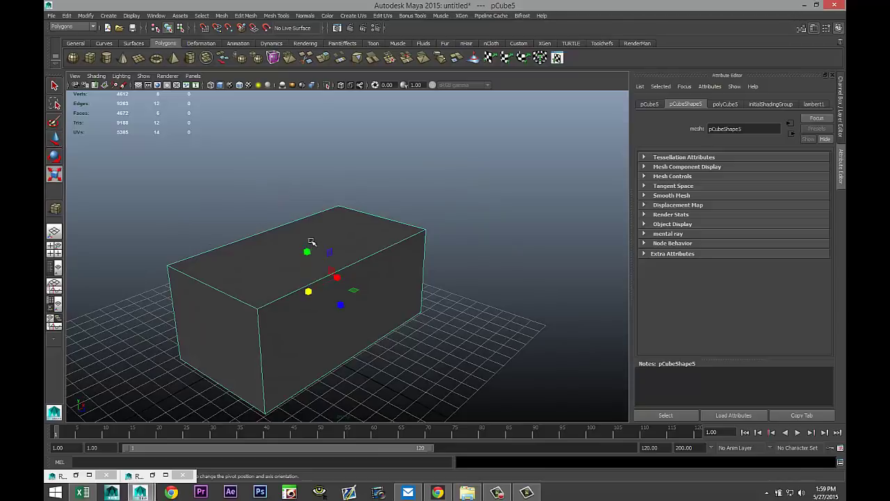
pyautogui.moveTo(307, 250); pyautogui.dragTo(321, 119)
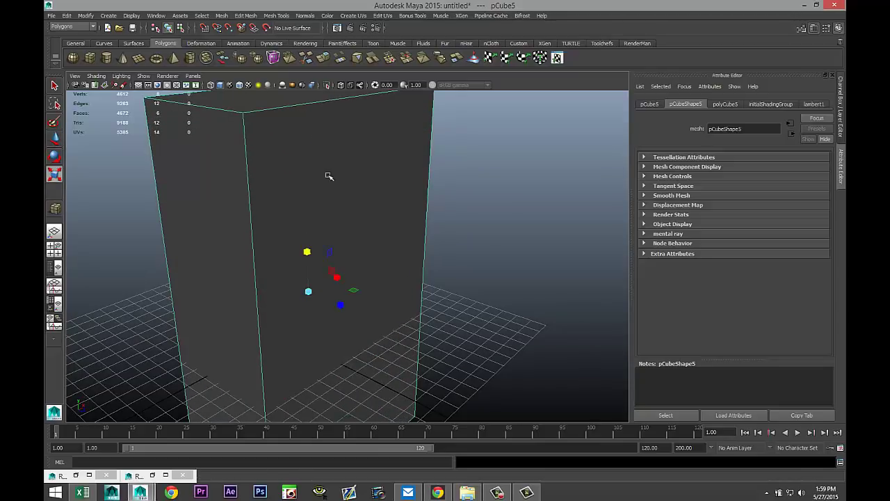
pyautogui.press('f')
pyautogui.keyDown('alt'); pyautogui.moveTo(378, 254); pyautogui.dragTo(407, 262); pyautogui.keyUp('alt')
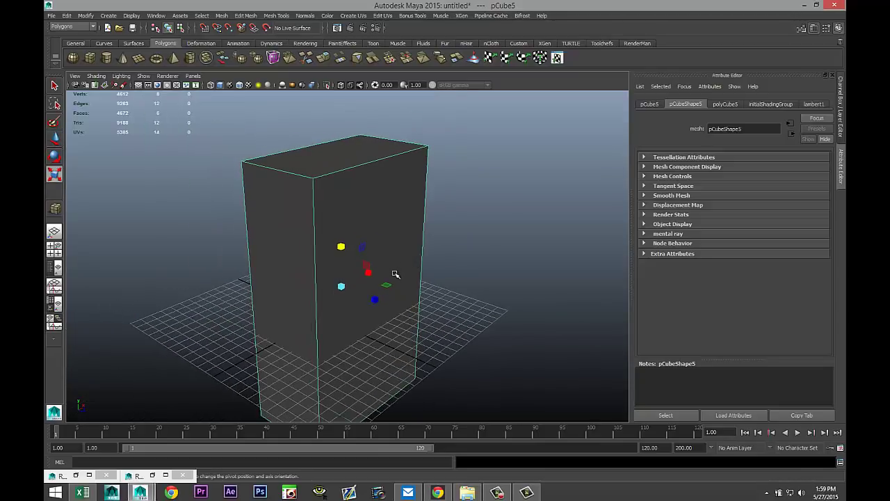
pyautogui.press('w')
pyautogui.moveTo(341, 242); pyautogui.dragTo(337, 145)
# Lower the block's top four vertices slightly to reduce its height
pyautogui.keyDown('alt'); pyautogui.moveTo(454, 292); pyautogui.dragTo(385, 358); pyautogui.keyUp('alt')
pyautogui.scroll(-3, 342, 280)
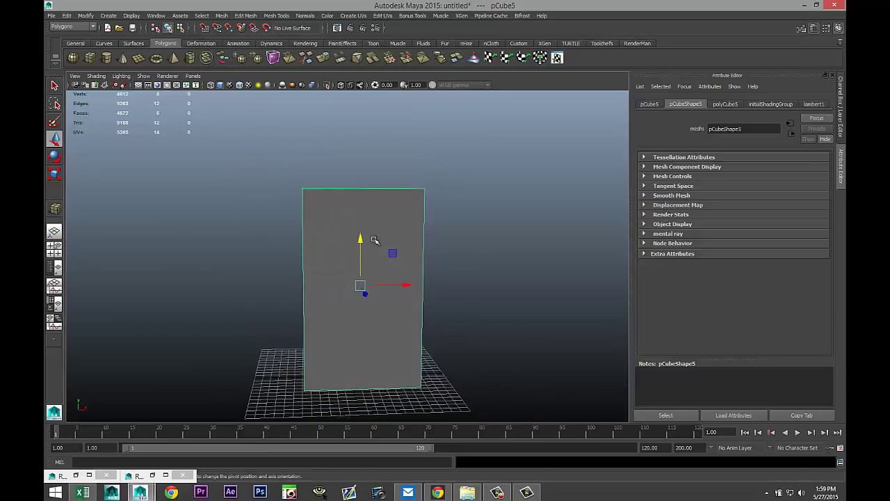
pyautogui.moveTo(359, 189); pyautogui.dragTo(320, 189, button='right')
pyautogui.moveTo(219, 157); pyautogui.dragTo(471, 237)
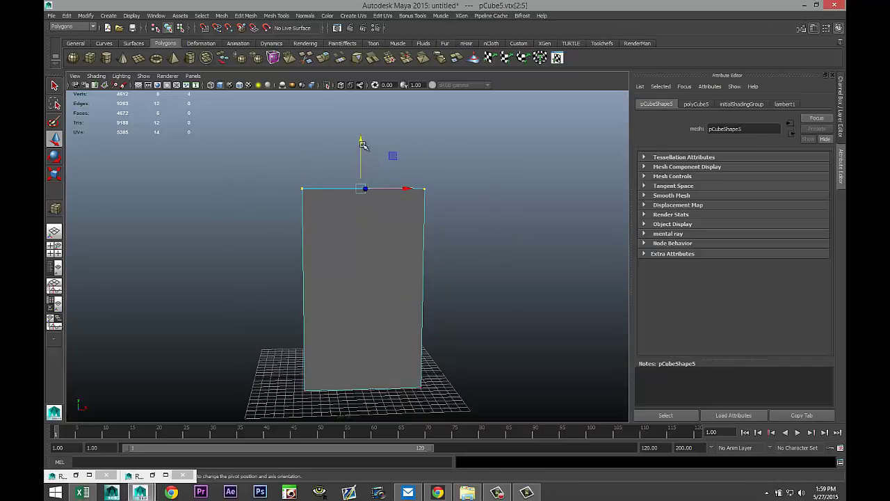
pyautogui.moveTo(361, 144)
pyautogui.mouseDown()
pyautogui.moveTo(363, 167)
pyautogui.moveTo(366, 149)
pyautogui.mouseUp()
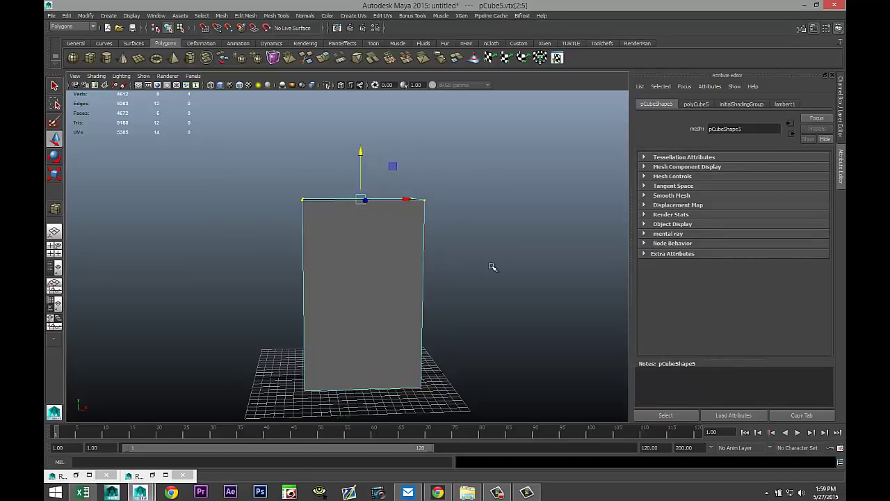
pyautogui.click(493, 267)
# Insert 2 evenly spaced vertical edge loops across the block's narrow side with the multiple edge loops option
pyautogui.scroll(3, 464, 314)
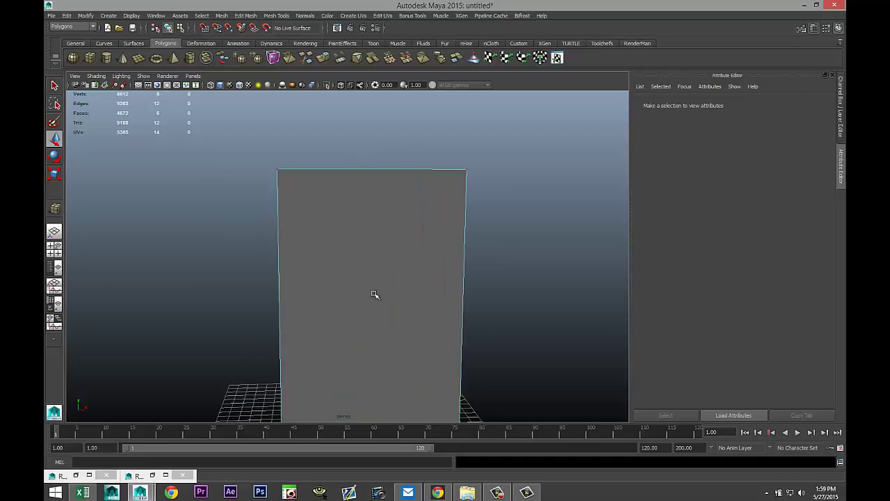
pyautogui.moveTo(375, 295)
pyautogui.keyDown('alt'); pyautogui.mouseDown()
pyautogui.moveTo(435, 310)
pyautogui.moveTo(418, 312)
pyautogui.moveTo(371, 291)
pyautogui.moveTo(401, 285)
pyautogui.moveTo(389, 292)
pyautogui.moveTo(417, 292)
pyautogui.moveTo(397, 304)
pyautogui.moveTo(342, 281)
pyautogui.moveTo(373, 282)
pyautogui.mouseUp(); pyautogui.keyUp('alt')
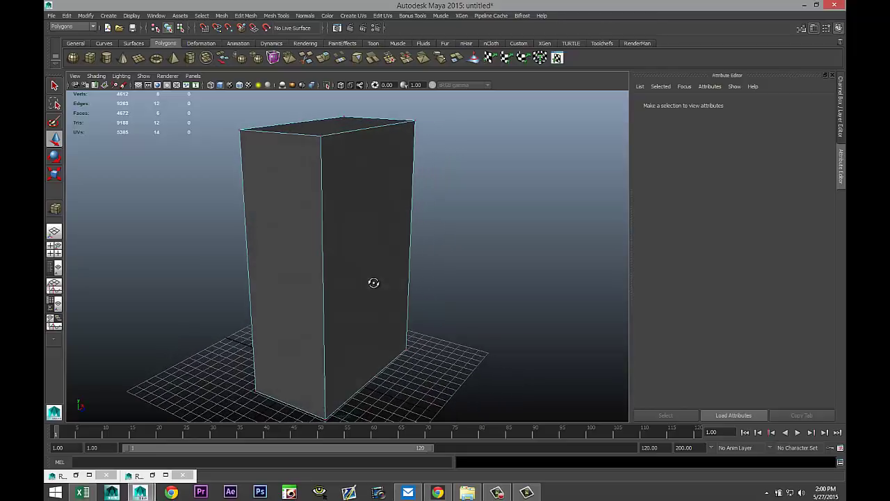
pyautogui.click(276, 16)
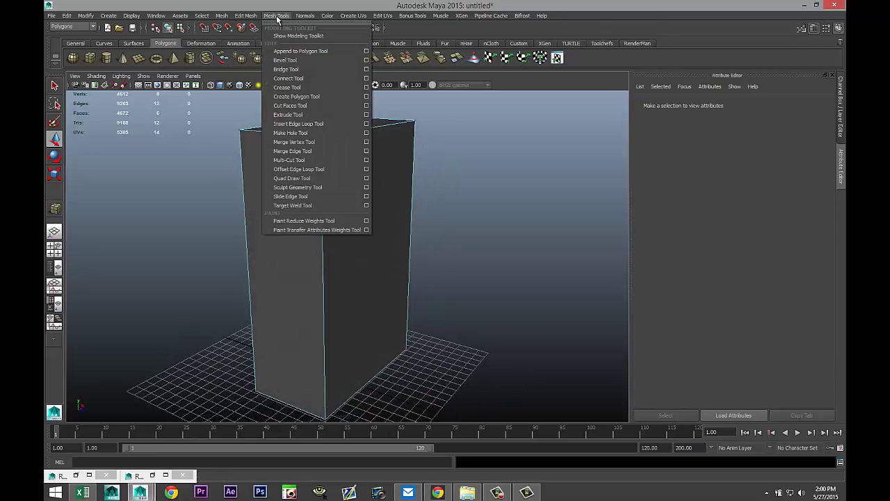
pyautogui.click(367, 124)
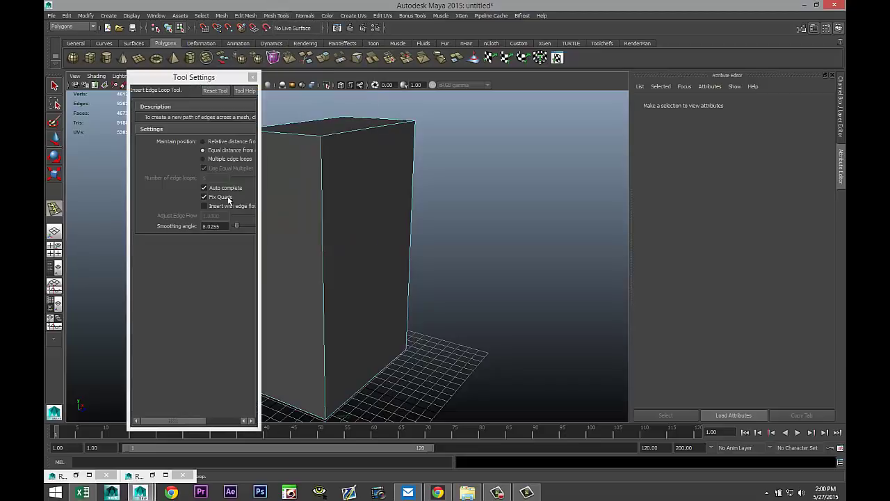
pyautogui.click(203, 158)
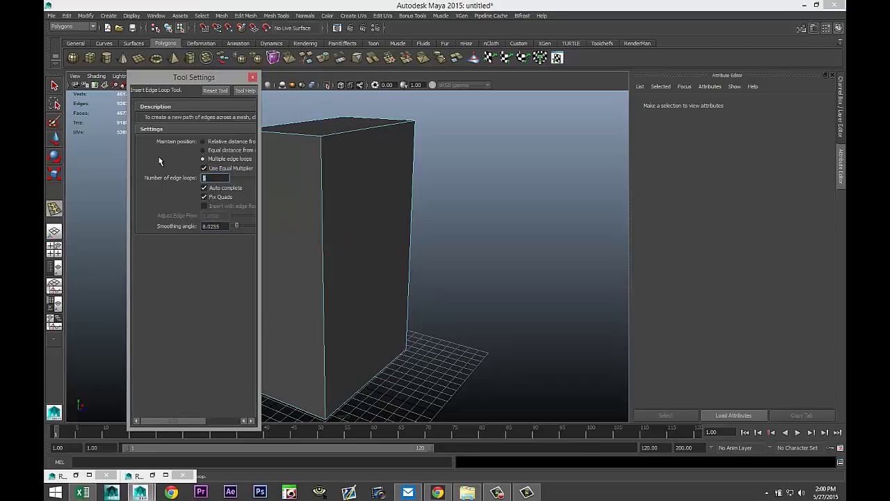
pyautogui.click(473, 272)
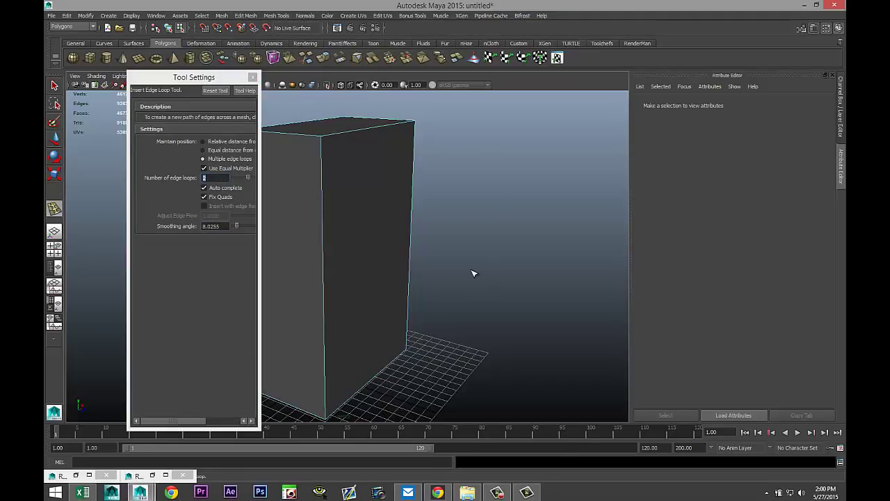
pyautogui.click(251, 79)
pyautogui.keyDown('alt'); pyautogui.moveTo(246, 132); pyautogui.dragTo(229, 258); pyautogui.keyUp('alt')
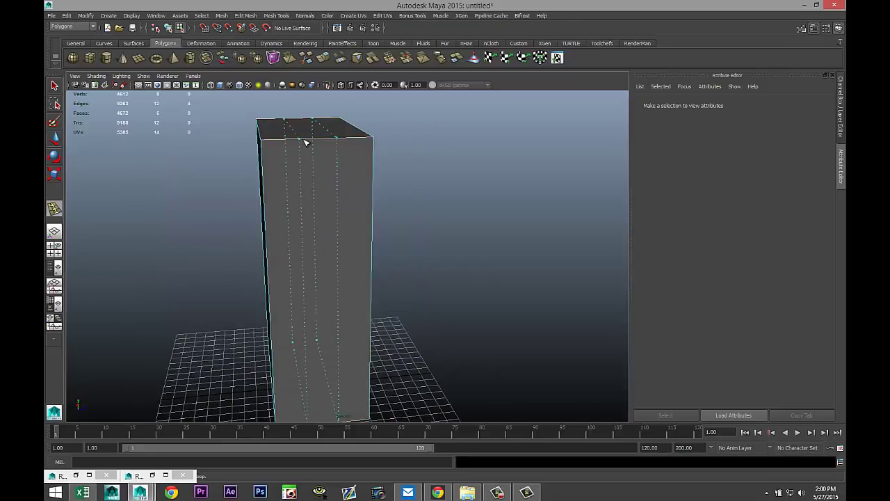
pyautogui.click(305, 141)
# Switch the Insert Edge Loop tool to equal distance from edge and add two horizontal loops around the block's upper and middle portions
pyautogui.keyDown('alt'); pyautogui.moveTo(419, 269); pyautogui.dragTo(415, 294); pyautogui.keyUp('alt')
pyautogui.click(277, 16)
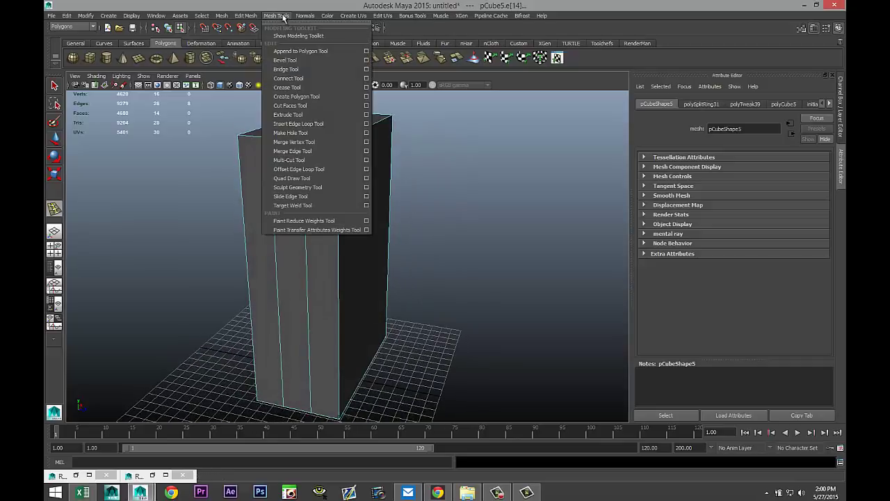
pyautogui.click(366, 123)
pyautogui.click(203, 150)
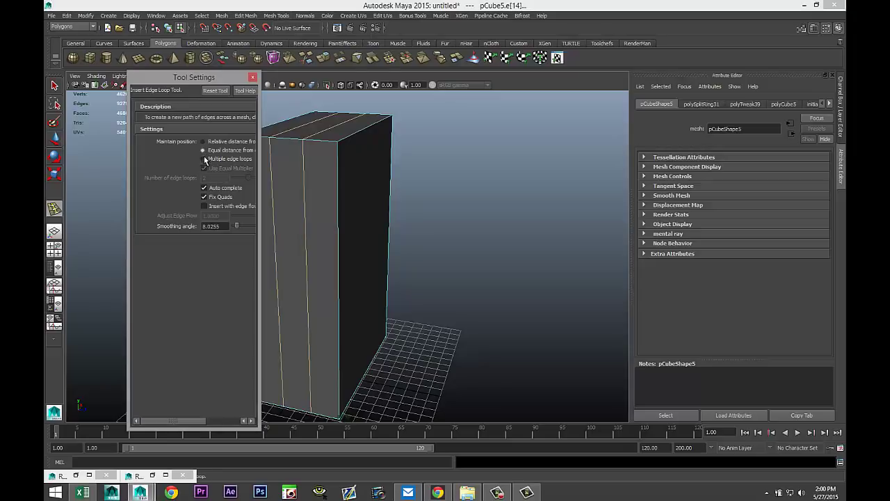
pyautogui.click(252, 76)
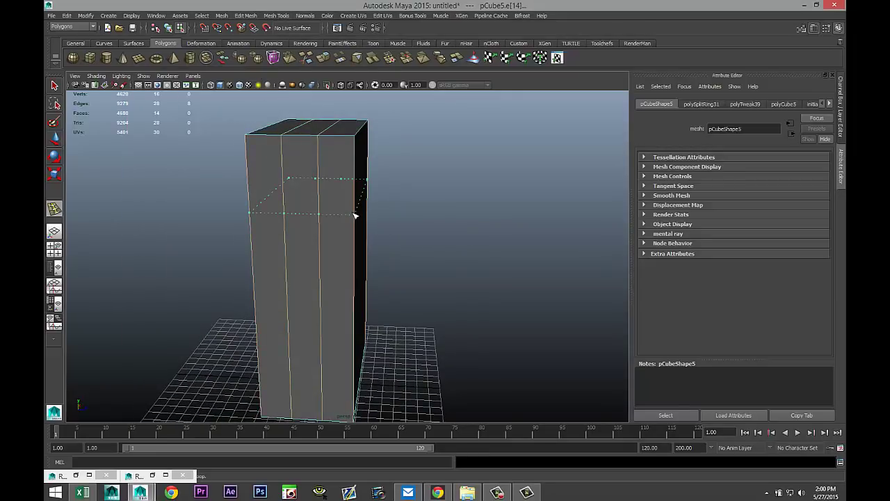
pyautogui.click(354, 210)
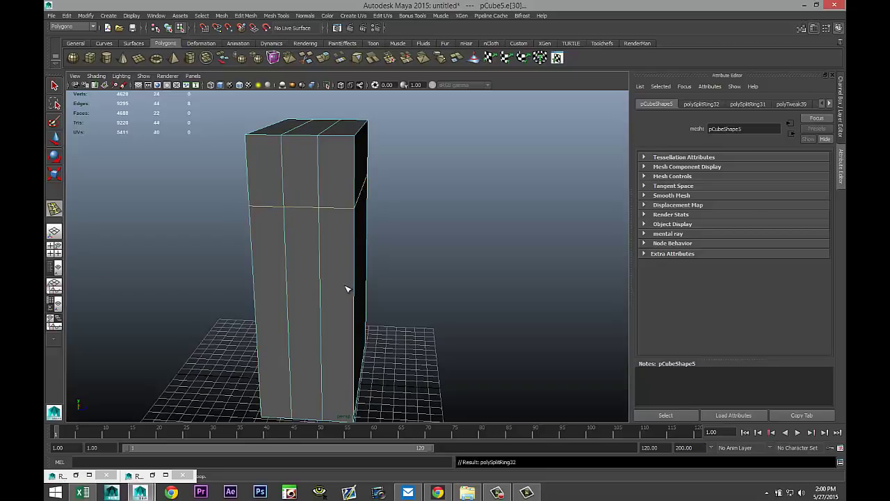
pyautogui.click(354, 291)
pyautogui.moveTo(355, 295); pyautogui.dragTo(356, 294)
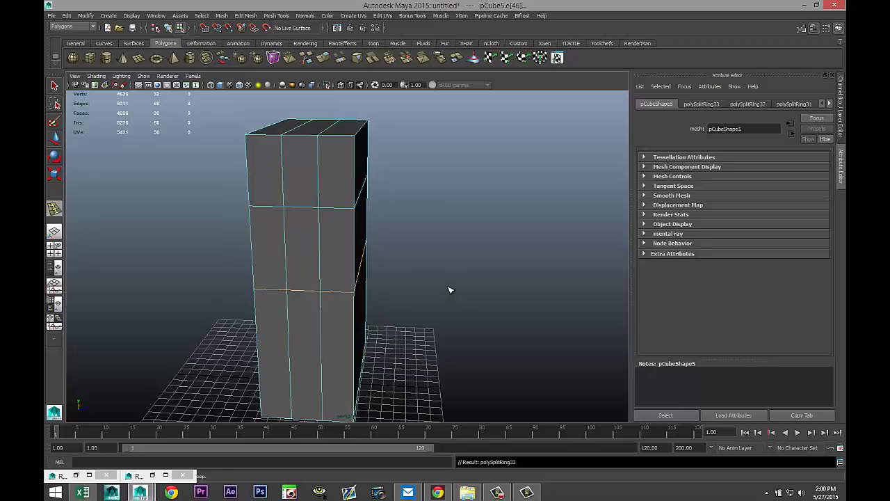
# Extrude the centre face of the narrow side, between the two horizontal loops, inward to form a recess
pyautogui.keyDown('alt'); pyautogui.moveTo(449, 290); pyautogui.dragTo(418, 287); pyautogui.keyUp('alt')
pyautogui.scroll(2, 424, 286)
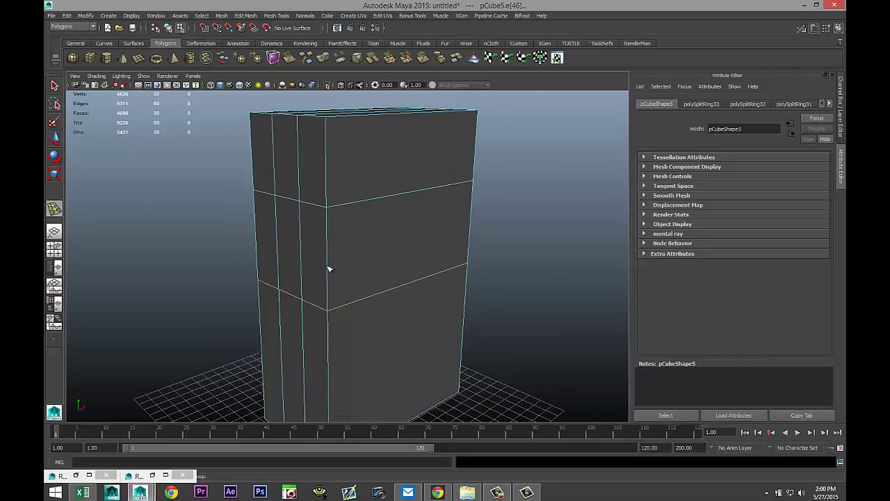
pyautogui.press('q')
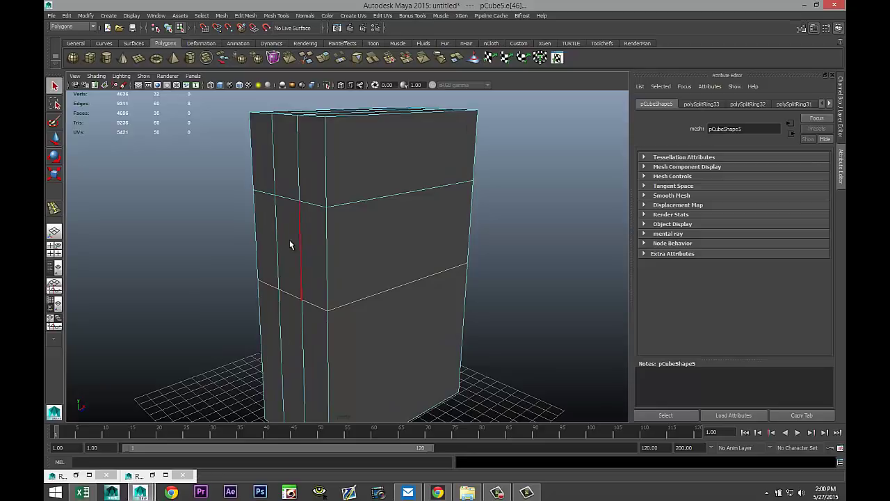
pyautogui.moveTo(290, 243); pyautogui.dragTo(293, 265, button='right')
pyautogui.click(290, 242)
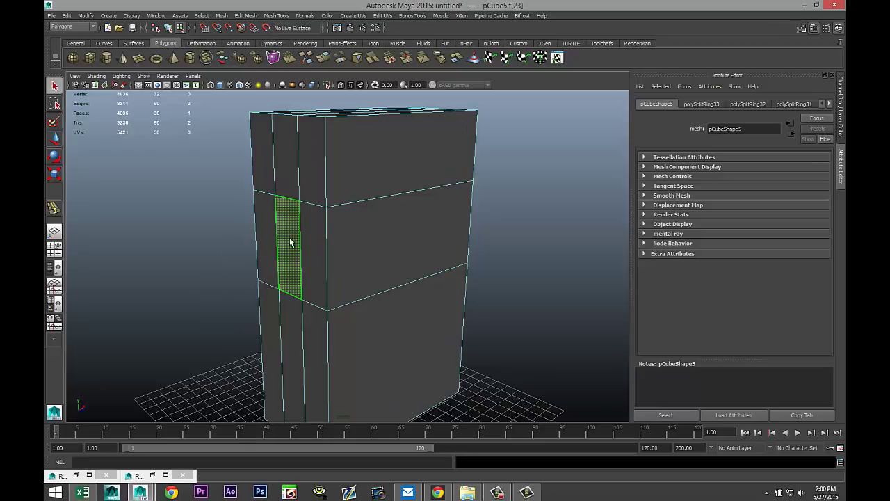
pyautogui.click(245, 16)
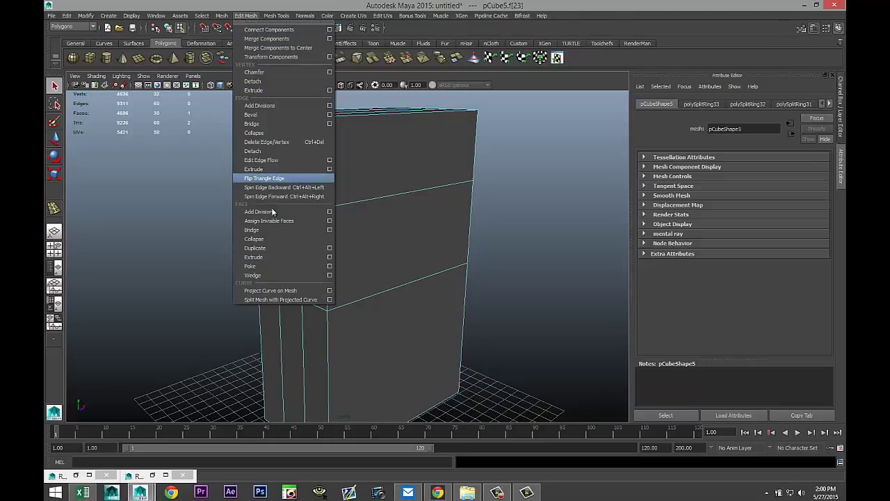
pyautogui.click(274, 259)
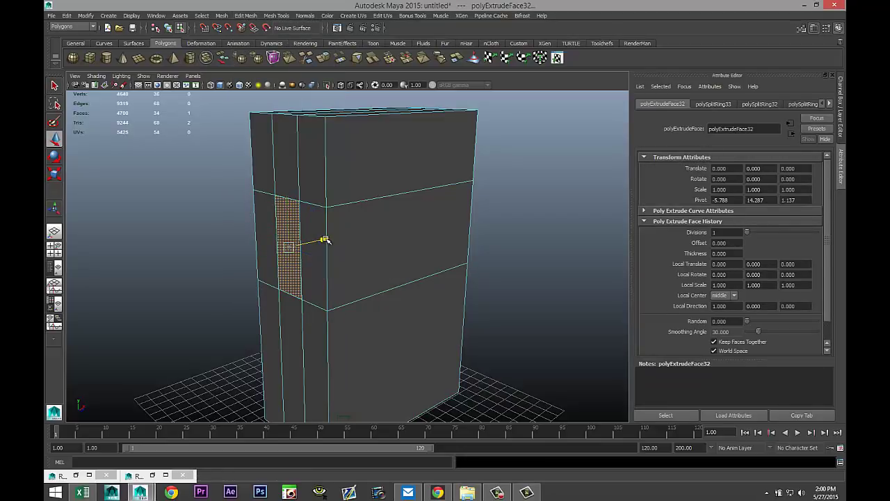
pyautogui.moveTo(324, 241); pyautogui.dragTo(344, 238)
# Tilt the recess's back face slightly so its upper edge sits deeper than its lower edge
pyautogui.keyDown('alt'); pyautogui.moveTo(220, 280); pyautogui.dragTo(236, 280); pyautogui.keyUp('alt')
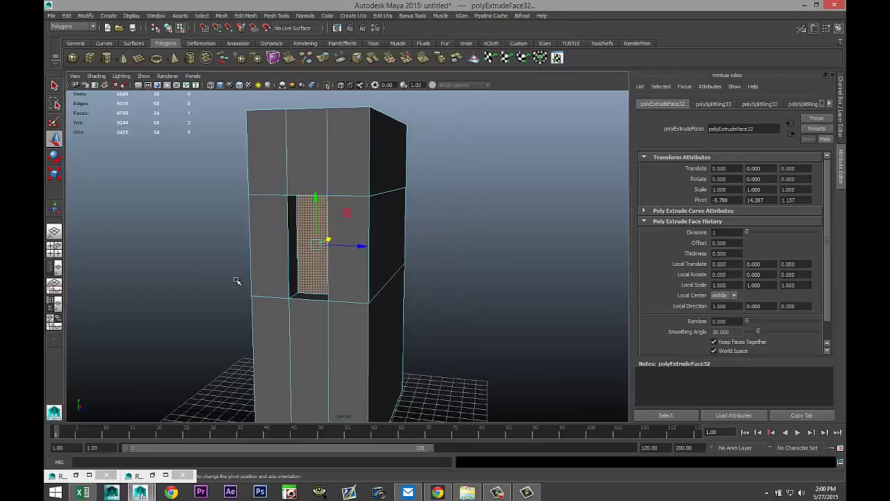
pyautogui.press('e')
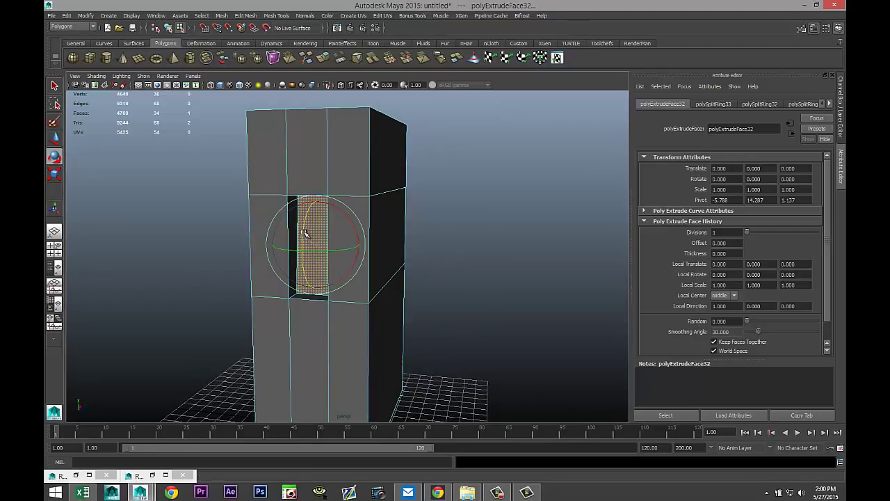
pyautogui.moveTo(304, 232); pyautogui.dragTo(308, 226)
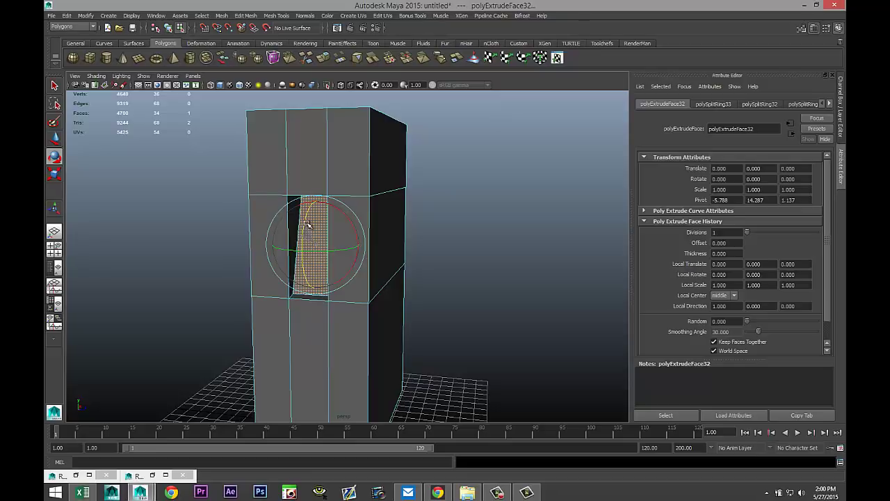
# Insert a horizontal edge loop around the pump body just below the recess's lower edge
pyautogui.keyDown('alt'); pyautogui.moveTo(409, 290); pyautogui.dragTo(342, 292); pyautogui.keyUp('alt')
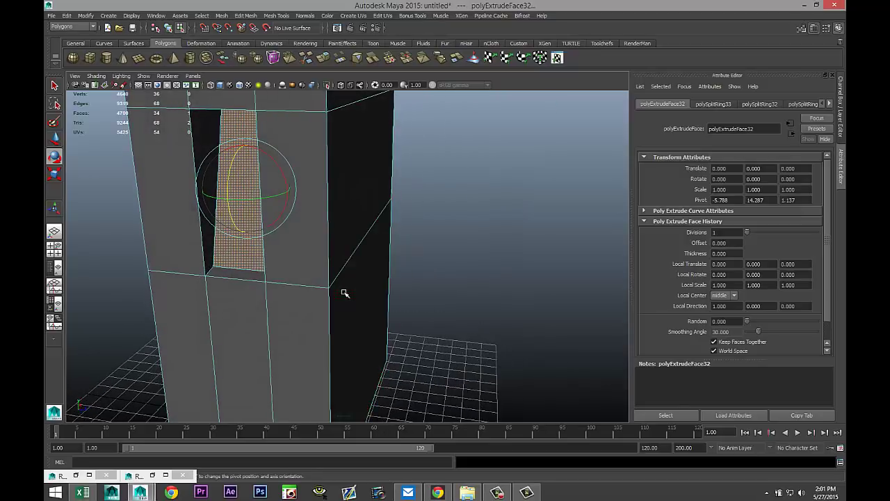
pyautogui.click(280, 16)
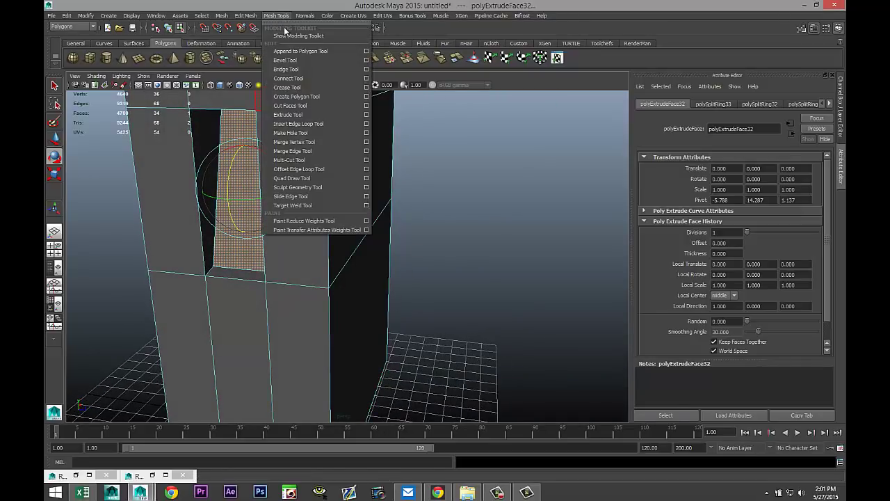
pyautogui.click(346, 123)
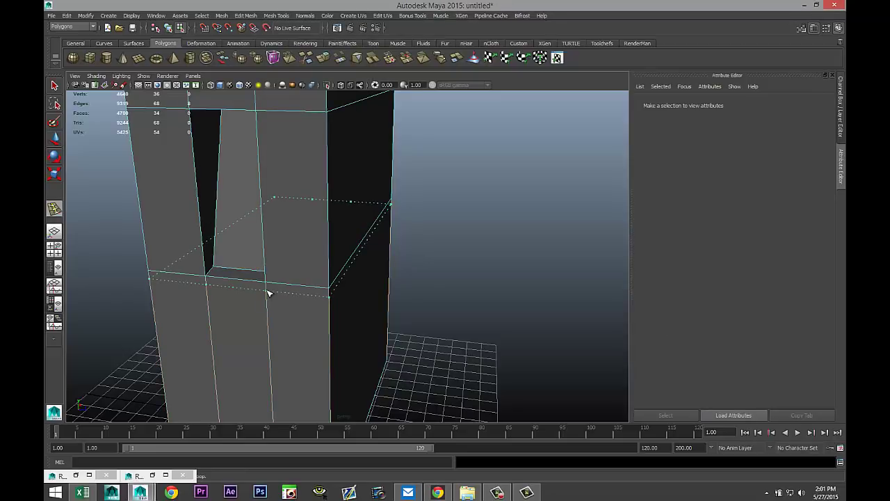
pyautogui.click(268, 292)
pyautogui.press('q')
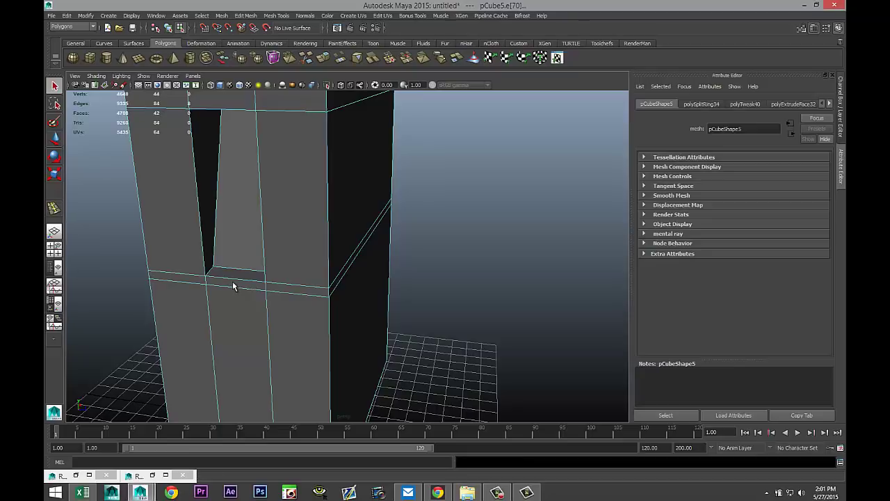
# Extrude the thin centre face directly below the recess outward to form a small protruding ledge
pyautogui.moveTo(233, 283); pyautogui.dragTo(235, 296, button='right')
pyautogui.click(238, 284)
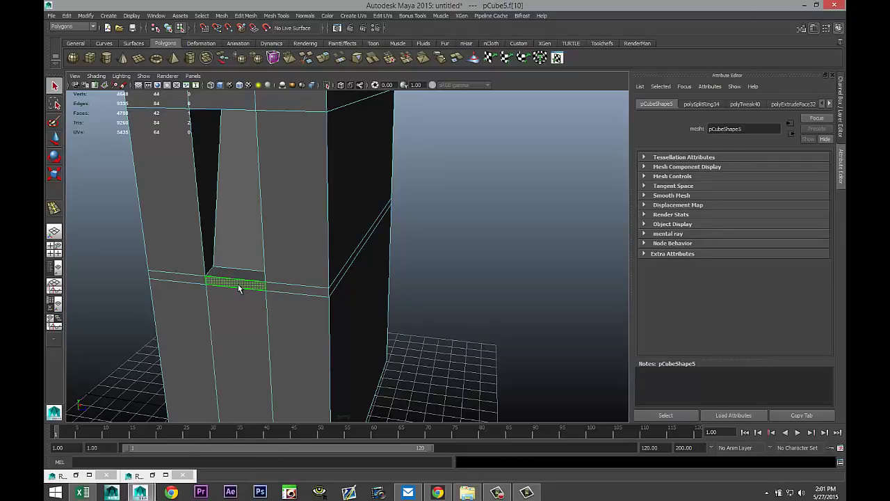
pyautogui.click(245, 15)
pyautogui.click(275, 256)
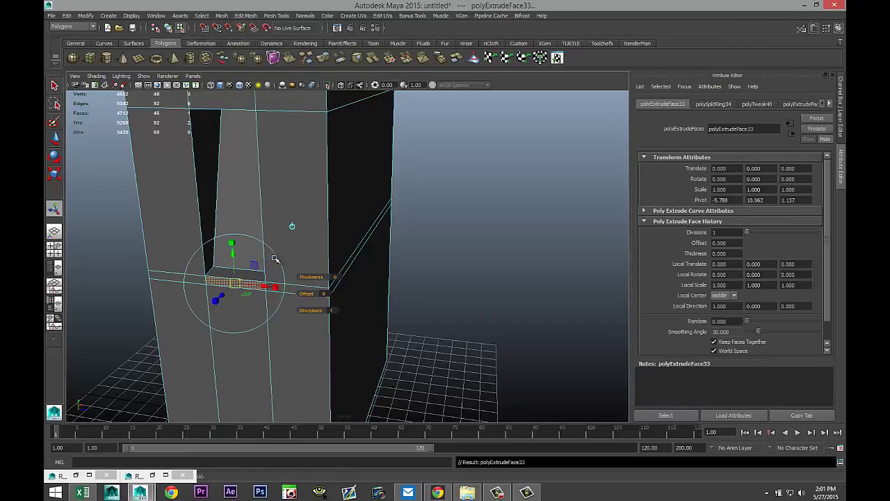
pyautogui.press('w')
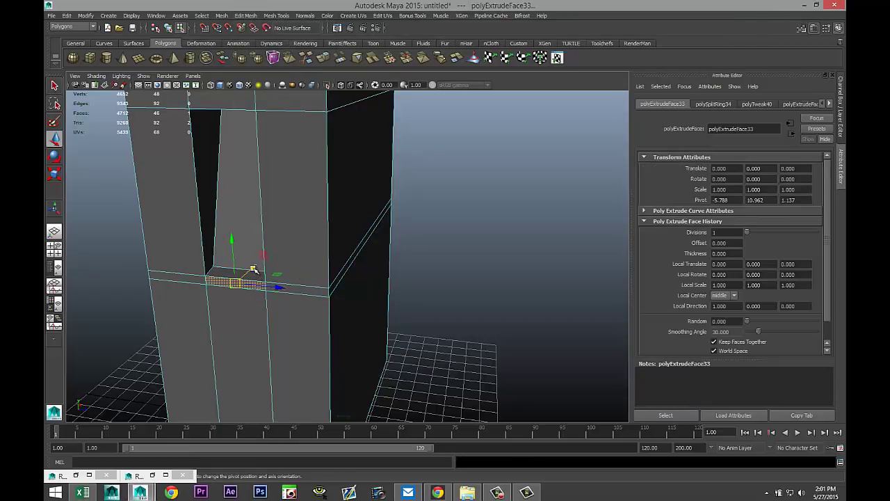
pyautogui.moveTo(253, 268); pyautogui.dragTo(238, 282)
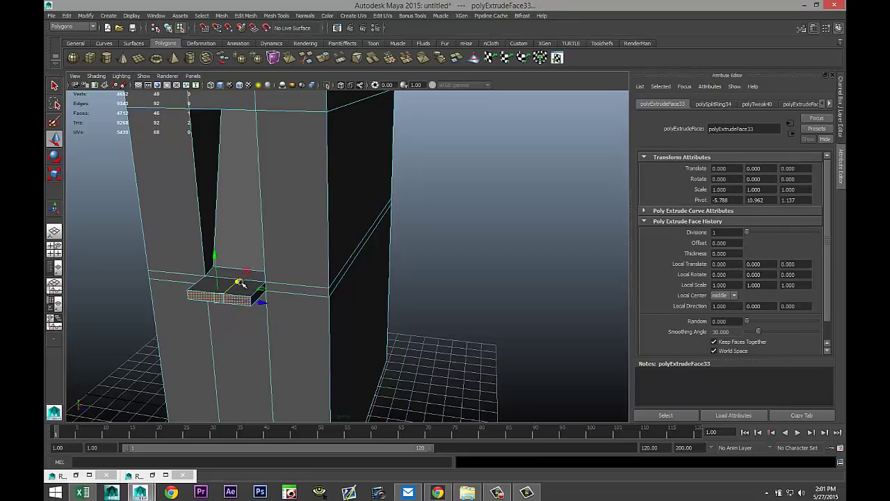
pyautogui.keyDown('alt'); pyautogui.moveTo(378, 299); pyautogui.dragTo(339, 322); pyautogui.keyUp('alt')
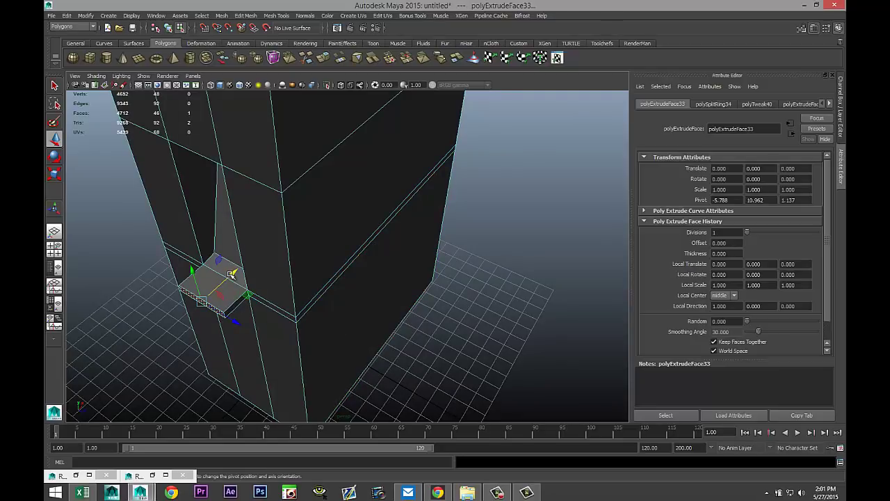
pyautogui.moveTo(232, 275); pyautogui.dragTo(237, 272)
pyautogui.keyDown('alt'); pyautogui.moveTo(296, 296); pyautogui.dragTo(391, 304); pyautogui.keyUp('alt')
# Insert 5 evenly spaced edge loops lengthwise through the ledge and recess using the multiple edge loops option
pyautogui.click(270, 16)
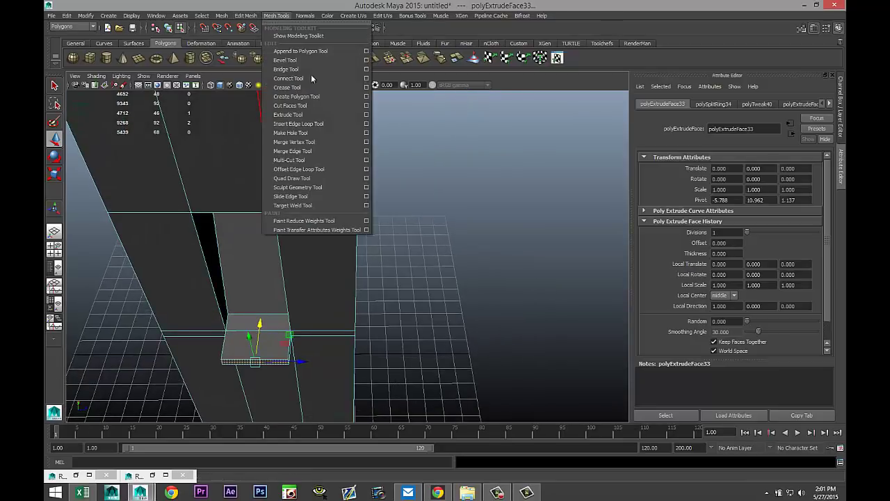
pyautogui.click(366, 123)
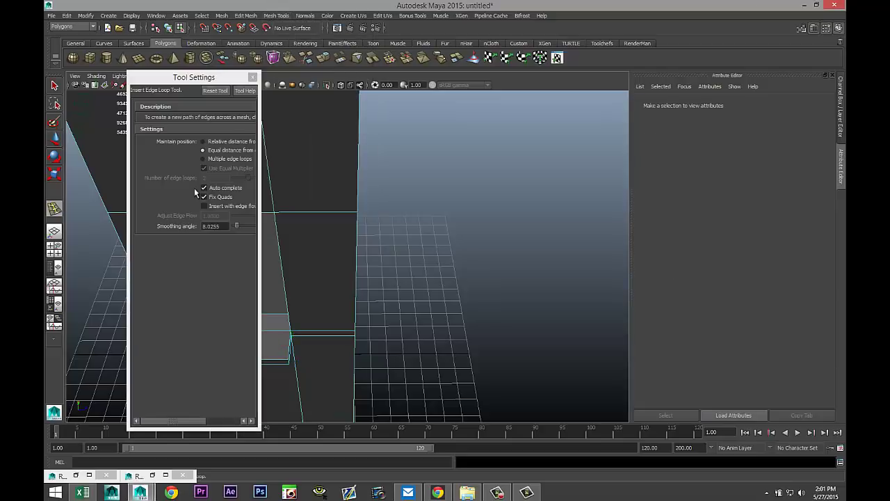
pyautogui.click(203, 158)
pyautogui.click(214, 178)
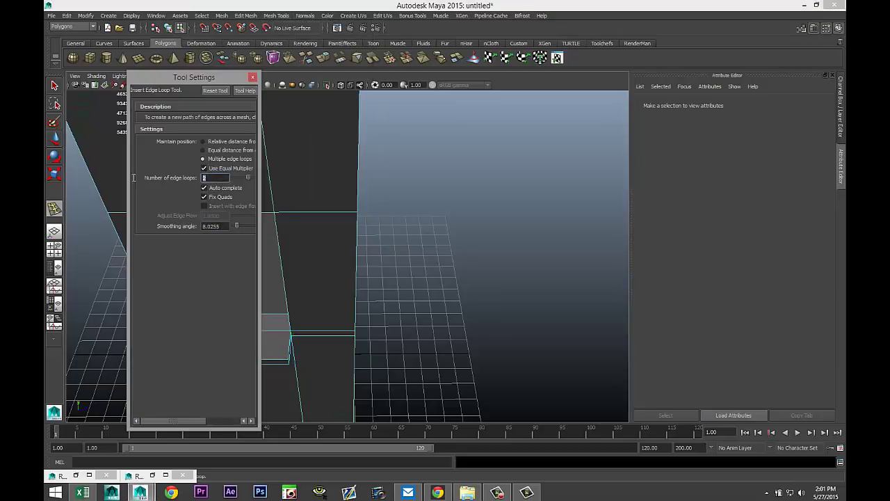
pyautogui.write('5')
pyautogui.click(252, 76)
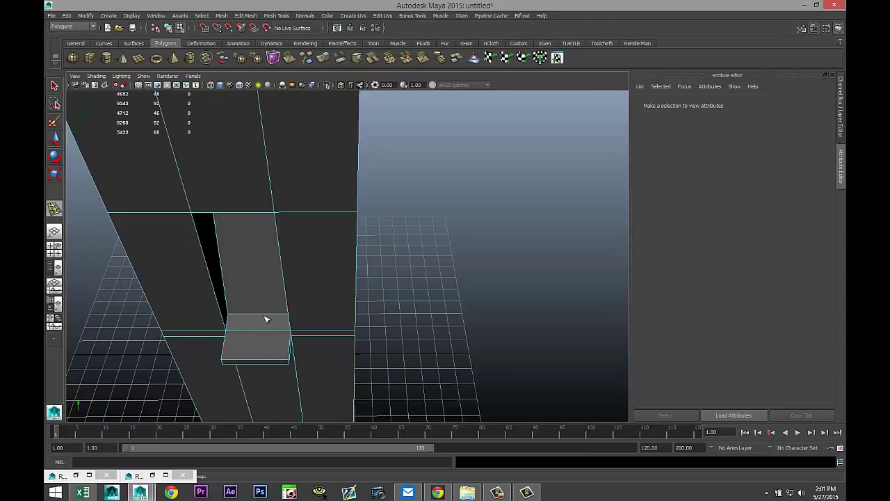
pyautogui.click(262, 363)
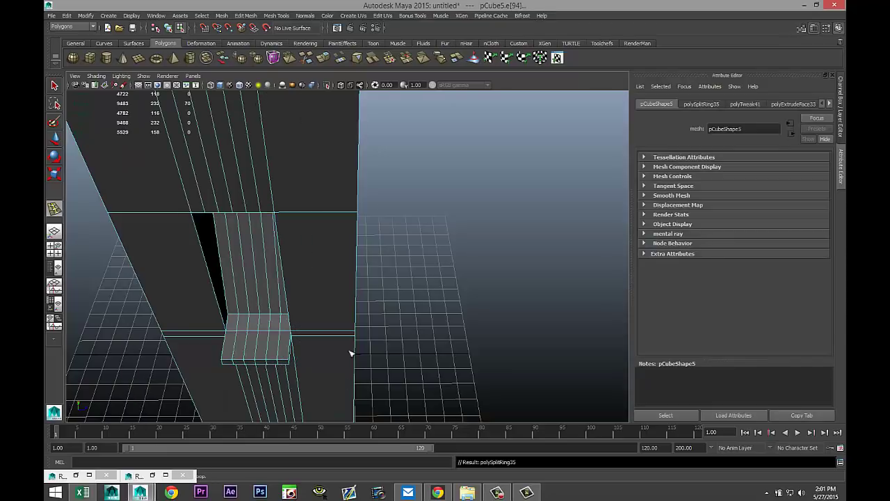
pyautogui.press('q')
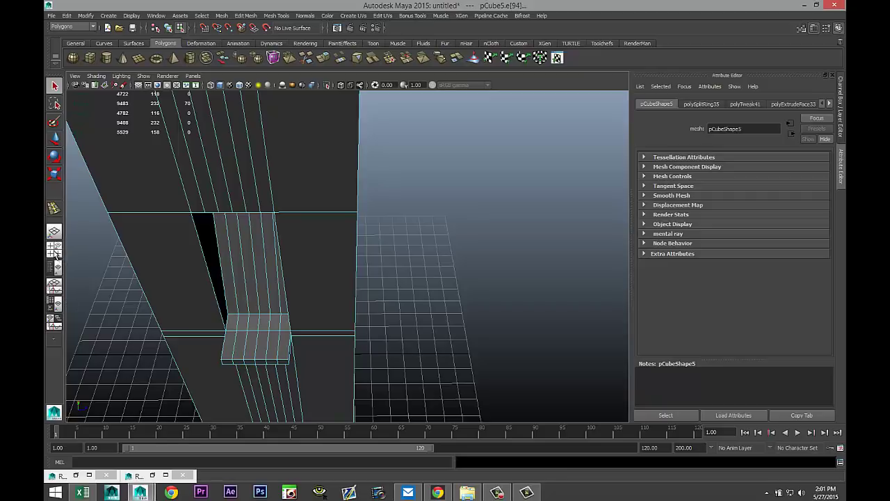
# In the top view, move the ledge's inner front vertices progressively outward to give its front edge a rounded outline
pyautogui.click(55, 248)
pyautogui.press('space')
pyautogui.press('f')
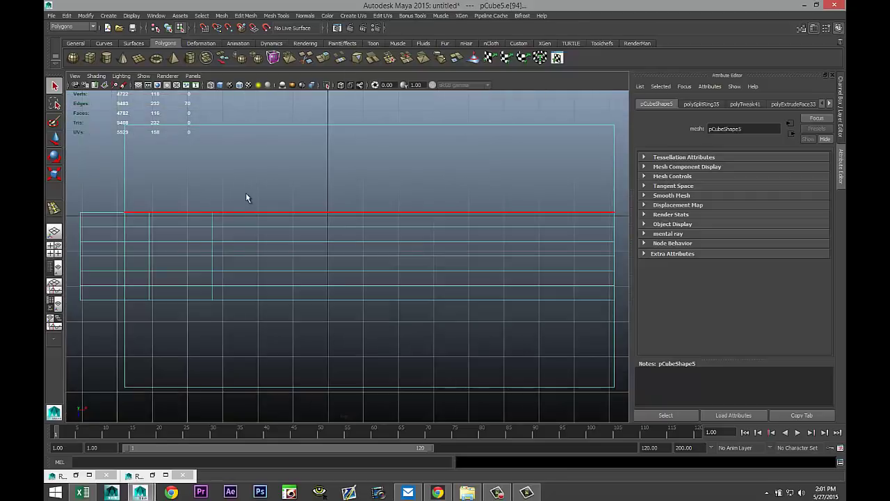
pyautogui.scroll(5, 313, 280)
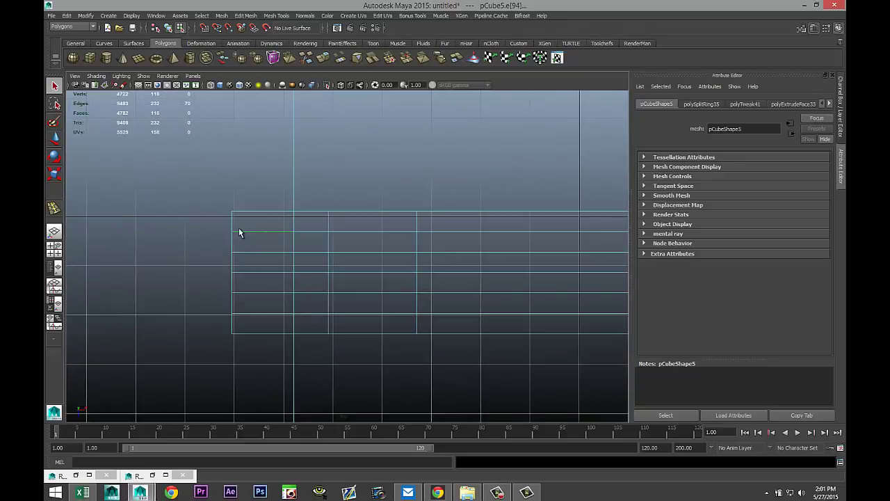
pyautogui.moveTo(200, 222); pyautogui.dragTo(259, 326)
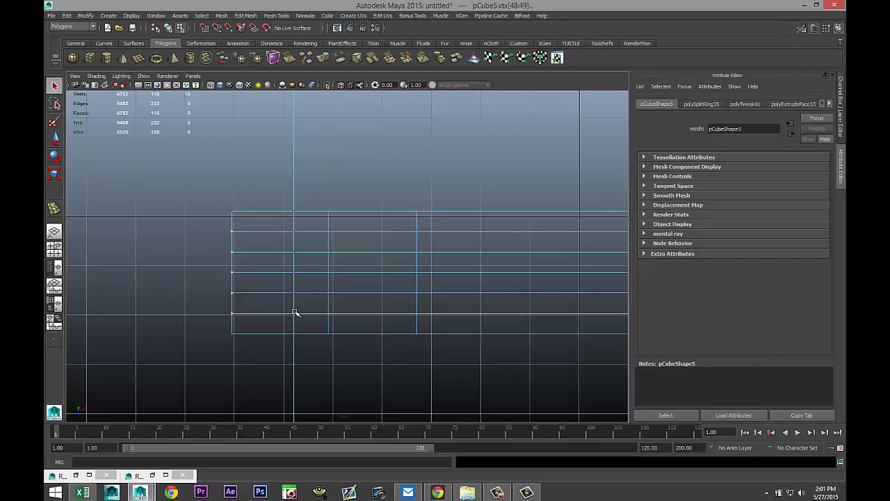
pyautogui.press('w')
pyautogui.moveTo(278, 272); pyautogui.dragTo(264, 272)
pyautogui.moveTo(192, 244); pyautogui.dragTo(254, 274)
pyautogui.moveTo(185, 259); pyautogui.dragTo(231, 286)
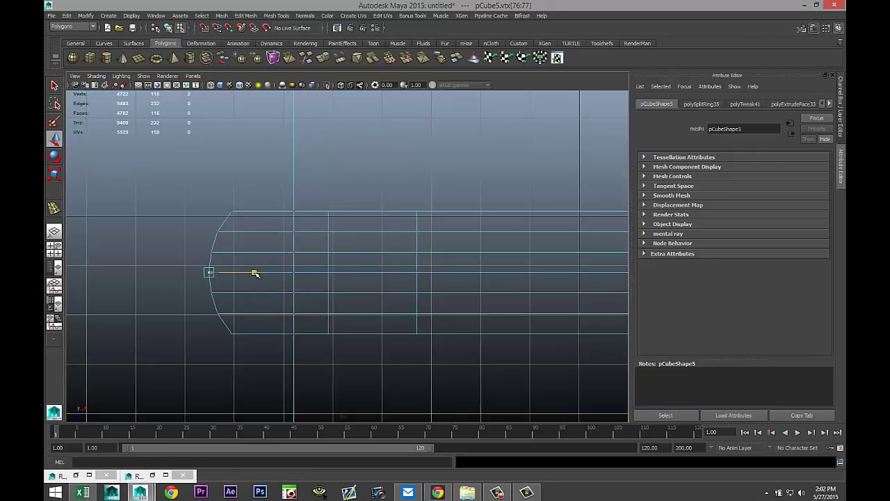
pyautogui.click(54, 250)
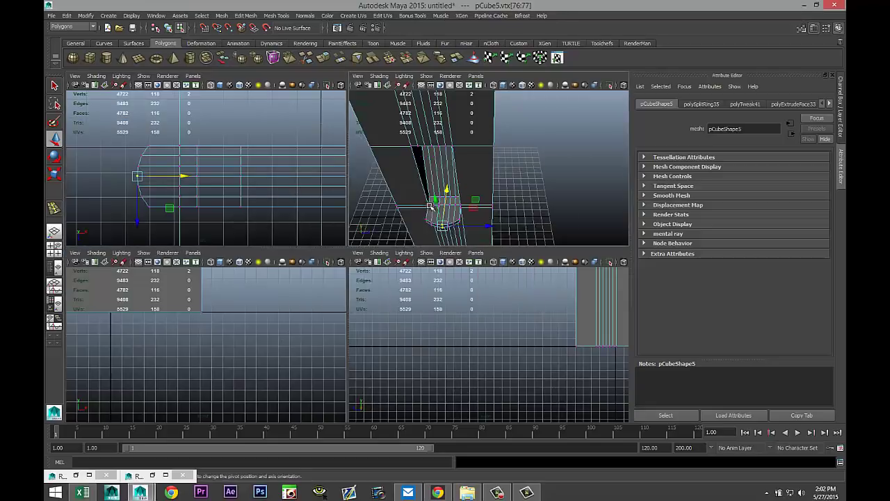
pyautogui.press('space')
# Reposition the ledge's upper and lower corner and front vertices to smooth its curved front
pyautogui.keyDown('alt'); pyautogui.moveTo(442, 256); pyautogui.dragTo(394, 263); pyautogui.keyUp('alt')
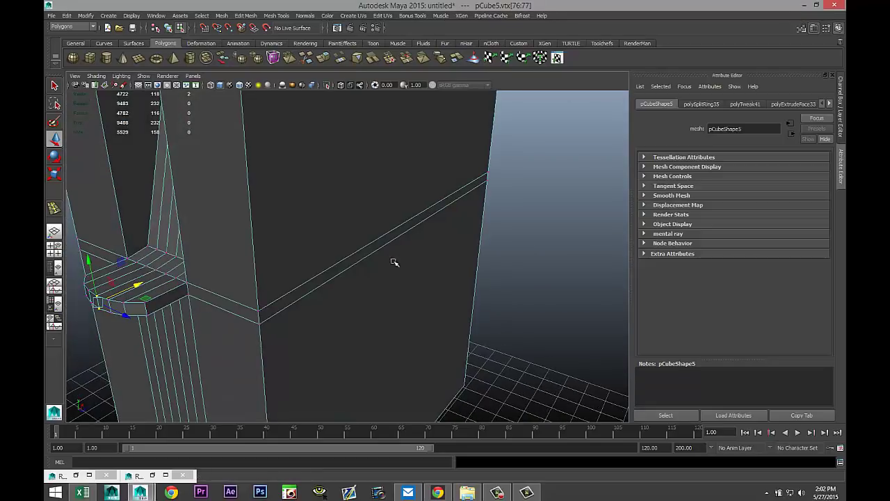
pyautogui.keyDown('alt'); pyautogui.moveTo(368, 262); pyautogui.dragTo(457, 276, button='middle'); pyautogui.keyUp('alt')
pyautogui.scroll(2, 456, 278)
pyautogui.keyDown('alt'); pyautogui.moveTo(456, 278); pyautogui.dragTo(437, 280); pyautogui.keyUp('alt')
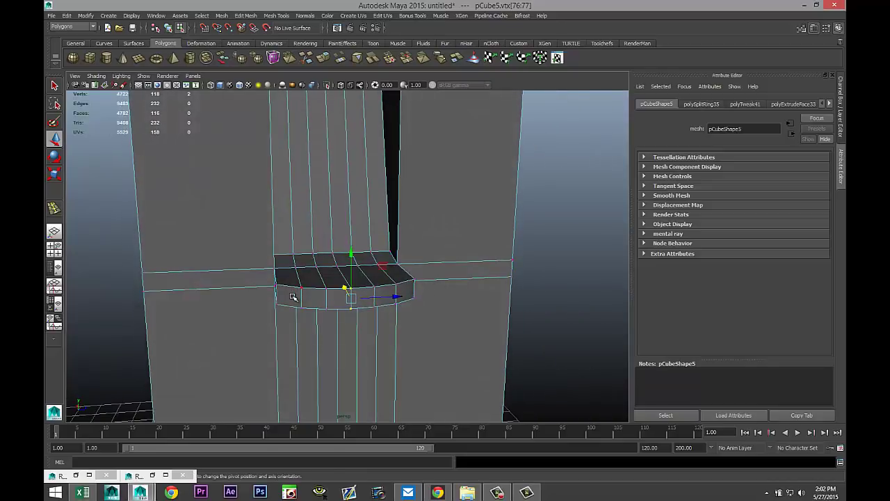
pyautogui.moveTo(293, 297); pyautogui.dragTo(263, 286, button='right')
pyautogui.keyDown('alt'); pyautogui.moveTo(290, 324); pyautogui.dragTo(311, 300); pyautogui.keyUp('alt')
pyautogui.click(316, 302)
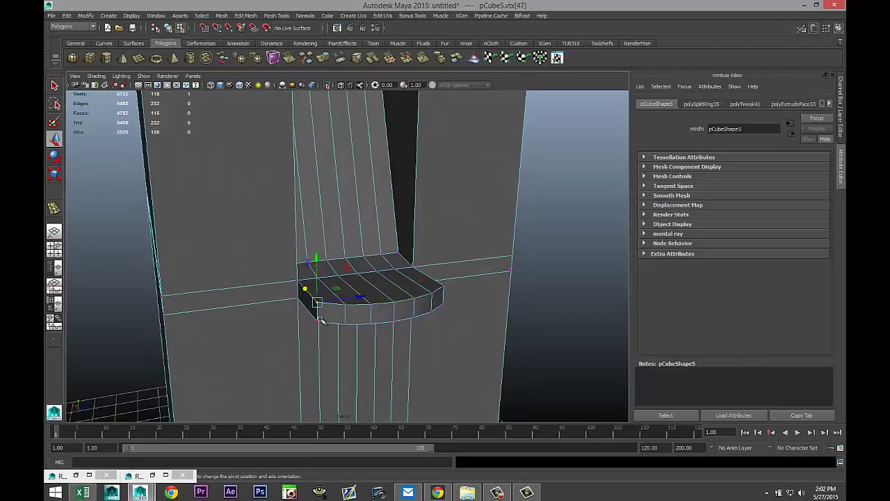
pyautogui.keyDown('shift'); pyautogui.click(317, 321); pyautogui.keyUp('shift')
pyautogui.keyDown('alt'); pyautogui.moveTo(450, 354); pyautogui.dragTo(386, 345); pyautogui.keyUp('alt')
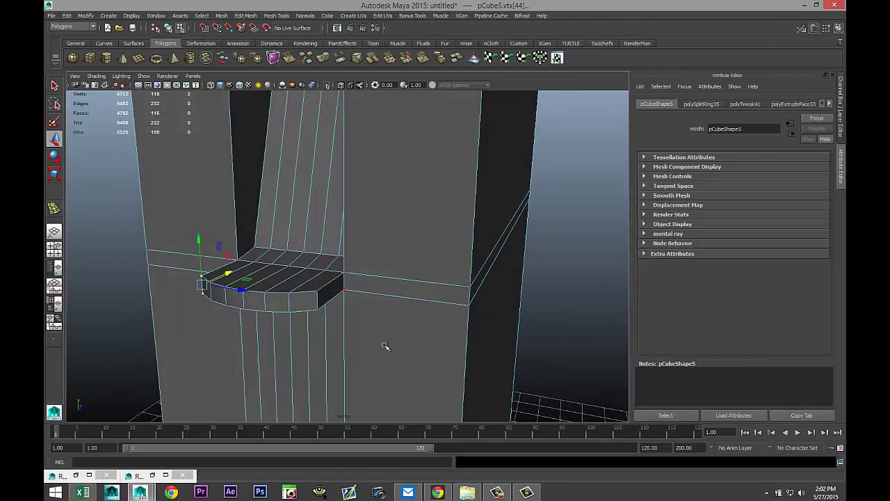
pyautogui.keyDown('shift'); pyautogui.click(315, 291); pyautogui.keyUp('shift')
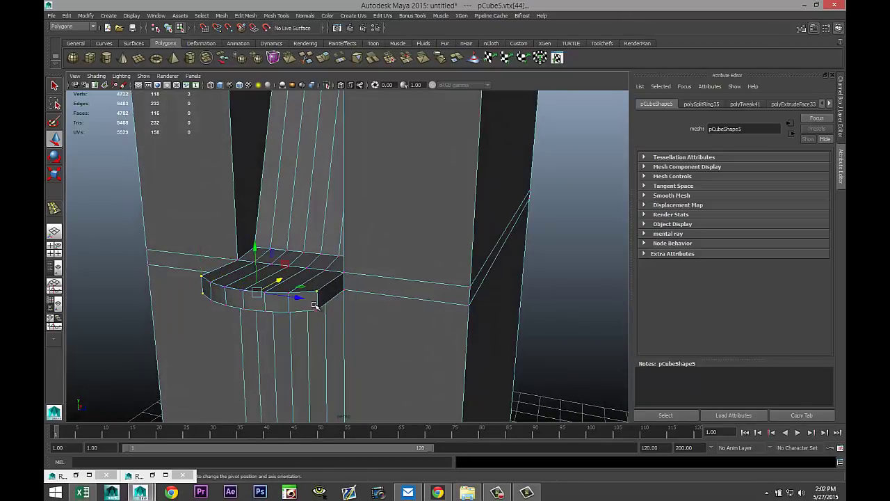
pyautogui.keyDown('shift'); pyautogui.click(322, 318); pyautogui.keyUp('shift')
pyautogui.keyDown('alt'); pyautogui.moveTo(330, 338); pyautogui.dragTo(363, 334); pyautogui.keyUp('alt')
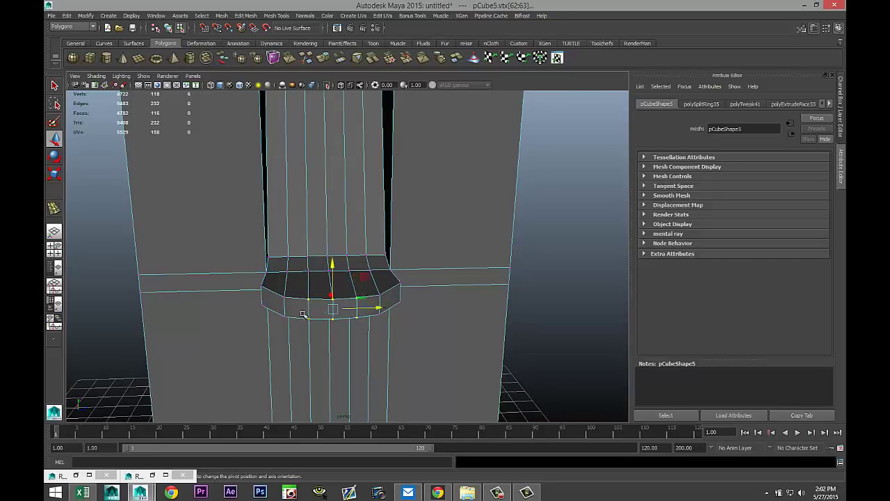
pyautogui.keyDown('alt'); pyautogui.moveTo(302, 314); pyautogui.dragTo(196, 284); pyautogui.keyUp('alt')
pyautogui.moveTo(341, 270); pyautogui.dragTo(342, 274)
pyautogui.click(547, 260)
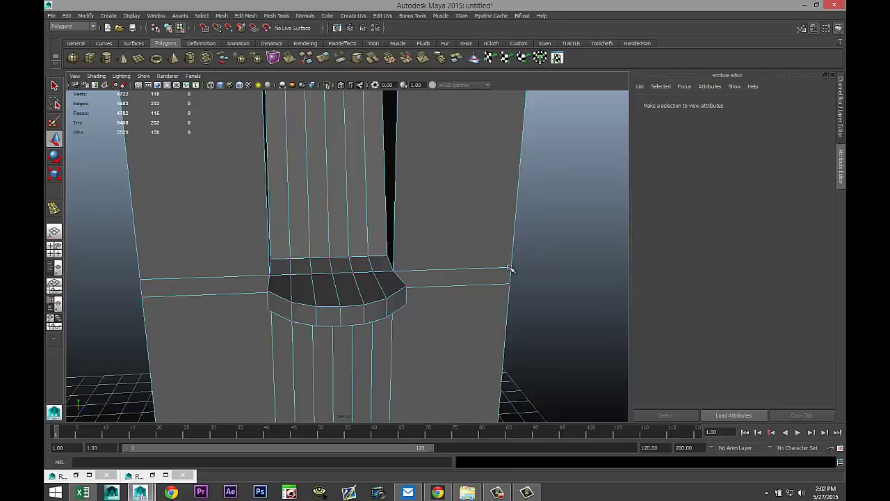
# Examine the curved ledge and the pump body's broad side from several angles
pyautogui.scroll(-3, 511, 269)
pyautogui.keyDown('alt'); pyautogui.moveTo(546, 276); pyautogui.dragTo(462, 270); pyautogui.keyUp('alt')
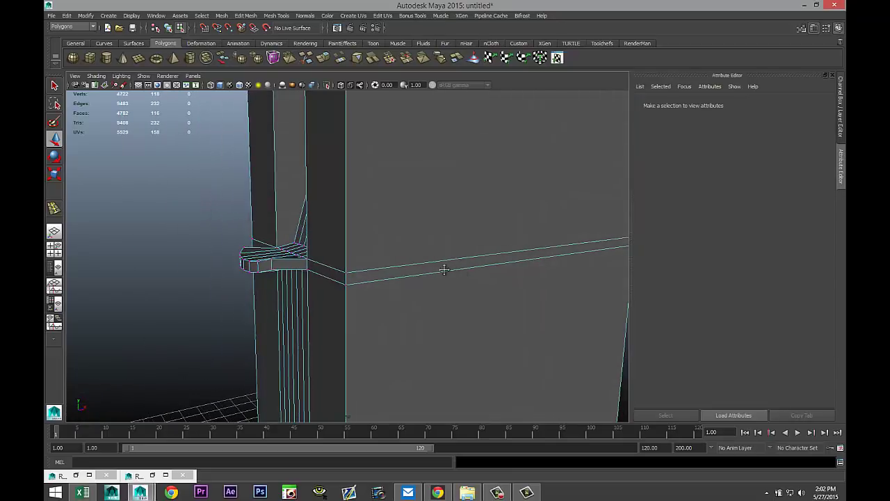
pyautogui.keyDown('alt'); pyautogui.moveTo(444, 269); pyautogui.dragTo(368, 281, button='middle'); pyautogui.keyUp('alt')
pyautogui.scroll(-4, 374, 282)
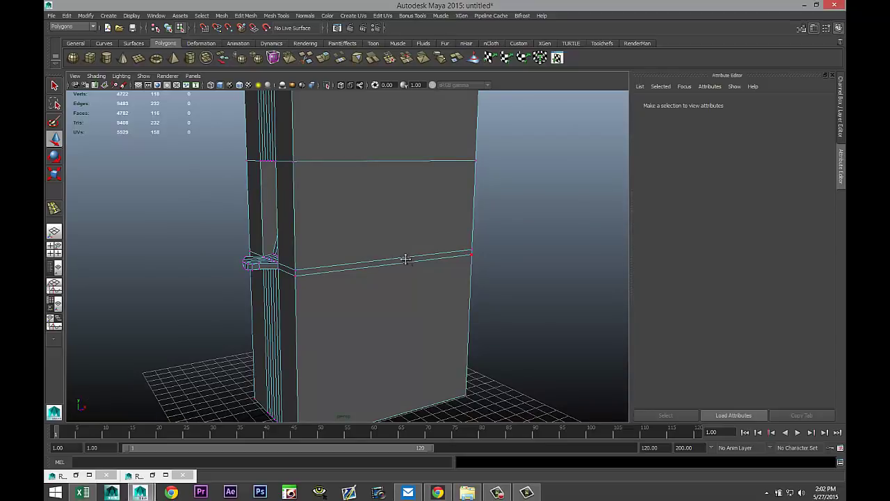
pyautogui.scroll(-5, 406, 259)
pyautogui.keyDown('alt'); pyautogui.moveTo(413, 288); pyautogui.dragTo(421, 253); pyautogui.keyUp('alt')
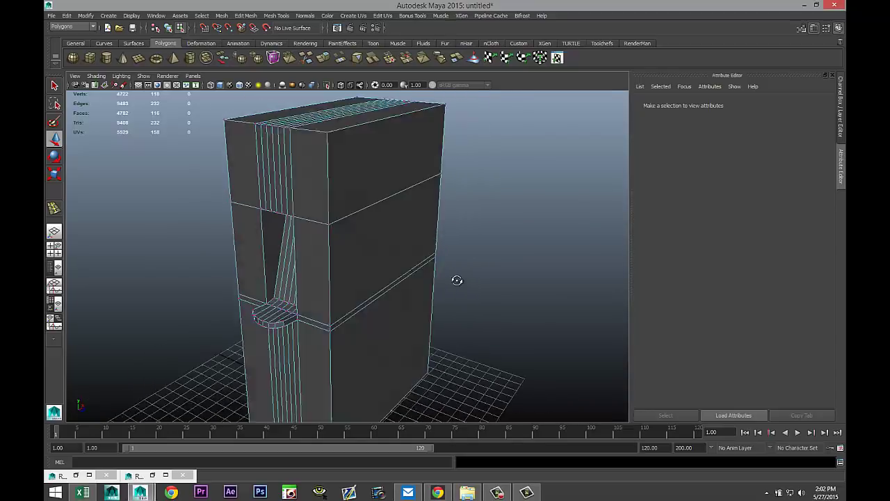
pyautogui.keyDown('alt'); pyautogui.moveTo(422, 252); pyautogui.dragTo(391, 228, button='middle'); pyautogui.keyUp('alt')
pyautogui.keyDown('alt'); pyautogui.moveTo(443, 268); pyautogui.dragTo(416, 264); pyautogui.keyUp('alt')
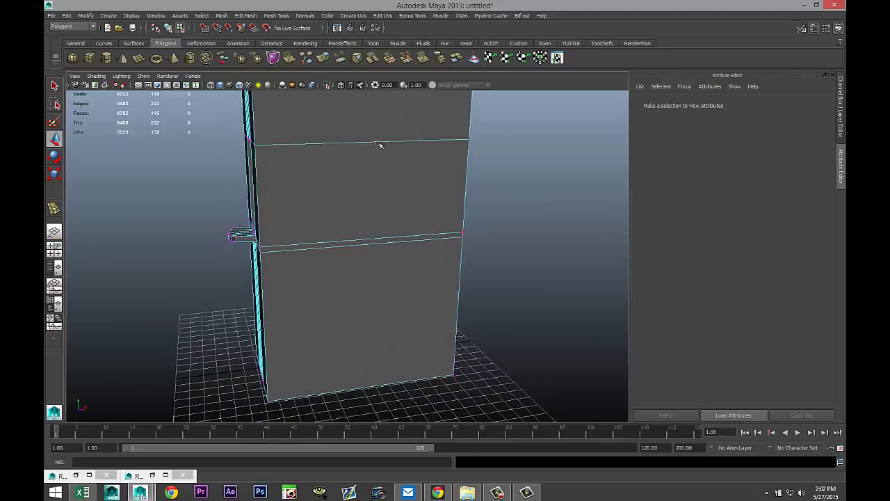
pyautogui.click(277, 15)
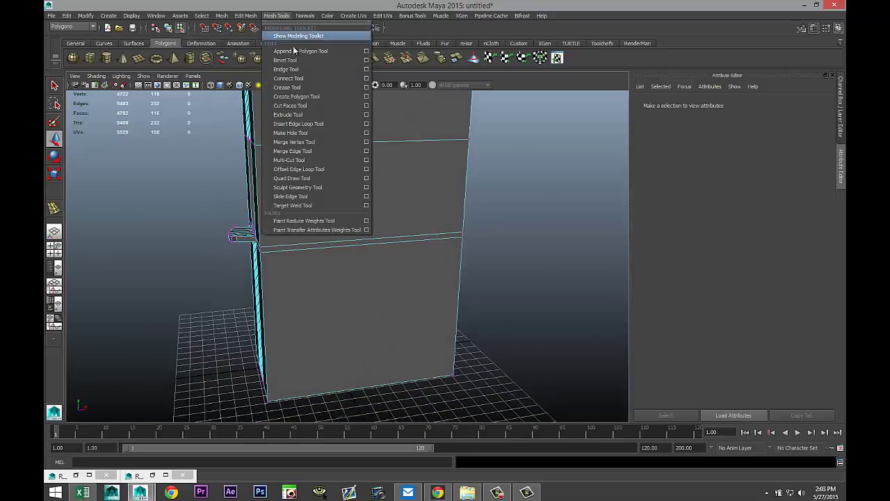
pyautogui.click(336, 123)
pyautogui.click(456, 370)
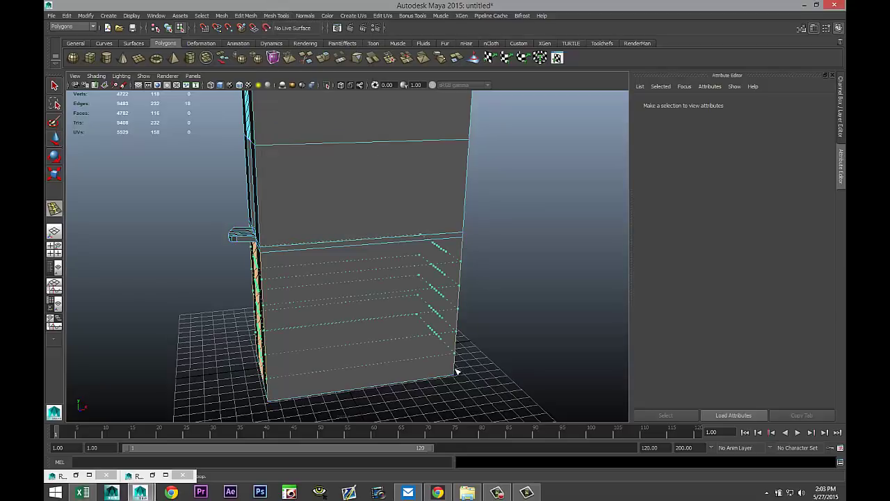
pyautogui.hotkey('ctrl', 'z')
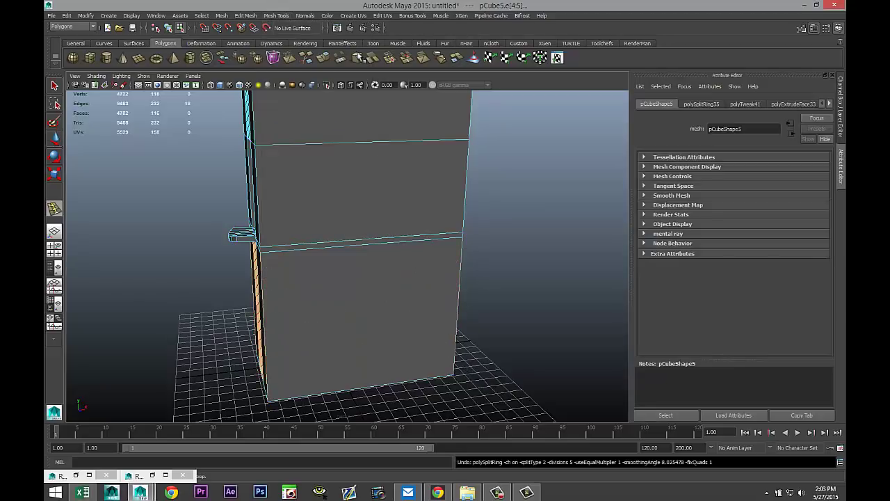
# Insert an edge loop just above the pump body's bottom edge, using the Insert Edge Loop Tool's equal distance from edge option
pyautogui.click(285, 18)
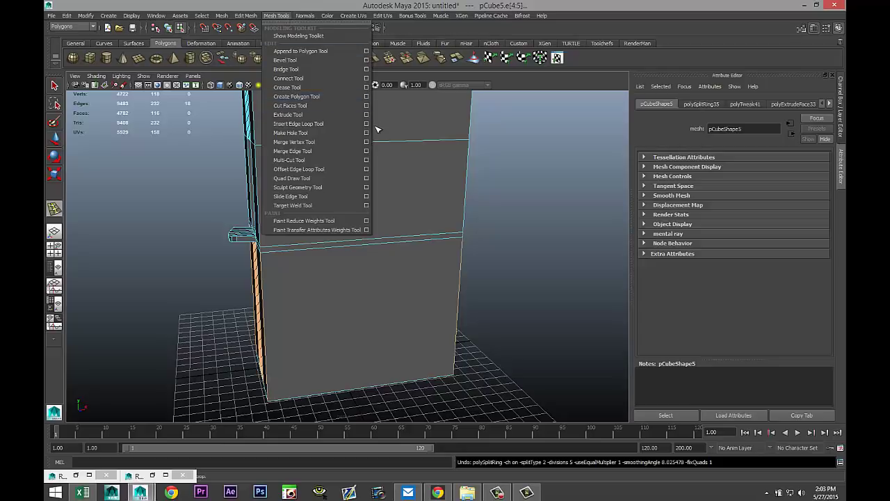
pyautogui.click(366, 124)
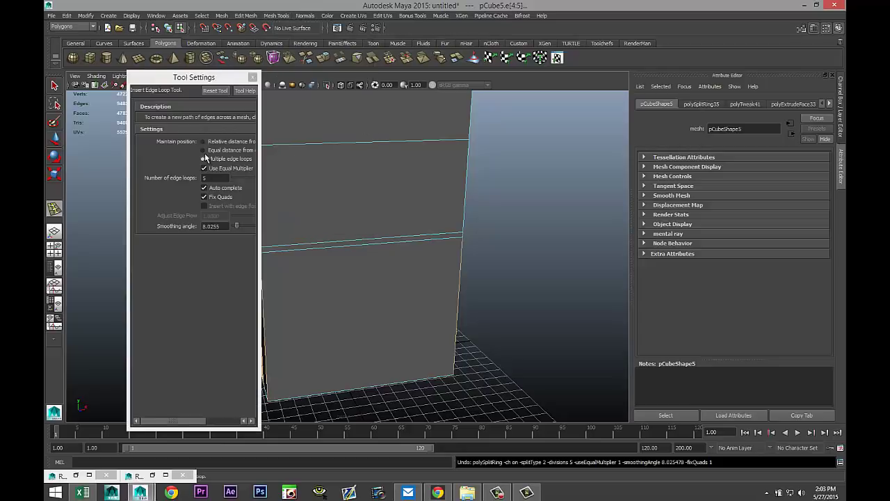
pyautogui.click(208, 150)
pyautogui.click(253, 77)
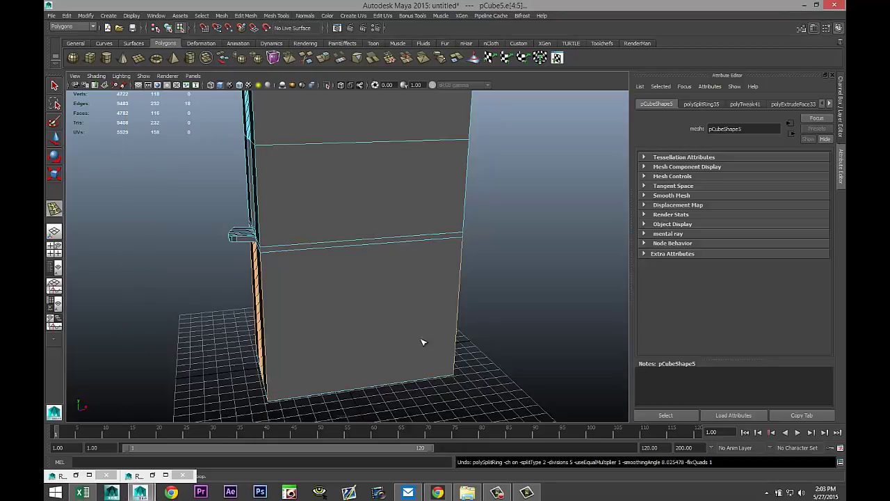
pyautogui.click(456, 370)
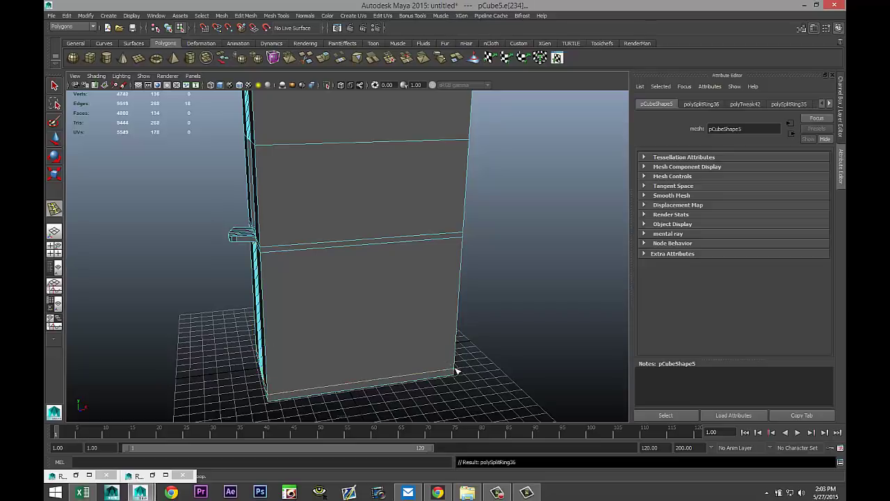
pyautogui.keyDown('alt'); pyautogui.moveTo(465, 372); pyautogui.dragTo(439, 338); pyautogui.keyUp('alt')
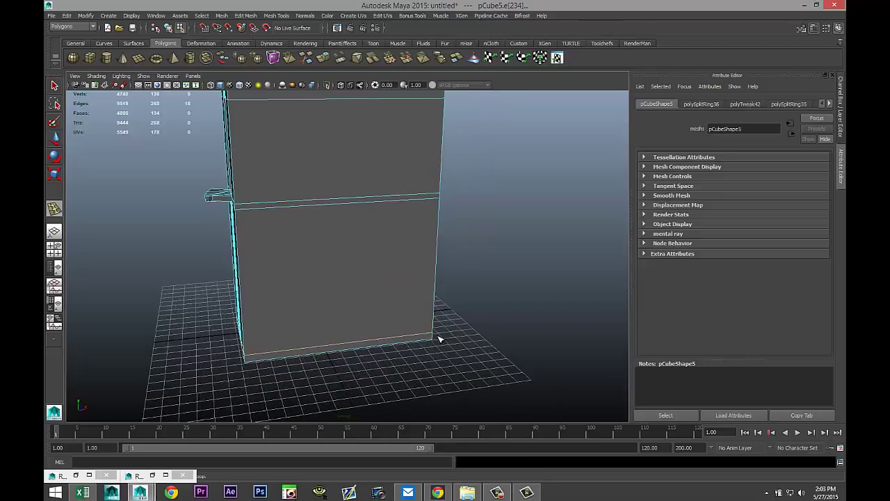
# Extrude the strip of faces around the bottom of the pump body outward with a thickness of 0.4 to form a base
pyautogui.press('q')
pyautogui.moveTo(363, 344); pyautogui.dragTo(359, 319, button='right')
pyautogui.doubleClick(356, 348)
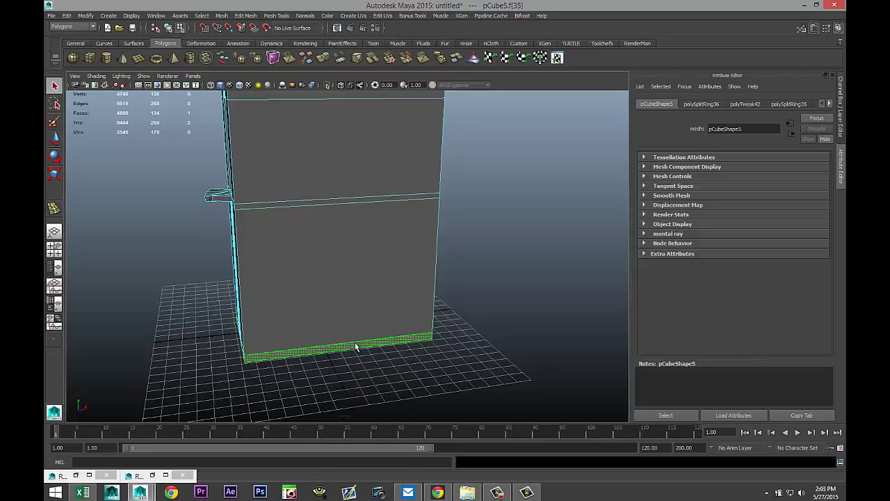
pyautogui.click(409, 390)
pyautogui.click(331, 355)
pyautogui.keyDown('alt'); pyautogui.moveTo(332, 358); pyautogui.dragTo(338, 241); pyautogui.keyUp('alt')
pyautogui.keyDown('shift'); pyautogui.doubleClick(279, 403); pyautogui.keyUp('shift')
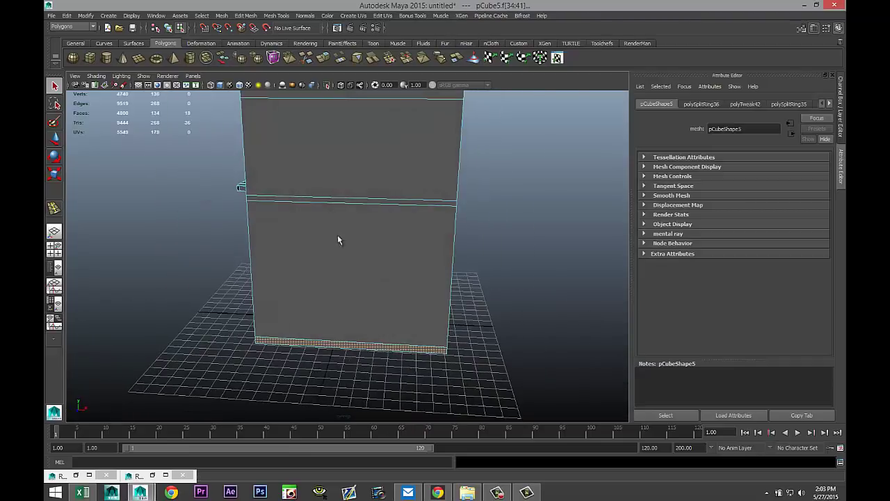
pyautogui.click(254, 18)
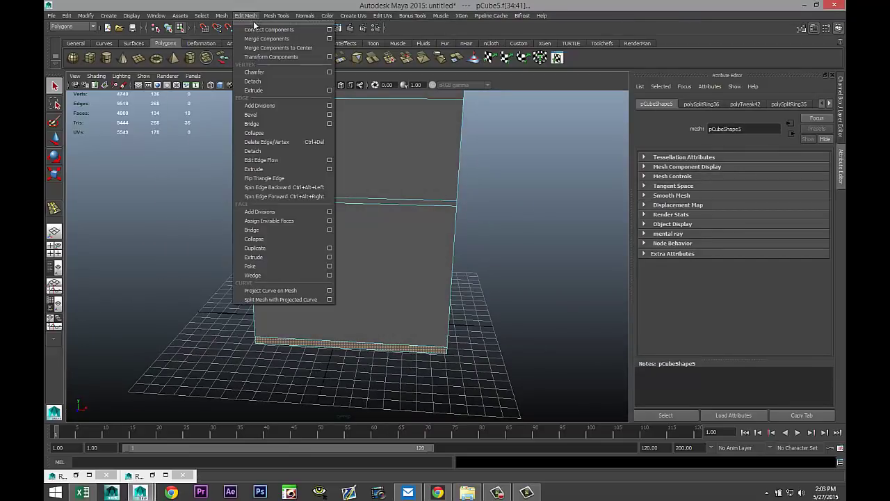
pyautogui.click(285, 258)
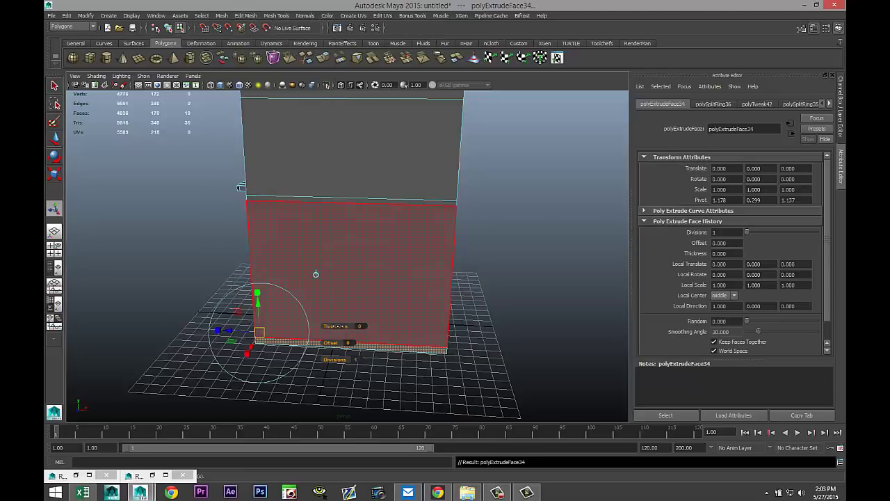
pyautogui.moveTo(335, 325); pyautogui.dragTo(336, 326)
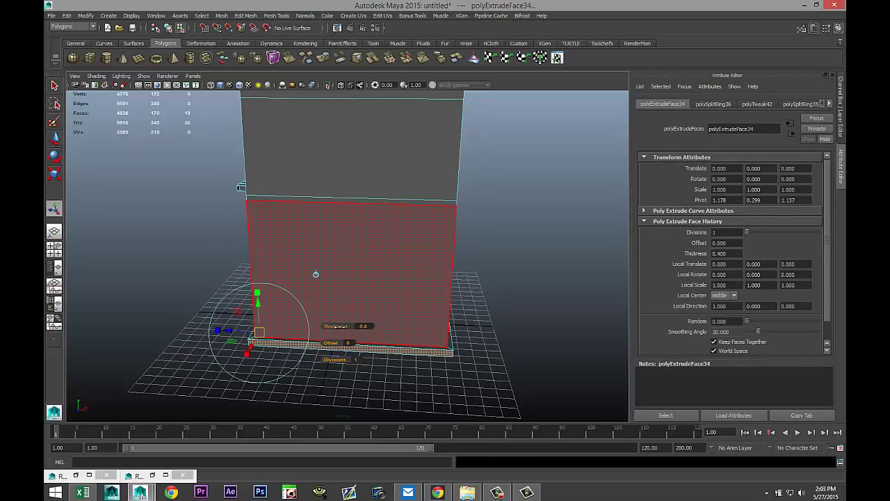
pyautogui.click(480, 336)
# Preview the whole pump body in smooth display and return it to the unsmoothed display
pyautogui.keyDown('alt'); pyautogui.moveTo(113, 320); pyautogui.dragTo(203, 306); pyautogui.keyUp('alt')
pyautogui.scroll(-4, 233, 313)
pyautogui.scroll(5, 232, 313)
pyautogui.keyDown('alt'); pyautogui.moveTo(203, 306); pyautogui.dragTo(213, 337, button='middle'); pyautogui.keyUp('alt')
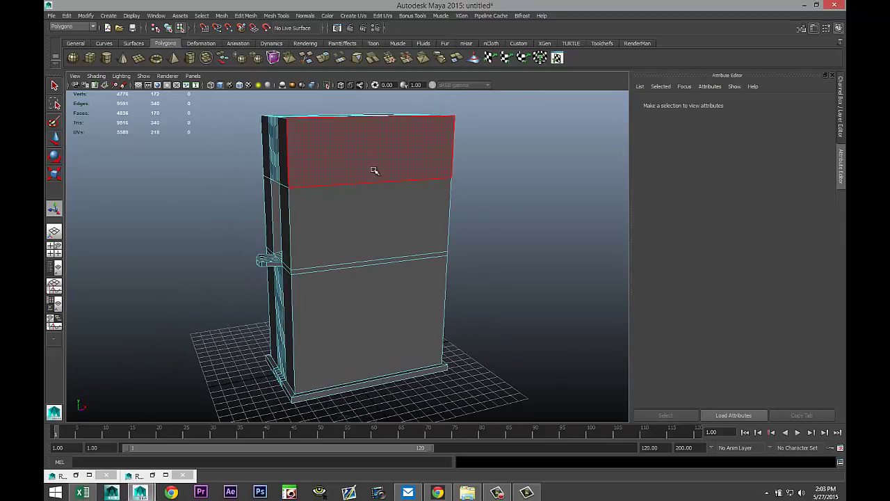
pyautogui.moveTo(374, 171); pyautogui.dragTo(393, 159, button='right')
pyautogui.click(395, 167)
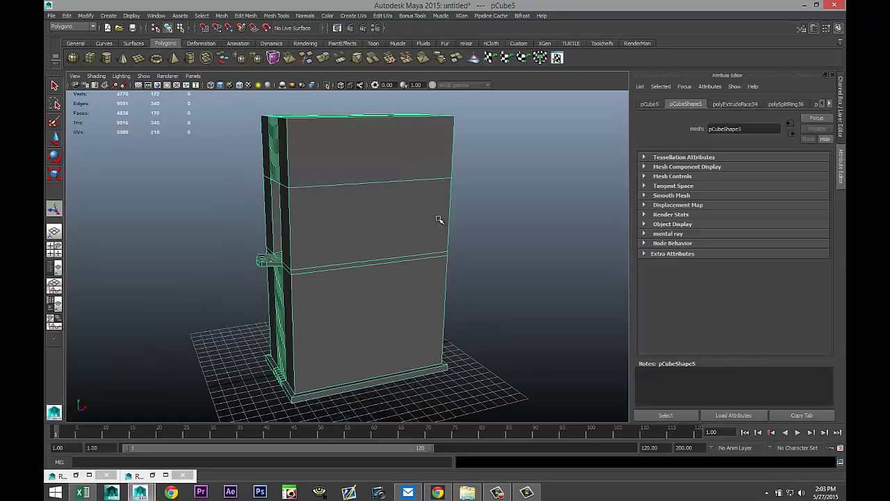
pyautogui.press('3')
pyautogui.click(506, 233)
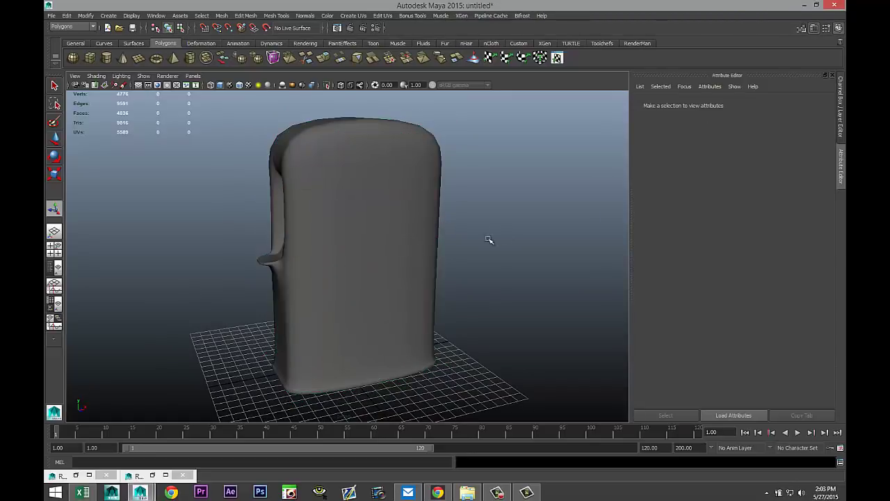
pyautogui.moveTo(237, 328)
pyautogui.keyDown('alt'); pyautogui.mouseDown()
pyautogui.moveTo(314, 314)
pyautogui.moveTo(277, 324)
pyautogui.moveTo(216, 318)
pyautogui.moveTo(222, 324)
pyautogui.mouseUp(); pyautogui.keyUp('alt')
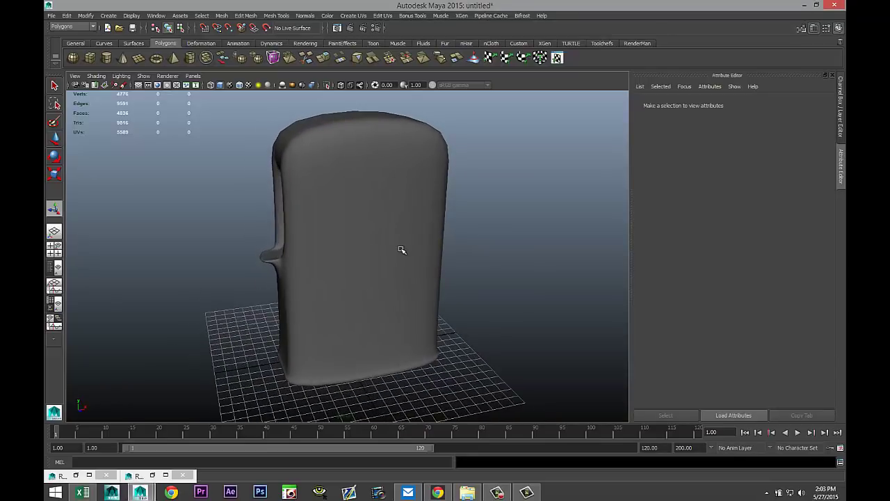
pyautogui.click(401, 244)
pyautogui.press('1')
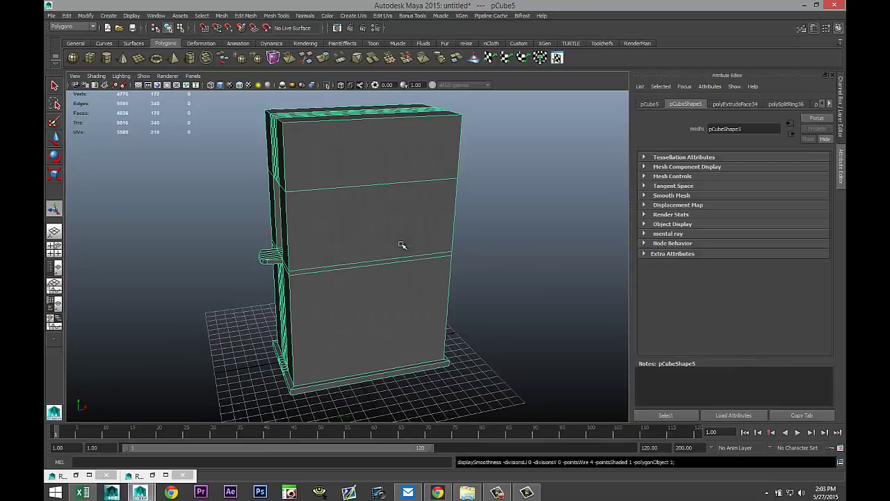
# Insert supporting horizontal edge loops around the pump body, one just above the recess opening and one just above the ledge
pyautogui.keyDown('alt'); pyautogui.moveTo(179, 291); pyautogui.dragTo(268, 278); pyautogui.keyUp('alt')
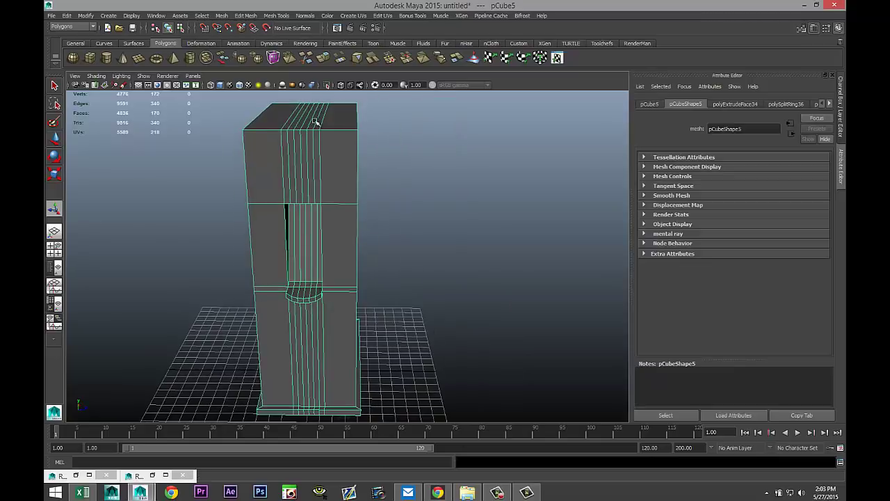
pyautogui.click(278, 16)
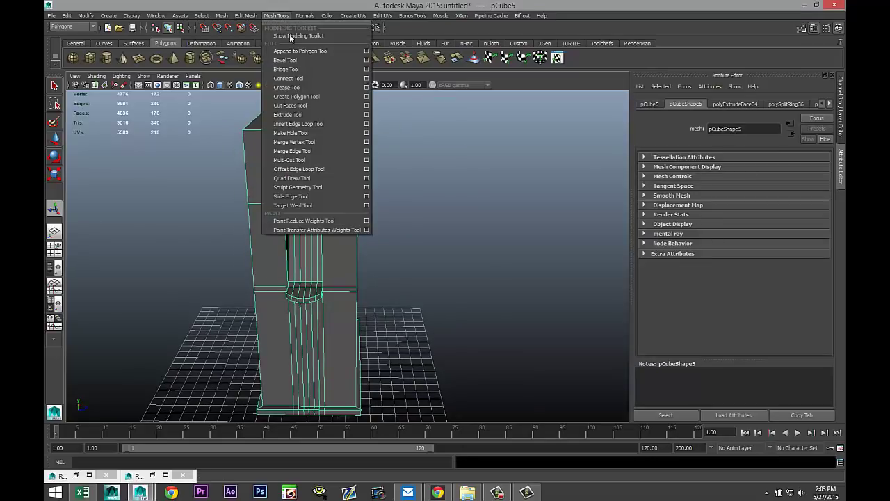
pyautogui.click(331, 126)
pyautogui.scroll(3, 417, 274)
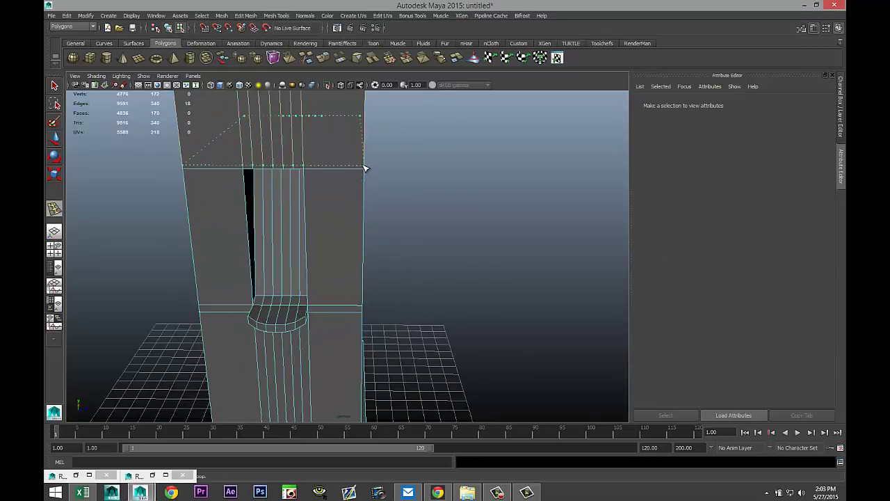
pyautogui.click(367, 169)
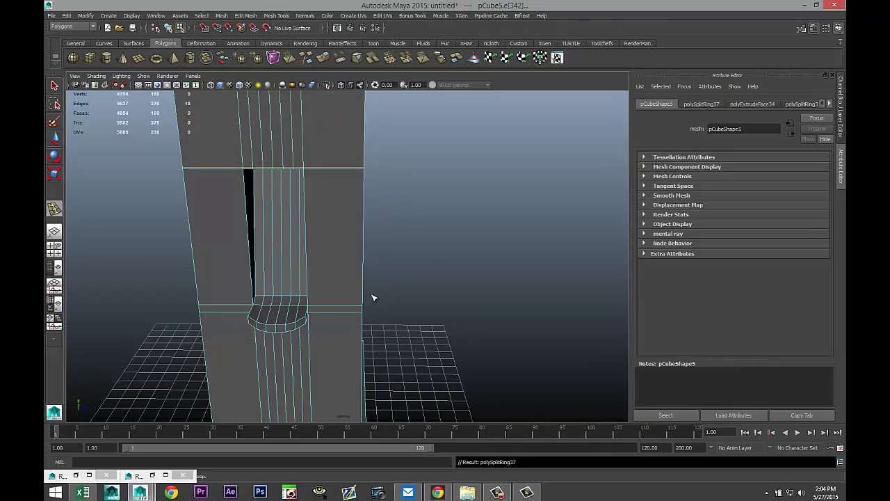
pyautogui.keyDown('alt'); pyautogui.moveTo(411, 318); pyautogui.dragTo(381, 277); pyautogui.keyUp('alt')
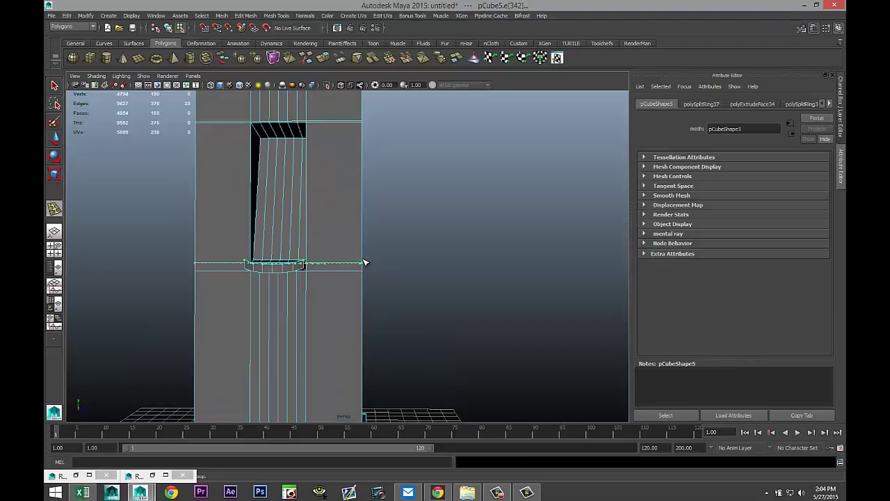
pyautogui.click(365, 263)
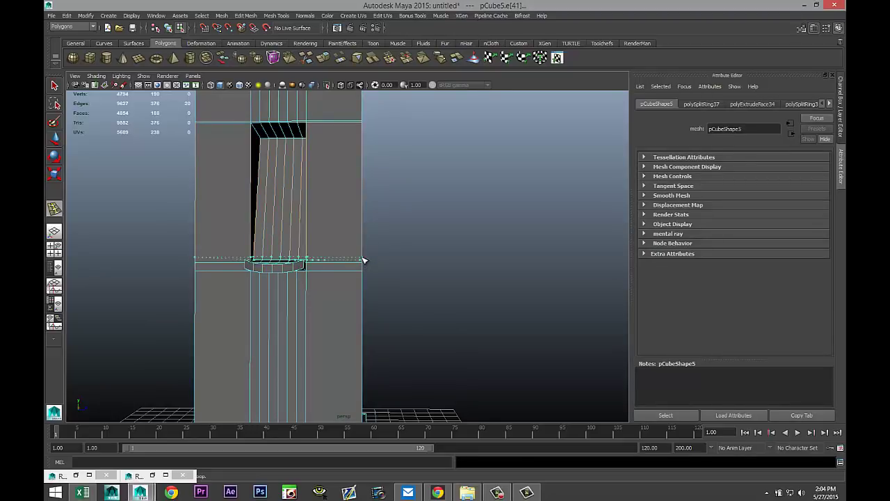
pyautogui.click(364, 261)
# Insert supporting vertical edge loops along both sides of the recess in the pump body's narrow side
pyautogui.keyDown('alt'); pyautogui.moveTo(435, 250); pyautogui.dragTo(449, 327); pyautogui.keyUp('alt')
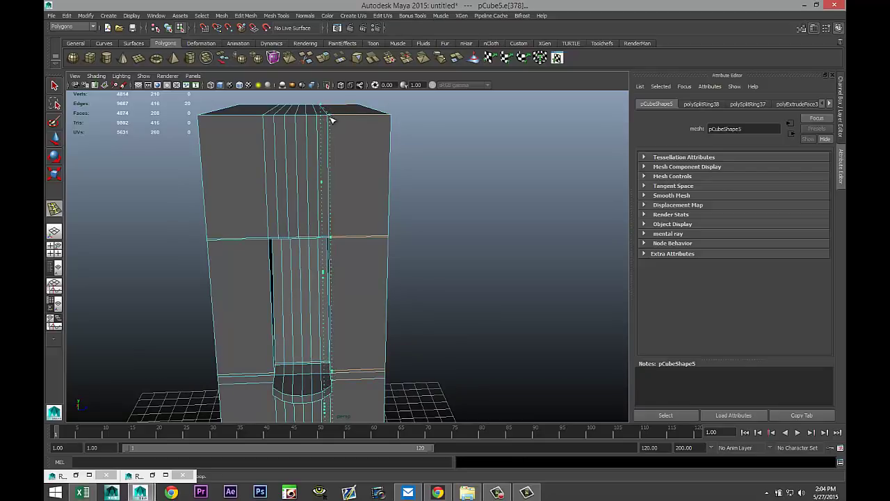
pyautogui.click(332, 120)
pyautogui.moveTo(259, 116); pyautogui.dragTo(262, 116)
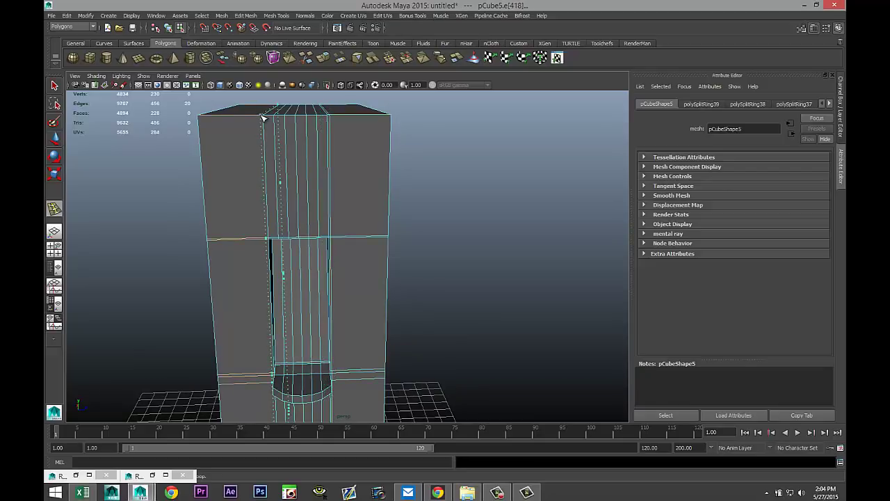
pyautogui.click(265, 118)
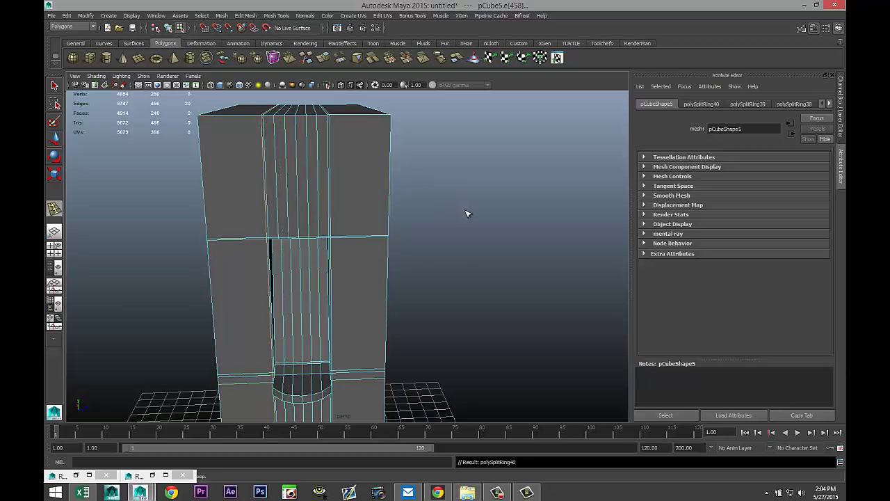
# Insert edge loops just above the base on the body and along the upper and lower outer edges of the base
pyautogui.keyDown('alt'); pyautogui.moveTo(466, 214); pyautogui.dragTo(359, 226); pyautogui.keyUp('alt')
pyautogui.scroll(-5, 362, 217)
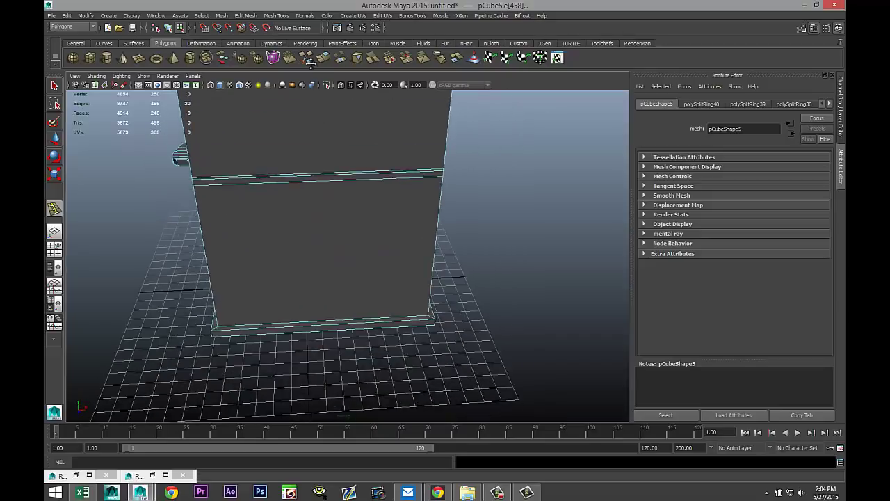
pyautogui.keyDown('alt'); pyautogui.moveTo(413, 255); pyautogui.dragTo(485, 363); pyautogui.keyUp('alt')
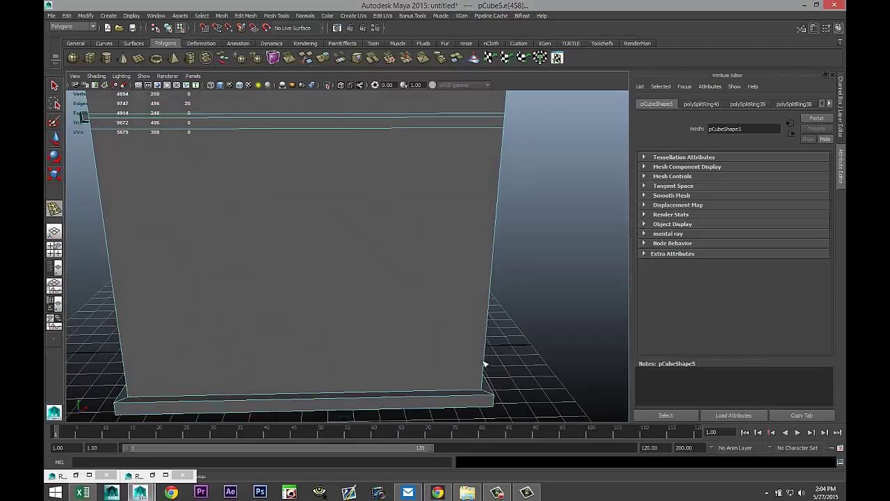
pyautogui.doubleClick(485, 384)
pyautogui.moveTo(484, 389); pyautogui.dragTo(497, 283)
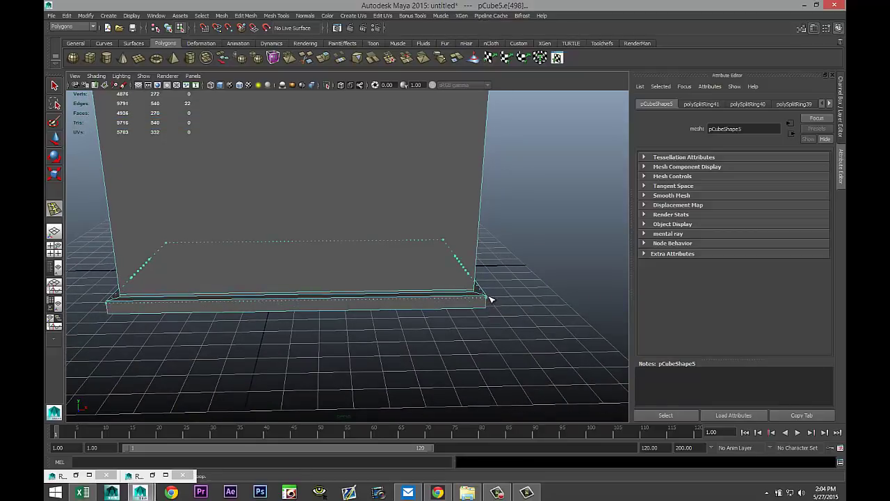
pyautogui.moveTo(487, 301); pyautogui.dragTo(489, 311)
# Insert supporting vertical edge loops close to both corners of the pump's narrow side, running down through the base
pyautogui.keyDown('alt'); pyautogui.moveTo(314, 343); pyautogui.dragTo(356, 347); pyautogui.keyUp('alt')
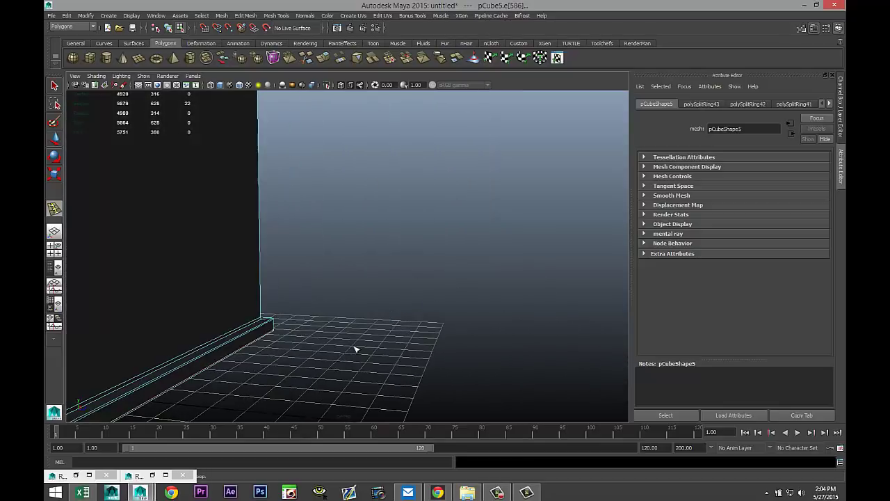
pyautogui.keyDown('alt'); pyautogui.moveTo(355, 347); pyautogui.dragTo(549, 247, button='middle'); pyautogui.keyUp('alt')
pyautogui.keyDown('alt'); pyautogui.moveTo(549, 247); pyautogui.dragTo(426, 275); pyautogui.keyUp('alt')
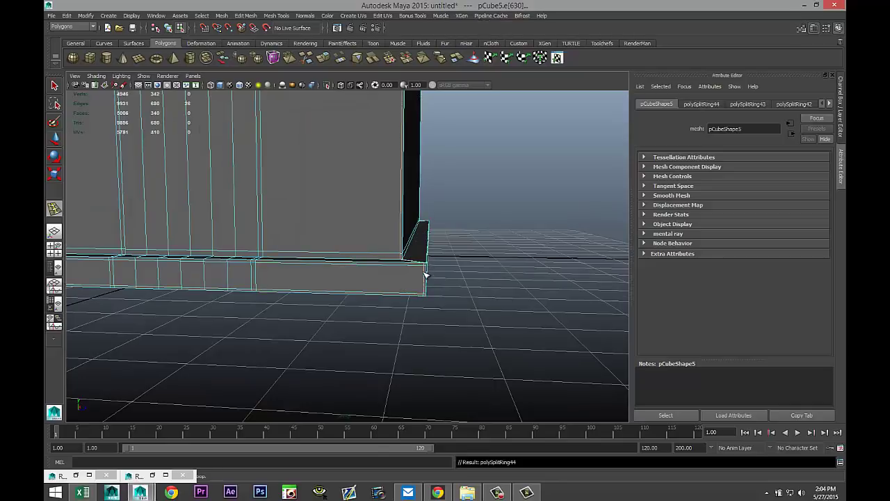
pyautogui.keyDown('alt'); pyautogui.moveTo(222, 327); pyautogui.dragTo(431, 333); pyautogui.keyUp('alt')
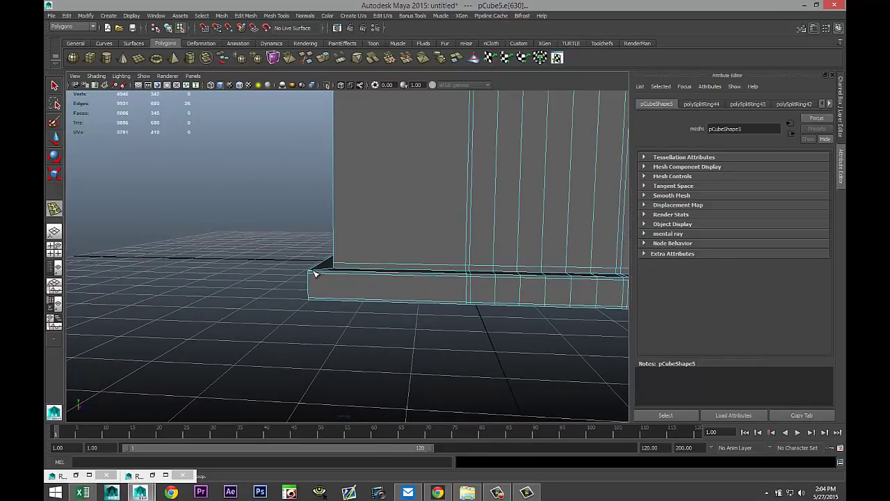
pyautogui.moveTo(313, 274); pyautogui.dragTo(313, 281)
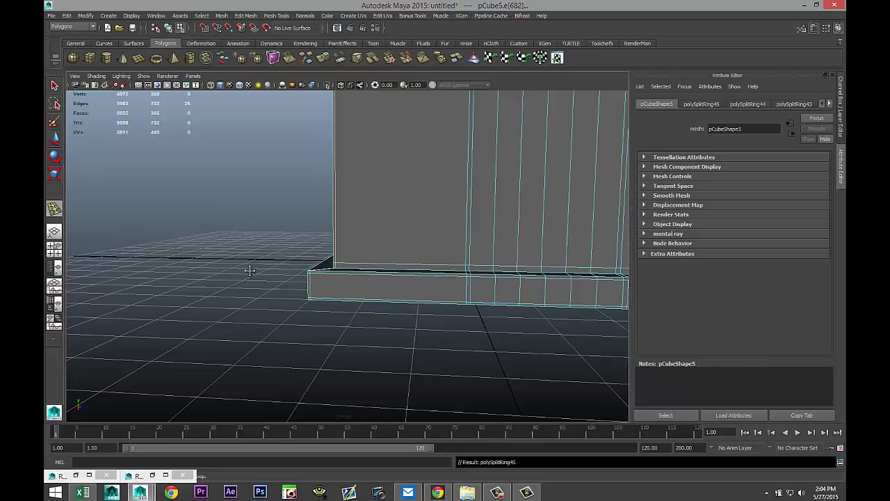
# Try a vertical edge loop across the pump body's broad side, undo it, and switch back to object selection with the pump selected
pyautogui.keyDown('alt'); pyautogui.moveTo(250, 271); pyautogui.dragTo(175, 341, button='middle'); pyautogui.keyUp('alt')
pyautogui.scroll(-4, 375, 323)
pyautogui.keyDown('alt'); pyautogui.moveTo(525, 329); pyautogui.dragTo(413, 318); pyautogui.keyUp('alt')
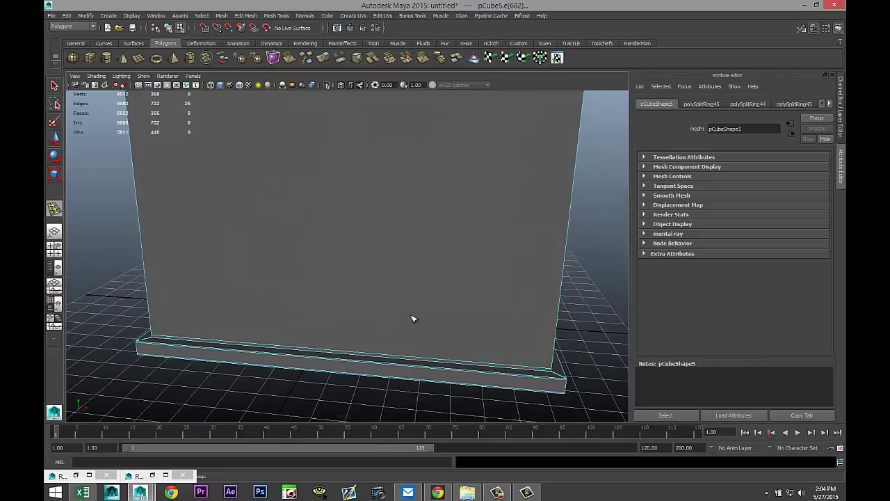
pyautogui.keyDown('alt'); pyautogui.moveTo(421, 344); pyautogui.dragTo(441, 378, button='middle'); pyautogui.keyUp('alt')
pyautogui.keyDown('alt'); pyautogui.moveTo(441, 378); pyautogui.dragTo(374, 317, button='right'); pyautogui.keyUp('alt')
pyautogui.keyDown('shift'); pyautogui.moveTo(391, 174); pyautogui.dragTo(399, 163, button='right'); pyautogui.keyUp('shift')
pyautogui.click(399, 162)
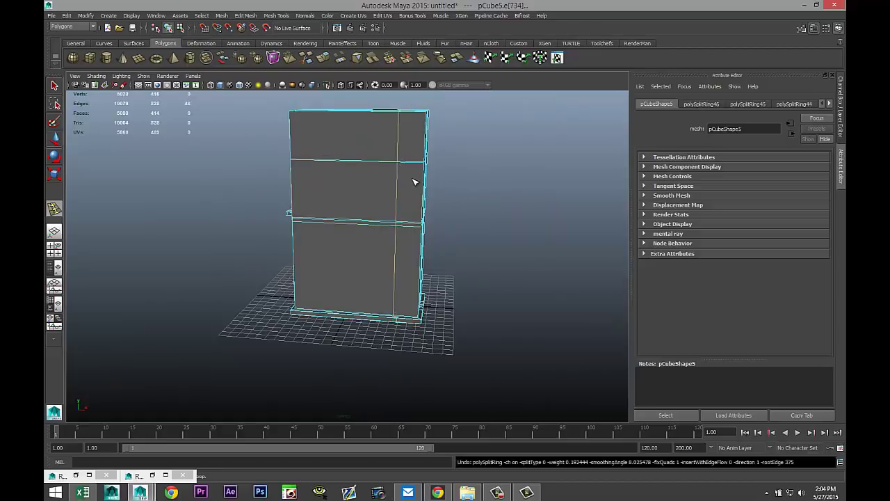
pyautogui.hotkey('ctrl', 'z')
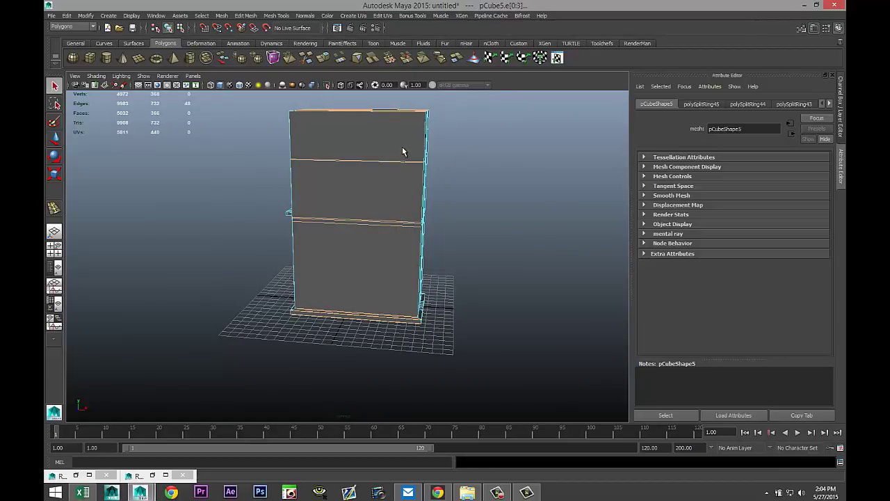
pyautogui.moveTo(402, 146); pyautogui.dragTo(410, 138, button='right')
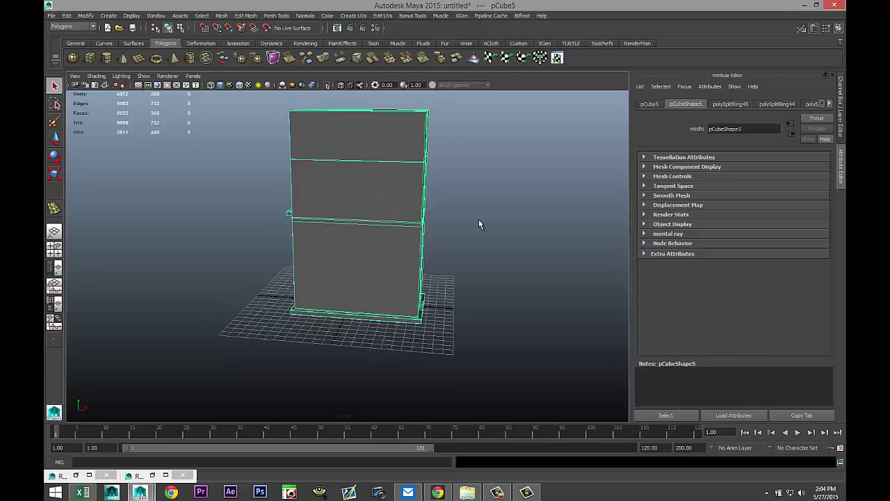
# Preview the pump body smoothed and examine the recess, nozzle ledge, base and rounded top from several angles
pyautogui.press('3')
pyautogui.click(497, 233)
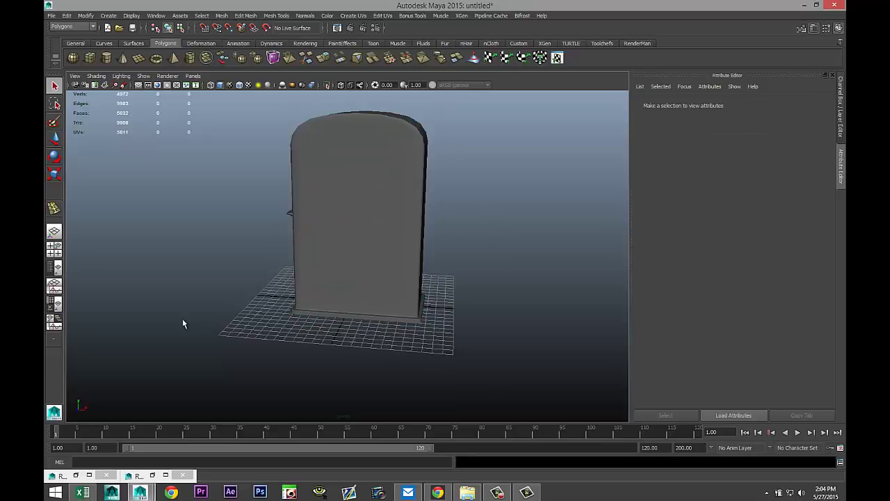
pyautogui.keyDown('alt'); pyautogui.moveTo(183, 324); pyautogui.dragTo(369, 316); pyautogui.keyUp('alt')
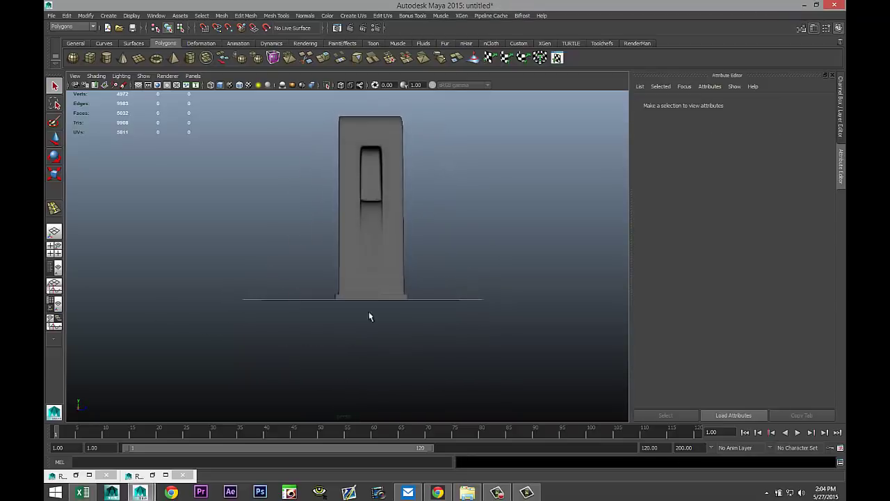
pyautogui.scroll(5, 386, 299)
pyautogui.keyDown('alt'); pyautogui.moveTo(409, 281); pyautogui.dragTo(300, 338, button='middle'); pyautogui.keyUp('alt')
pyautogui.keyDown('alt'); pyautogui.moveTo(300, 338); pyautogui.dragTo(253, 325); pyautogui.keyUp('alt')
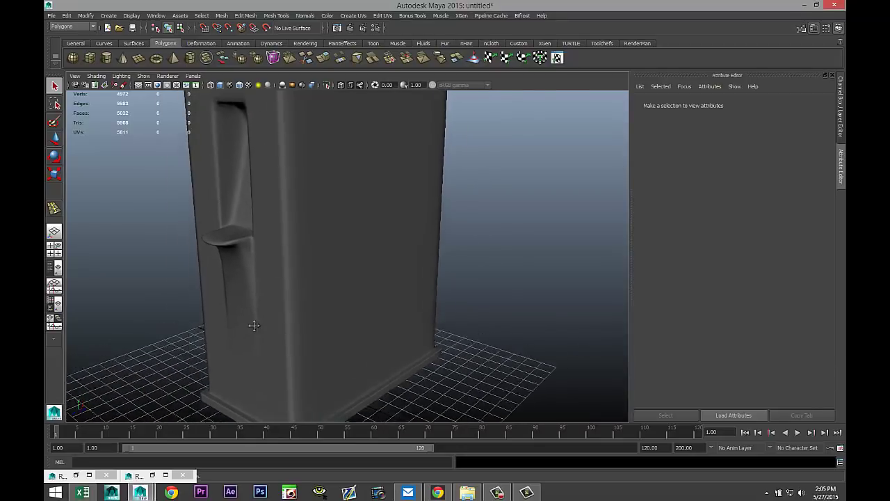
pyautogui.keyDown('alt'); pyautogui.moveTo(254, 326); pyautogui.dragTo(296, 364, button='middle'); pyautogui.keyUp('alt')
pyautogui.scroll(-4, 304, 355)
pyautogui.keyDown('alt'); pyautogui.moveTo(194, 300); pyautogui.dragTo(137, 314); pyautogui.keyUp('alt')
pyautogui.keyDown('alt'); pyautogui.moveTo(195, 293); pyautogui.dragTo(442, 251); pyautogui.keyUp('alt')
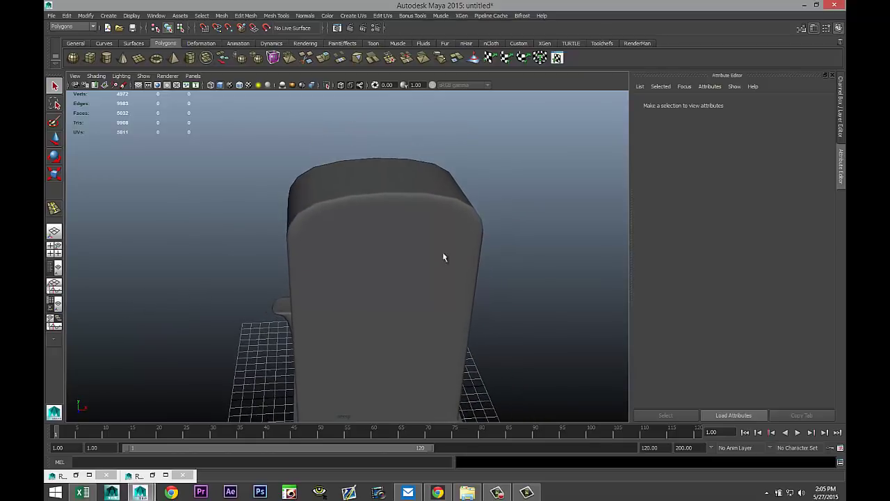
pyautogui.click(429, 199)
pyautogui.scroll(3, 416, 246)
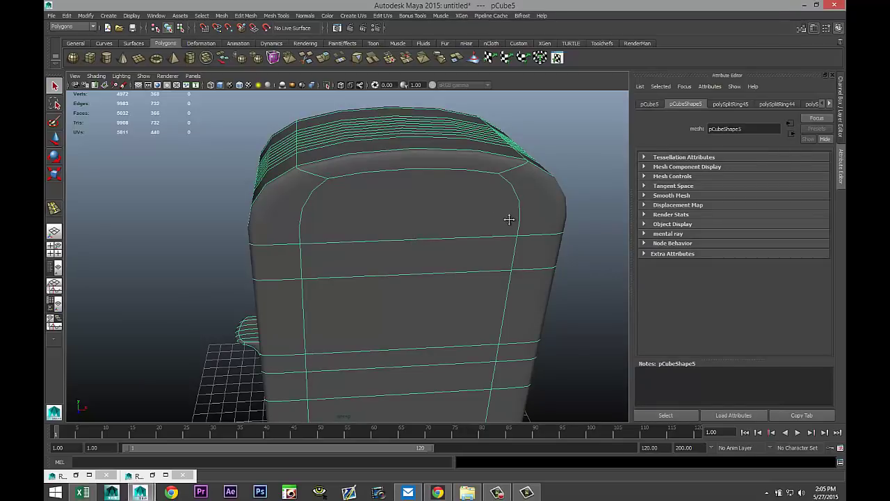
pyautogui.keyDown('alt'); pyautogui.moveTo(509, 218); pyautogui.dragTo(431, 237); pyautogui.keyUp('alt')
# Return to the unsmoothed display and insert seven evenly spaced vertical edge loops across the pump's broad side with the multiple edge loops option
pyautogui.press('1')
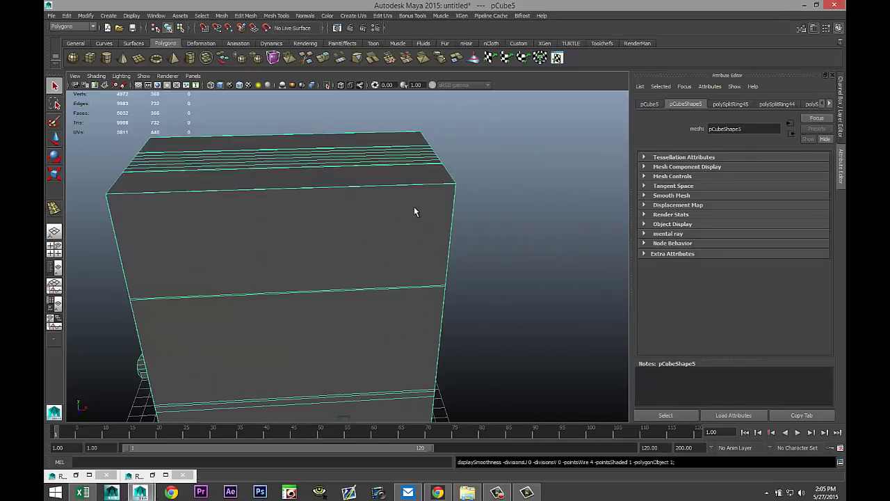
pyautogui.click(245, 15)
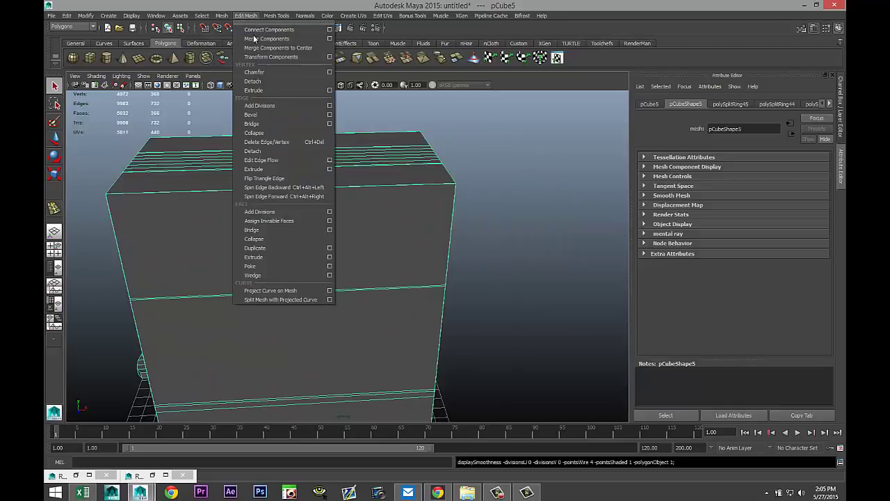
pyautogui.moveTo(276, 15)
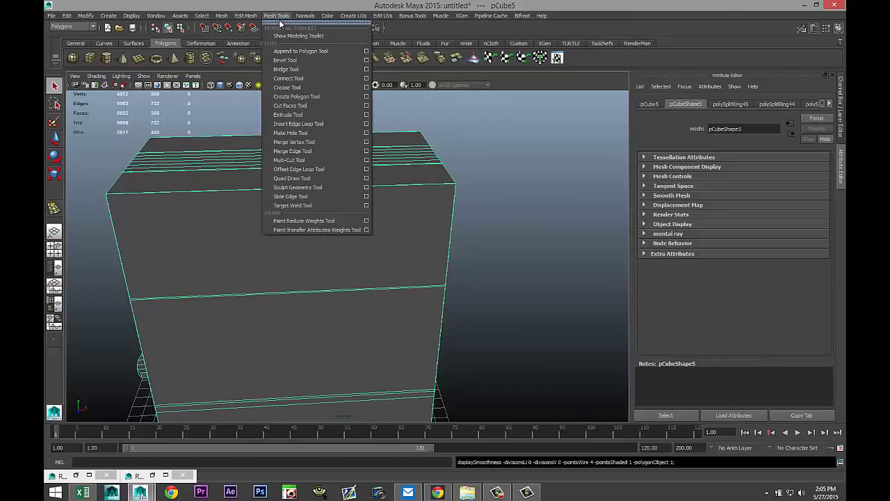
pyautogui.click(366, 124)
pyautogui.click(203, 159)
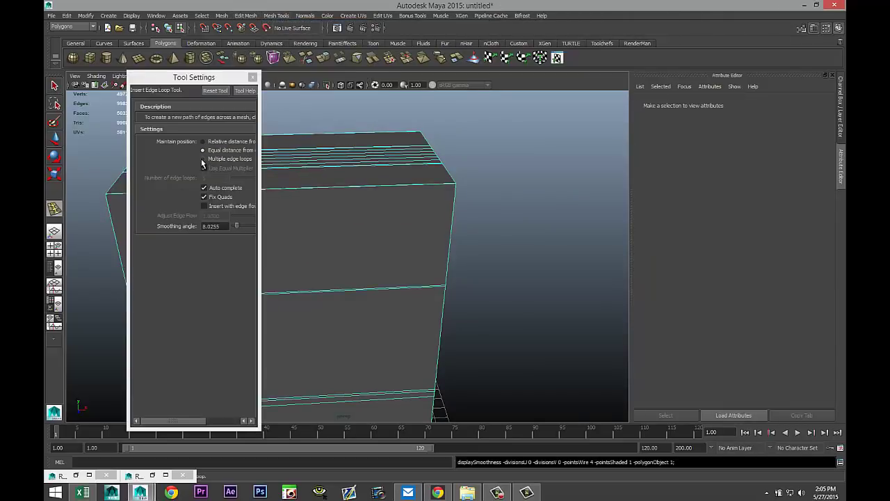
pyautogui.click(219, 177)
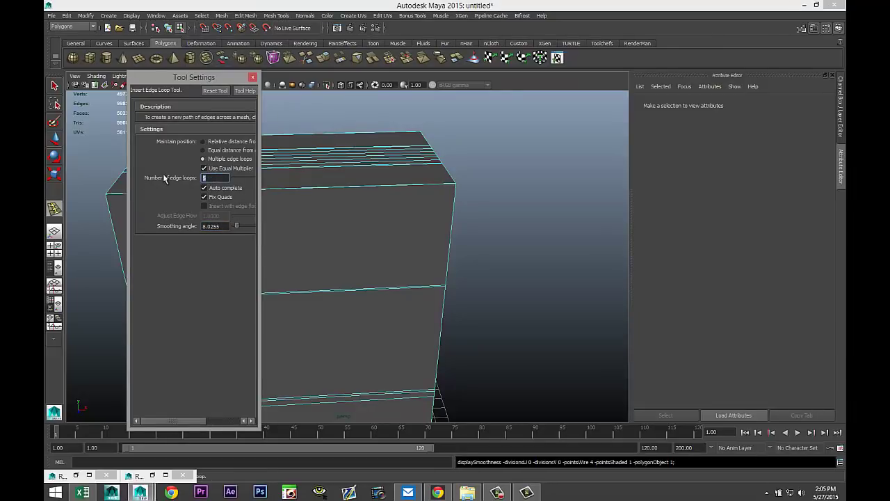
pyautogui.write('8')
pyautogui.press('BackSpace')
pyautogui.press('Return')
pyautogui.click(255, 77)
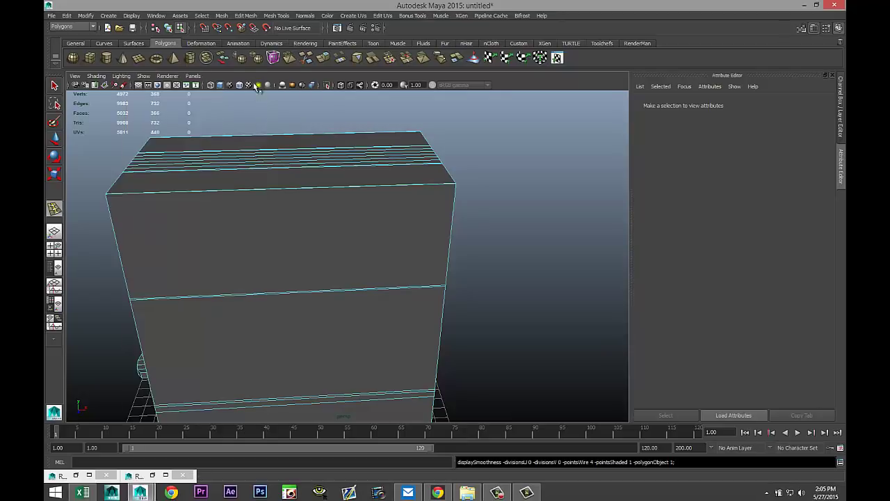
pyautogui.click(309, 189)
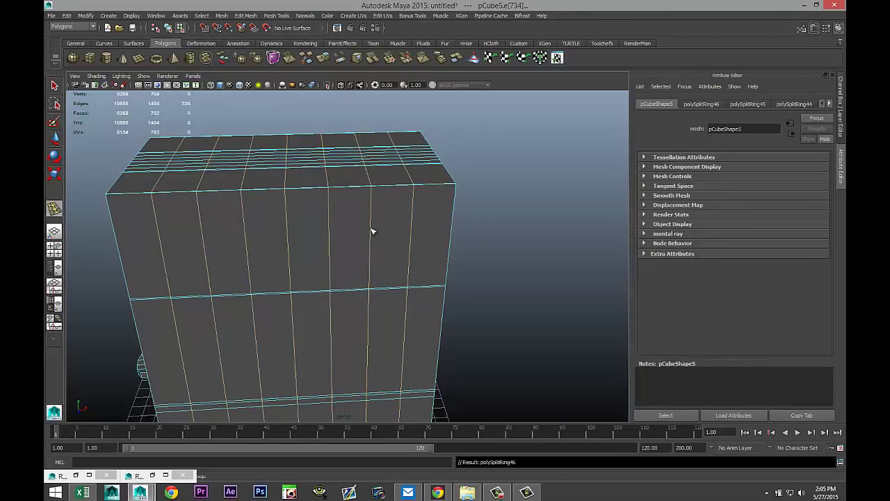
# Return to object selection, turn on the smoothed preview of the pump body and inspect its top corners
pyautogui.press('q')
pyautogui.moveTo(369, 199); pyautogui.dragTo(391, 183, button='right')
pyautogui.click(387, 202)
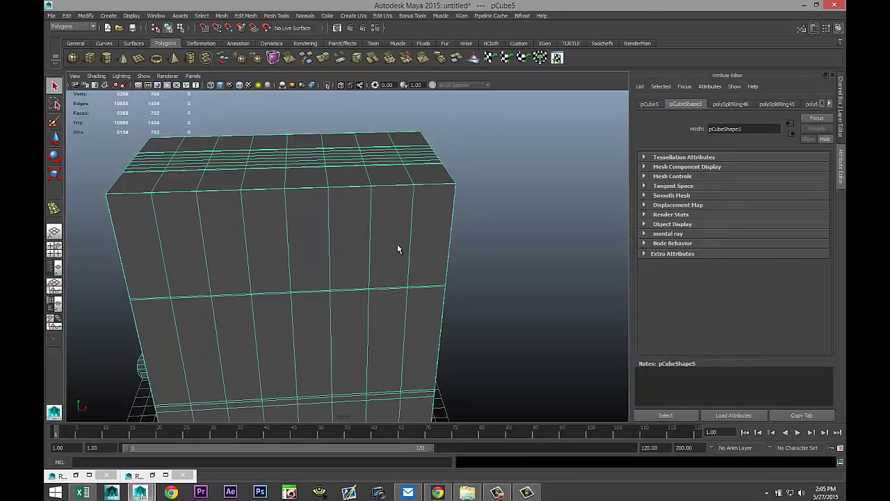
pyautogui.press('3')
pyautogui.click(507, 254)
pyautogui.keyDown('alt'); pyautogui.moveTo(508, 254); pyautogui.dragTo(439, 282, button='right'); pyautogui.keyUp('alt')
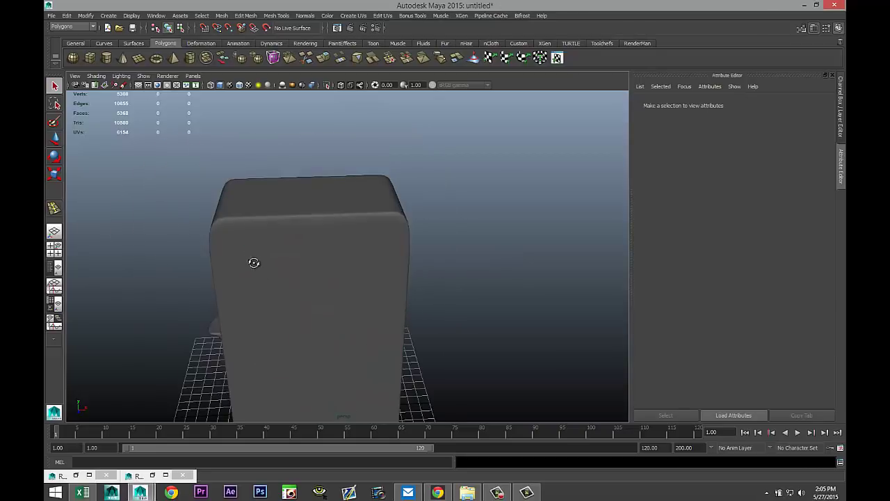
pyautogui.moveTo(252, 260)
pyautogui.keyDown('alt'); pyautogui.mouseDown()
pyautogui.moveTo(325, 240)
pyautogui.moveTo(420, 250)
pyautogui.moveTo(481, 243)
pyautogui.moveTo(350, 253)
pyautogui.moveTo(270, 246)
pyautogui.moveTo(256, 256)
pyautogui.mouseUp(); pyautogui.keyUp('alt')
pyautogui.keyDown('alt'); pyautogui.moveTo(260, 259); pyautogui.dragTo(313, 272, button='middle'); pyautogui.keyUp('alt')
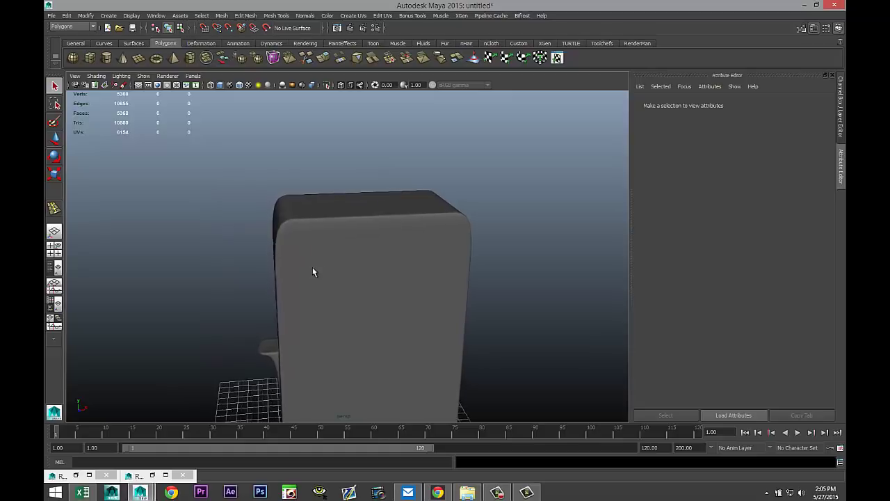
pyautogui.keyDown('alt'); pyautogui.moveTo(312, 272); pyautogui.dragTo(349, 289); pyautogui.keyUp('alt')
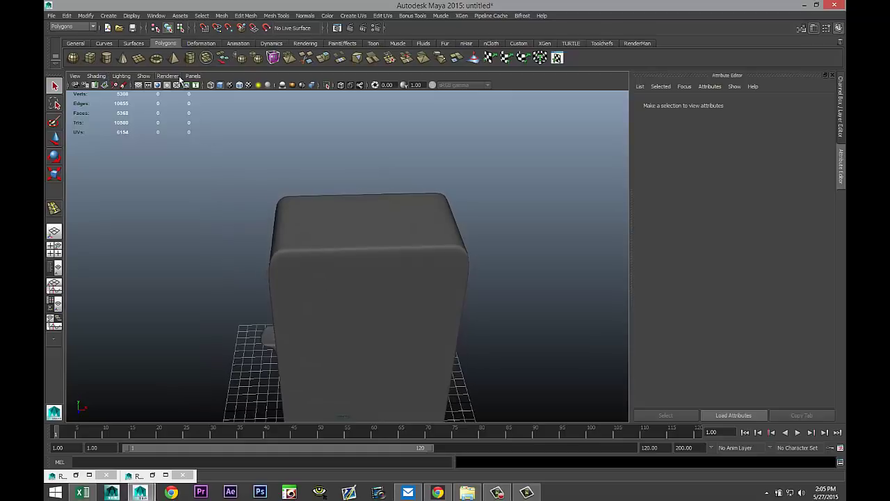
# Create a polygon pipe beside the pump with radius about 19.5 and height about 18.75, and set its axis subdivisions to 30
pyautogui.click(190, 58)
pyautogui.scroll(-6, 501, 288)
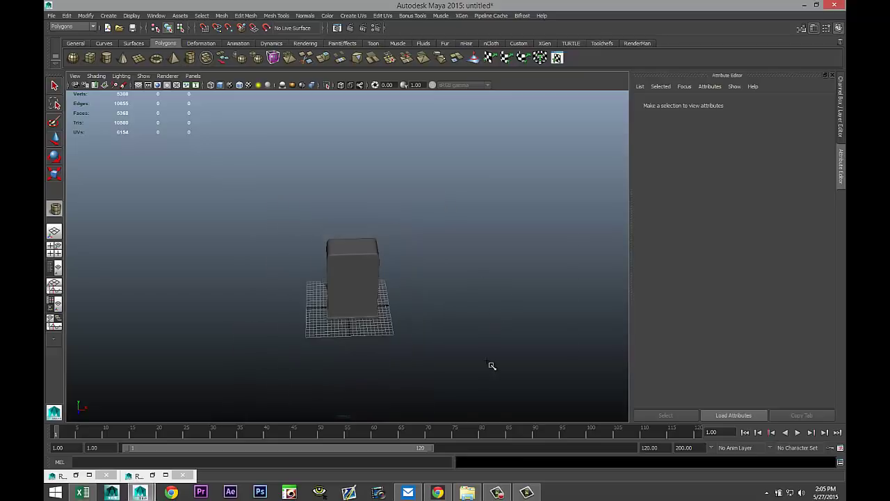
pyautogui.moveTo(489, 363); pyautogui.dragTo(564, 359)
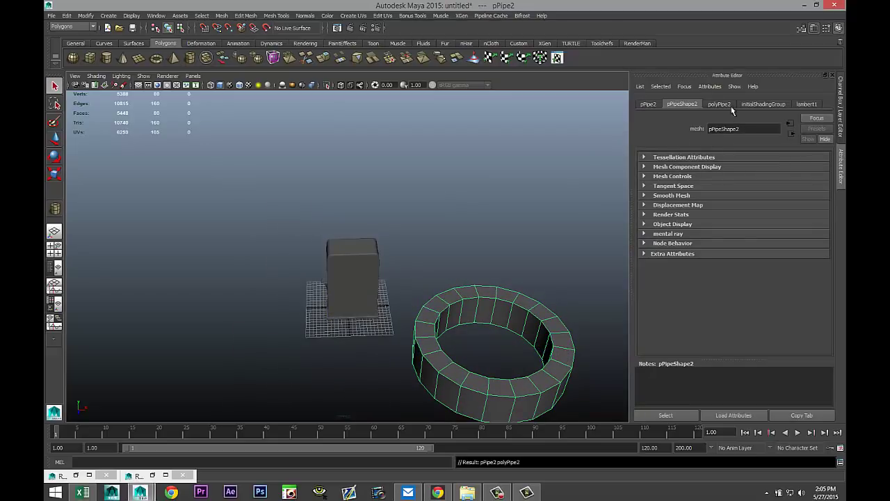
pyautogui.click(727, 108)
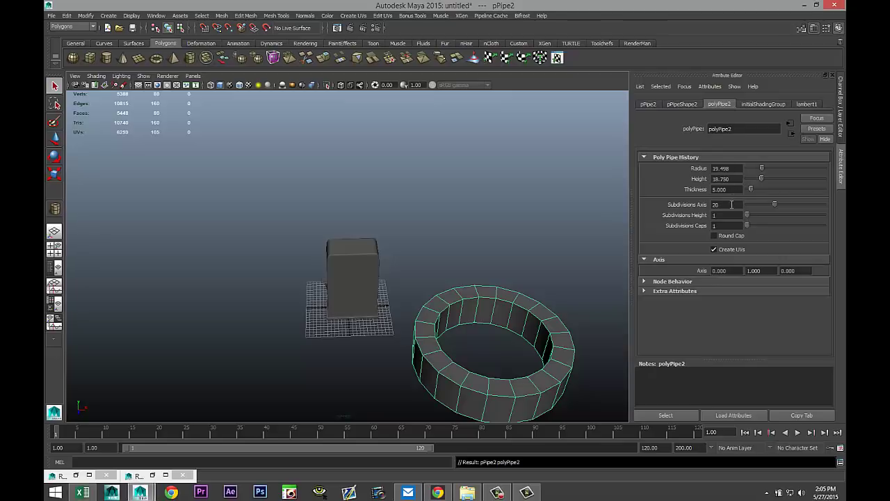
pyautogui.doubleClick(732, 205)
pyautogui.write('30')
pyautogui.press('Return')
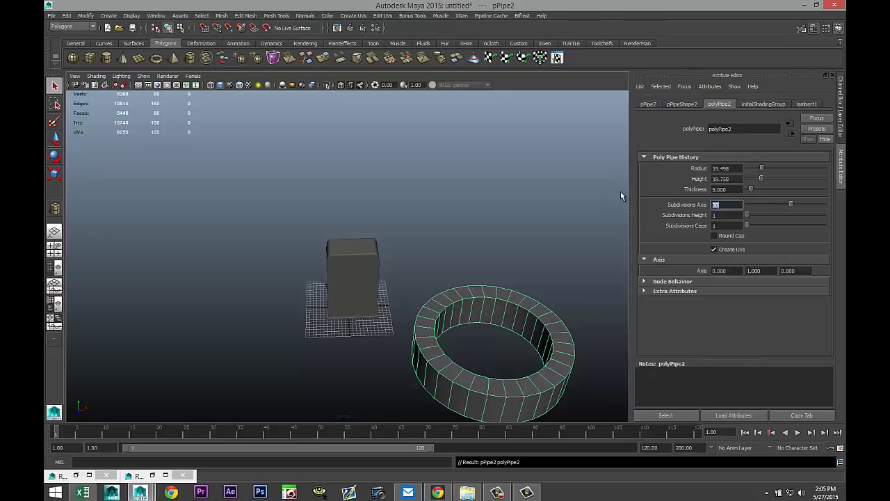
# Select the pipe's upper vertices and scale them uniformly inward so its walls taper towards the top
pyautogui.keyDown('alt'); pyautogui.moveTo(482, 230); pyautogui.dragTo(478, 204); pyautogui.keyUp('alt')
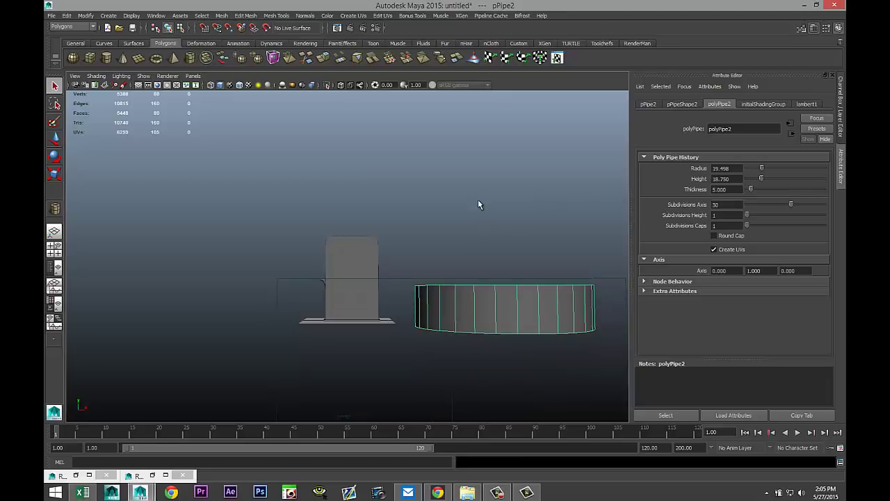
pyautogui.keyDown('alt'); pyautogui.moveTo(475, 208); pyautogui.dragTo(429, 236, button='middle'); pyautogui.keyUp('alt')
pyautogui.moveTo(460, 293); pyautogui.dragTo(432, 274, button='right')
pyautogui.moveTo(321, 264); pyautogui.dragTo(568, 302)
pyautogui.press('r')
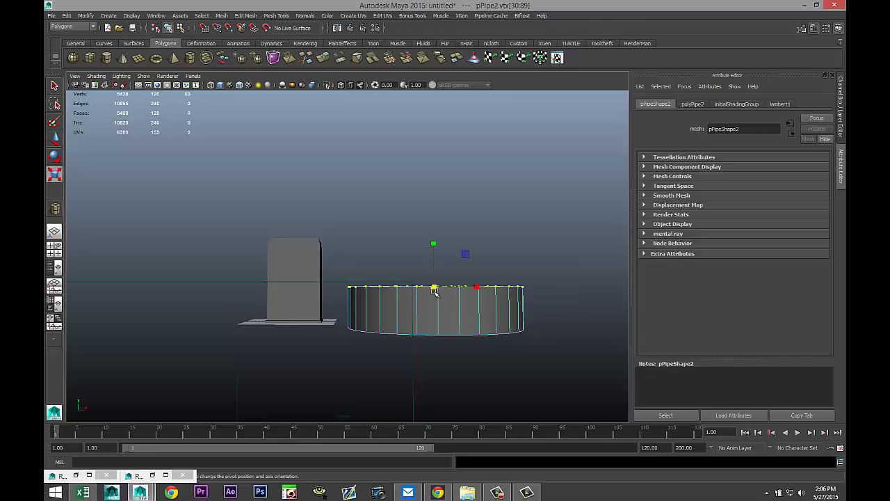
pyautogui.moveTo(434, 286); pyautogui.dragTo(408, 290)
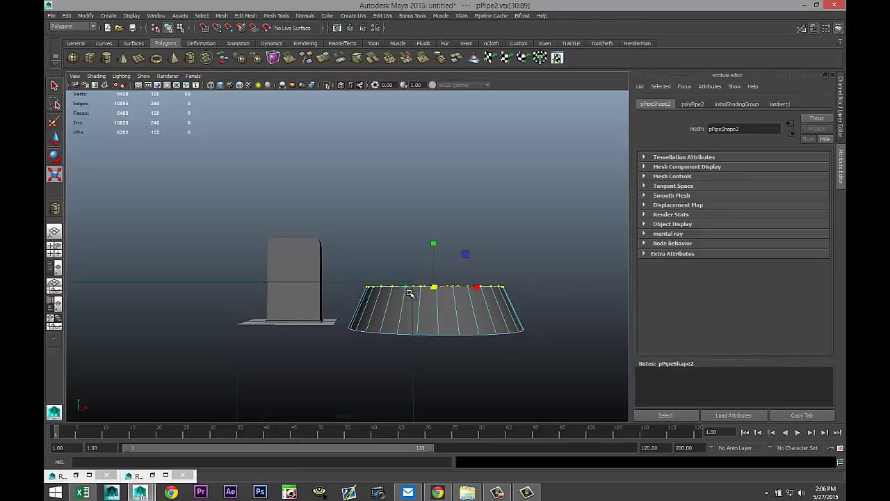
# In the top view, reselect the pipe as an object and move it over the pump body
pyautogui.click(54, 248)
pyautogui.press('space')
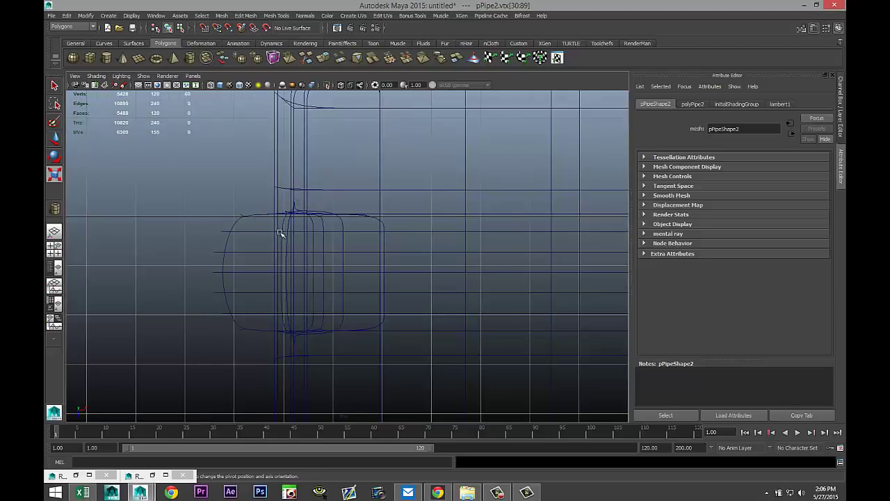
pyautogui.press('f')
pyautogui.scroll(-10, 318, 256)
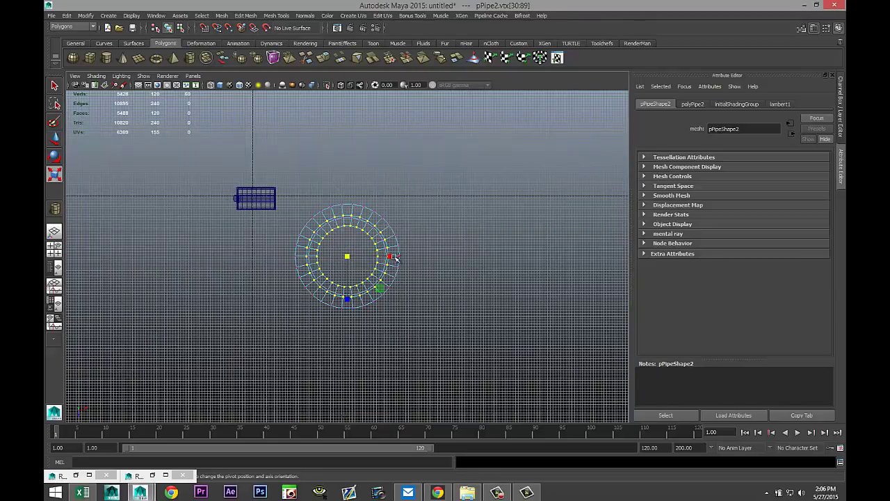
pyautogui.moveTo(391, 275); pyautogui.dragTo(419, 265, button='right')
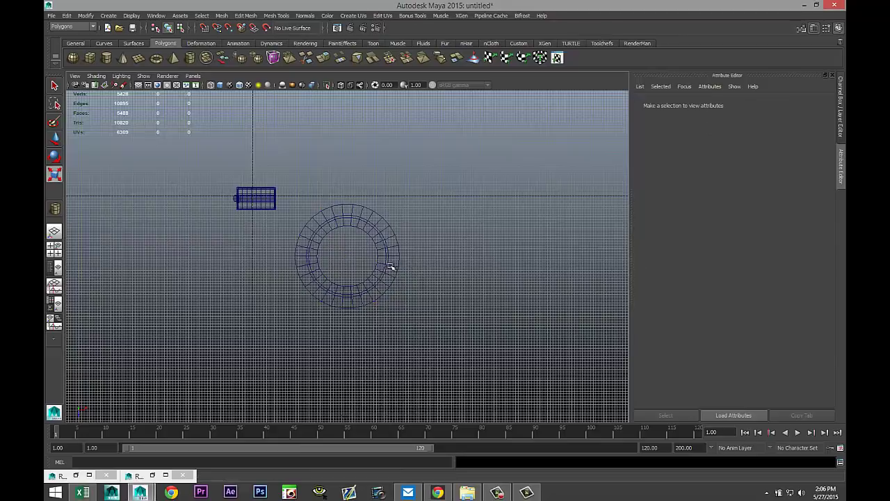
pyautogui.click(392, 267)
pyautogui.press('w')
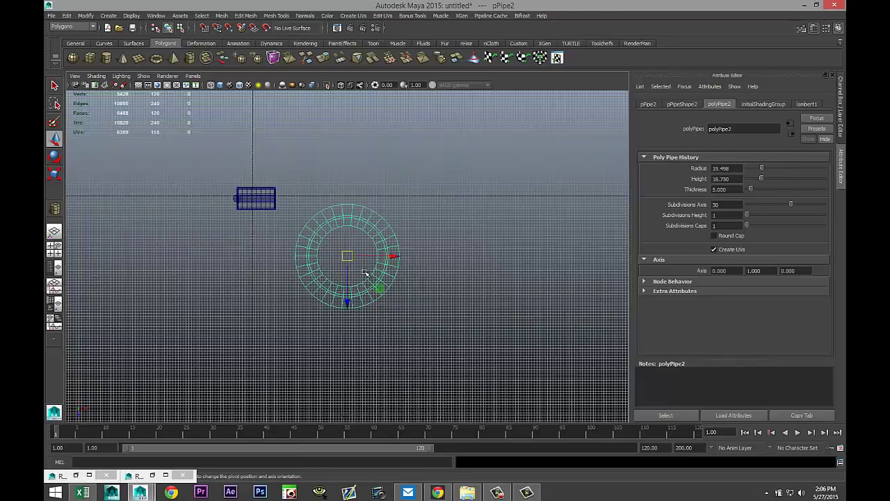
pyautogui.moveTo(347, 256); pyautogui.dragTo(254, 198)
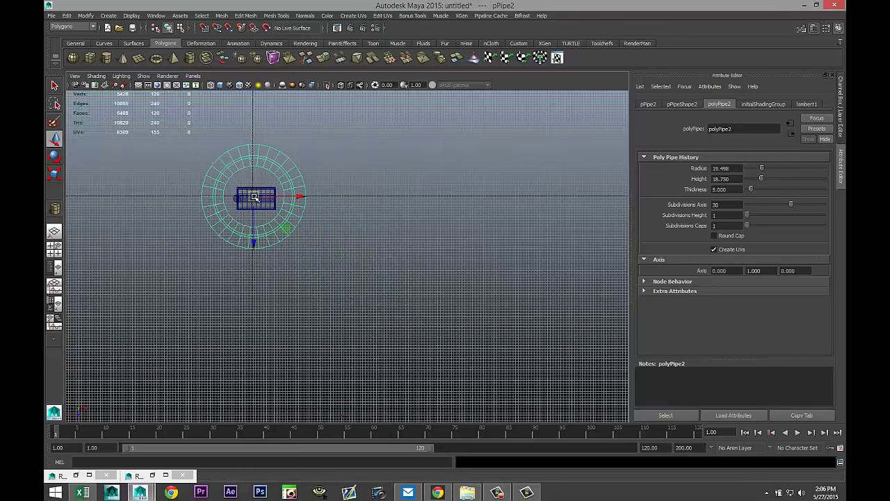
# Scale the pipe down uniformly to about 0.15 so it fits within the pump's top outline
pyautogui.press('f')
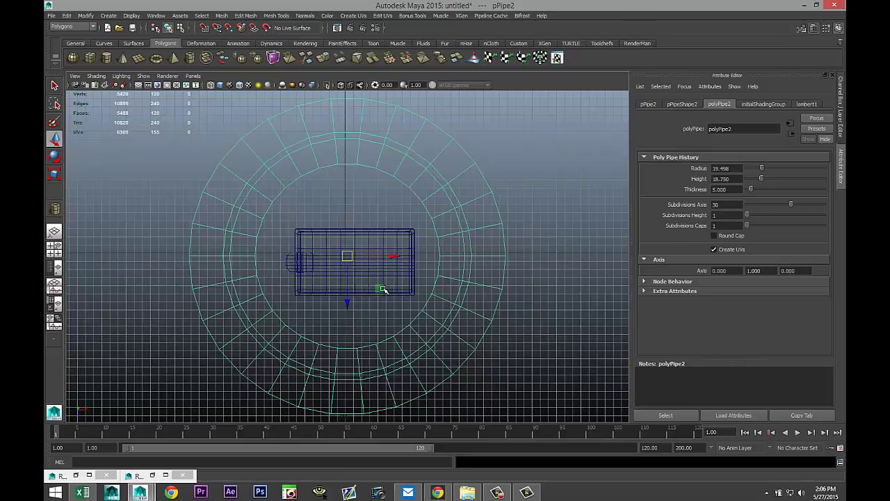
pyautogui.press('r')
pyautogui.moveTo(347, 256); pyautogui.dragTo(159, 265)
pyautogui.press('f')
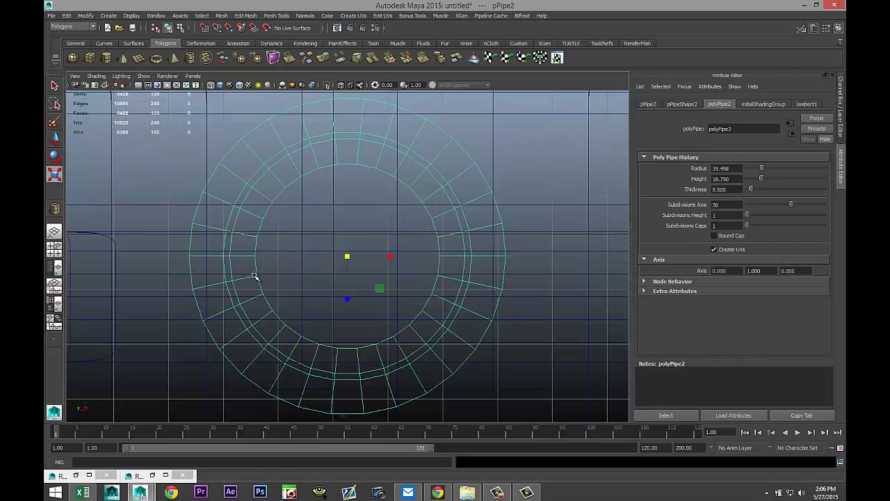
pyautogui.scroll(-4, 255, 276)
pyautogui.scroll(2, 264, 278)
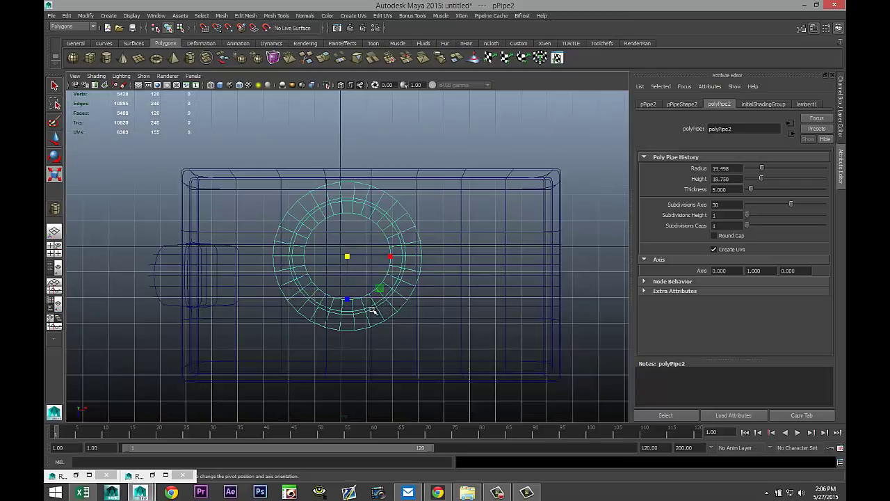
# Centre the pipe over the pump body at about X 1.17, Z 1.1 and open its transform attributes
pyautogui.press('w')
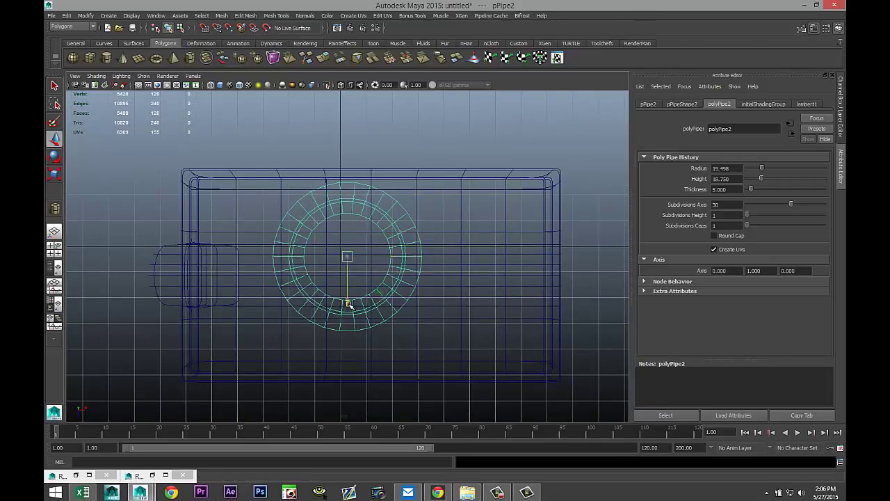
pyautogui.moveTo(346, 301); pyautogui.dragTo(356, 323)
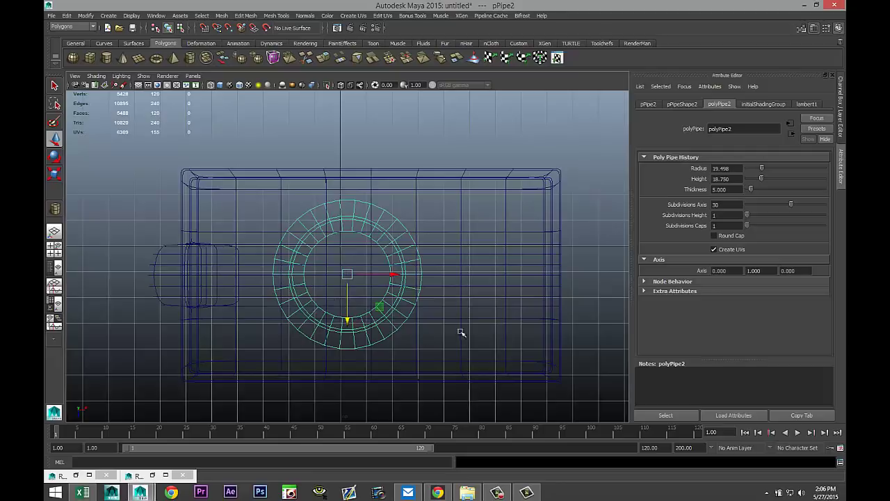
pyautogui.moveTo(397, 279); pyautogui.dragTo(421, 281)
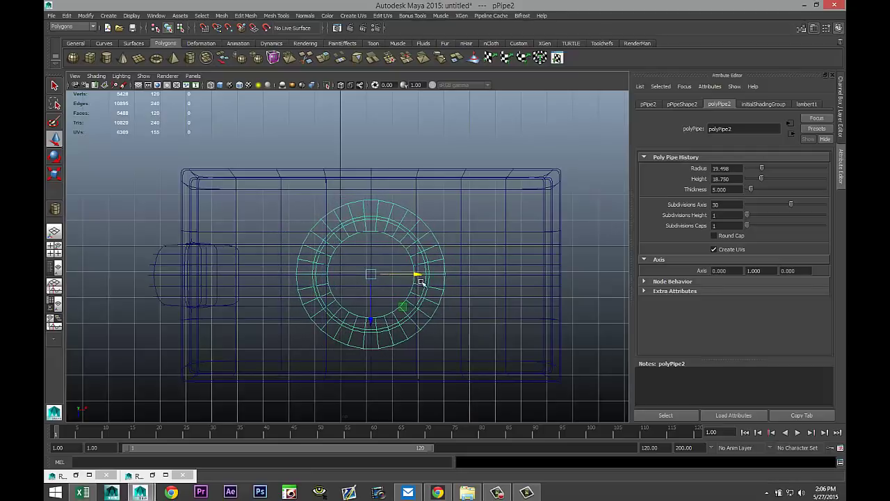
pyautogui.click(649, 103)
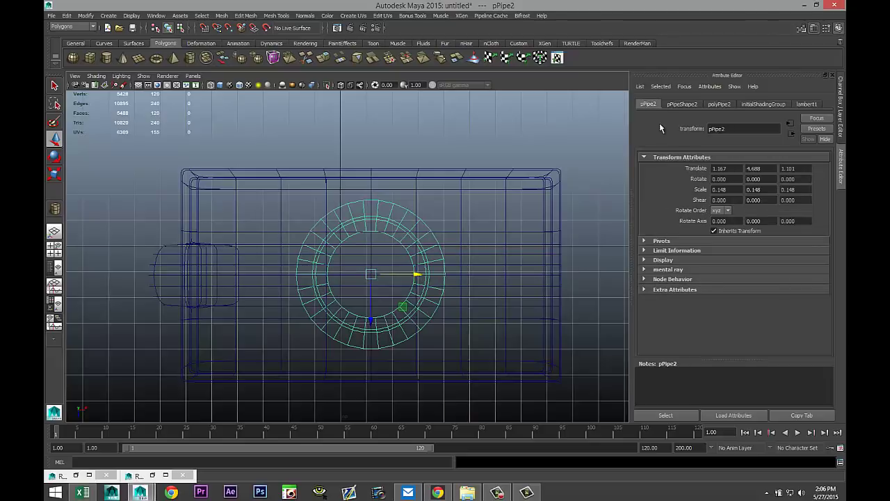
# Try setting the pipe's Subdivisions Axis to 20 in its construction history, and undo the subdivision changes
pyautogui.click(682, 103)
pyautogui.click(719, 104)
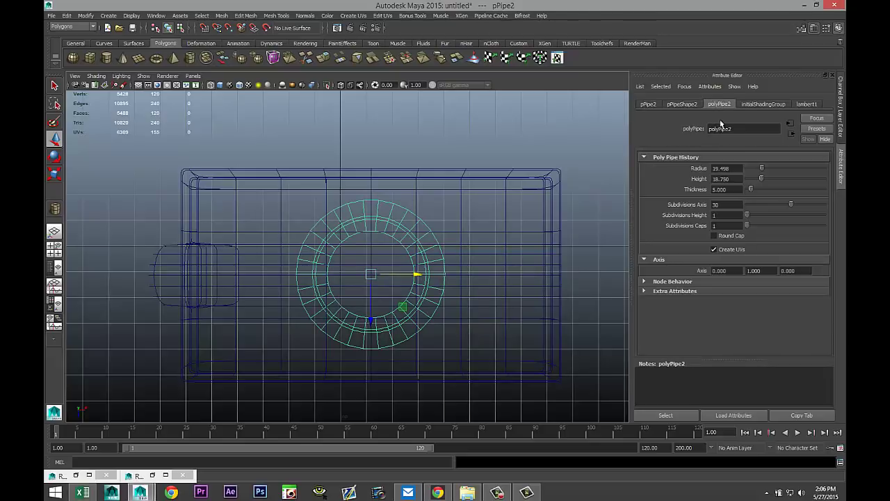
pyautogui.moveTo(737, 205); pyautogui.dragTo(695, 202)
pyautogui.press('Return')
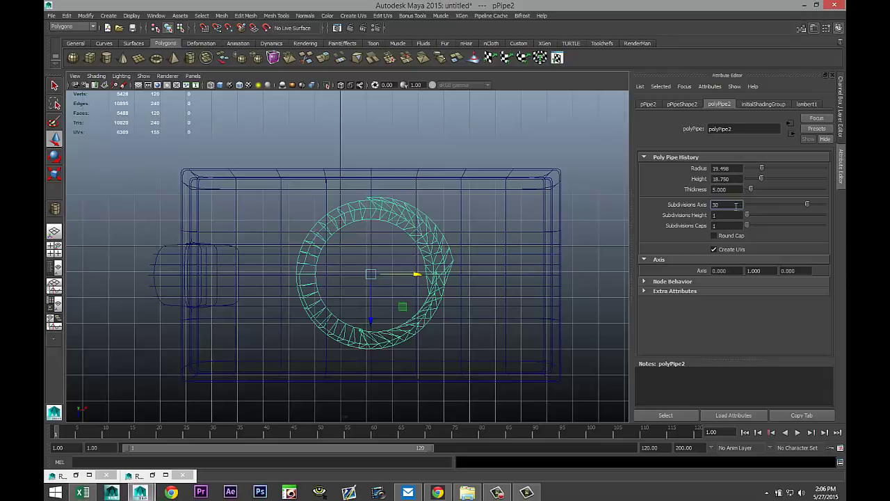
pyautogui.doubleClick(727, 204)
pyautogui.write('20')
pyautogui.press('Return')
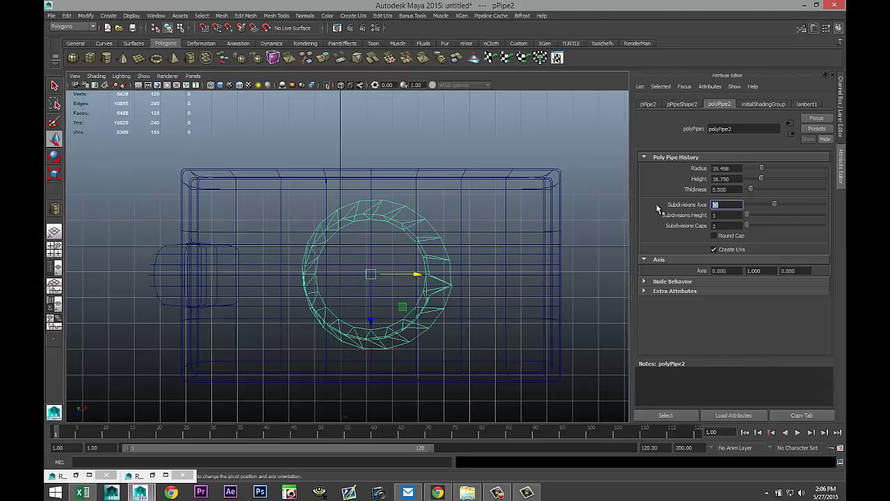
pyautogui.click(512, 147)
pyautogui.hotkey('ctrl', 'z')
pyautogui.hotkey('ctrl', 'z')
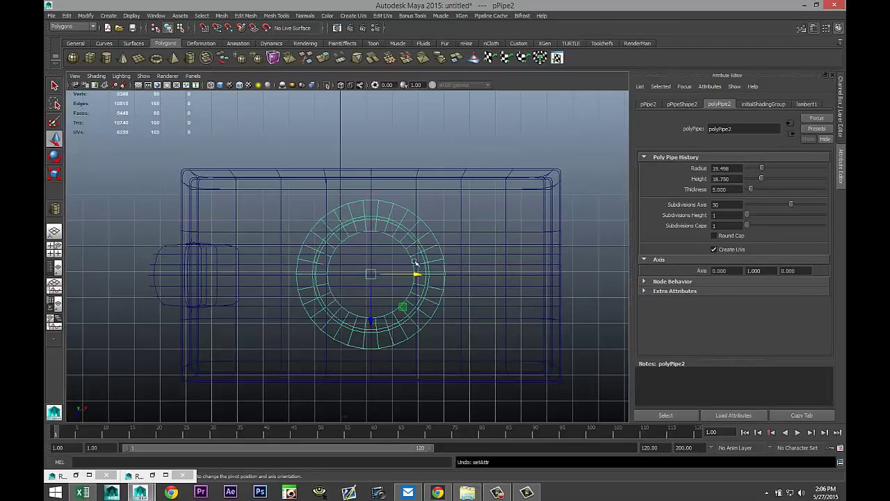
# In the front view, raise the tapered pipe so its base rests on the pump body's upper surface
pyautogui.moveTo(415, 274); pyautogui.dragTo(415, 274)
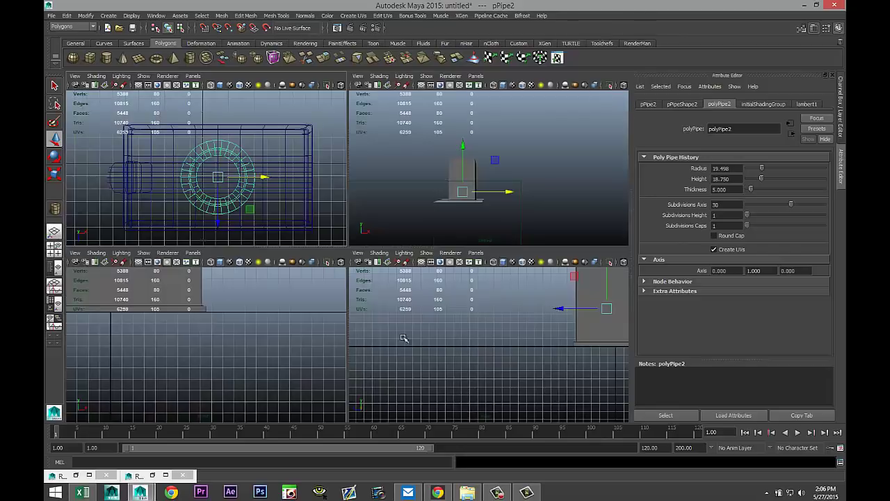
pyautogui.click(53, 249)
pyautogui.press('space')
pyautogui.press('f')
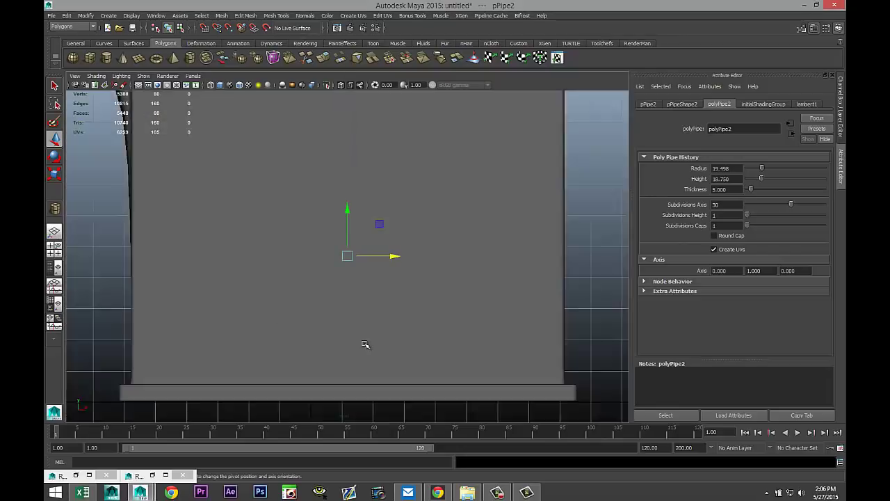
pyautogui.scroll(-3, 366, 342)
pyautogui.moveTo(348, 209); pyautogui.dragTo(344, 118)
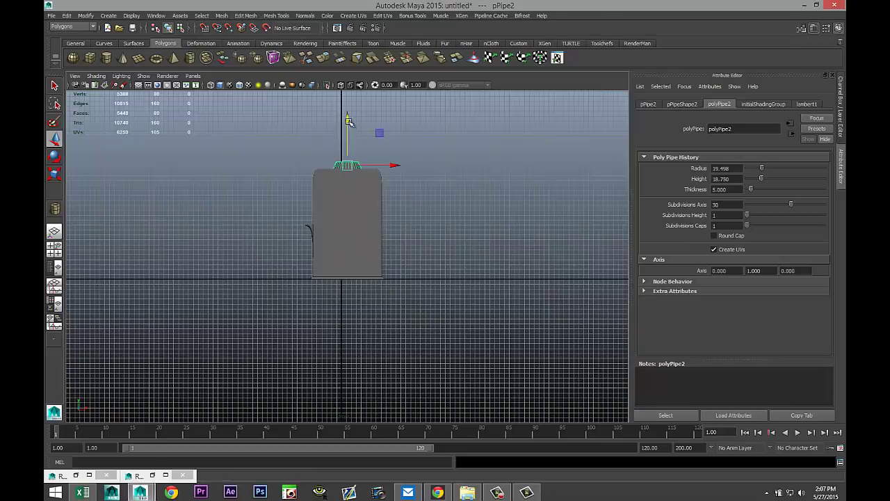
pyautogui.press('f')
pyautogui.scroll(-3, 350, 138)
pyautogui.press('4')
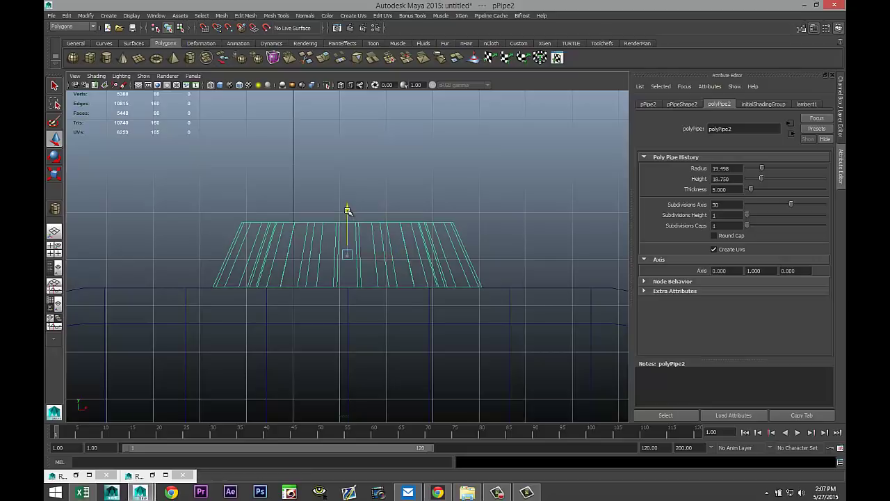
# In the perspective view, deselect the pipe and create a polygon sphere on the ground plane beside the pump
pyautogui.click(54, 248)
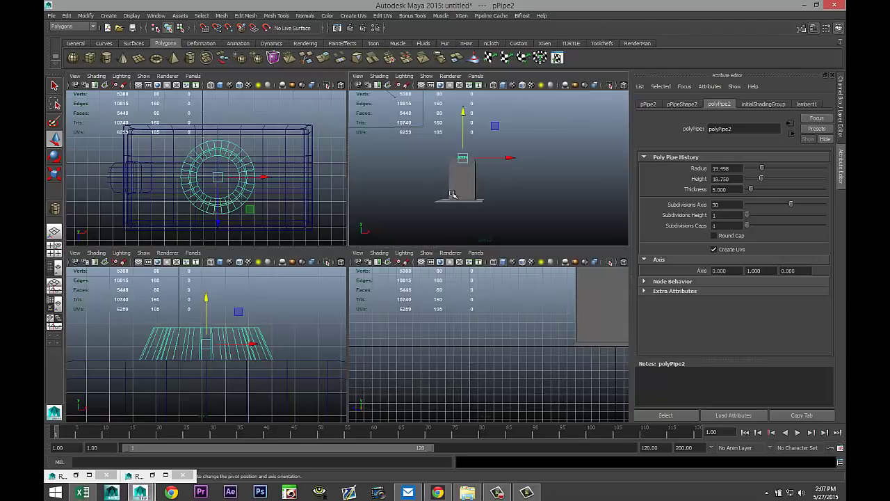
pyautogui.press('space')
pyautogui.scroll(5, 434, 236)
pyautogui.keyDown('alt'); pyautogui.moveTo(350, 239); pyautogui.dragTo(498, 273); pyautogui.keyUp('alt')
pyautogui.click(504, 273)
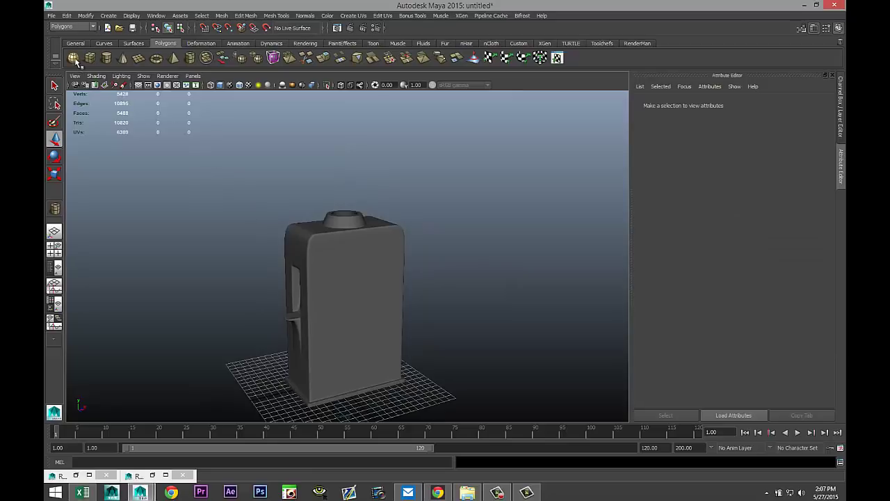
pyautogui.click(74, 59)
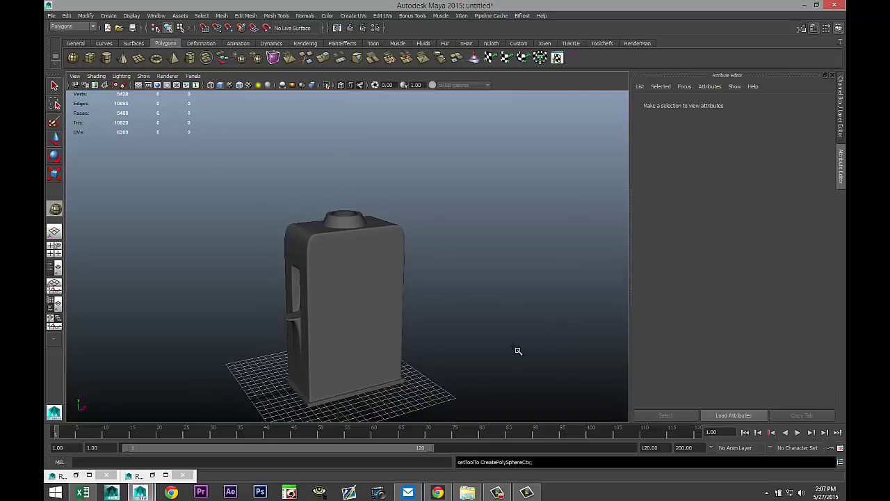
pyautogui.moveTo(518, 356); pyautogui.dragTo(551, 364)
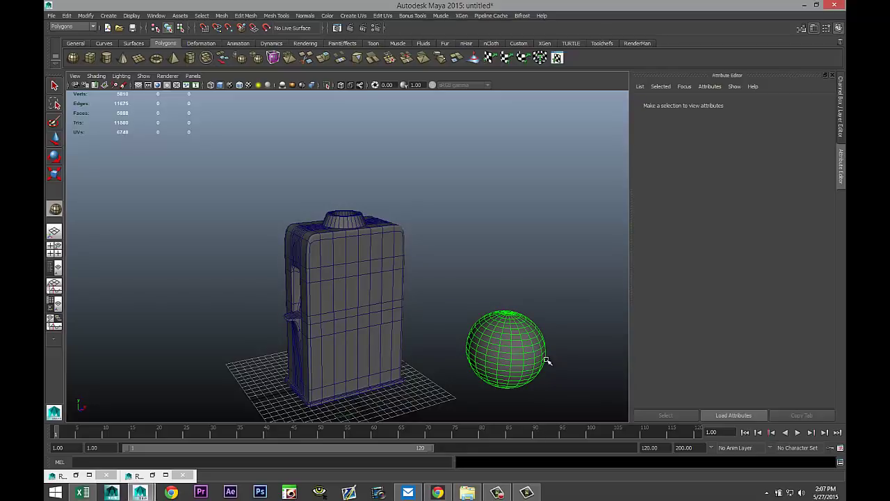
pyautogui.moveTo(548, 361); pyautogui.dragTo(549, 361)
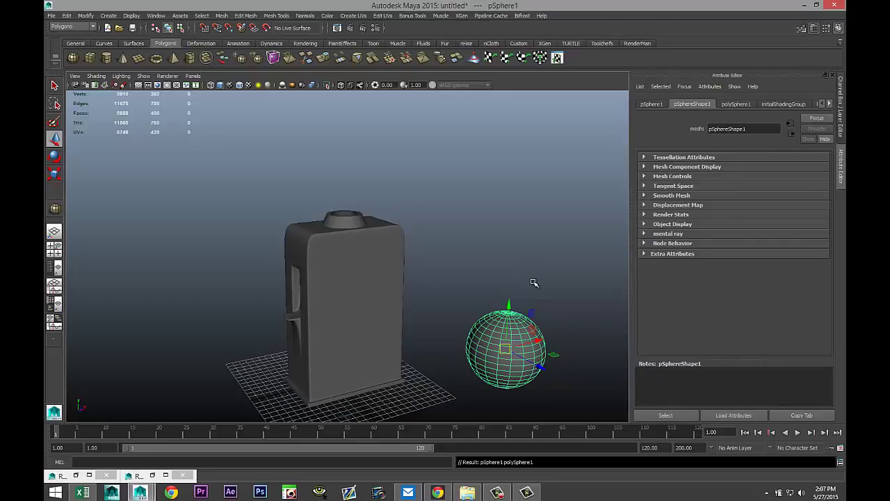
# Rotate the sphere to exactly 90 degrees in X so its poles face front and back
pyautogui.keyDown('alt'); pyautogui.moveTo(530, 283); pyautogui.dragTo(508, 267, button='middle'); pyautogui.keyUp('alt')
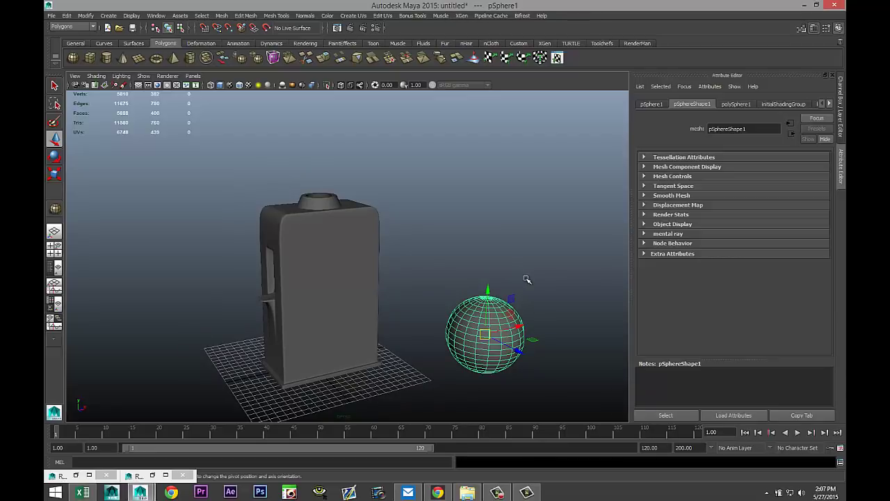
pyautogui.press('e')
pyautogui.moveTo(501, 307); pyautogui.dragTo(523, 366)
pyautogui.click(653, 104)
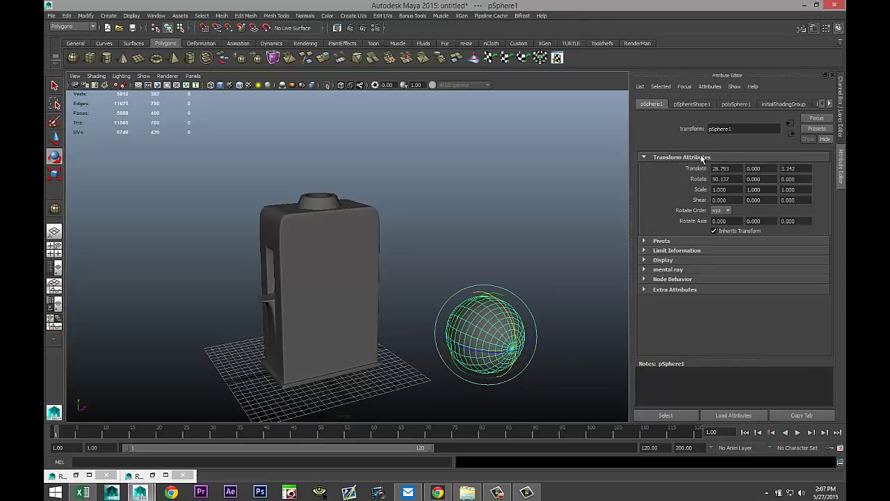
pyautogui.click(747, 179)
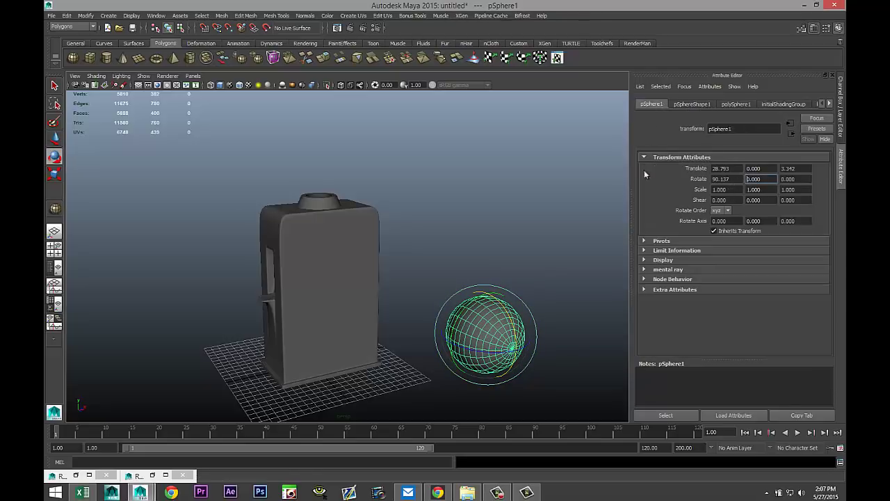
pyautogui.click(735, 178)
pyautogui.write('90')
pyautogui.press('Return')
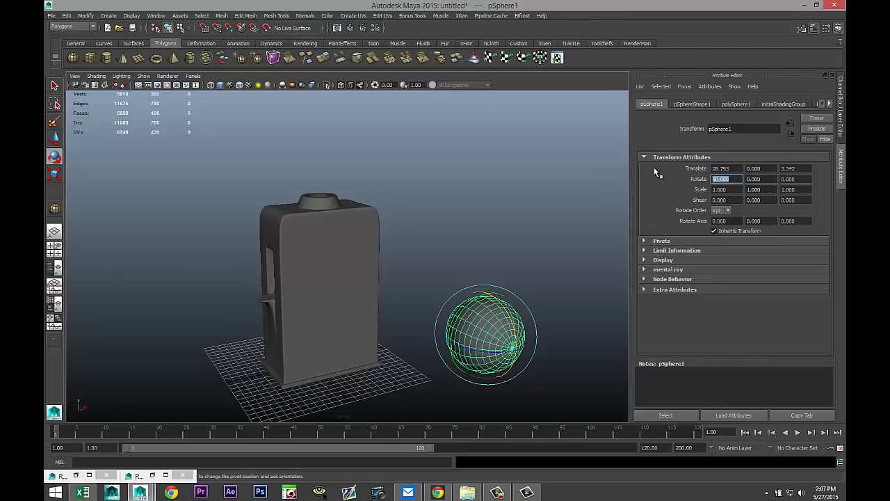
pyautogui.click(523, 219)
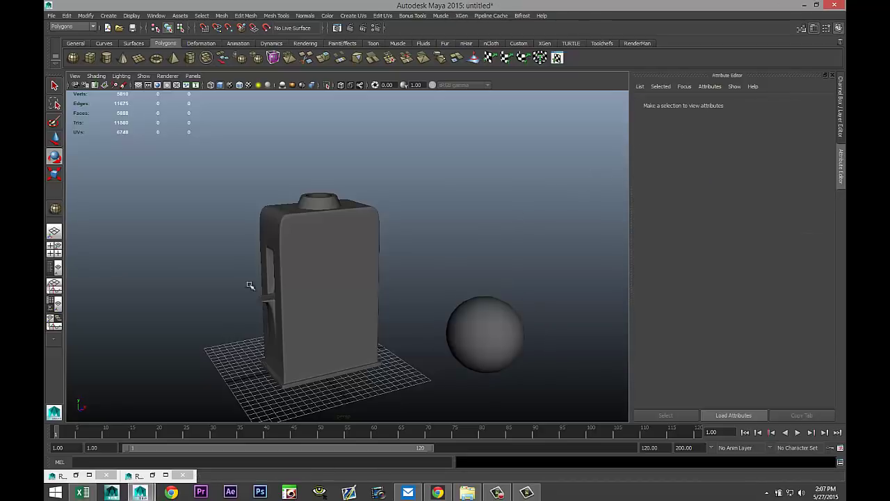
# In the top view, move the sphere over the pump and snap it to the pipe's centre at about X 1.18, Z 1.14
pyautogui.click(54, 249)
pyautogui.press('space')
pyautogui.scroll(-5, 390, 276)
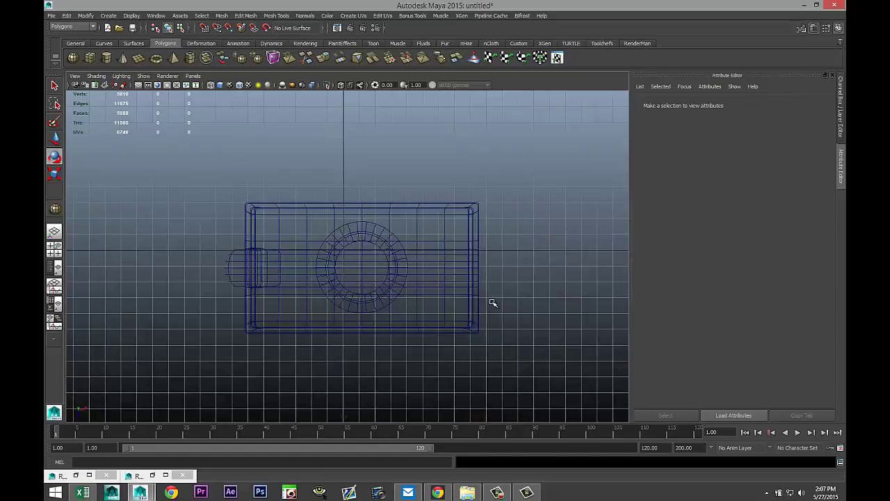
pyautogui.click(534, 282)
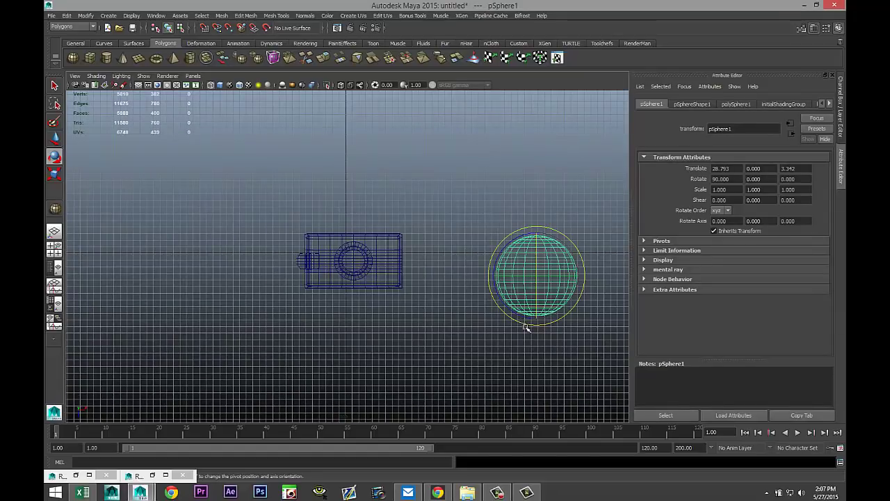
pyautogui.press('w')
pyautogui.moveTo(535, 276); pyautogui.dragTo(355, 260)
pyautogui.press('f')
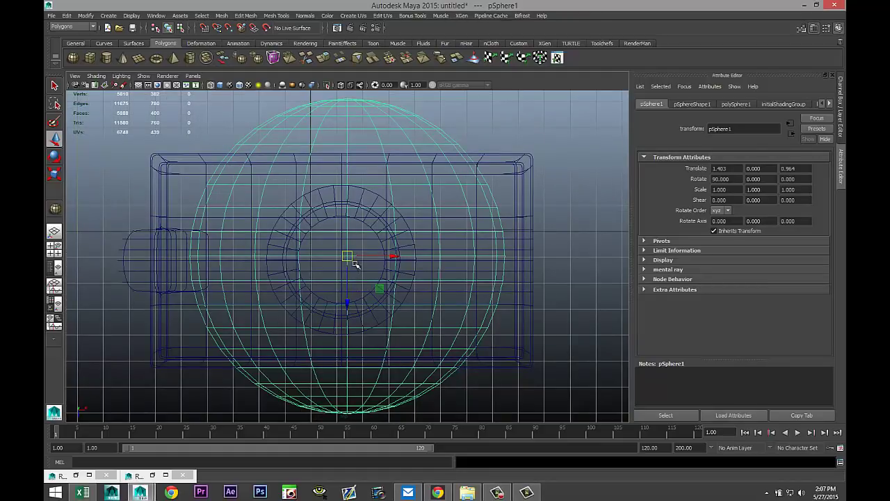
pyautogui.press('v')
pyautogui.moveTo(347, 256); pyautogui.dragTo(349, 264)
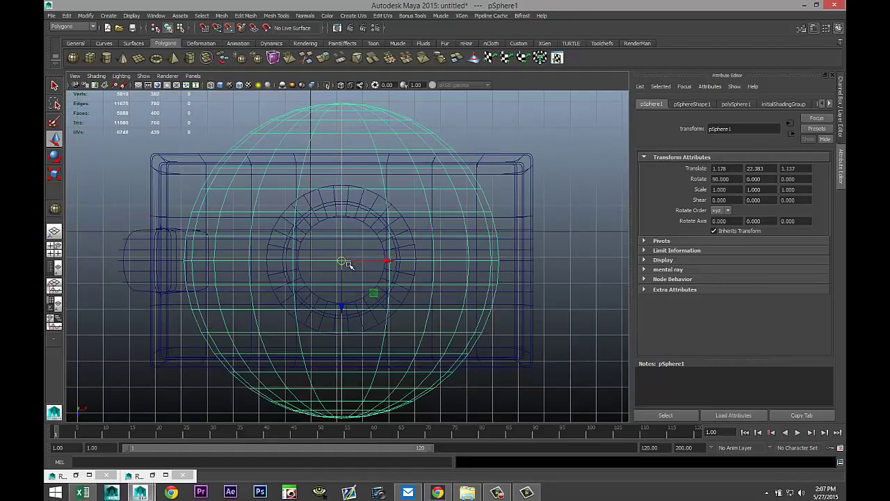
# In the perspective view, scale the sphere uniformly to about 0.61 and seat it on the pipe at about Y 26.9
pyautogui.click(55, 250)
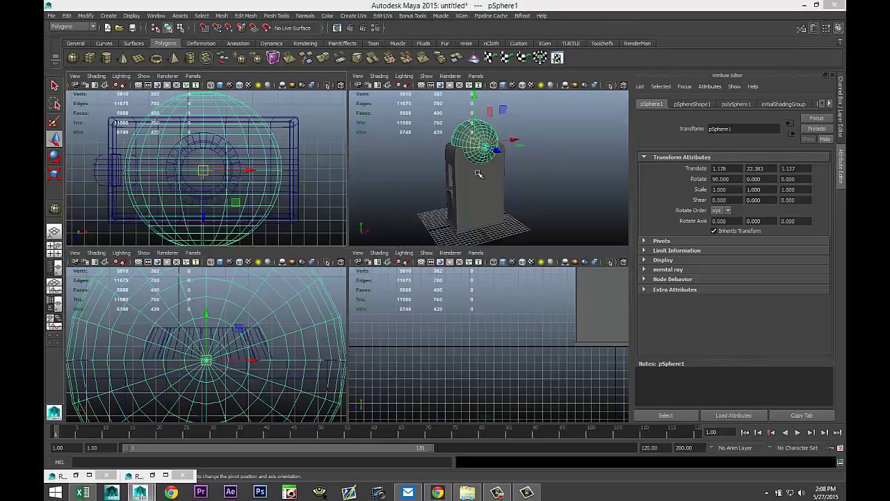
pyautogui.press('space')
pyautogui.moveTo(318, 160); pyautogui.dragTo(317, 101)
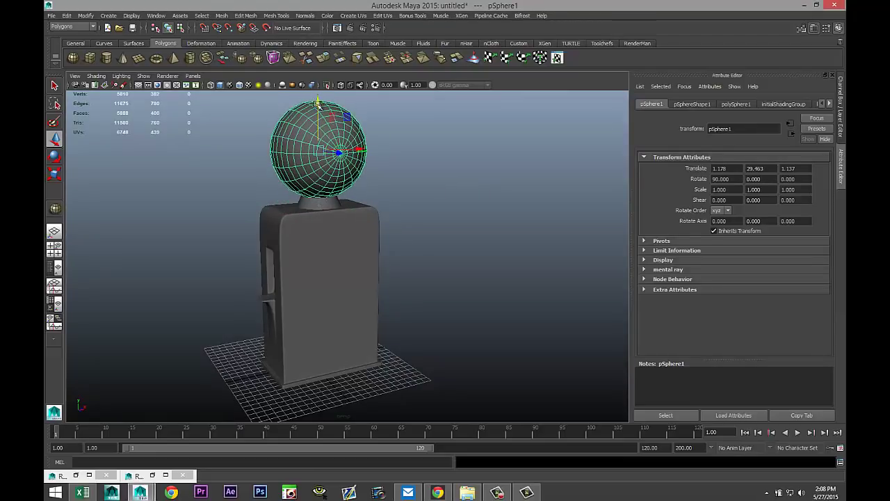
pyautogui.keyDown('alt'); pyautogui.moveTo(333, 250); pyautogui.dragTo(387, 259); pyautogui.keyUp('alt')
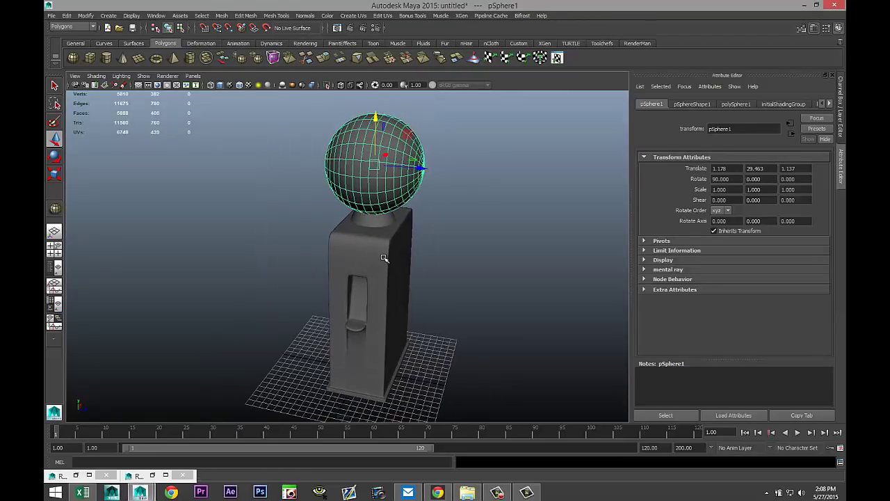
pyautogui.press('d')
pyautogui.moveTo(373, 171); pyautogui.dragTo(349, 169)
pyautogui.press('w')
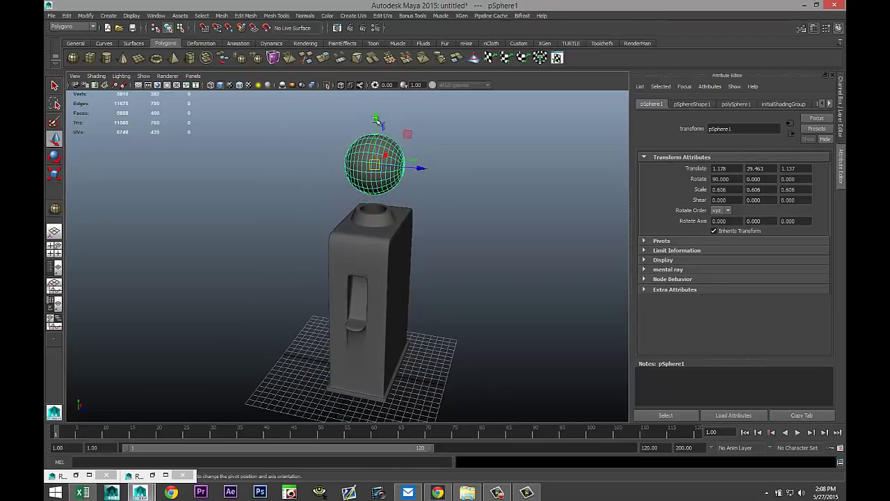
pyautogui.moveTo(377, 117); pyautogui.dragTo(376, 136)
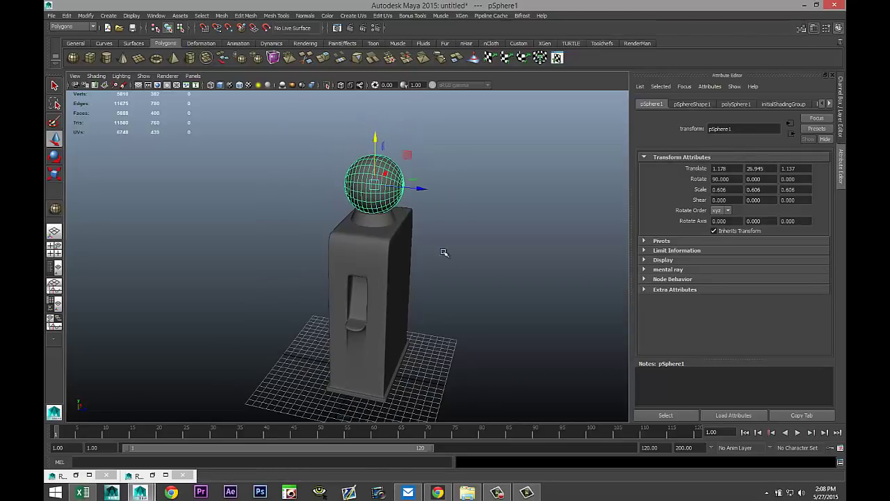
# Flatten the sphere from front to back by scaling it along its Y axis to about 0.41
pyautogui.scroll(4, 467, 269)
pyautogui.keyDown('alt'); pyautogui.moveTo(493, 265); pyautogui.dragTo(487, 324, button='middle'); pyautogui.keyUp('alt')
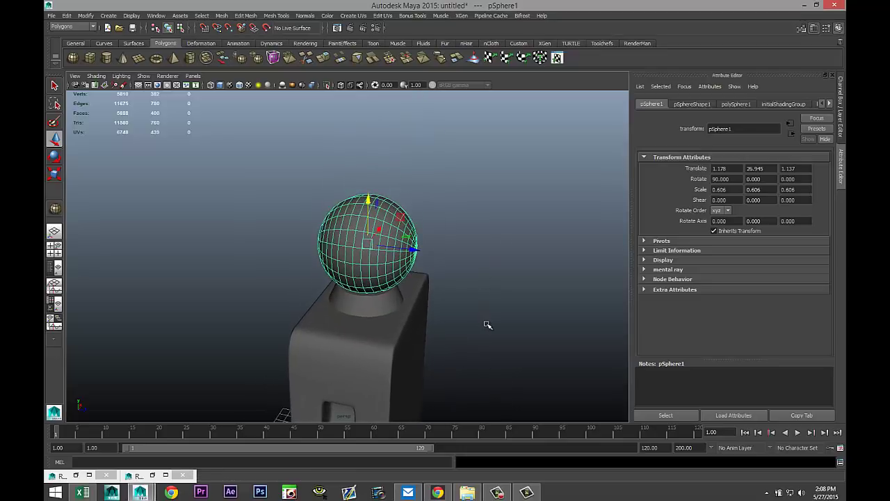
pyautogui.press('r')
pyautogui.press('r')
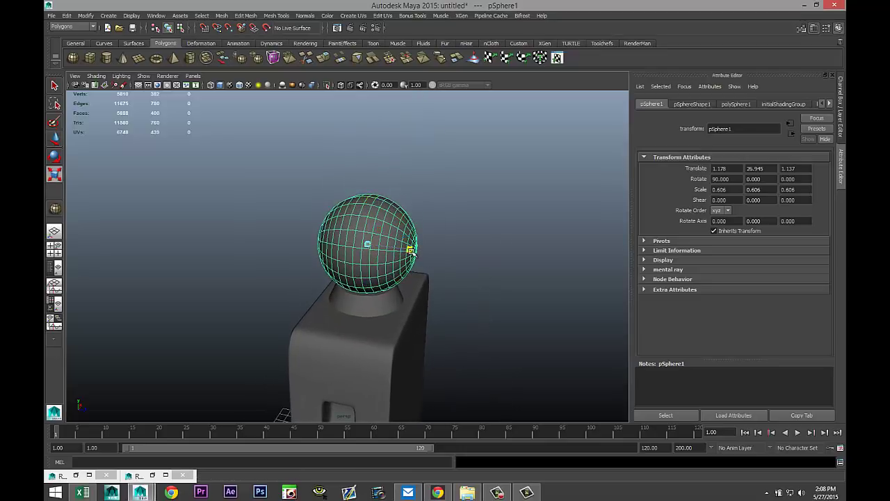
pyautogui.moveTo(411, 250); pyautogui.dragTo(407, 271)
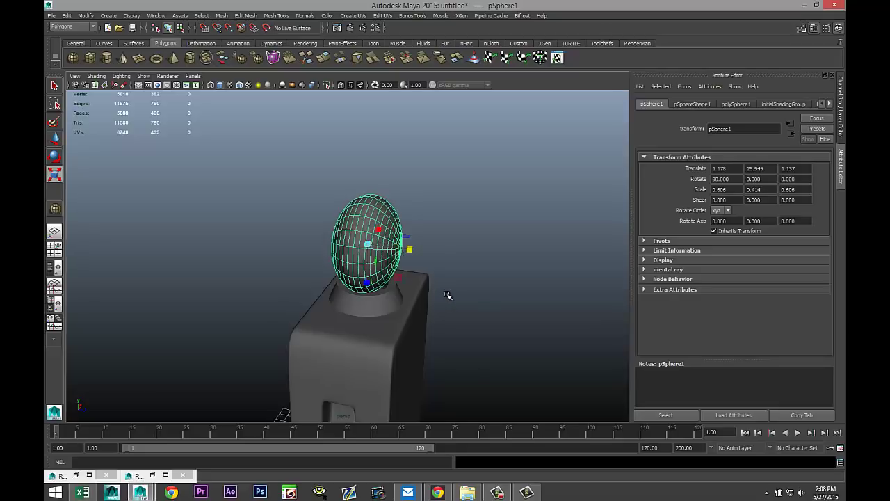
# Turn on smooth mesh preview for the flattened sphere, check its shape from the side, and reselect it
pyautogui.keyDown('alt'); pyautogui.moveTo(447, 295); pyautogui.dragTo(395, 313); pyautogui.keyUp('alt')
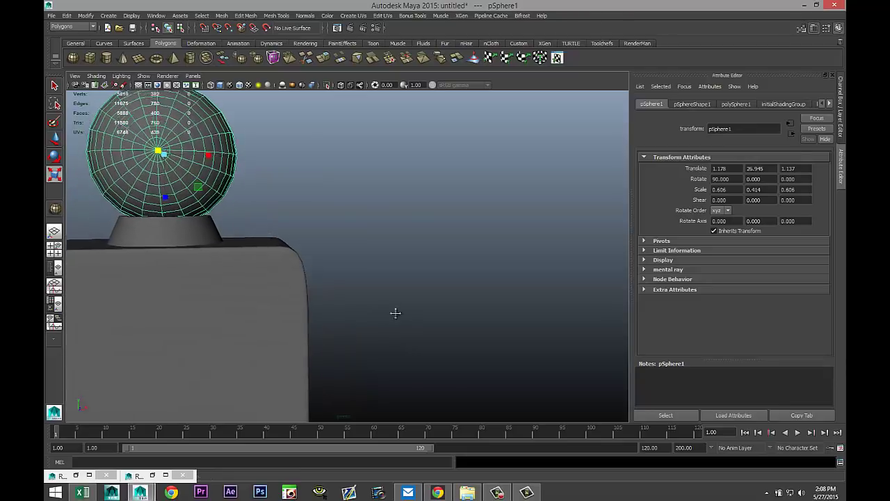
pyautogui.keyDown('alt'); pyautogui.moveTo(395, 313); pyautogui.dragTo(531, 359, button='middle'); pyautogui.keyUp('alt')
pyautogui.click(383, 185)
pyautogui.click(346, 176)
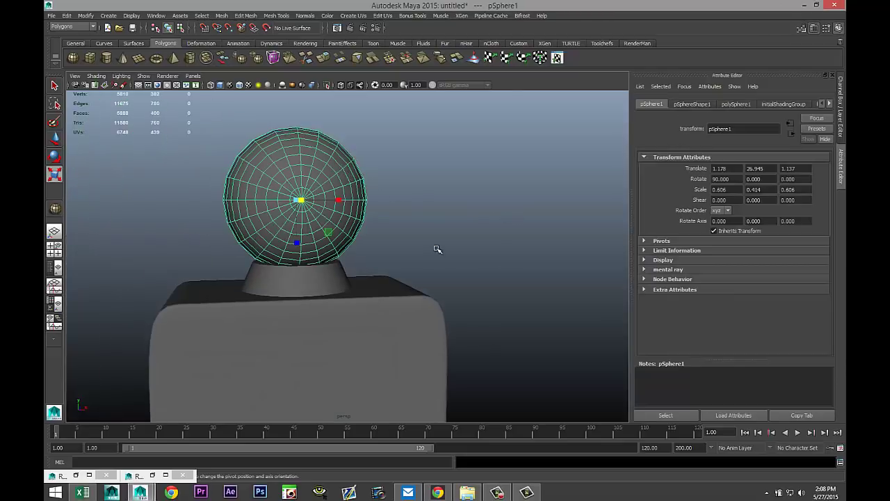
pyautogui.press('3')
pyautogui.click(466, 213)
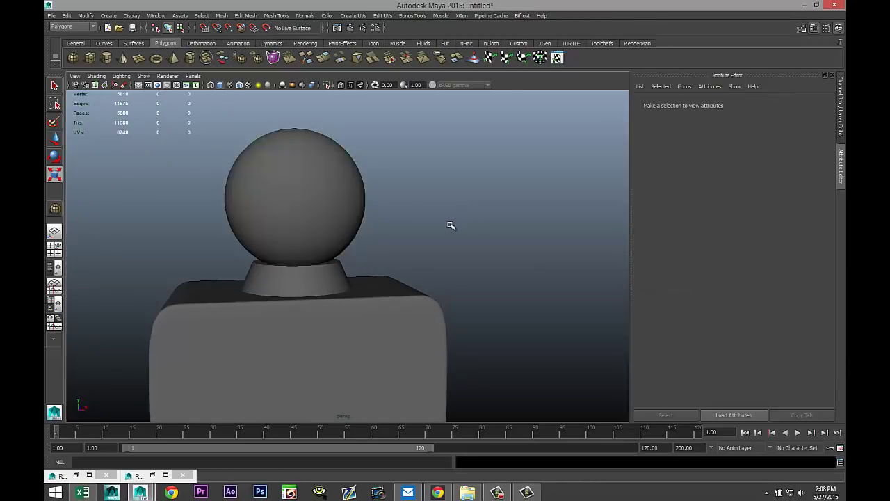
pyautogui.scroll(-3, 449, 224)
pyautogui.keyDown('alt'); pyautogui.moveTo(230, 251); pyautogui.dragTo(322, 281); pyautogui.keyUp('alt')
pyautogui.scroll(3, 334, 271)
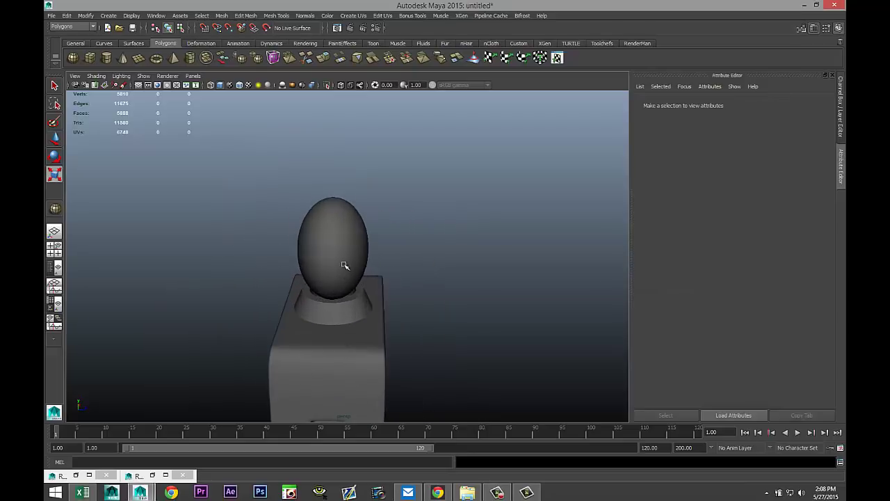
pyautogui.click(346, 260)
pyautogui.scroll(5, 362, 286)
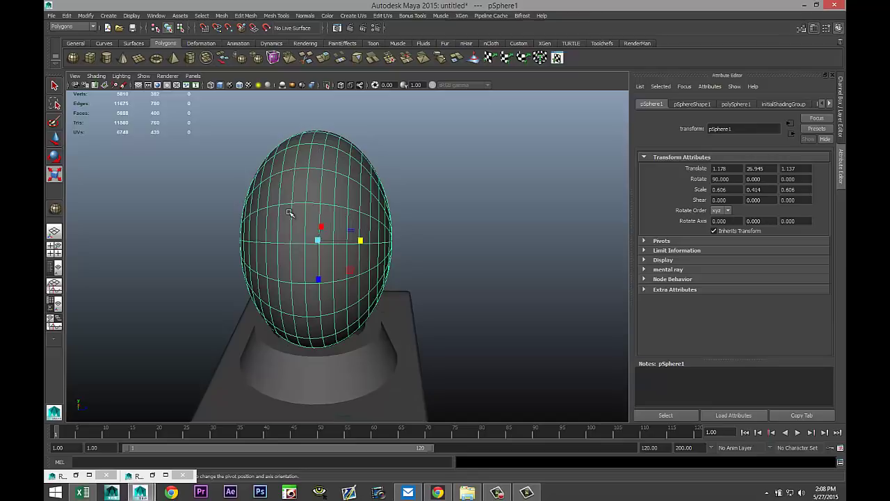
# Select the two adjacent vertical face loops that run around the middle of the flattened globe
pyautogui.moveTo(316, 154); pyautogui.dragTo(327, 167, button='right')
pyautogui.click(317, 153)
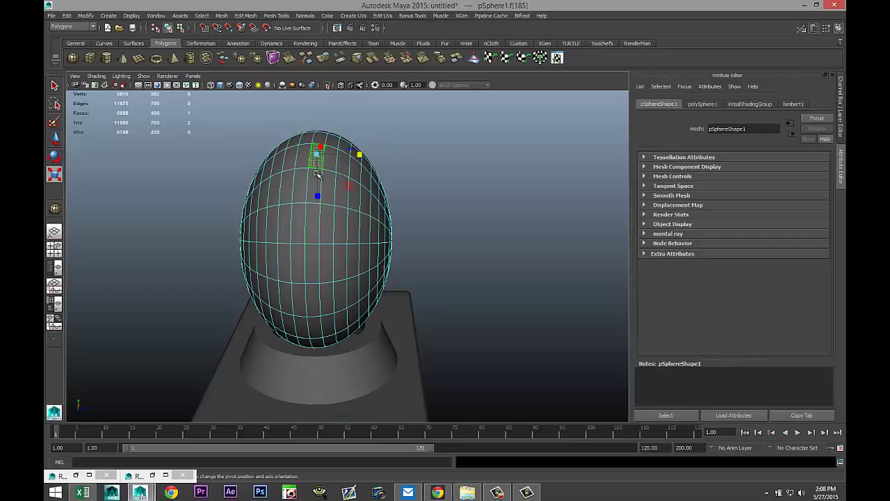
pyautogui.keyDown('shift'); pyautogui.doubleClick(313, 178); pyautogui.keyUp('shift')
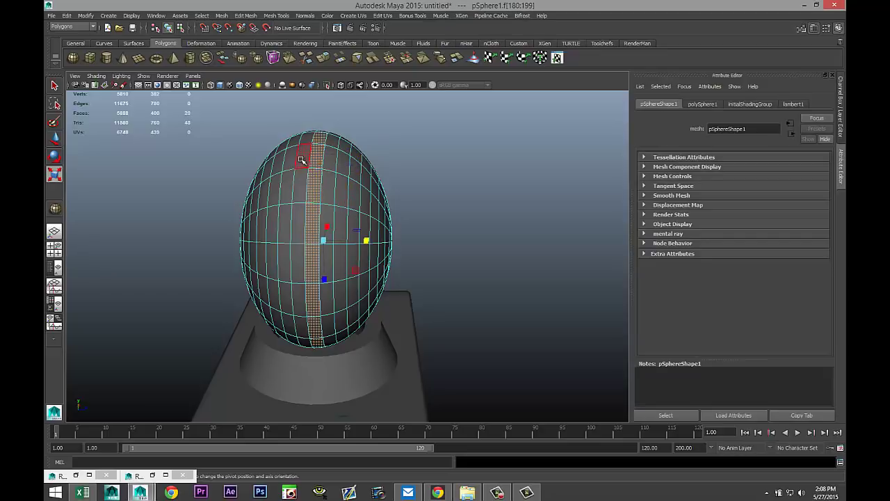
pyautogui.keyDown('shift'); pyautogui.click(303, 160); pyautogui.keyUp('shift')
pyautogui.keyDown('shift'); pyautogui.doubleClick(307, 181); pyautogui.keyUp('shift')
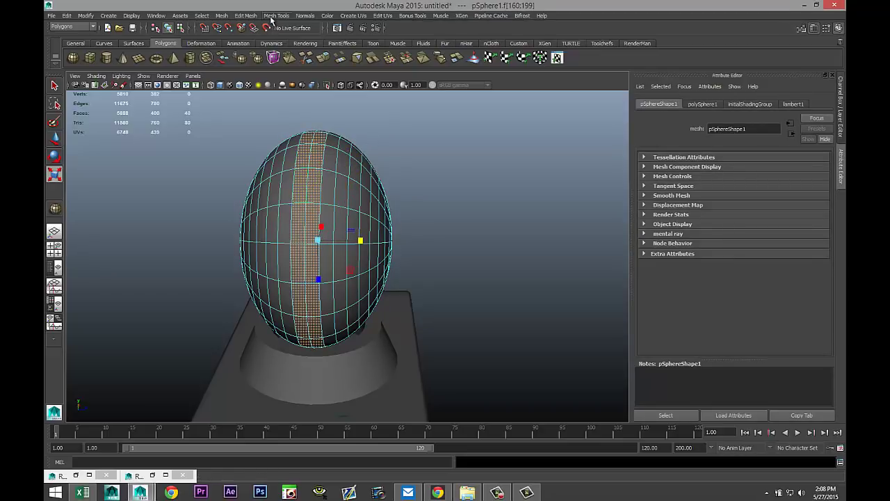
# Extrude the globe's selected face loops outward with a thickness of 0.3 to form a raised rim, and deselect them
pyautogui.click(246, 15)
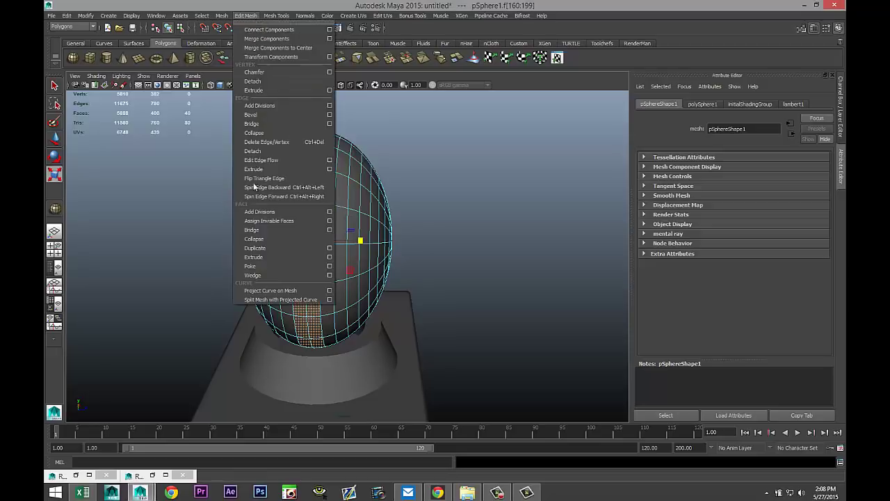
pyautogui.click(255, 257)
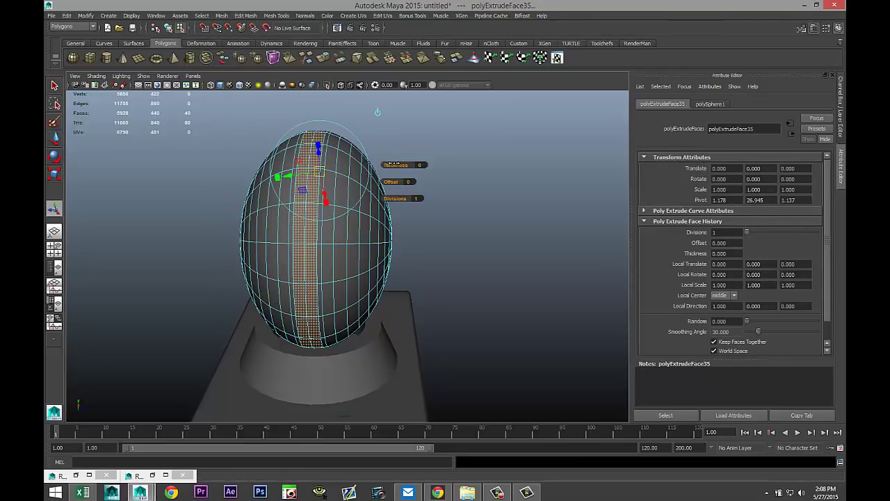
pyautogui.moveTo(394, 165); pyautogui.dragTo(393, 164)
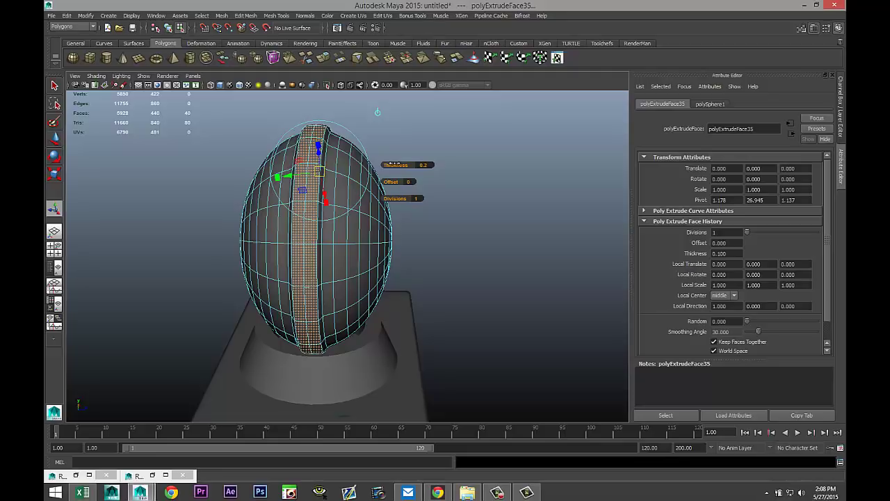
pyautogui.click(432, 165)
pyautogui.press('Return')
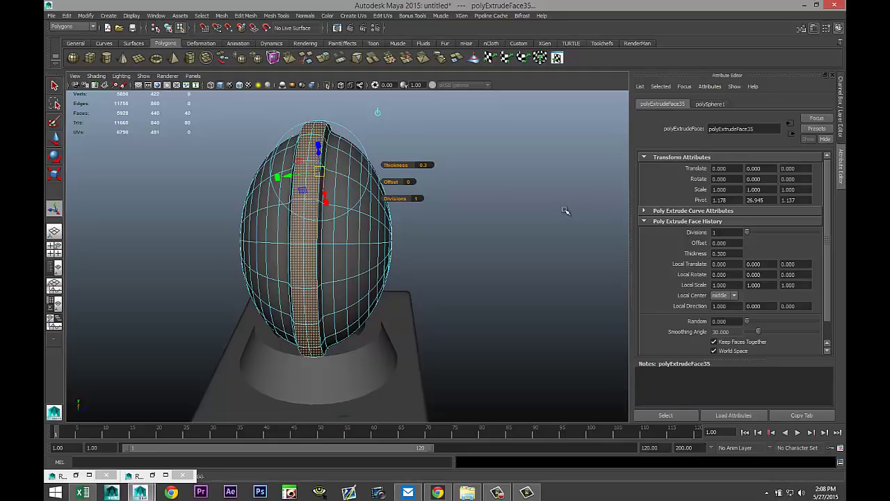
pyautogui.click(546, 214)
pyautogui.scroll(-5, 487, 235)
pyautogui.keyDown('alt'); pyautogui.moveTo(489, 242); pyautogui.dragTo(398, 230); pyautogui.keyUp('alt')
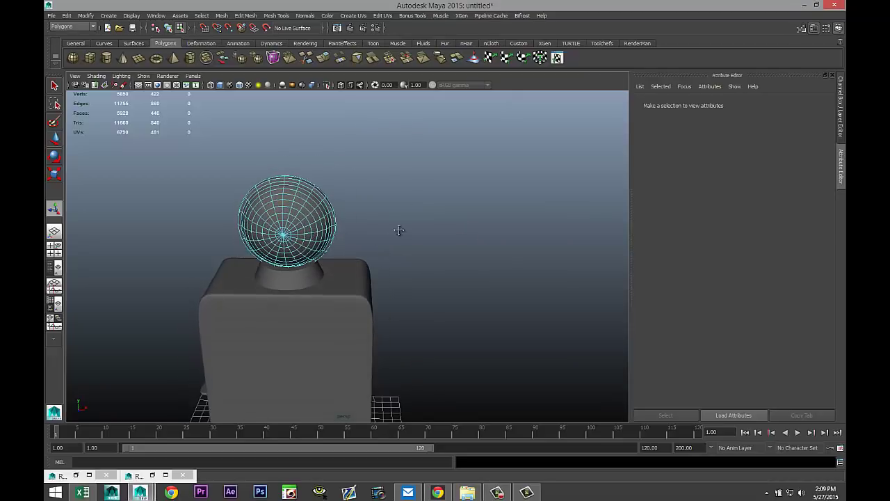
# Turn off the smooth mesh preview on the pump body
pyautogui.keyDown('alt'); pyautogui.moveTo(398, 230); pyautogui.dragTo(427, 166, button='middle'); pyautogui.keyUp('alt')
pyautogui.keyDown('alt'); pyautogui.moveTo(426, 166); pyautogui.dragTo(448, 216, button='right'); pyautogui.keyUp('alt')
pyautogui.keyDown('alt'); pyautogui.moveTo(448, 245); pyautogui.dragTo(469, 216); pyautogui.keyUp('alt')
pyautogui.click(368, 276)
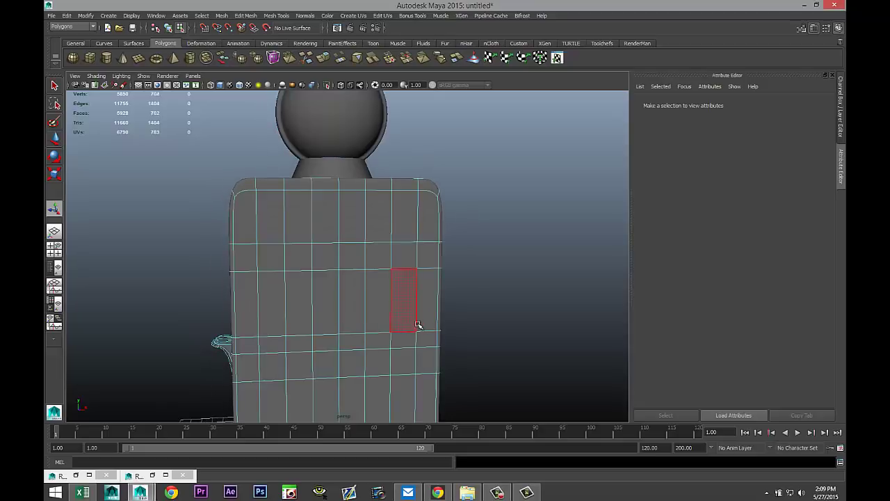
pyautogui.scroll(-3, 450, 332)
pyautogui.keyDown('alt'); pyautogui.moveTo(464, 339); pyautogui.dragTo(448, 328); pyautogui.keyUp('alt')
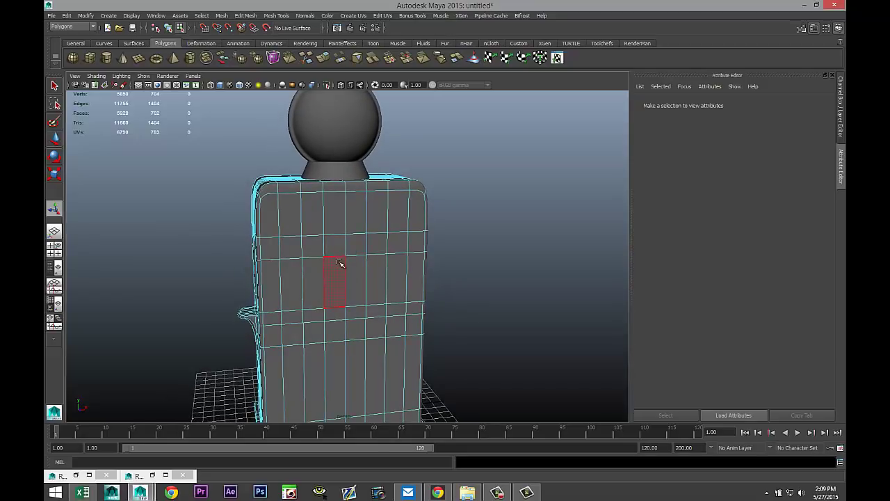
pyautogui.moveTo(338, 262); pyautogui.dragTo(362, 255, button='right')
pyautogui.press('1')
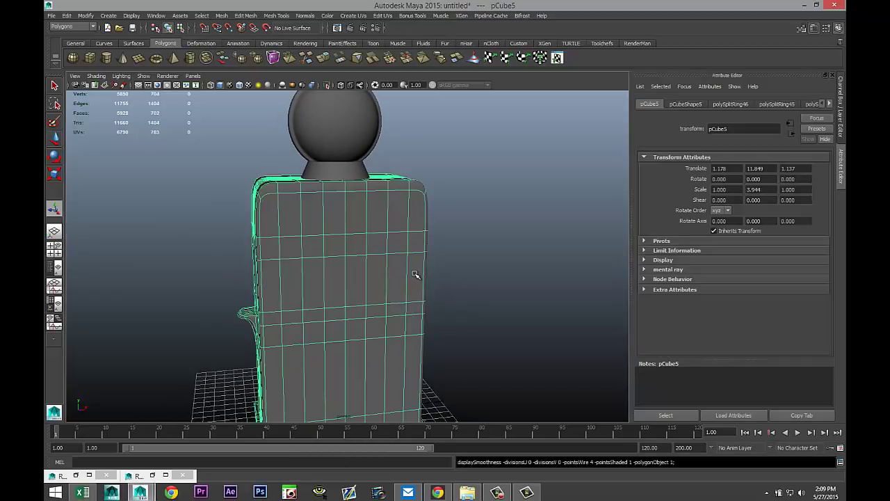
pyautogui.keyDown('alt'); pyautogui.moveTo(469, 303); pyautogui.dragTo(457, 298); pyautogui.keyUp('alt')
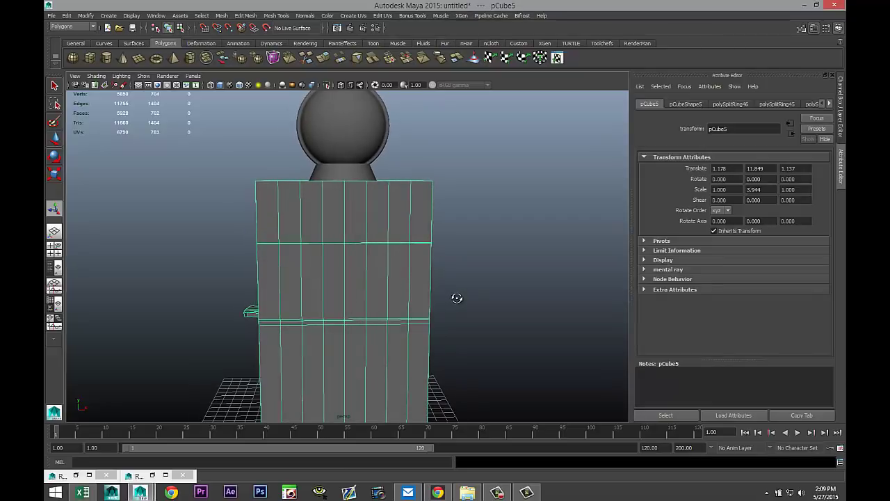
# Select the four middle faces in the band below the upper section on the pump body's wide side
pyautogui.moveTo(314, 270); pyautogui.dragTo(312, 290, button='right')
pyautogui.click(313, 278)
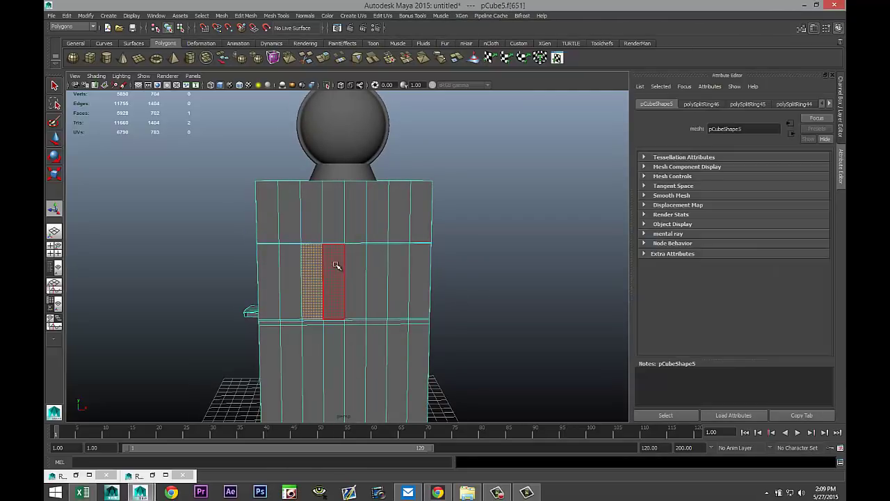
pyautogui.keyDown('shift'); pyautogui.click(336, 267); pyautogui.keyUp('shift')
pyautogui.keyDown('shift'); pyautogui.click(356, 267); pyautogui.keyUp('shift')
pyautogui.keyDown('shift'); pyautogui.click(375, 265); pyautogui.keyUp('shift')
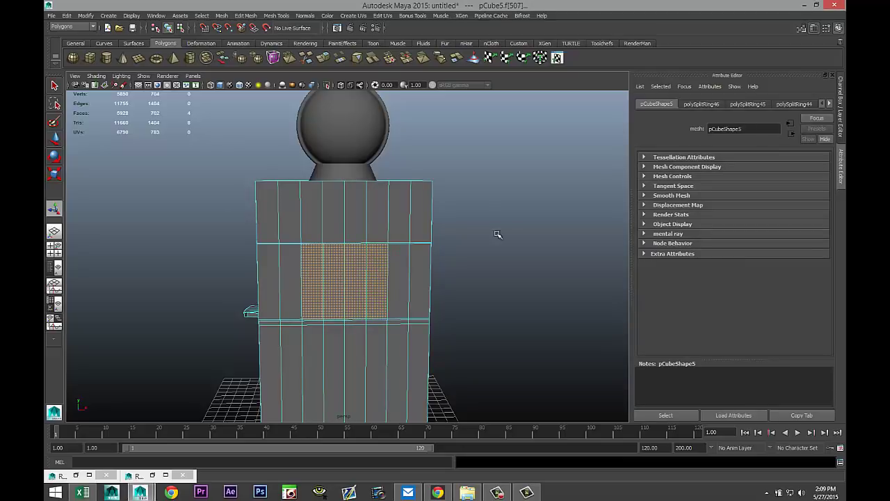
# Extrude the four selected faces inward to form a rectangular window recess in the pump body, and deselect them
pyautogui.click(247, 16)
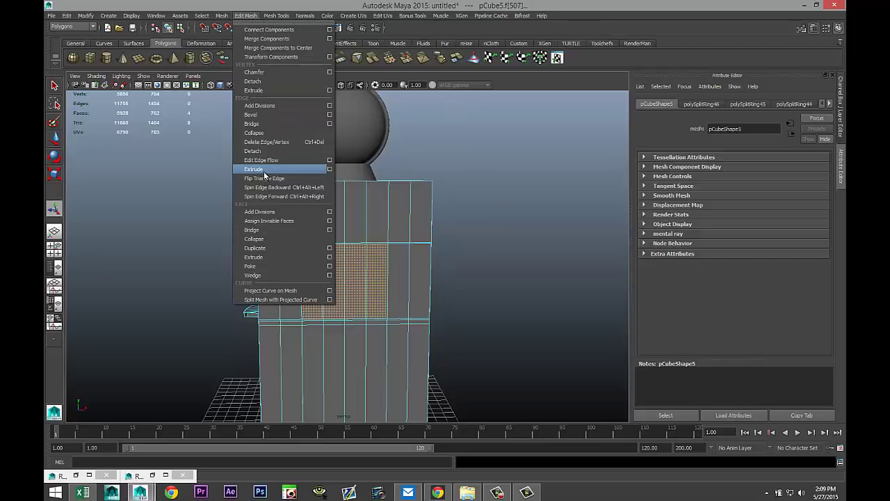
pyautogui.click(269, 257)
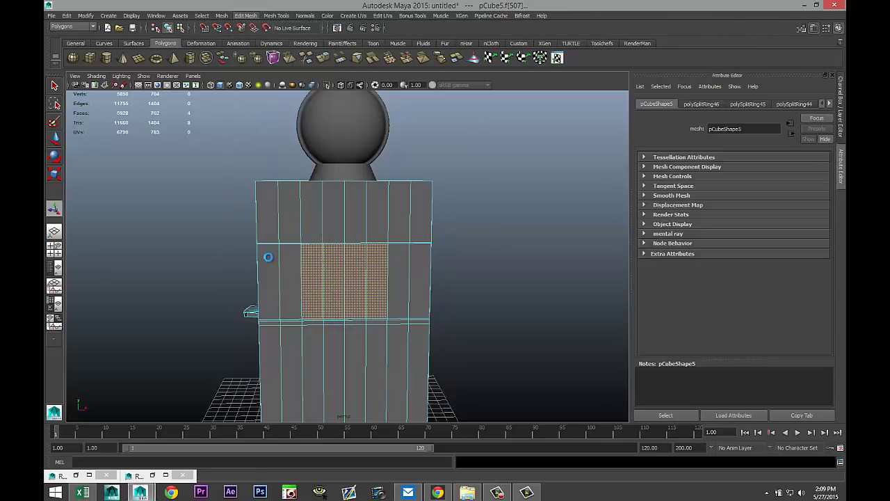
pyautogui.moveTo(378, 288)
pyautogui.keyDown('alt'); pyautogui.mouseDown()
pyautogui.moveTo(421, 309)
pyautogui.moveTo(374, 291)
pyautogui.mouseUp(); pyautogui.keyUp('alt')
pyautogui.press('w')
pyautogui.click(474, 233)
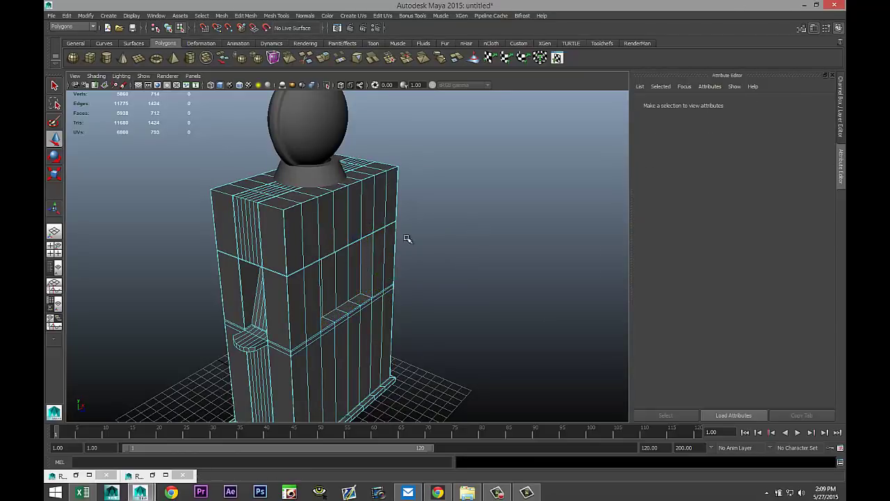
# Preview the pump body smoothed and examine the shape of the new window recess
pyautogui.moveTo(383, 202); pyautogui.dragTo(410, 192, button='right')
pyautogui.click(372, 194)
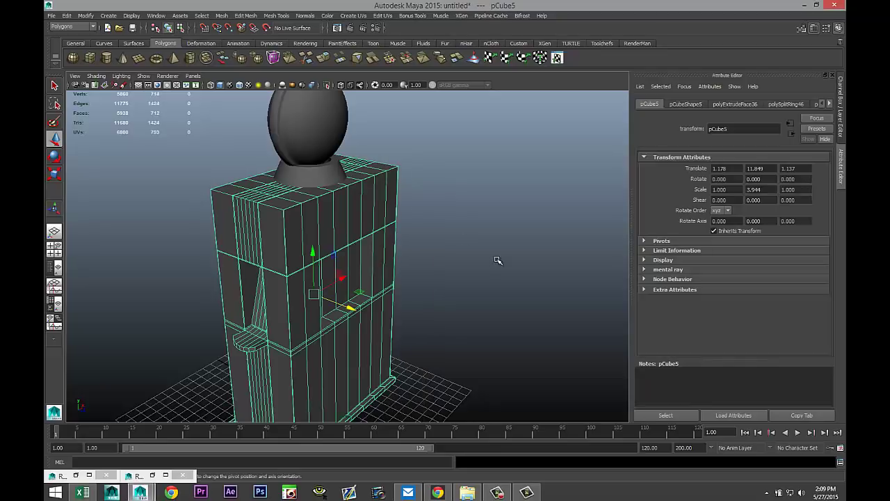
pyautogui.press('3')
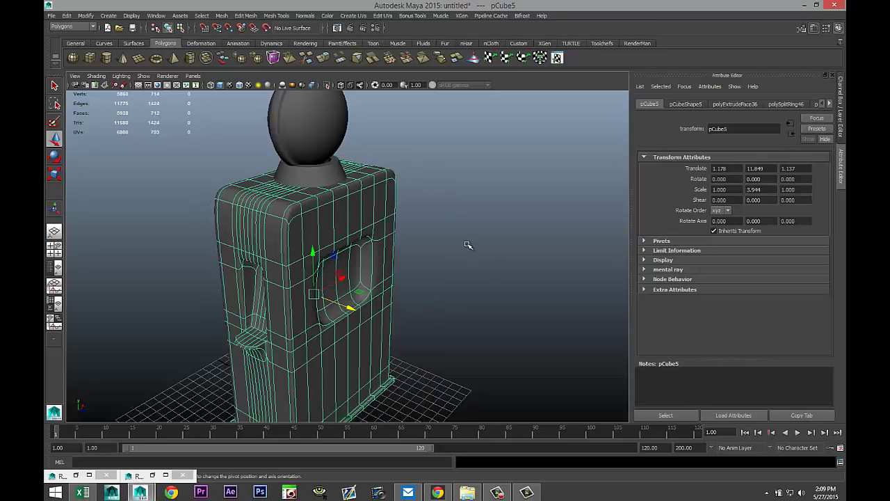
pyautogui.click(465, 248)
pyautogui.keyDown('alt'); pyautogui.moveTo(453, 279); pyautogui.dragTo(433, 257); pyautogui.keyUp('alt')
pyautogui.click(456, 197)
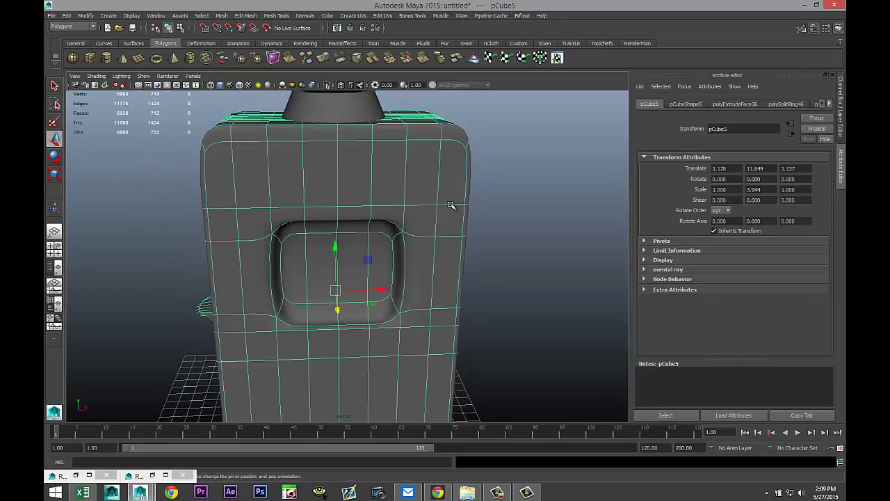
# Return the pump body to unsmoothed display and set the Insert Edge Loop Tool to equal distance from edge
pyautogui.press('1')
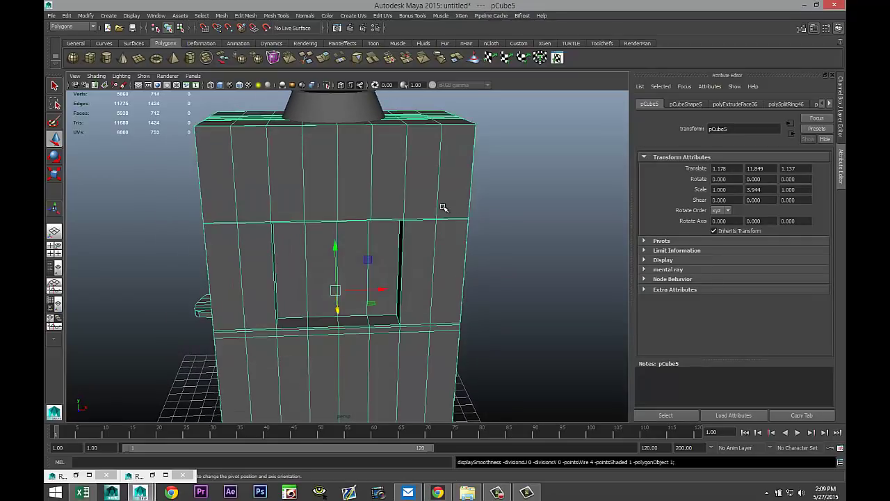
pyautogui.click(277, 15)
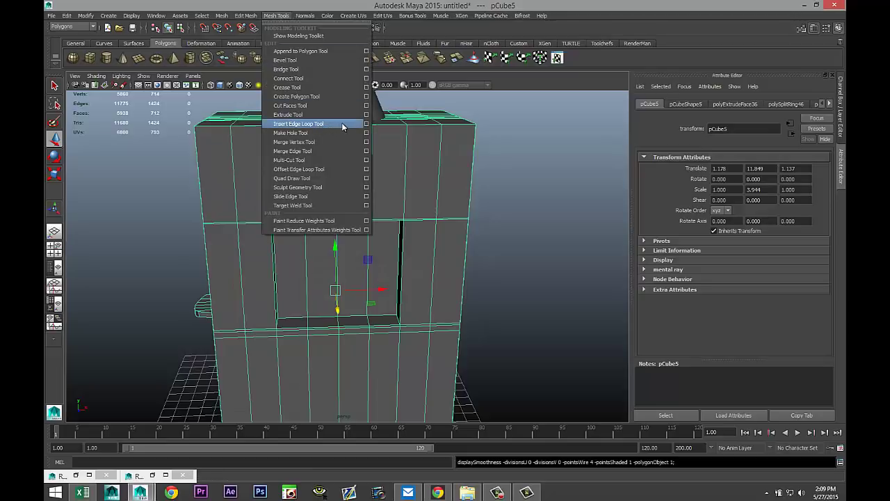
pyautogui.click(366, 125)
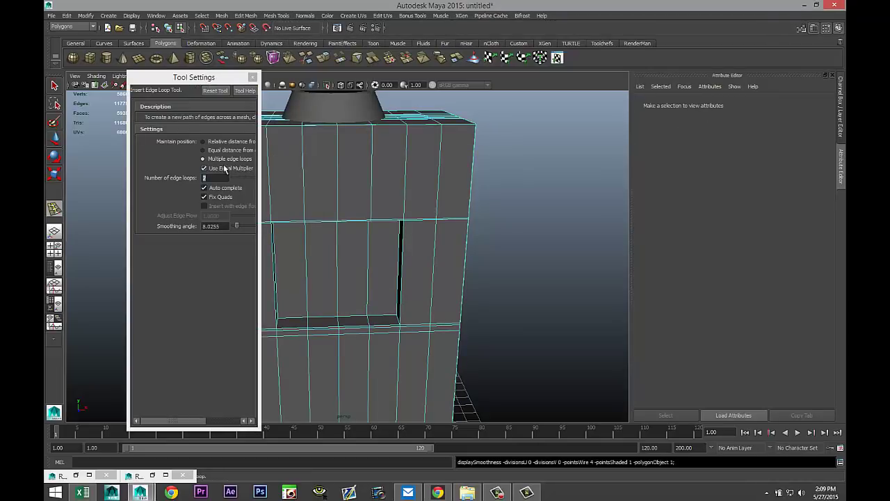
pyautogui.click(204, 150)
pyautogui.click(252, 77)
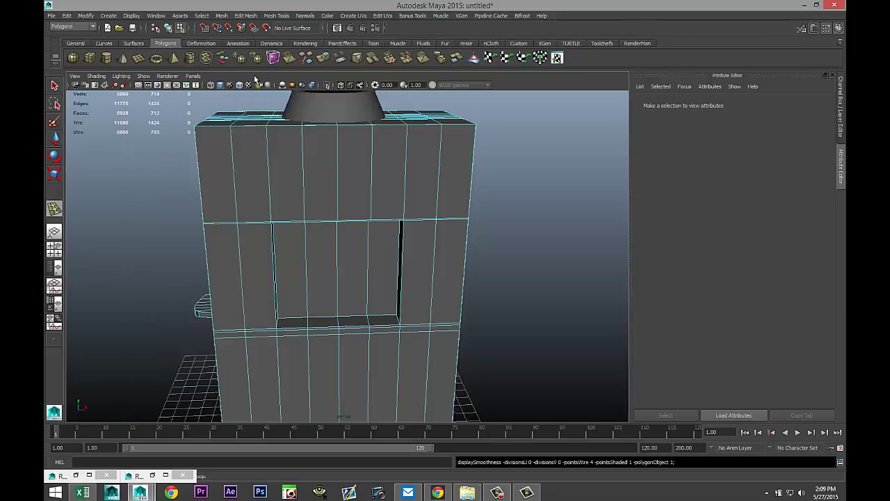
# Insert edge loops inside the window recess close to its back, its opening, and its upper and lower edges
pyautogui.scroll(4, 458, 304)
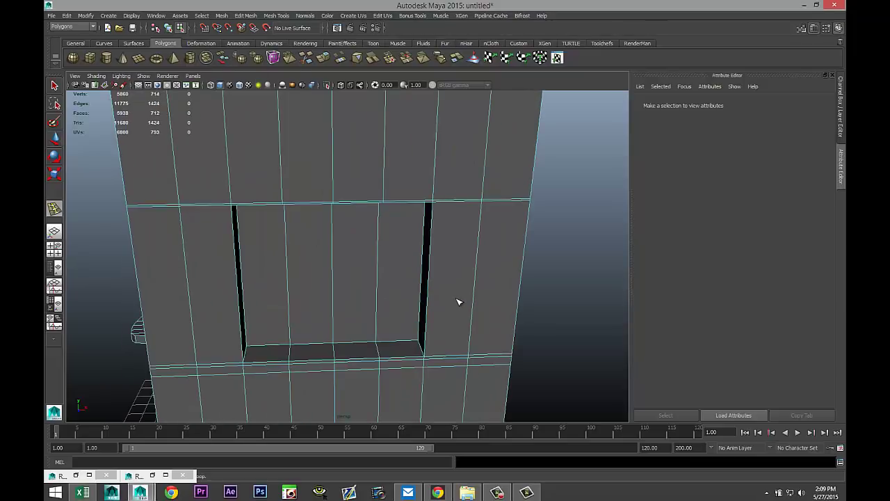
pyautogui.keyDown('alt'); pyautogui.moveTo(457, 302); pyautogui.dragTo(395, 279); pyautogui.keyUp('alt')
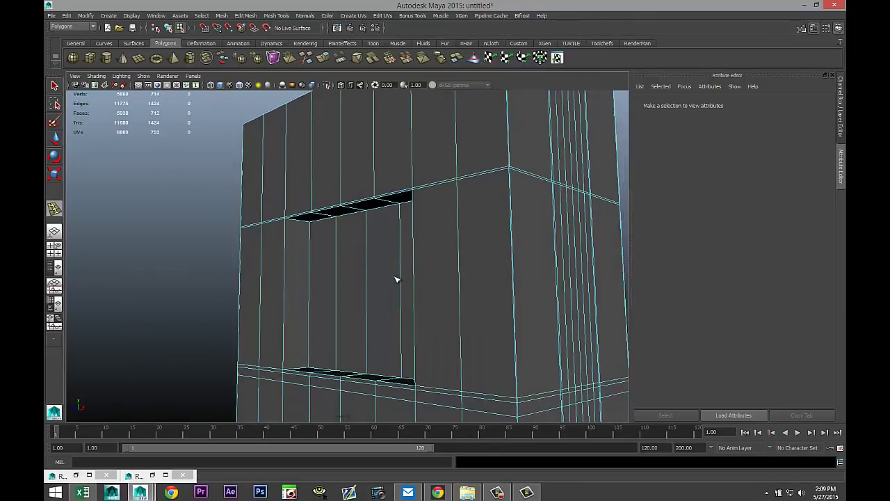
pyautogui.click(306, 224)
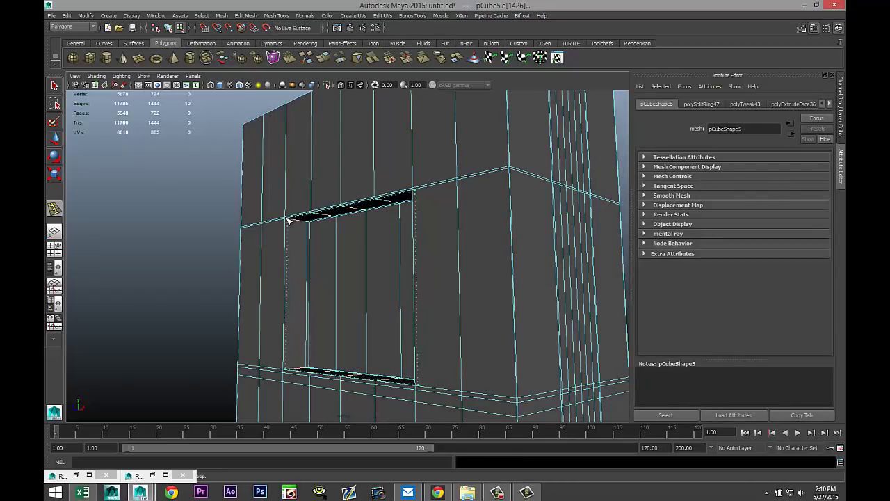
pyautogui.click(288, 219)
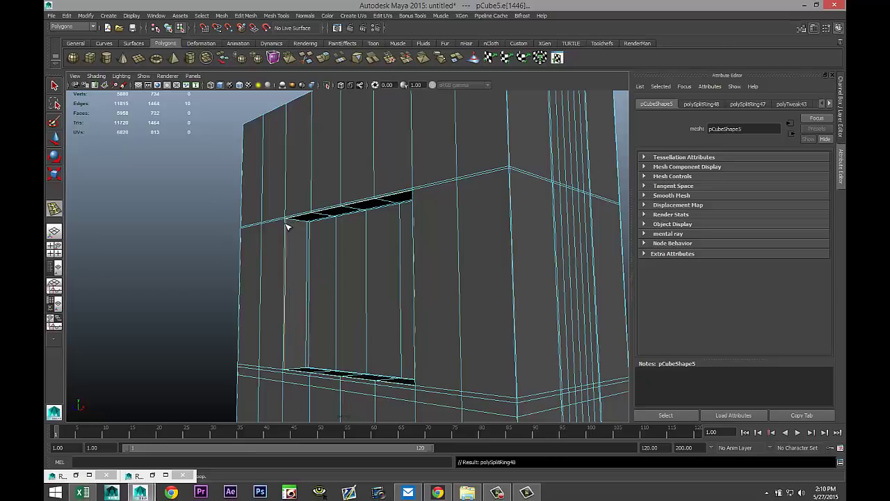
pyautogui.click(289, 223)
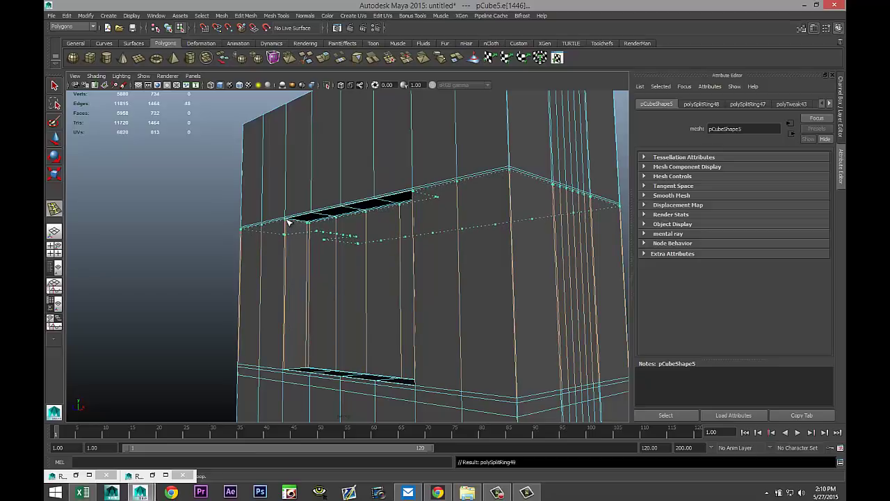
pyautogui.moveTo(286, 360); pyautogui.dragTo(291, 370)
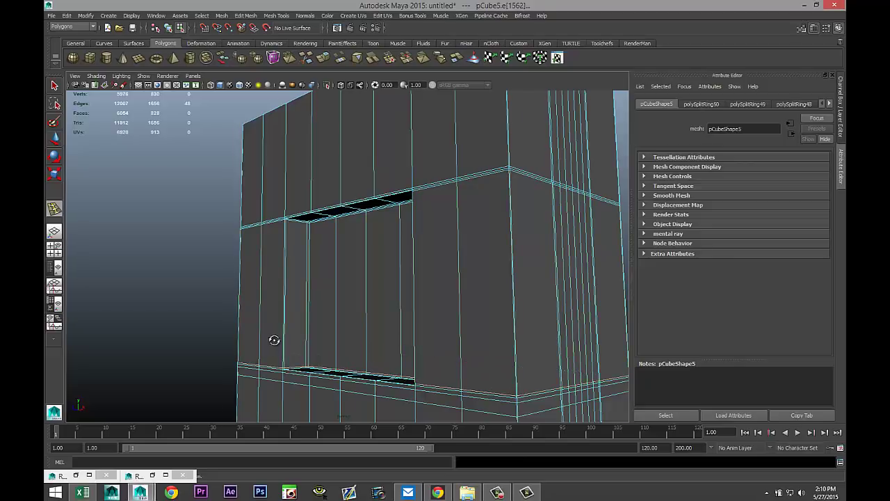
# Insert horizontal edge loops around the pump body, just outside the recess's upper and lower edges
pyautogui.keyDown('alt'); pyautogui.moveTo(274, 340); pyautogui.dragTo(418, 305); pyautogui.keyUp('alt')
pyautogui.moveTo(535, 192); pyautogui.dragTo(532, 195)
pyautogui.keyDown('alt'); pyautogui.moveTo(516, 251); pyautogui.dragTo(492, 270); pyautogui.keyUp('alt')
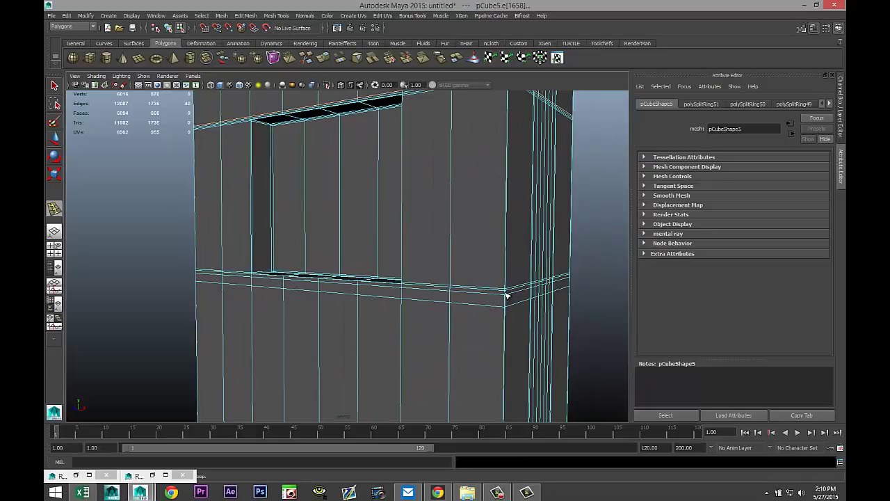
pyautogui.click(506, 295)
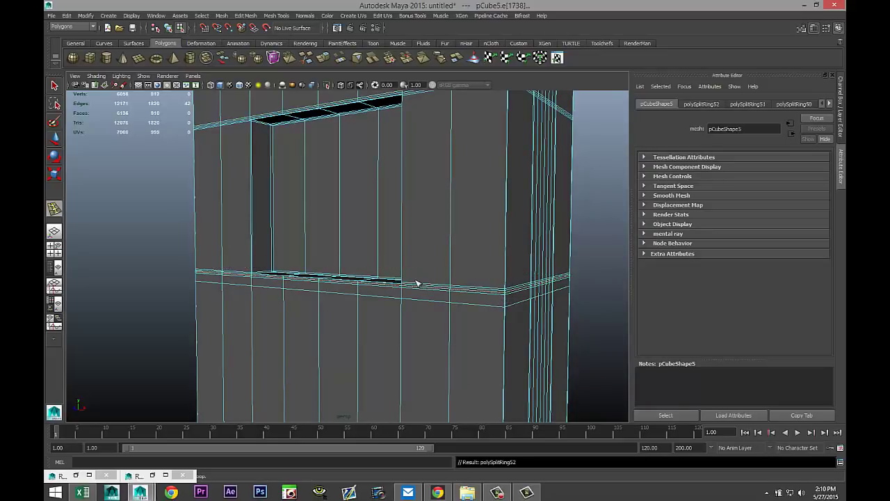
# Insert vertical edge loops on the pump body just outside both side edges of the window recess
pyautogui.keyDown('alt'); pyautogui.moveTo(418, 285); pyautogui.dragTo(451, 162); pyautogui.keyUp('alt')
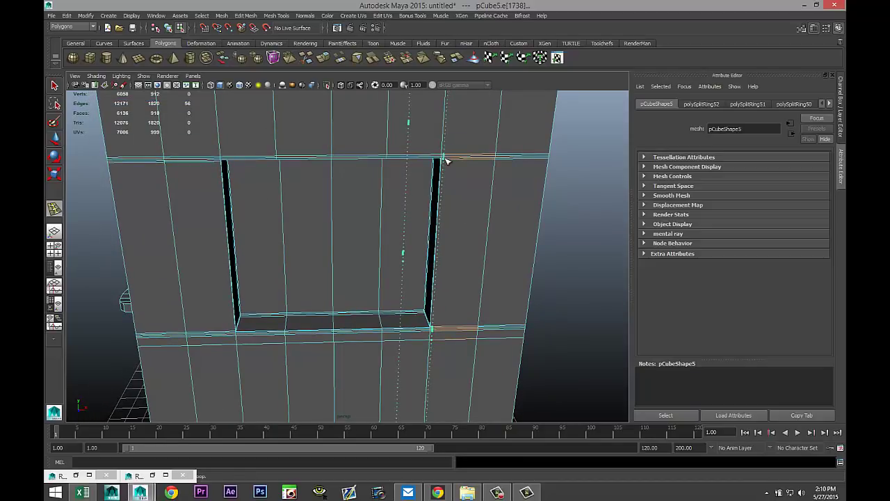
pyautogui.click(447, 159)
pyautogui.moveTo(215, 159); pyautogui.dragTo(219, 161)
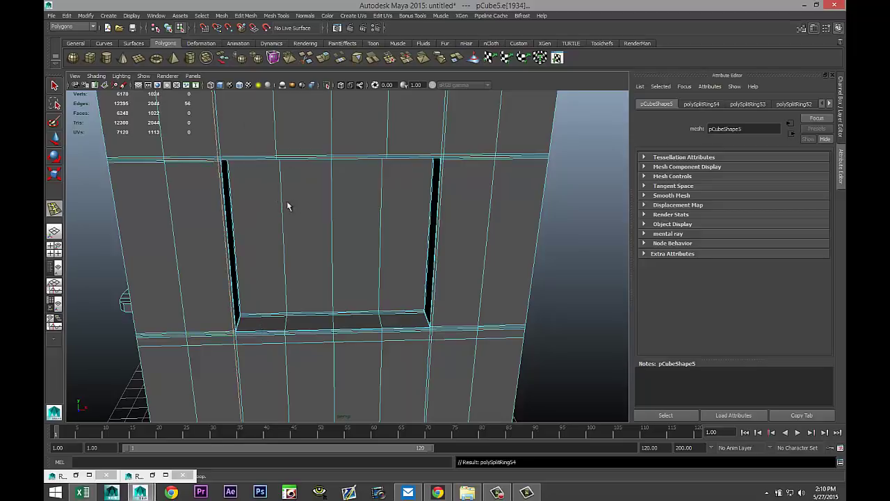
# Turn on smooth mesh preview for the pump body, deselect it, and check the sharpened recess
pyautogui.moveTo(492, 226); pyautogui.dragTo(518, 210, button='right')
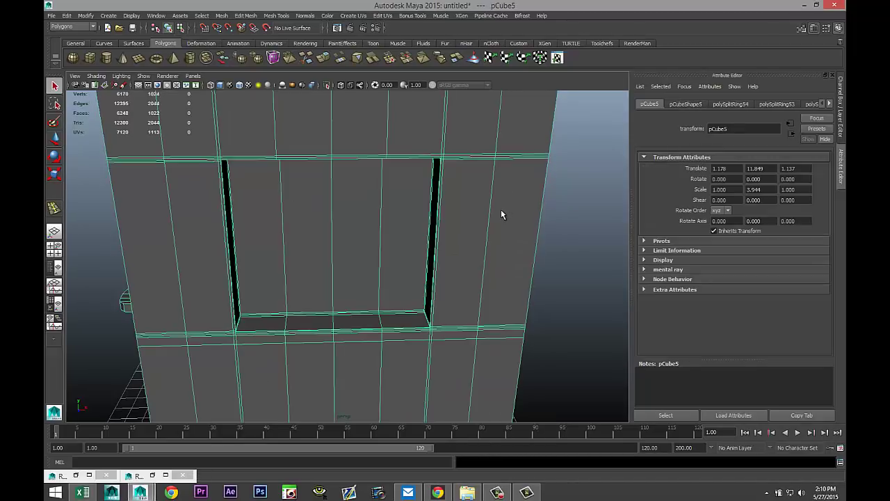
pyautogui.press('3')
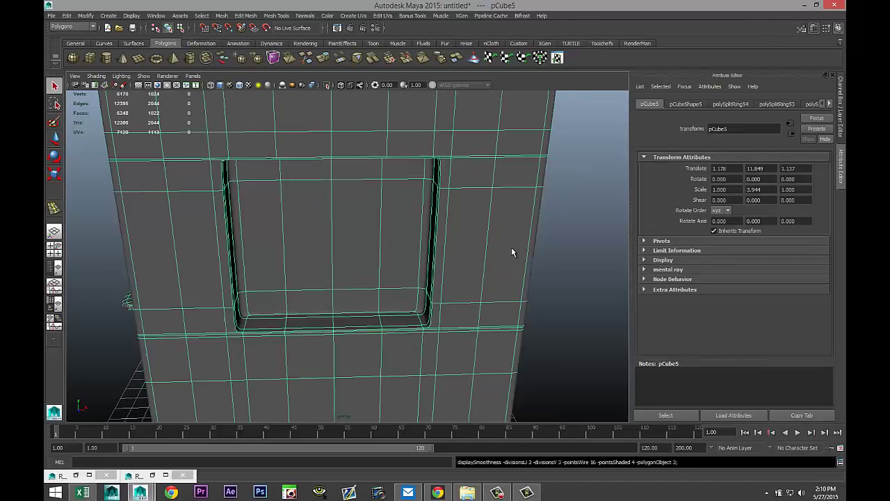
pyautogui.click(564, 269)
pyautogui.scroll(-5, 491, 261)
pyautogui.keyDown('alt'); pyautogui.moveTo(487, 264); pyautogui.dragTo(497, 230); pyautogui.keyUp('alt')
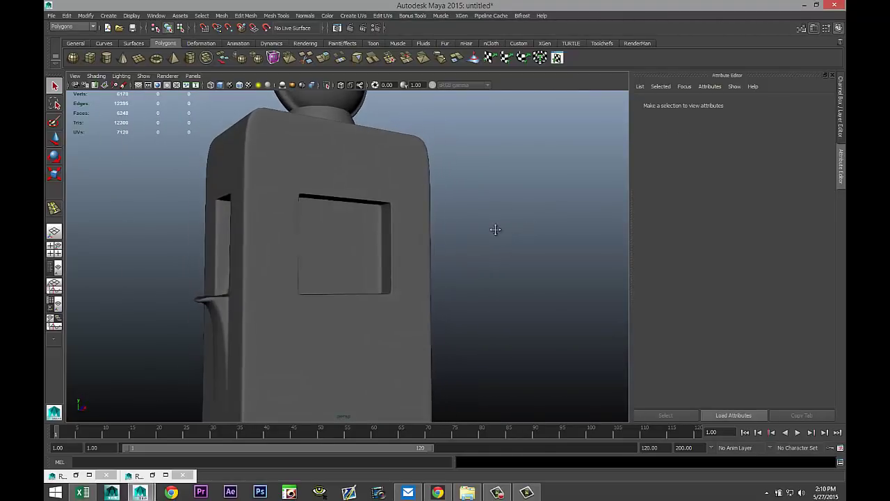
# Create a thin upright polygon cube panel in front of the pump body, roughly square, for the window recess
pyautogui.keyDown('alt'); pyautogui.moveTo(496, 230); pyautogui.dragTo(522, 214, button='middle'); pyautogui.keyUp('alt')
pyautogui.scroll(2, 513, 222)
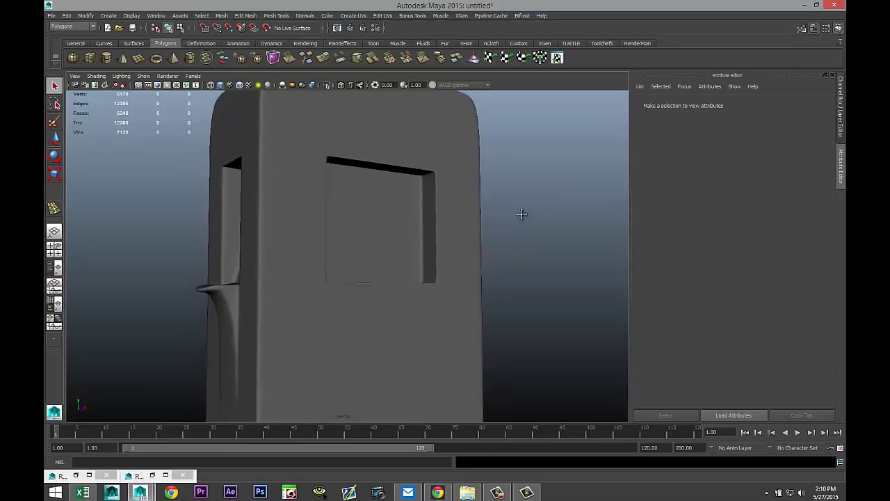
pyautogui.keyDown('alt'); pyautogui.moveTo(522, 213); pyautogui.dragTo(505, 249); pyautogui.keyUp('alt')
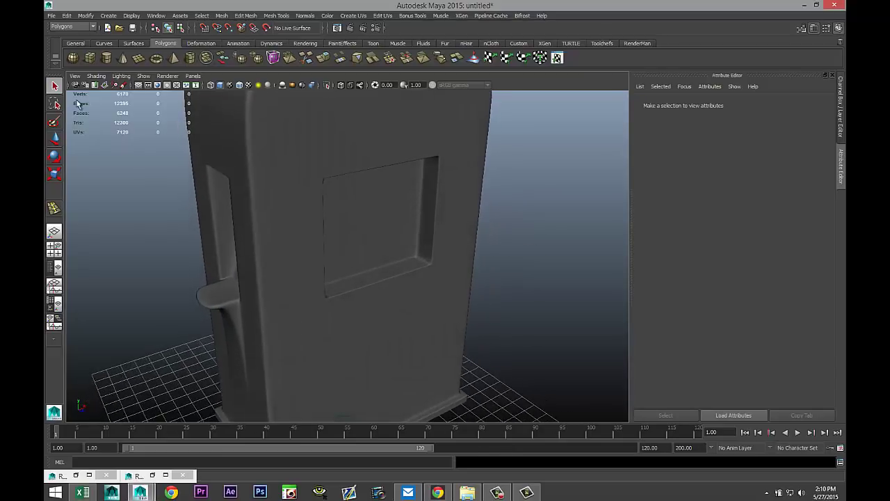
pyautogui.press('a')
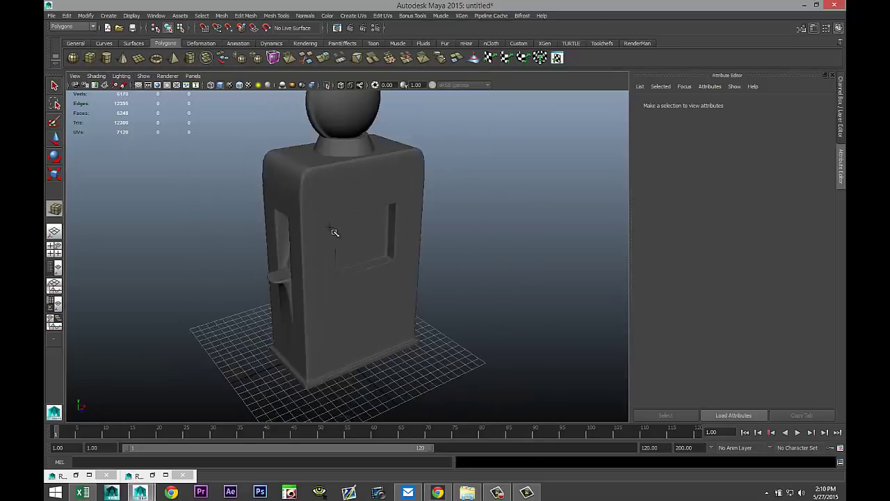
pyautogui.moveTo(353, 385); pyautogui.dragTo(427, 278)
# In the front view, move the new panel up over the window recess to about X 0.827, Y 14.243
pyautogui.click(53, 248)
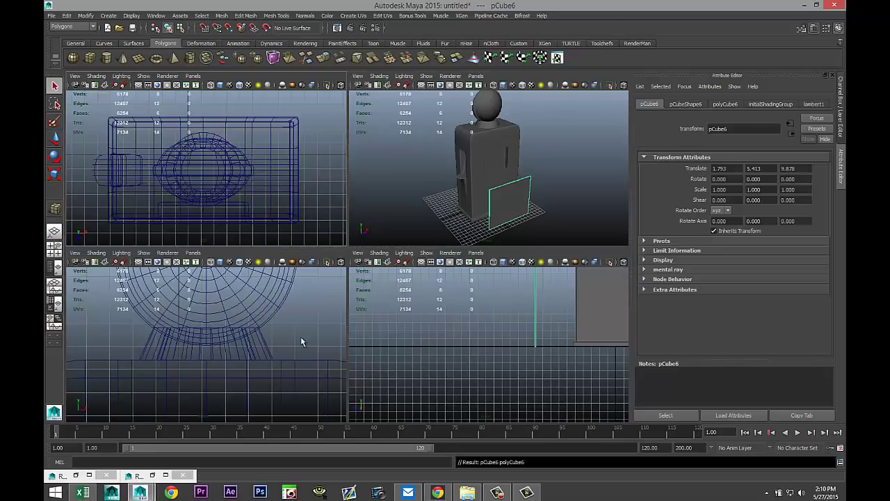
pyautogui.press('space')
pyautogui.press('f')
pyautogui.scroll(-8, 288, 343)
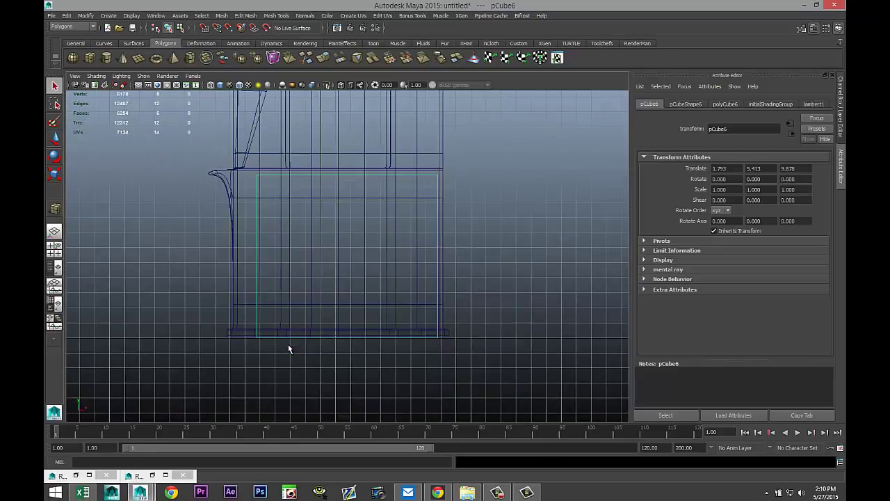
pyautogui.scroll(-2, 287, 345)
pyautogui.press('w')
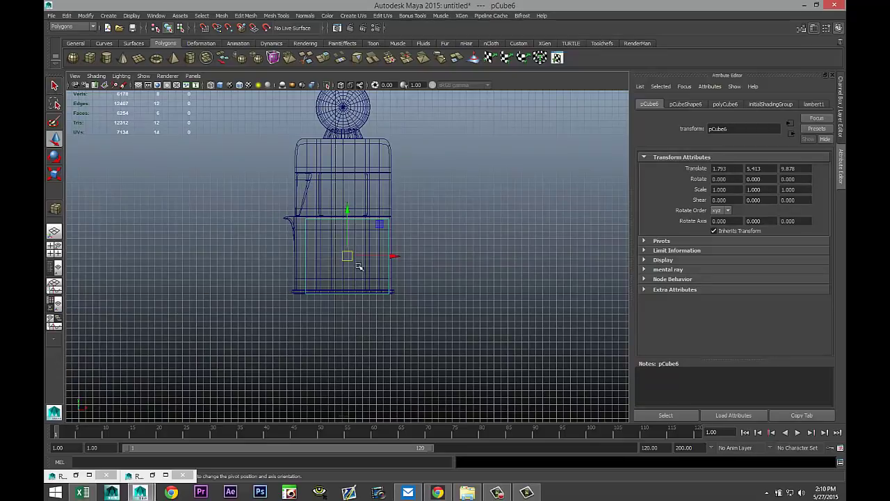
pyautogui.moveTo(347, 255); pyautogui.dragTo(340, 193)
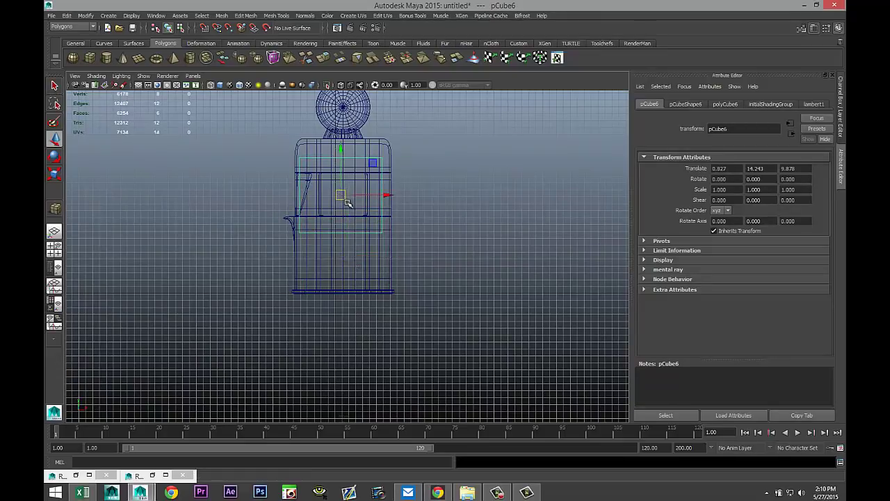
# Scale the panel uniformly to about 0.595 and align its side edge with the recess at about X 1.254
pyautogui.press('f')
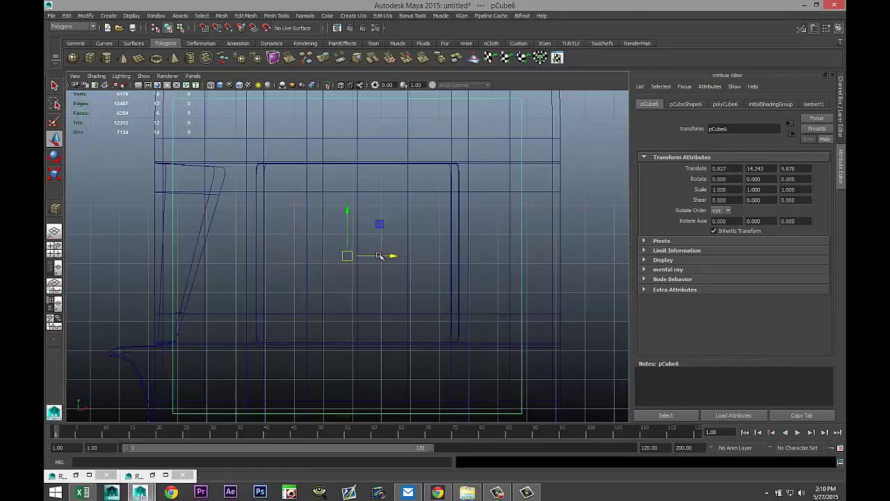
pyautogui.press('r')
pyautogui.moveTo(348, 256); pyautogui.dragTo(252, 258)
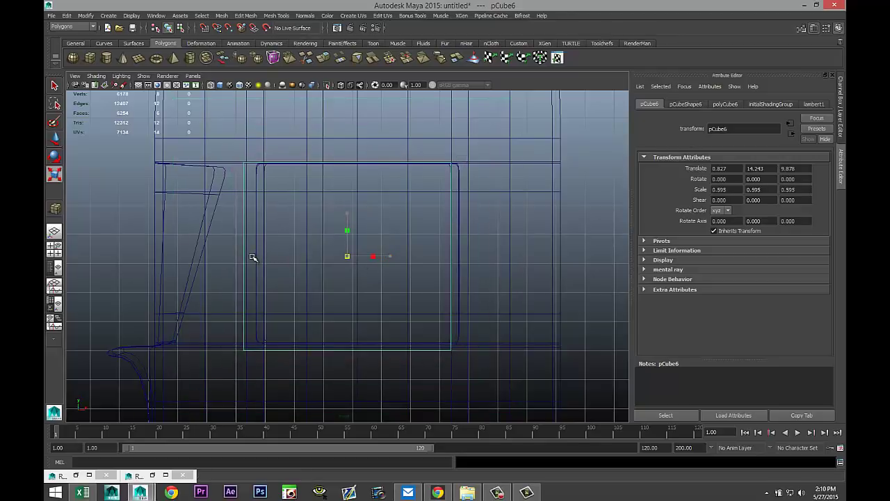
pyautogui.press('w')
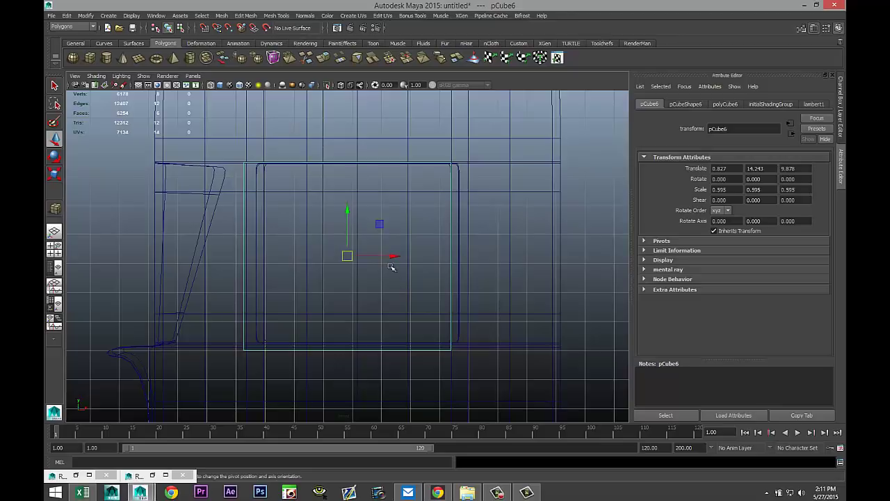
pyautogui.moveTo(395, 256); pyautogui.dragTo(407, 263)
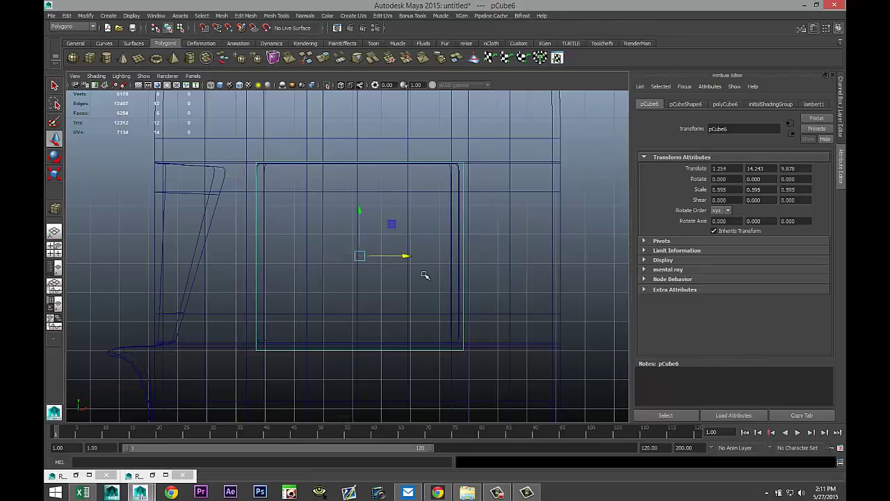
# Adjust the panel's right-side and bottom vertices in the front view so its outline fits the window recess
pyautogui.moveTo(466, 222); pyautogui.dragTo(426, 223, button='right')
pyautogui.moveTo(450, 144); pyautogui.dragTo(515, 386)
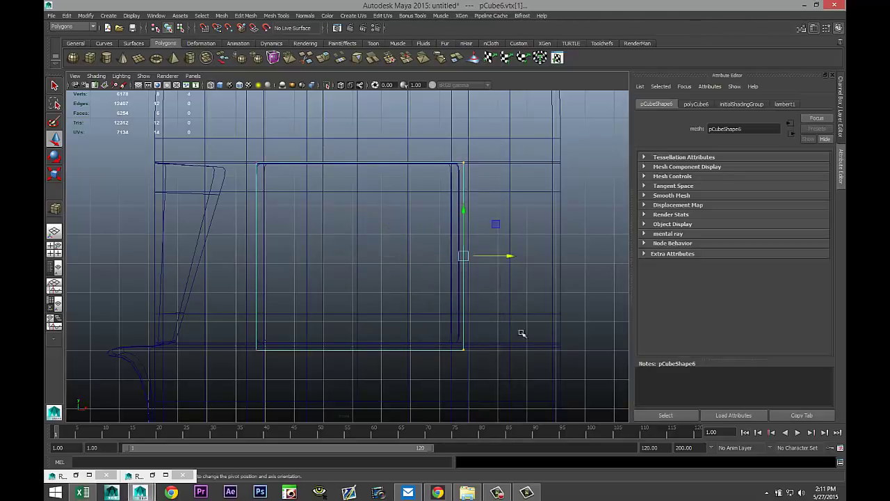
pyautogui.moveTo(510, 256); pyautogui.dragTo(507, 257)
pyautogui.moveTo(221, 338); pyautogui.dragTo(515, 384)
pyautogui.moveTo(358, 302); pyautogui.dragTo(357, 300)
# In the perspective view, push the whole panel into the window recess to about Z 4.396, deselect it, and check the fit
pyautogui.click(54, 253)
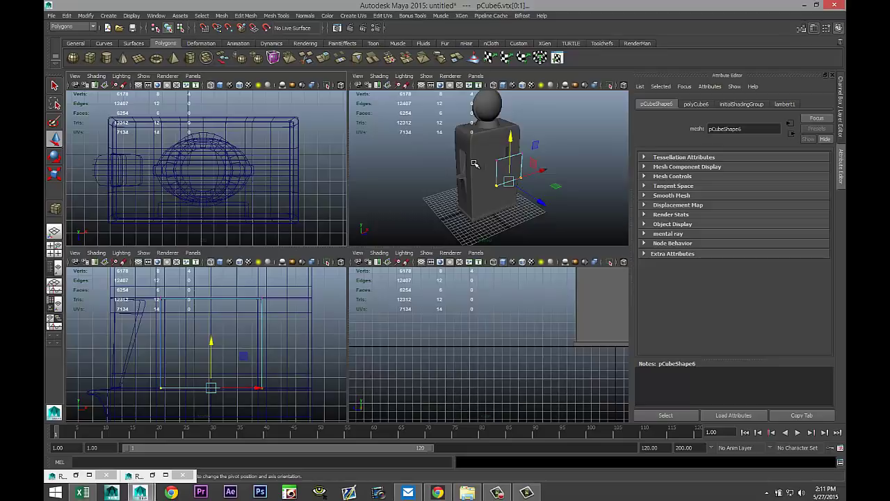
pyautogui.press('space')
pyautogui.scroll(4, 405, 274)
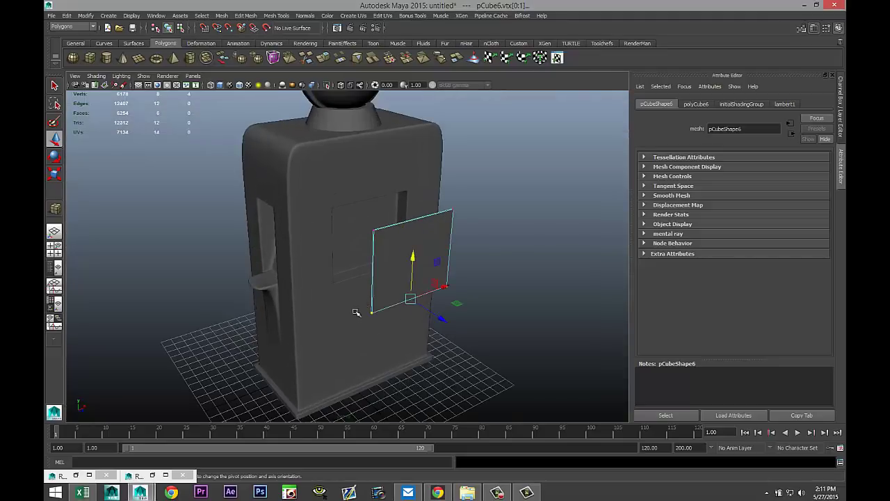
pyautogui.keyDown('alt'); pyautogui.moveTo(356, 313); pyautogui.dragTo(394, 310); pyautogui.keyUp('alt')
pyautogui.moveTo(411, 262); pyautogui.dragTo(429, 230, button='right')
pyautogui.click(429, 231)
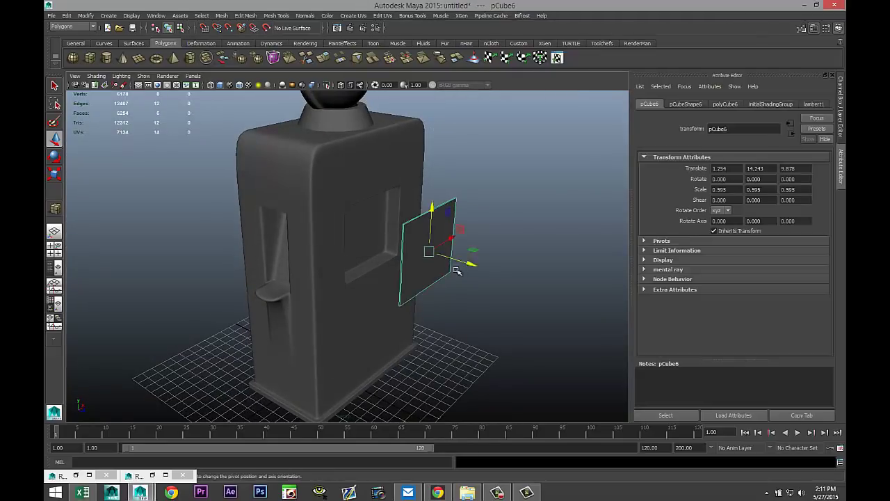
pyautogui.moveTo(472, 266); pyautogui.dragTo(403, 257)
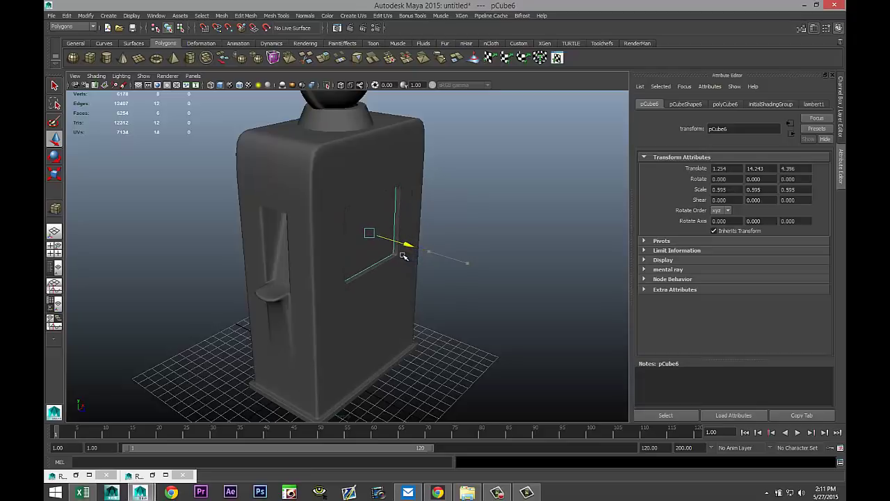
pyautogui.click(479, 233)
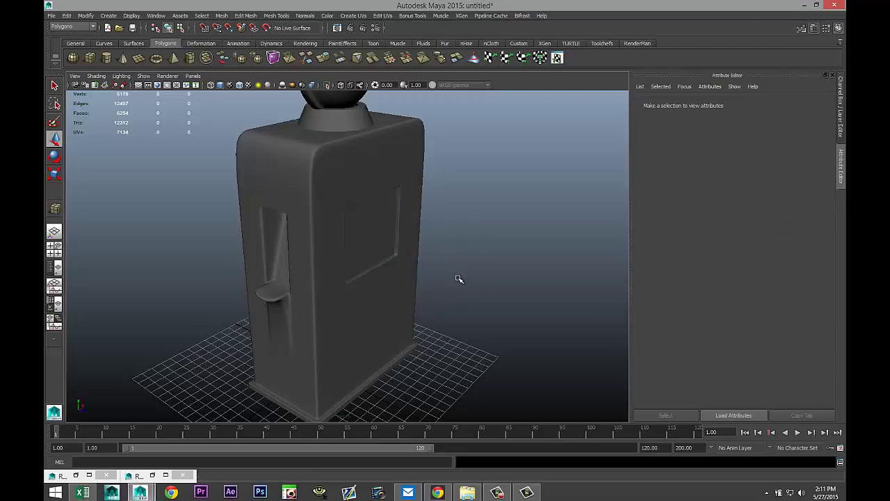
pyautogui.scroll(3, 459, 279)
pyautogui.scroll(-5, 460, 282)
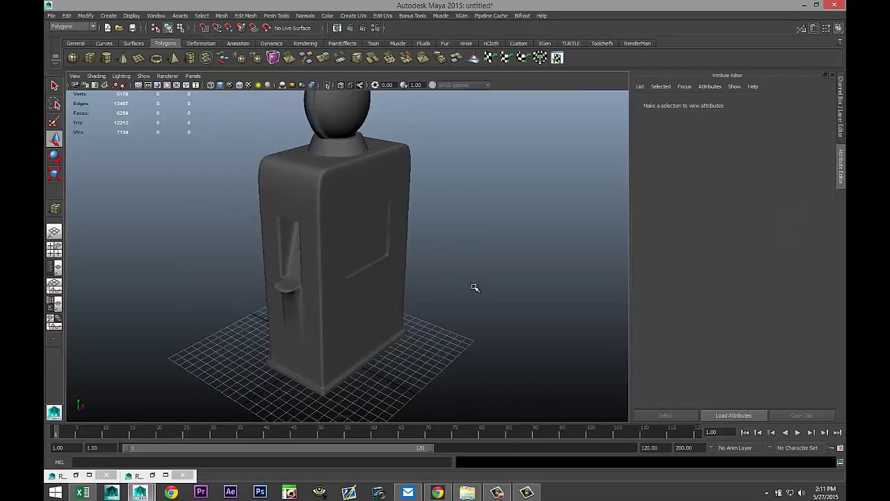
pyautogui.moveTo(475, 287)
pyautogui.keyDown('alt'); pyautogui.mouseDown()
pyautogui.moveTo(447, 260)
pyautogui.moveTo(447, 272)
pyautogui.moveTo(431, 274)
pyautogui.moveTo(473, 277)
pyautogui.mouseUp(); pyautogui.keyUp('alt')
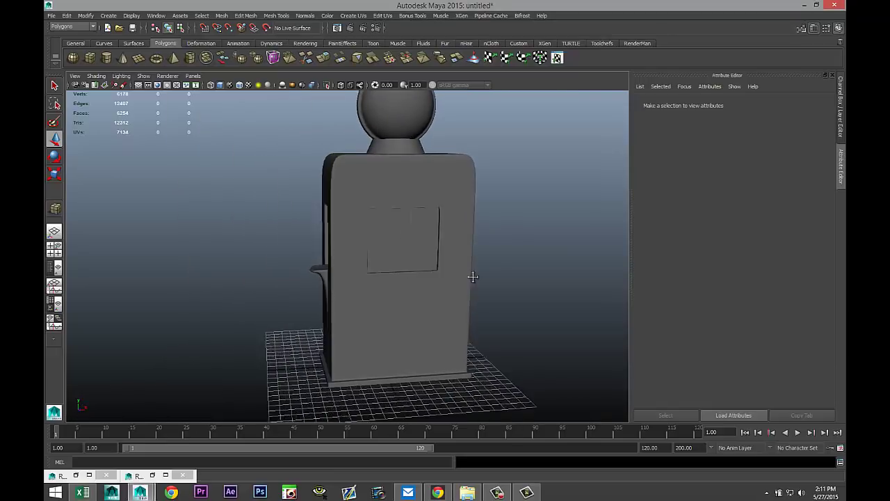
pyautogui.scroll(-4, 486, 292)
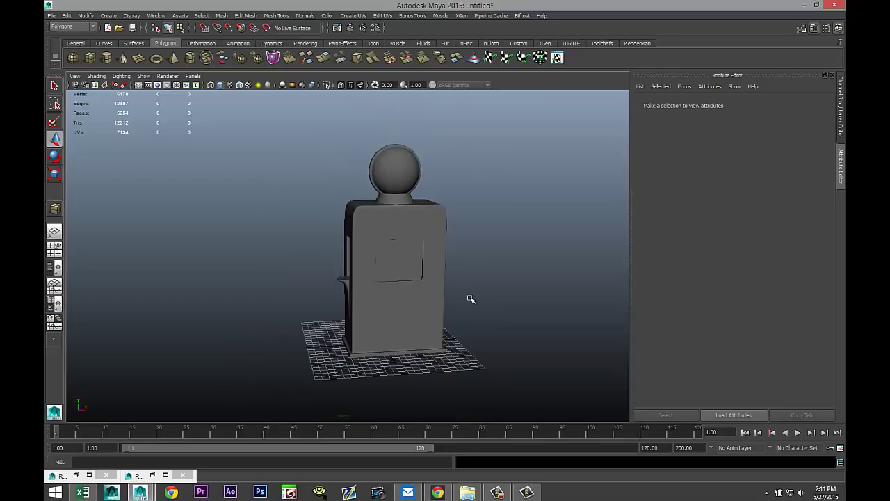
# Show all hidden objects in the scene
pyautogui.click(153, 16)
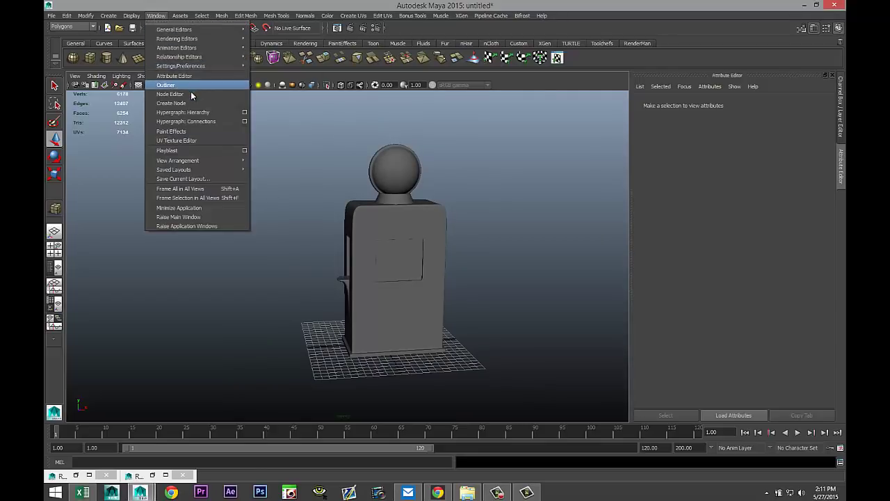
pyautogui.moveTo(132, 15)
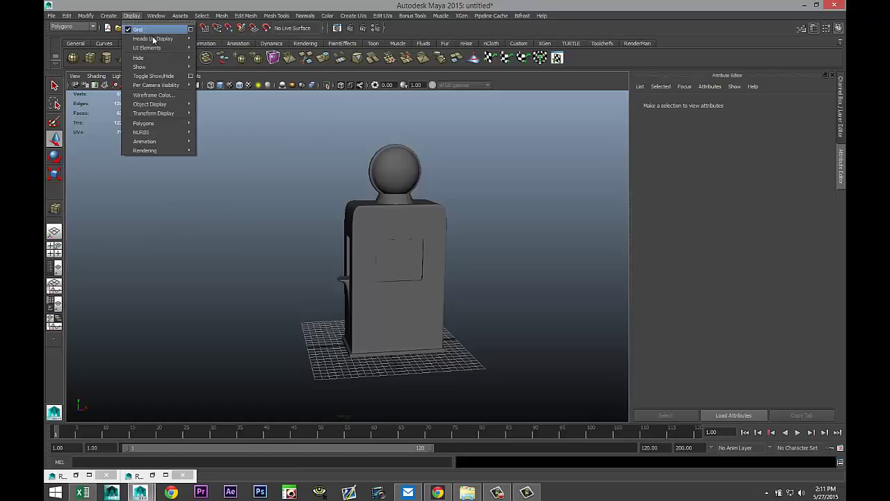
pyautogui.moveTo(164, 60)
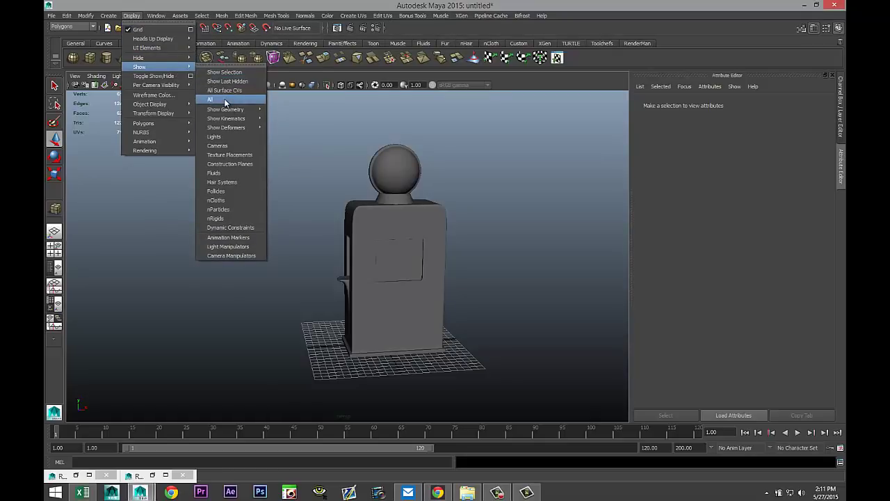
pyautogui.click(222, 102)
pyautogui.scroll(-5, 242, 162)
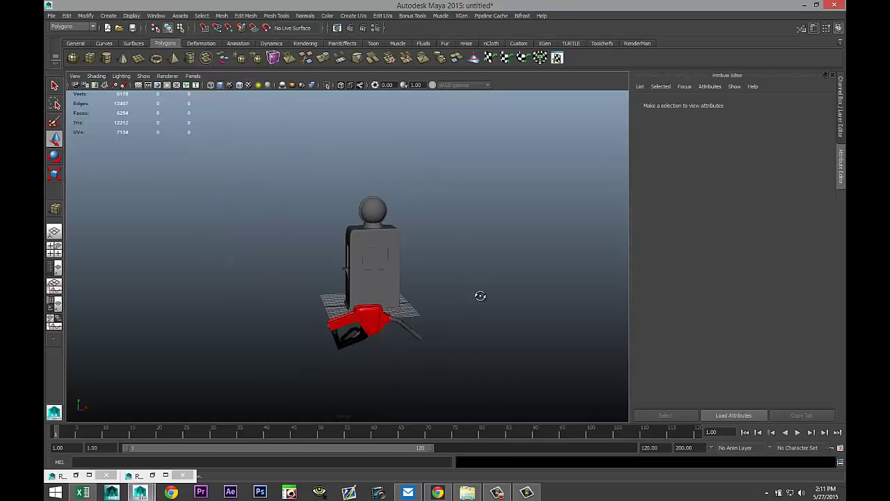
# Select all parts of the red fuel nozzle and its spout and group them
pyautogui.keyDown('alt'); pyautogui.moveTo(480, 296); pyautogui.dragTo(473, 329); pyautogui.keyUp('alt')
pyautogui.moveTo(259, 305); pyautogui.dragTo(479, 370)
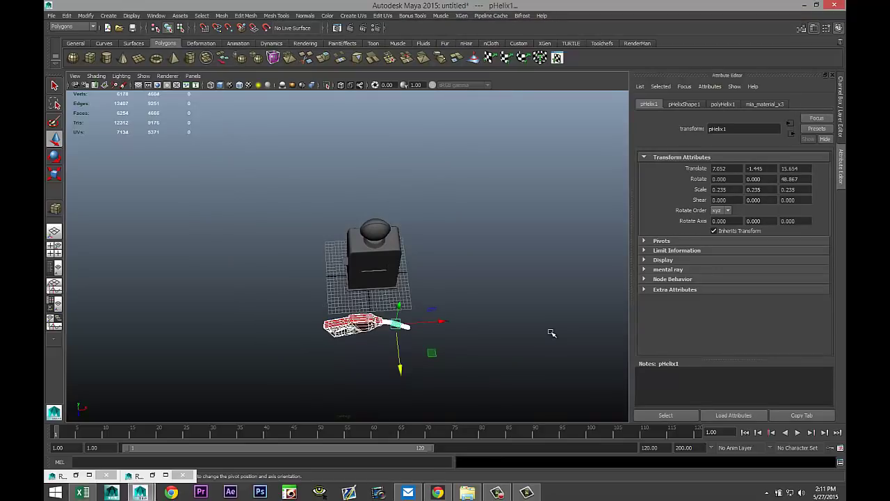
pyautogui.hotkey('ctrl', 'g')
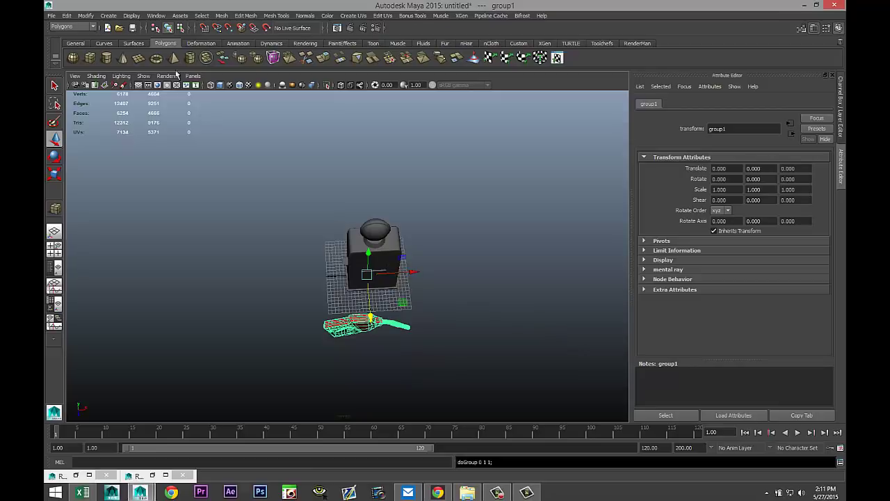
# Center the nozzle group's pivot and freeze its transformations
pyautogui.click(85, 16)
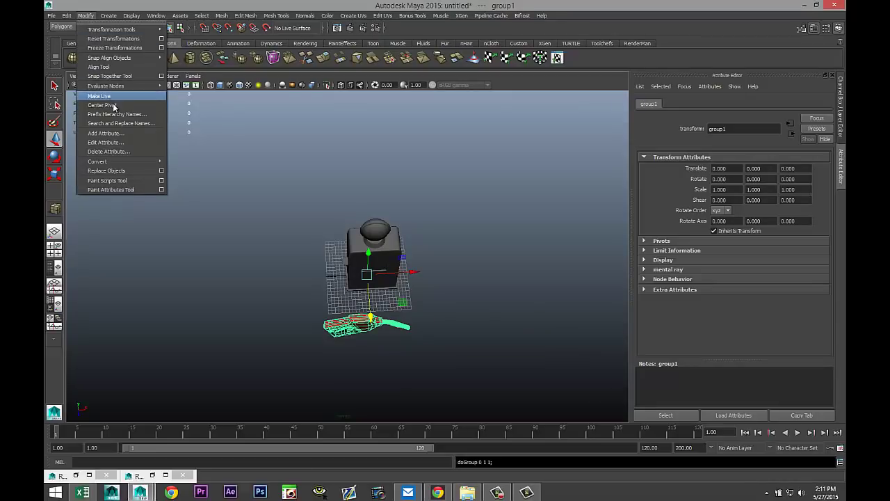
pyautogui.click(110, 105)
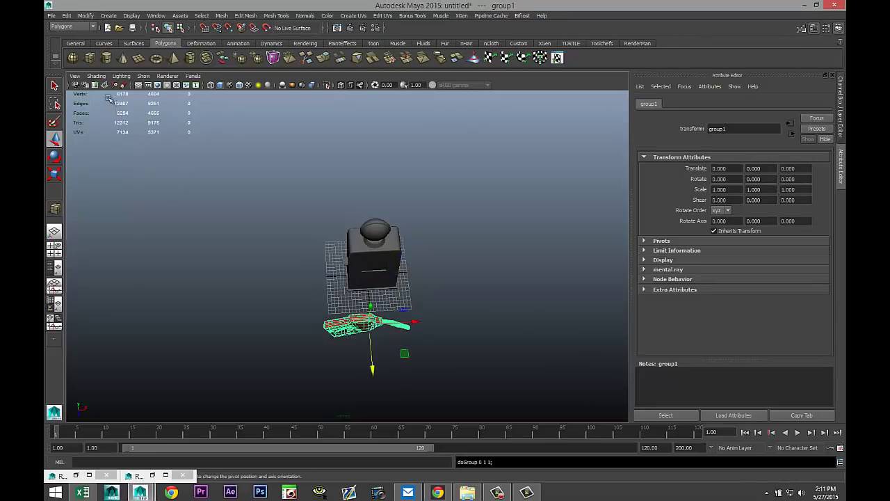
pyautogui.click(86, 16)
pyautogui.click(108, 48)
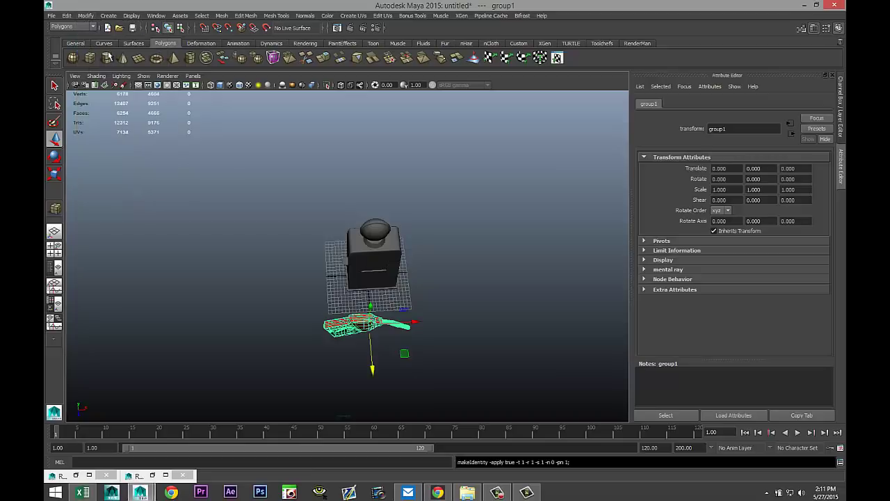
# Move the nozzle group to about X -15.818, Z -17.6 beside the pump, and rotate it about 62.6 degrees around Z in the front view
pyautogui.moveTo(415, 322); pyautogui.dragTo(458, 353)
pyautogui.moveTo(404, 340); pyautogui.dragTo(362, 336)
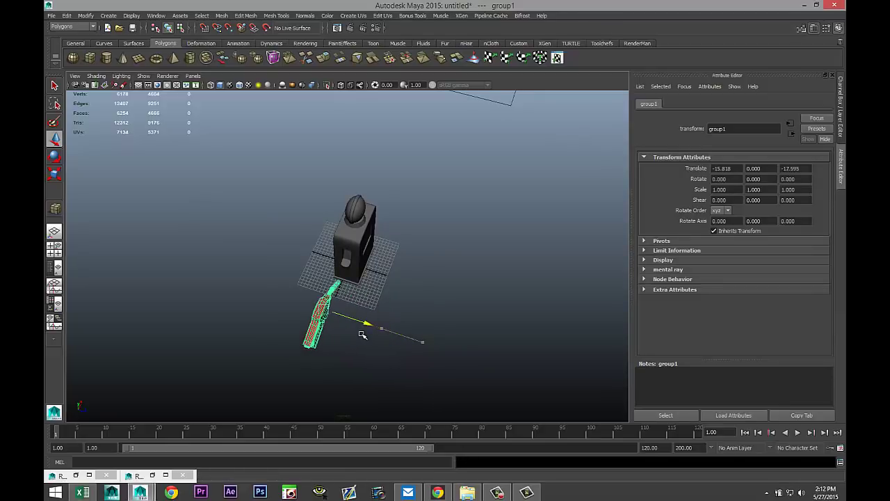
pyautogui.click(58, 254)
pyautogui.press('space')
pyautogui.press('f')
pyautogui.scroll(-3, 359, 313)
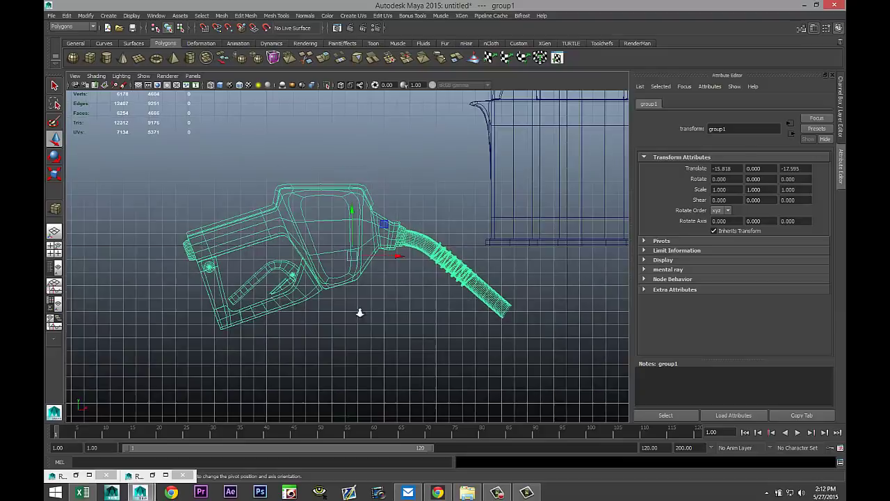
pyautogui.scroll(-4, 360, 312)
pyautogui.press('e')
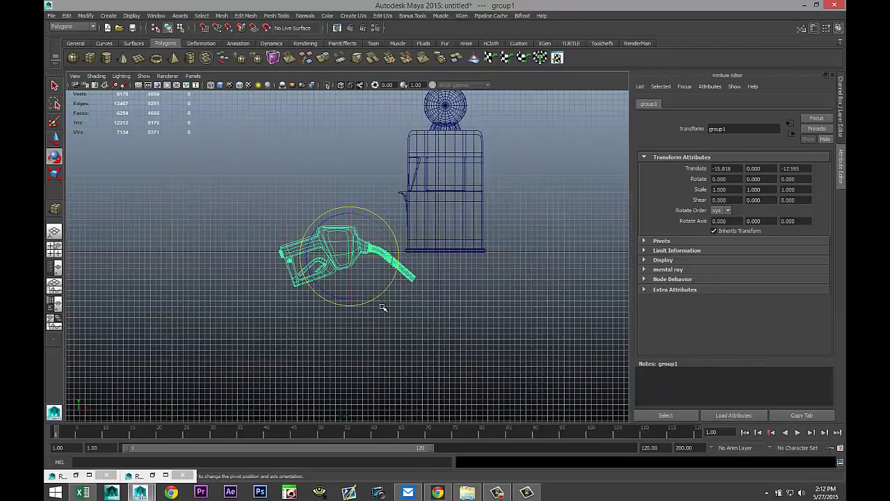
pyautogui.moveTo(376, 299); pyautogui.dragTo(403, 249)
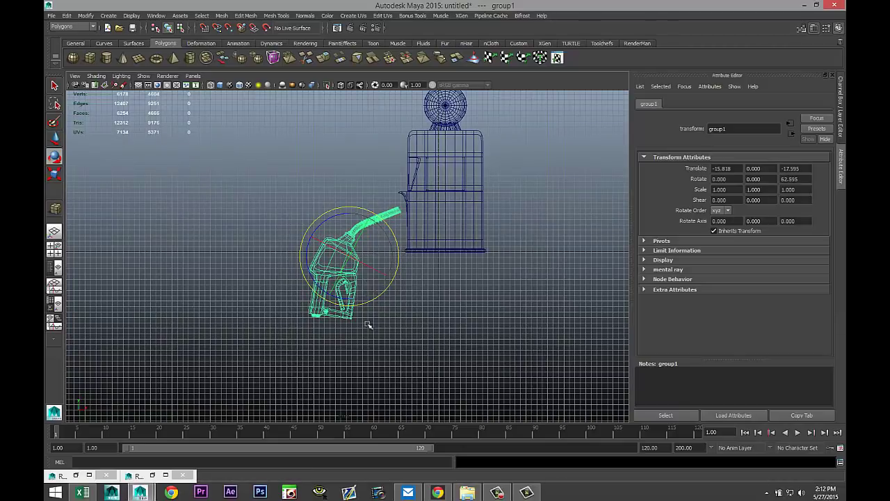
# Scale the nozzle group uniformly to about 0.422 and move it to the pump's side holder at about X -6.076, Y 14.920
pyautogui.press('r')
pyautogui.moveTo(352, 258); pyautogui.dragTo(297, 260)
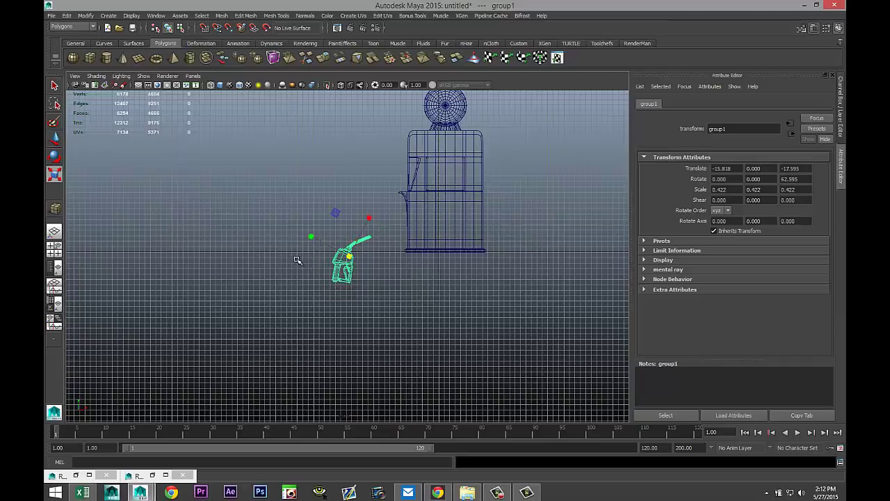
pyautogui.press('w')
pyautogui.moveTo(351, 259); pyautogui.dragTo(401, 176)
pyautogui.press('f')
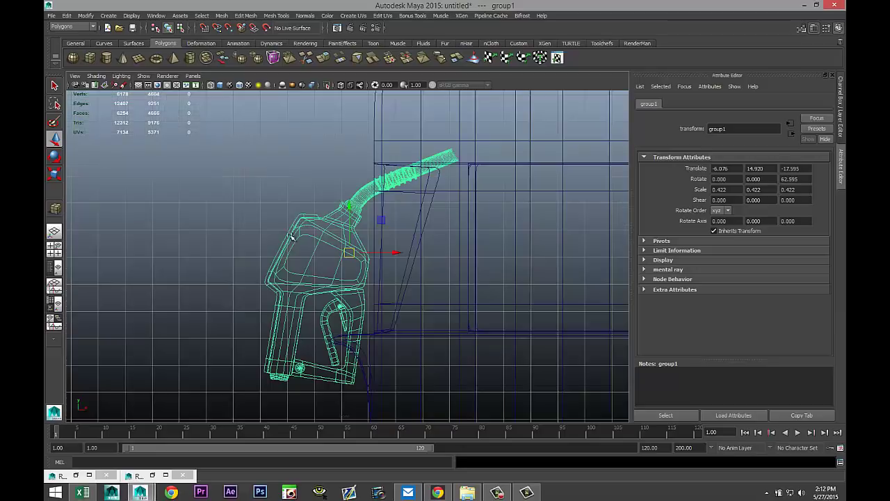
# Scale the nozzle group down uniformly to about 0.262 so it fits above the pump's side holder
pyautogui.scroll(-1, 289, 265)
pyautogui.press('Insert')
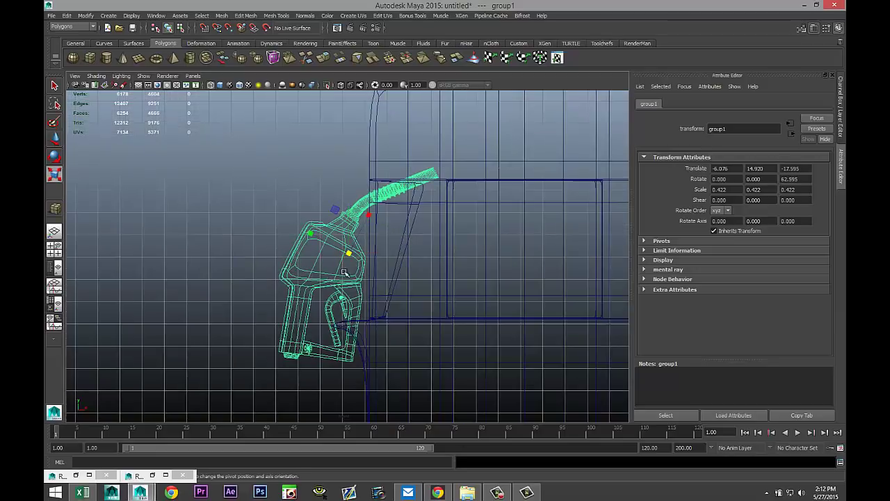
pyautogui.moveTo(349, 254); pyautogui.dragTo(287, 250)
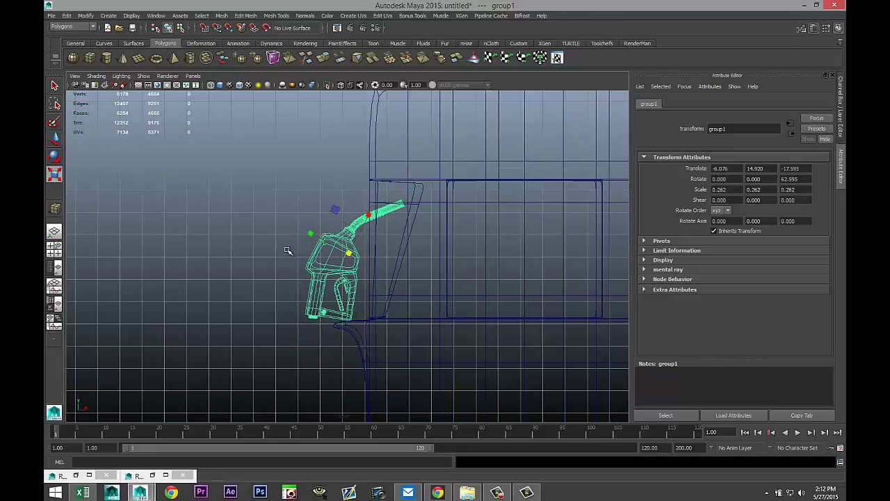
# Rotate the nozzle group to about 63.5 degrees around Z and move it to about X -5.561, Y 14.963 above the side holder
pyautogui.press('e')
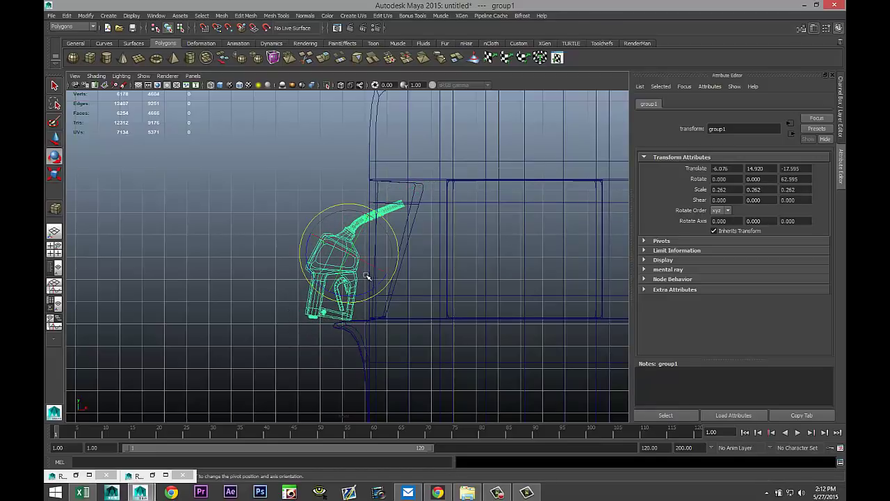
pyautogui.moveTo(391, 233); pyautogui.dragTo(398, 238)
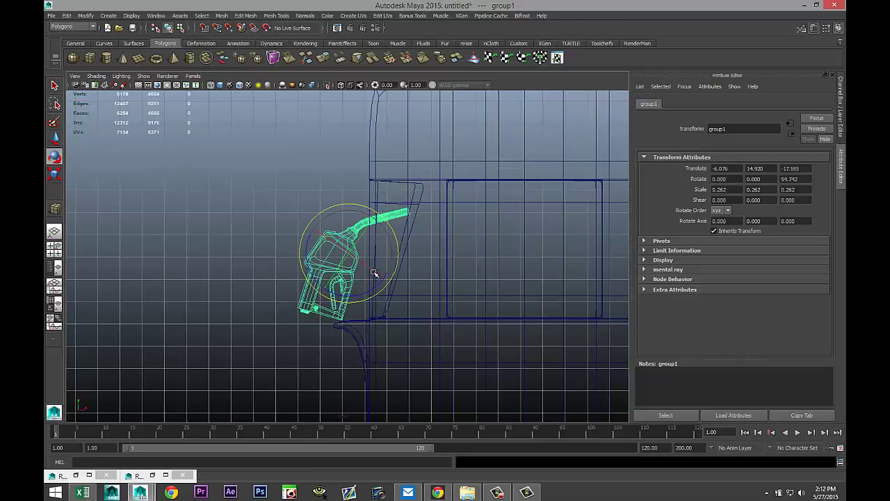
pyautogui.press('w')
pyautogui.moveTo(352, 256); pyautogui.dragTo(411, 249)
pyautogui.press('e')
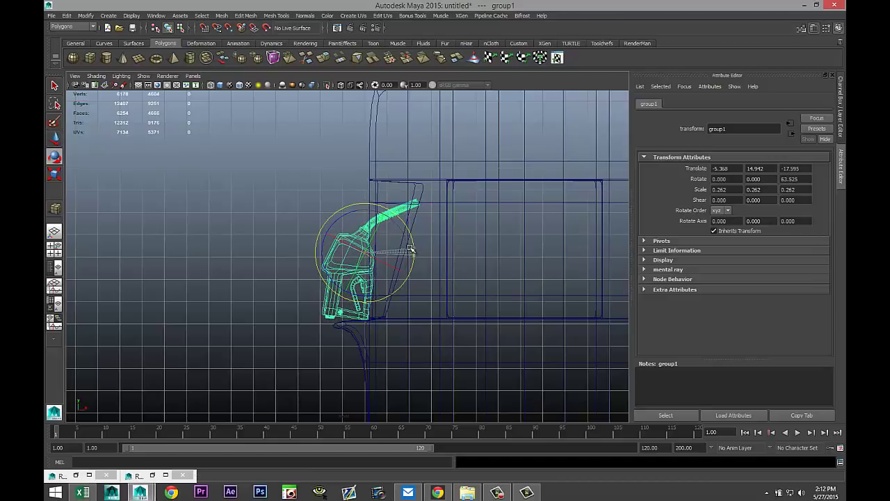
pyautogui.press('w')
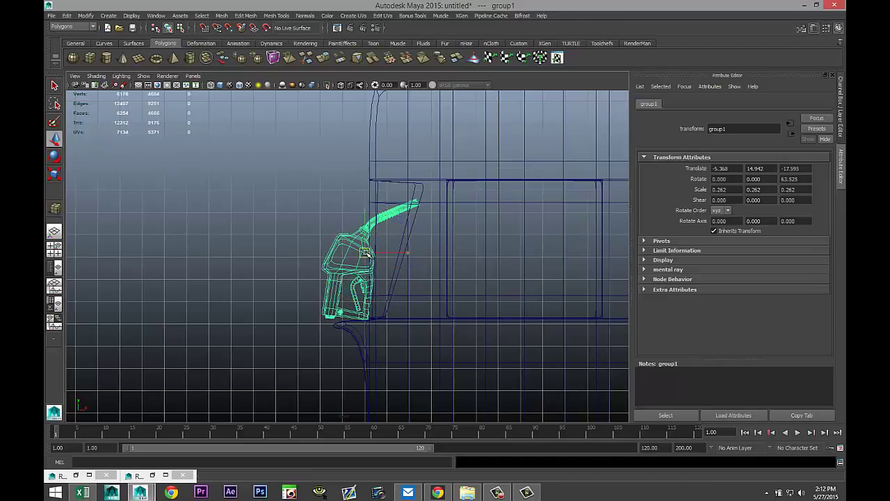
pyautogui.moveTo(367, 254); pyautogui.dragTo(362, 252)
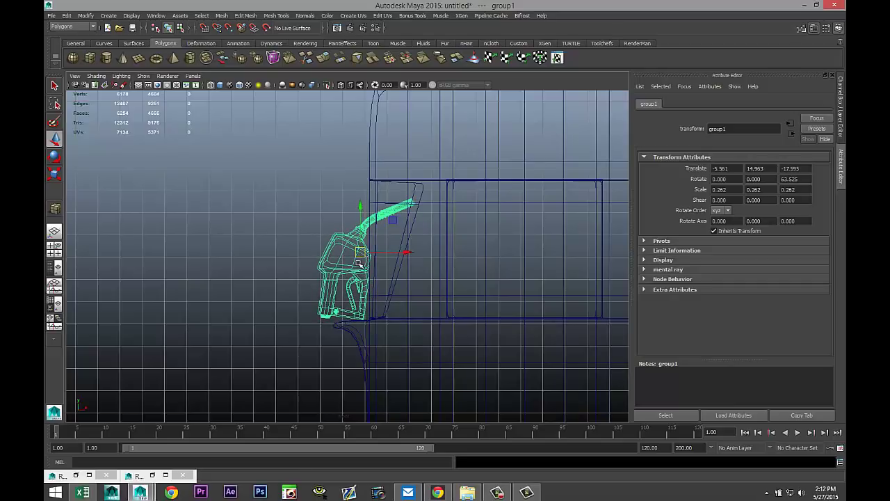
# Move the nozzle group along Z to about -14.509 so it lines up with the pump's side holder
pyautogui.click(54, 247)
pyautogui.press('space')
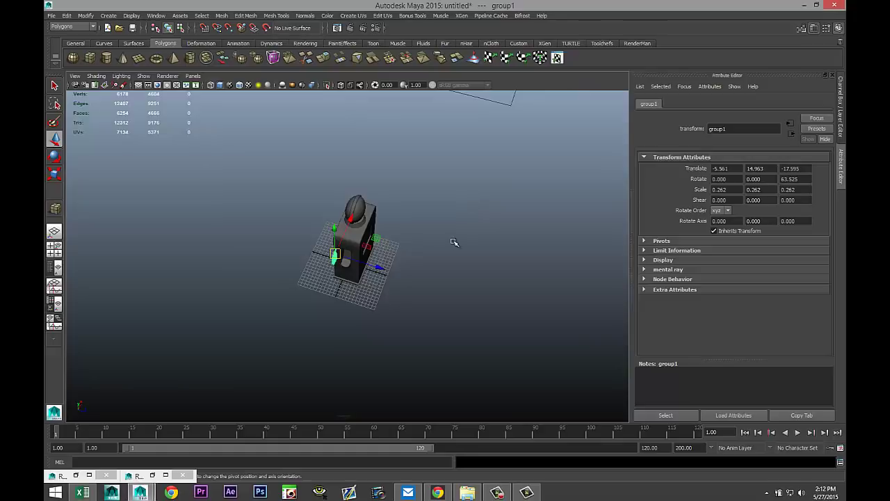
pyautogui.scroll(8, 449, 243)
pyautogui.keyDown('alt'); pyautogui.moveTo(355, 310); pyautogui.dragTo(394, 302); pyautogui.keyUp('alt')
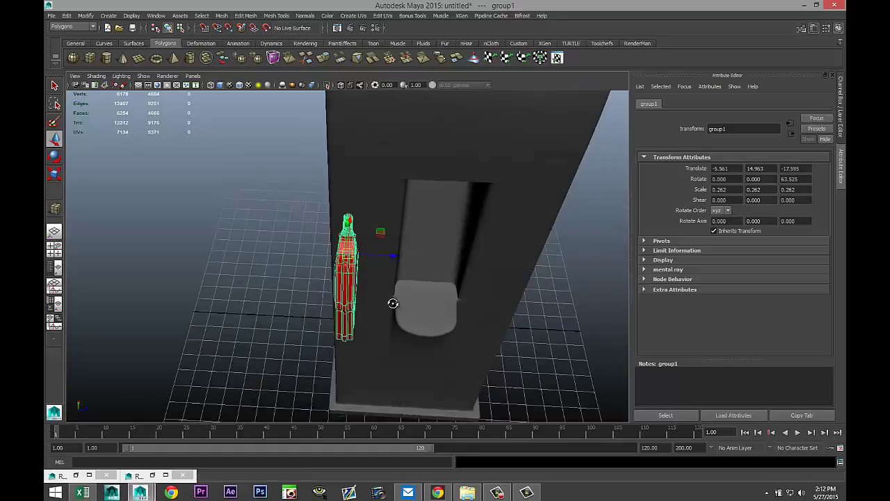
pyautogui.moveTo(393, 258); pyautogui.dragTo(482, 268)
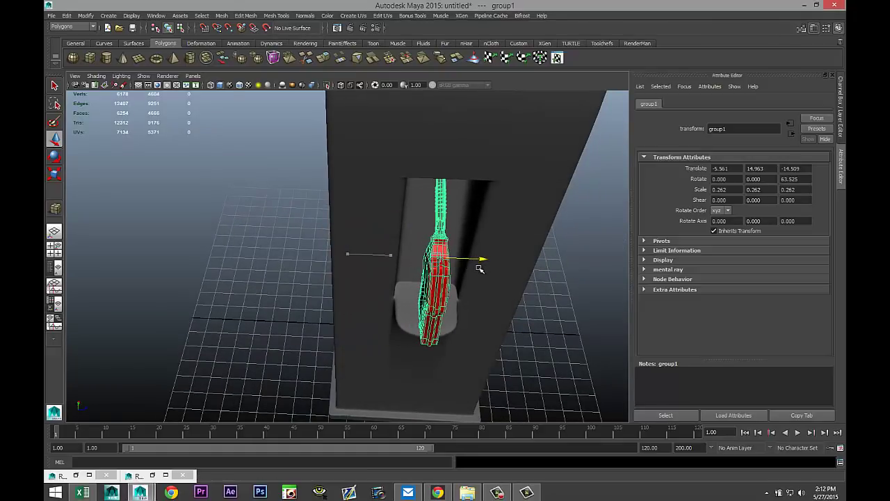
# Check the nozzle group's alignment with the holder in the wireframe side view and around the pump in perspective
pyautogui.click(54, 249)
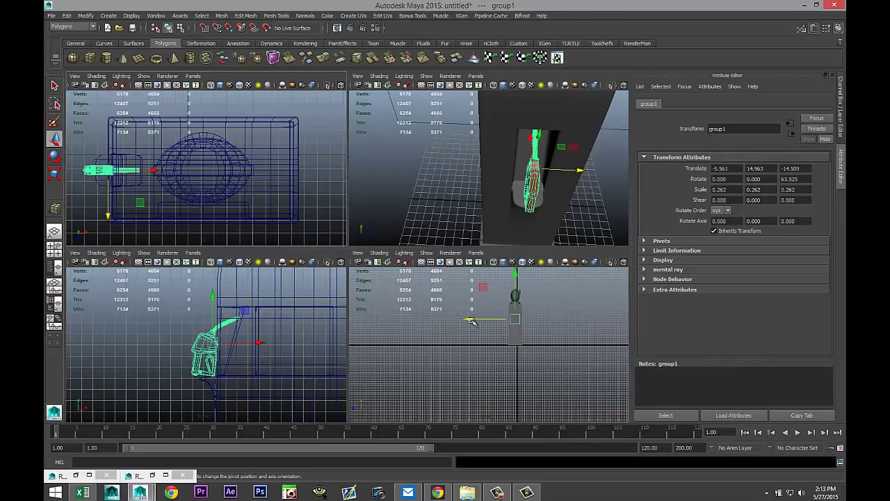
pyautogui.press('space')
pyautogui.press('f')
pyautogui.press('4')
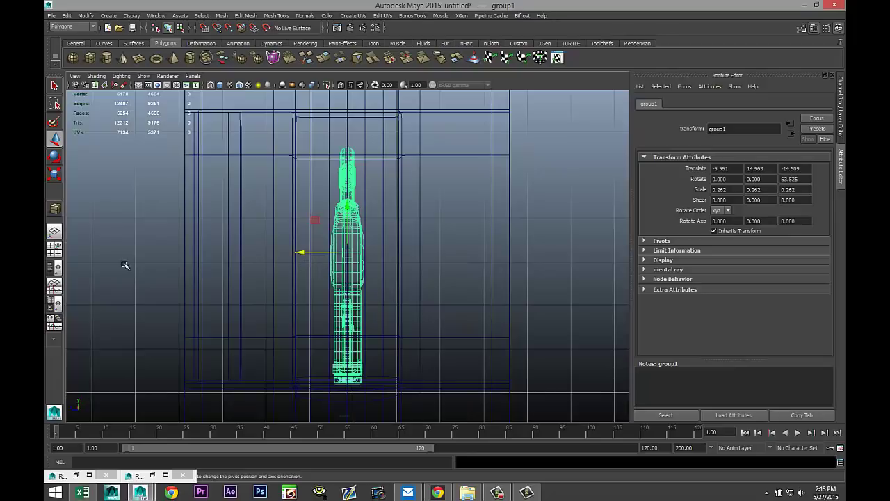
pyautogui.click(54, 249)
pyautogui.press('space')
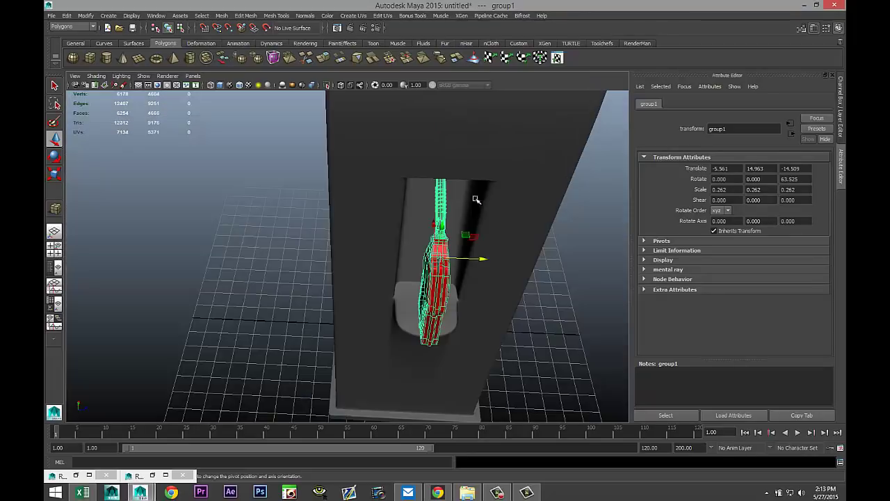
pyautogui.scroll(-5, 479, 252)
pyautogui.keyDown('alt'); pyautogui.moveTo(573, 272); pyautogui.dragTo(504, 254); pyautogui.keyUp('alt')
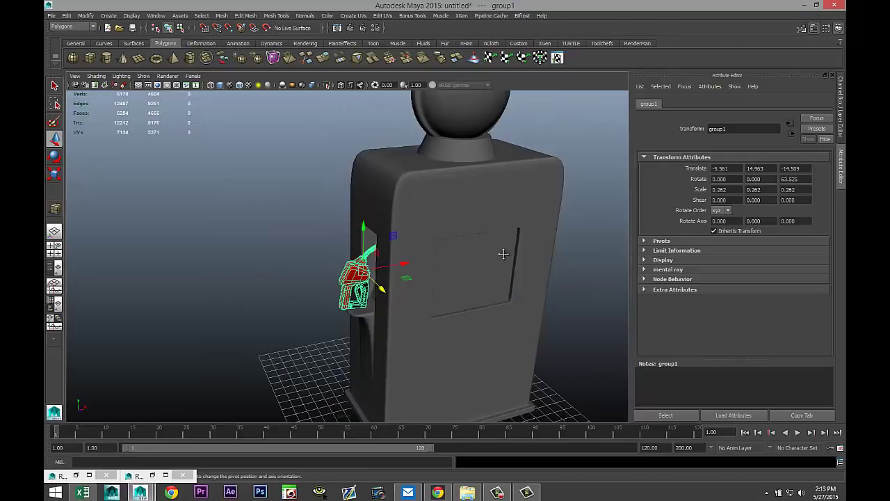
pyautogui.keyDown('alt'); pyautogui.moveTo(503, 254); pyautogui.dragTo(409, 256, button='middle'); pyautogui.keyUp('alt')
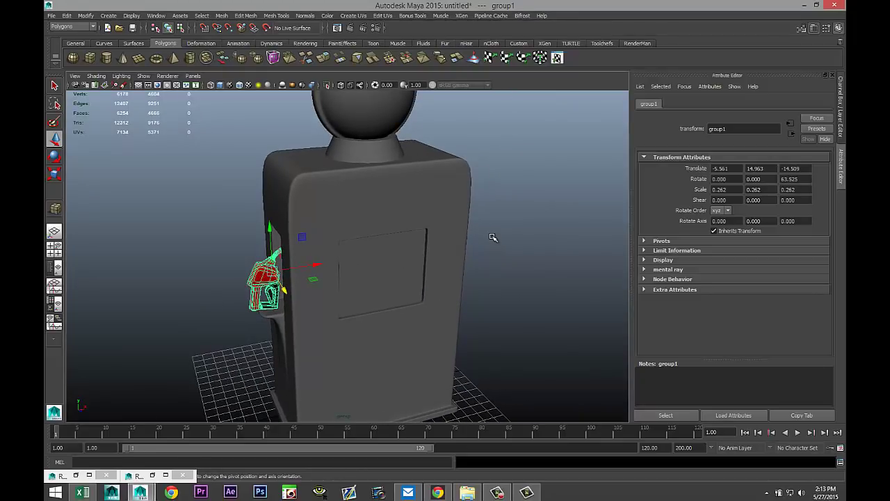
# Assign a new Blinn material to the pump body and set its color to yellow (H 60, S 1, V 1)
pyautogui.scroll(-4, 493, 237)
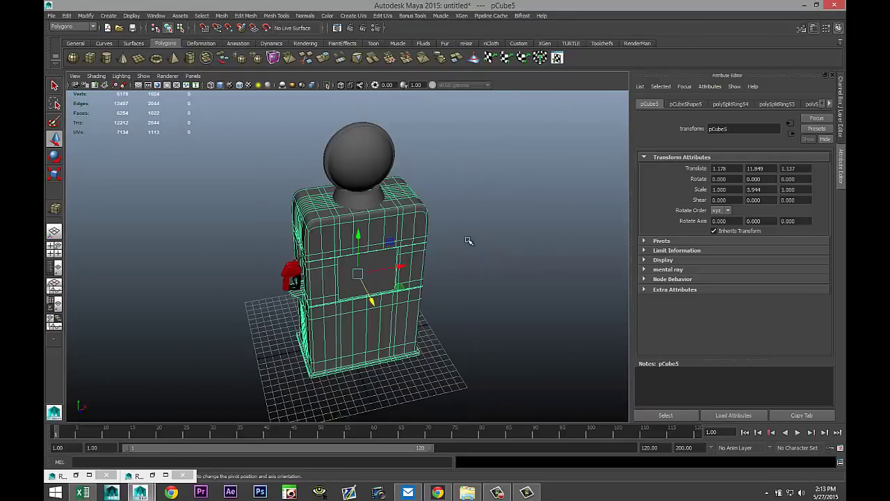
pyautogui.scroll(2, 471, 240)
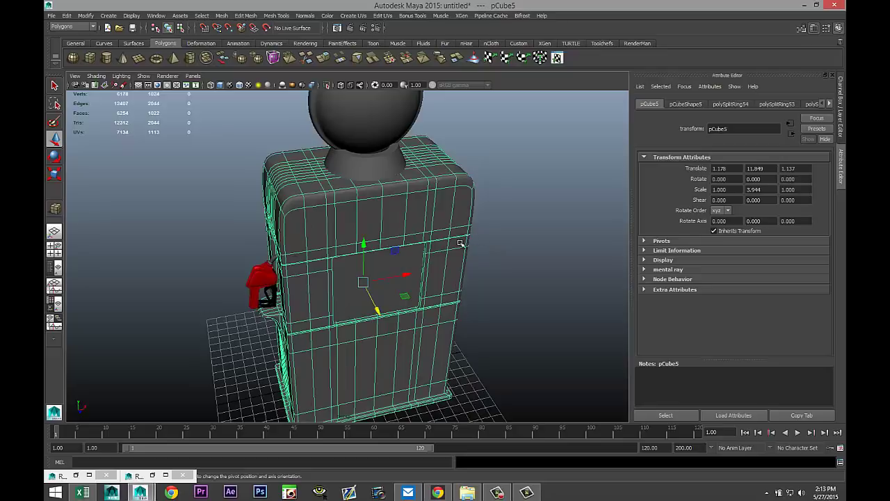
pyautogui.moveTo(466, 245)
pyautogui.keyDown('alt'); pyautogui.mouseDown()
pyautogui.moveTo(517, 248)
pyautogui.moveTo(517, 229)
pyautogui.moveTo(520, 237)
pyautogui.moveTo(462, 234)
pyautogui.moveTo(471, 257)
pyautogui.moveTo(469, 232)
pyautogui.mouseUp(); pyautogui.keyUp('alt')
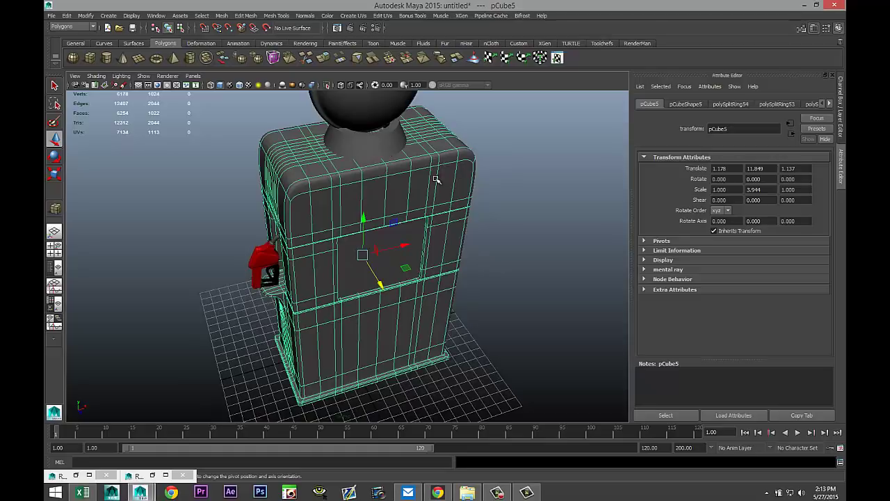
pyautogui.moveTo(435, 179); pyautogui.dragTo(440, 365, button='right')
pyautogui.doubleClick(351, 195)
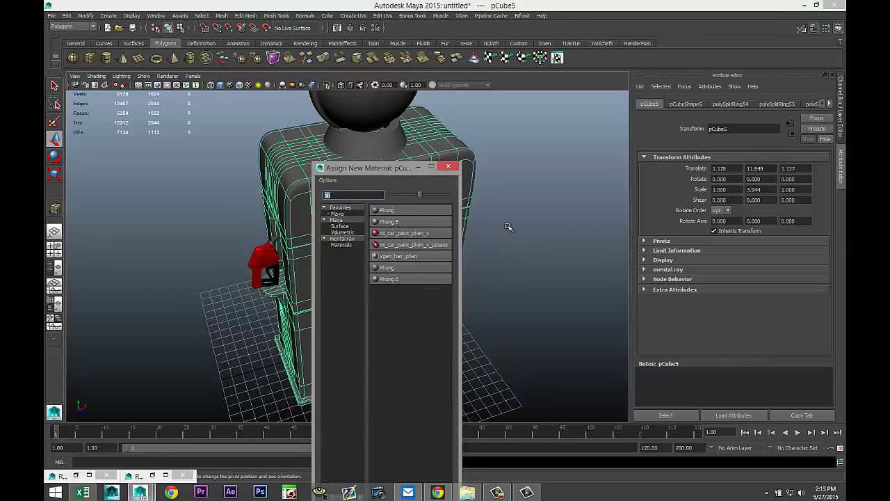
pyautogui.write('bl')
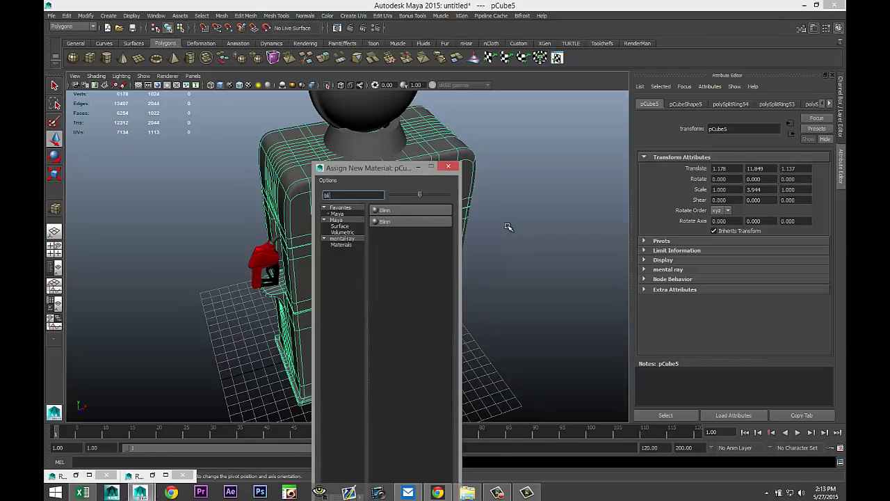
pyautogui.click(415, 211)
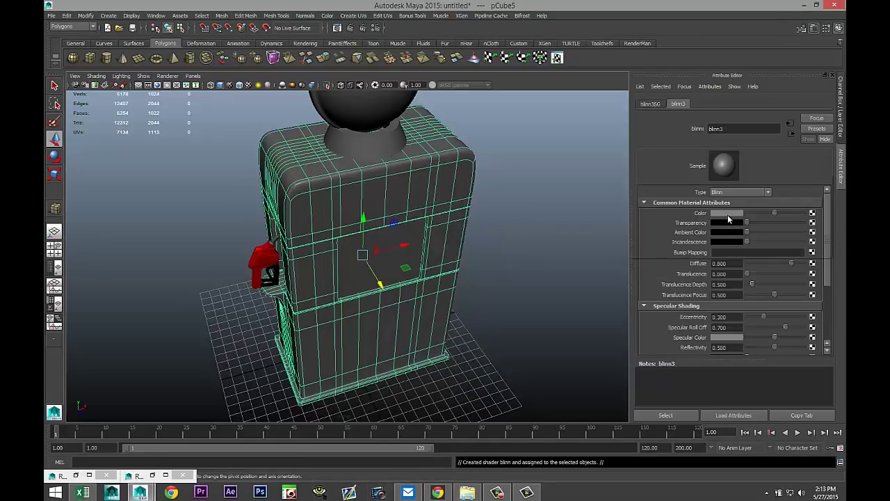
pyautogui.click(728, 214)
pyautogui.click(703, 193)
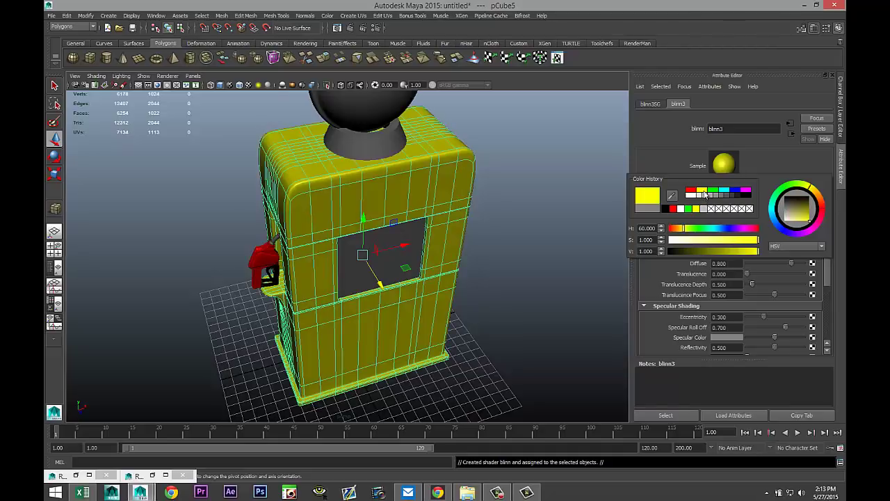
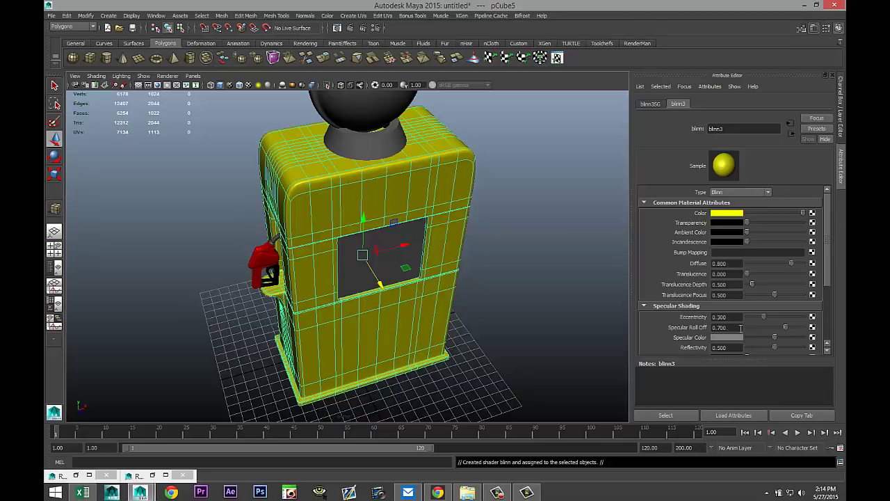
# Set the yellow body material's reflectivity to 1 and deselect the pump body
pyautogui.click(745, 349)
pyautogui.write('1')
pyautogui.press('Return')
pyautogui.click(608, 302)
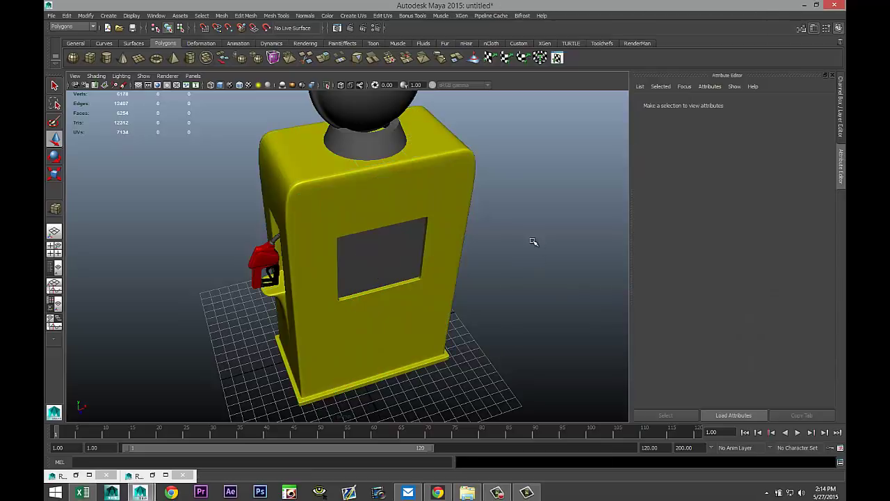
# Select the two face loops running around the front and back rounded edges of the pump body
pyautogui.click(436, 176)
pyautogui.keyDown('alt'); pyautogui.moveTo(497, 278); pyautogui.dragTo(482, 281); pyautogui.keyUp('alt')
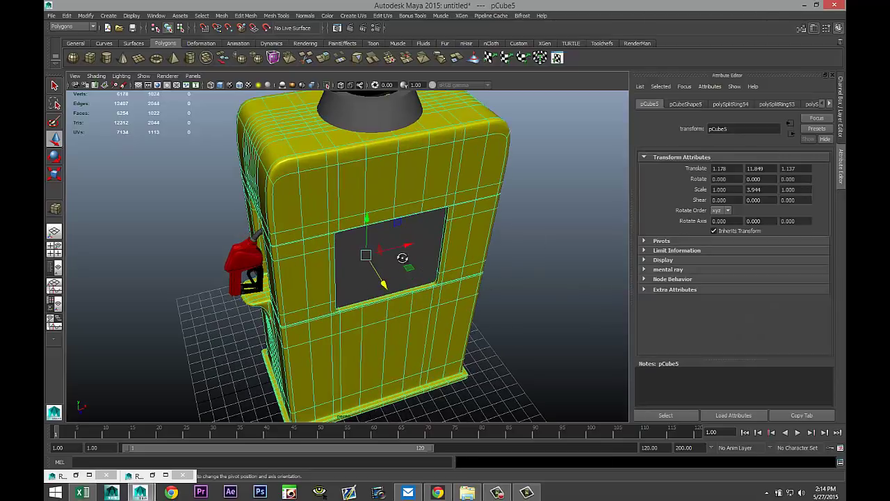
pyautogui.keyDown('alt'); pyautogui.moveTo(403, 258); pyautogui.dragTo(453, 274); pyautogui.keyUp('alt')
pyautogui.moveTo(369, 283); pyautogui.dragTo(368, 289, button='right')
pyautogui.click(367, 286)
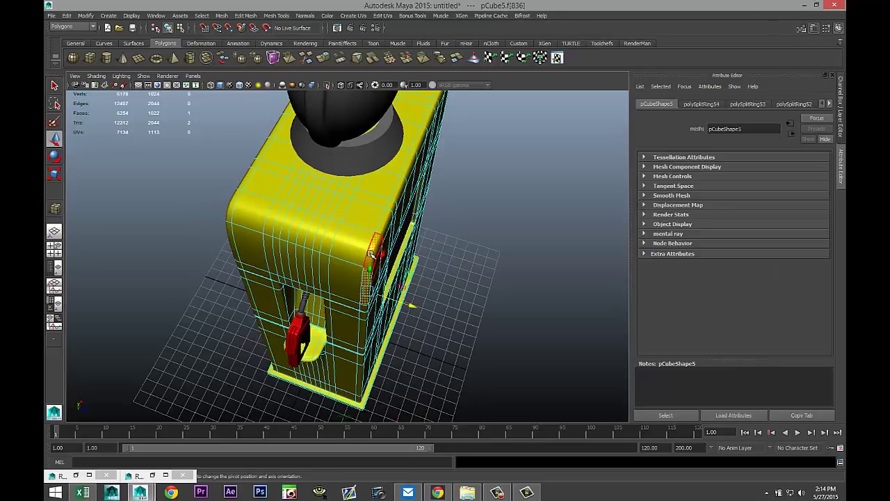
pyautogui.keyDown('shift'); pyautogui.doubleClick(370, 255); pyautogui.keyUp('shift')
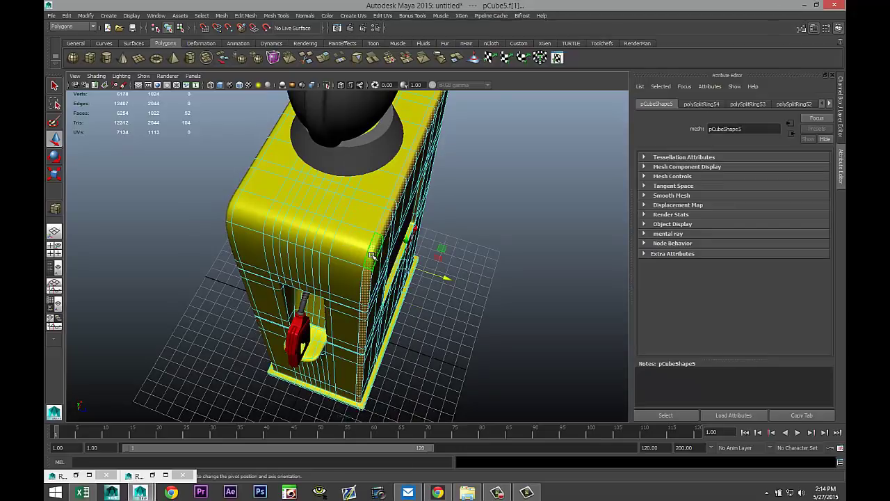
pyautogui.keyDown('shift'); pyautogui.click(231, 215); pyautogui.keyUp('shift')
pyautogui.keyDown('shift'); pyautogui.doubleClick(231, 215); pyautogui.keyUp('shift')
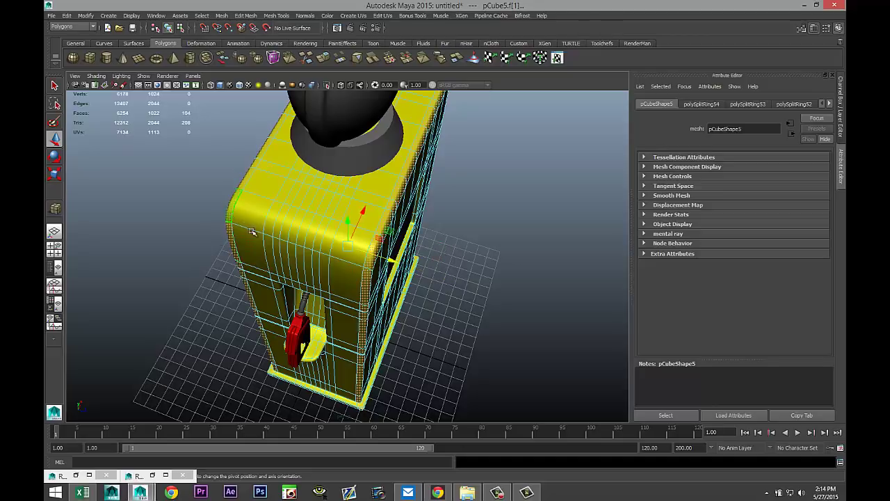
pyautogui.keyDown('alt'); pyautogui.moveTo(466, 272); pyautogui.dragTo(447, 251); pyautogui.keyUp('alt')
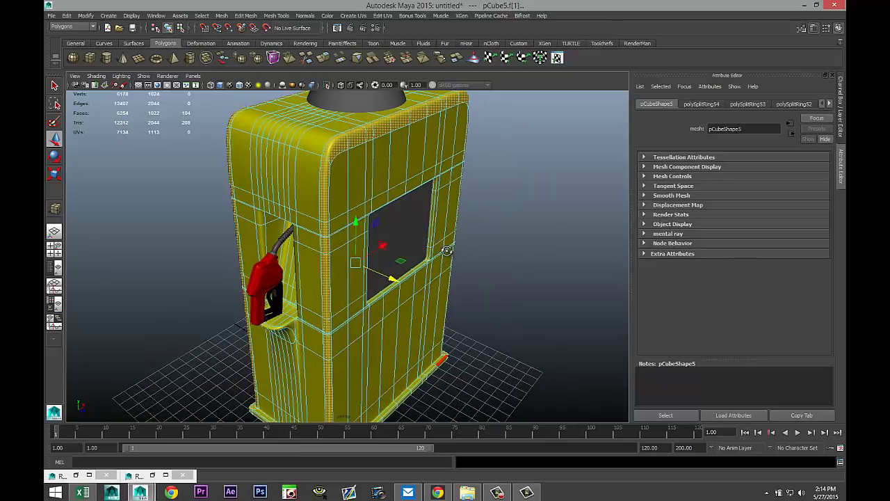
# Assign a new Blinn material to the selected edge faces, with red color and reflectivity 1
pyautogui.rightClick(357, 133)
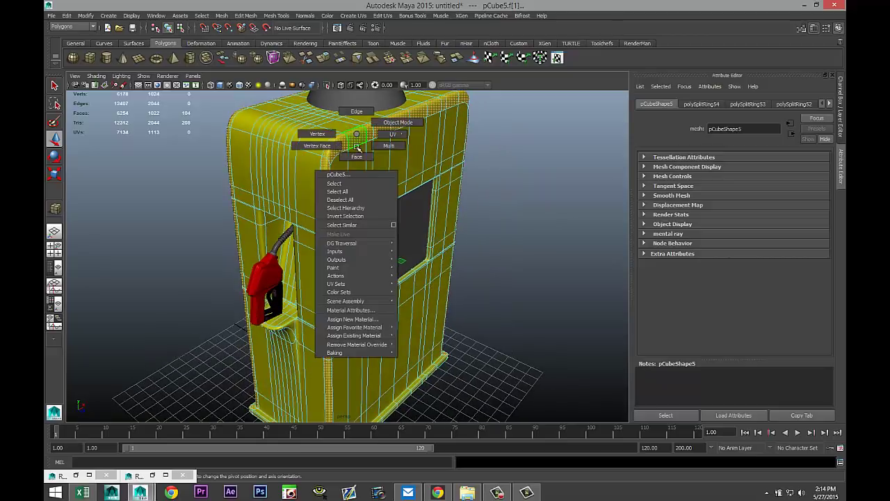
pyautogui.click(378, 318)
pyautogui.click(400, 212)
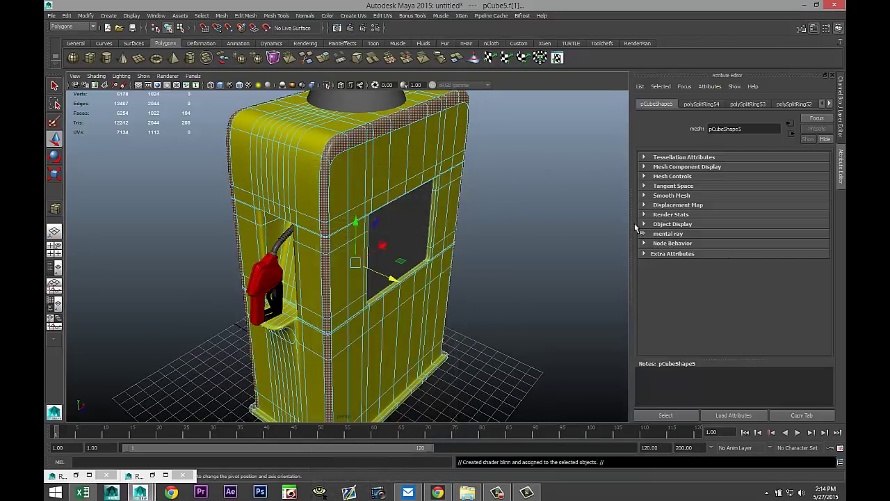
pyautogui.click(734, 214)
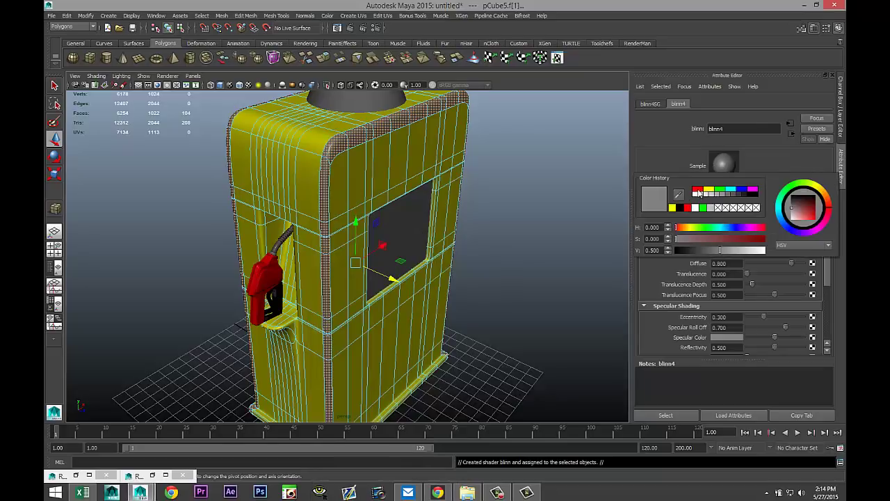
pyautogui.click(698, 192)
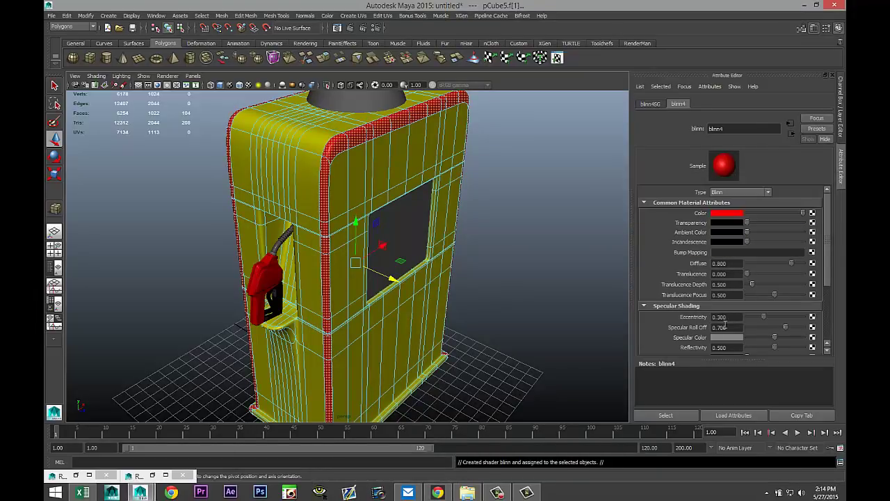
pyautogui.scroll(-2, 734, 319)
pyautogui.click(720, 290)
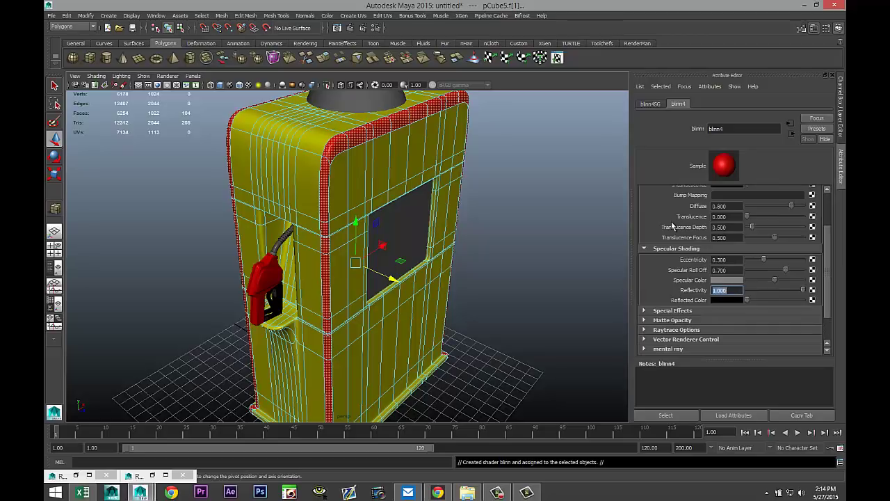
pyautogui.click(528, 255)
# Select all the face loops that make up the base trim around the bottom of the pump body
pyautogui.scroll(-3, 499, 247)
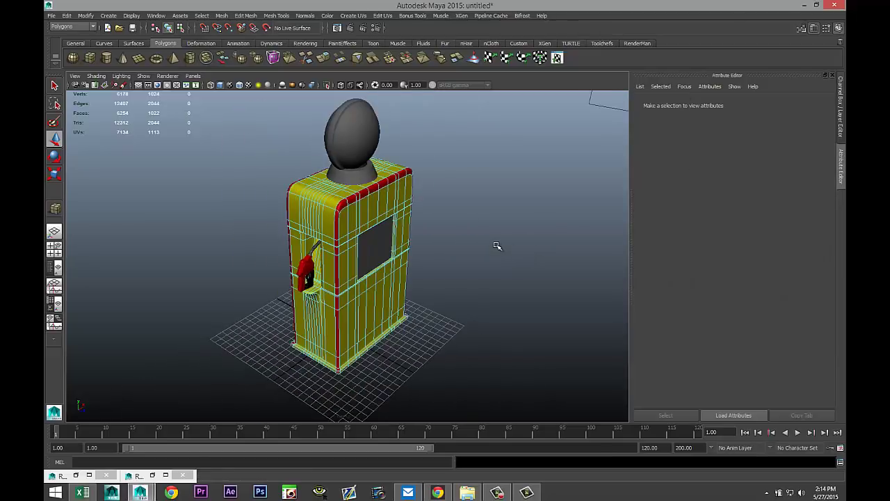
pyautogui.scroll(3, 495, 245)
pyautogui.keyDown('alt'); pyautogui.moveTo(498, 251); pyautogui.dragTo(441, 204); pyautogui.keyUp('alt')
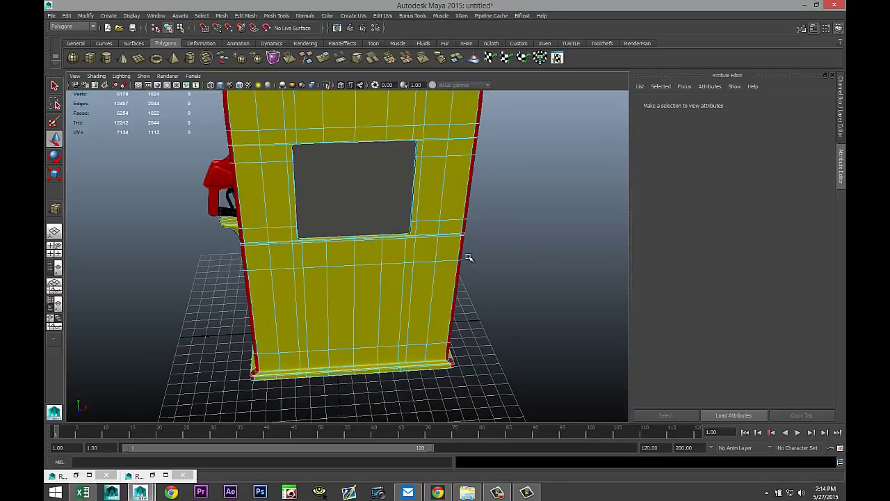
pyautogui.keyDown('alt'); pyautogui.moveTo(469, 257); pyautogui.dragTo(460, 157); pyautogui.keyUp('alt')
pyautogui.scroll(3, 491, 270)
pyautogui.keyDown('alt'); pyautogui.moveTo(491, 268); pyautogui.dragTo(233, 300); pyautogui.keyUp('alt')
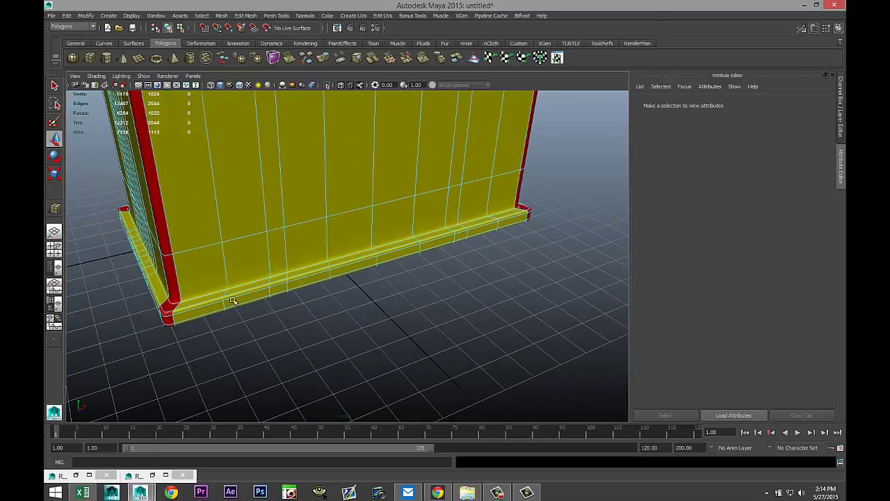
pyautogui.click(169, 309)
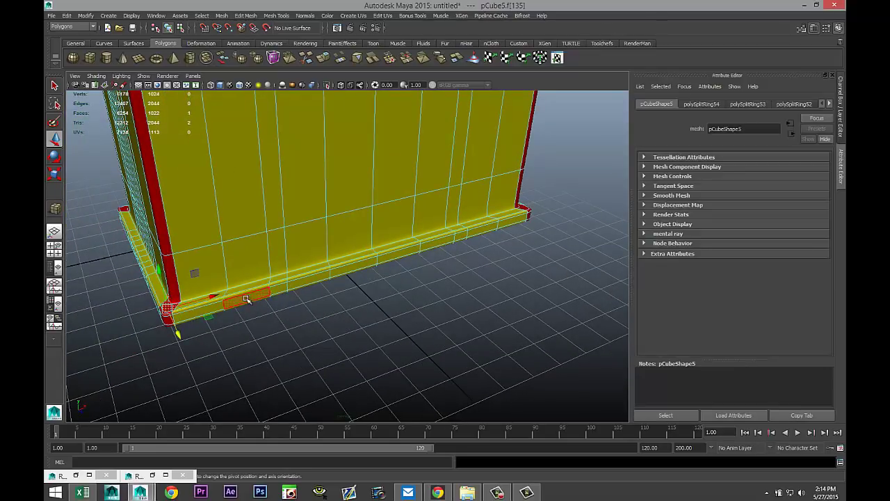
pyautogui.doubleClick(221, 295)
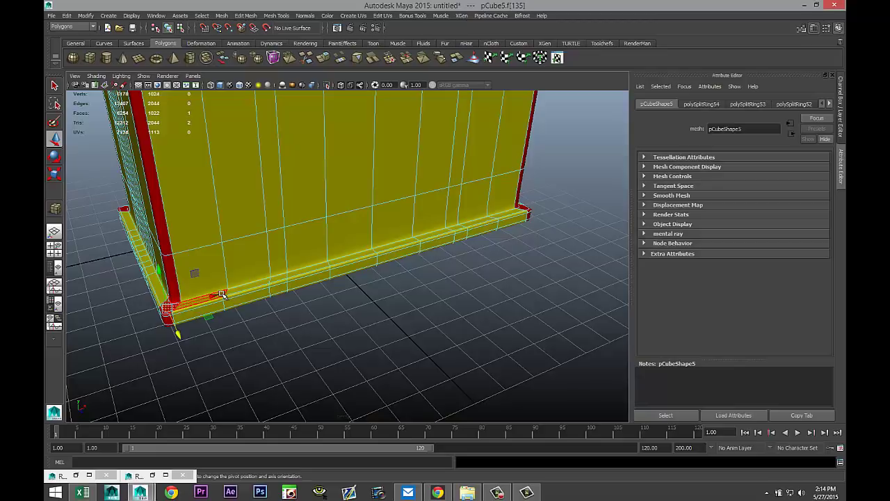
pyautogui.keyDown('shift'); pyautogui.click(169, 315); pyautogui.keyUp('shift')
pyautogui.keyDown('shift'); pyautogui.doubleClick(179, 311); pyautogui.keyUp('shift')
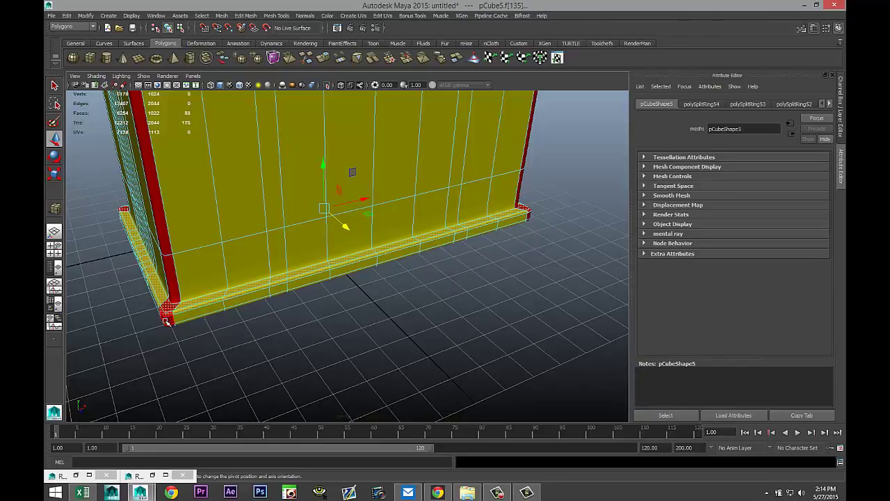
pyautogui.keyDown('shift'); pyautogui.click(169, 320); pyautogui.keyUp('shift')
pyautogui.keyDown('shift'); pyautogui.doubleClick(178, 319); pyautogui.keyUp('shift')
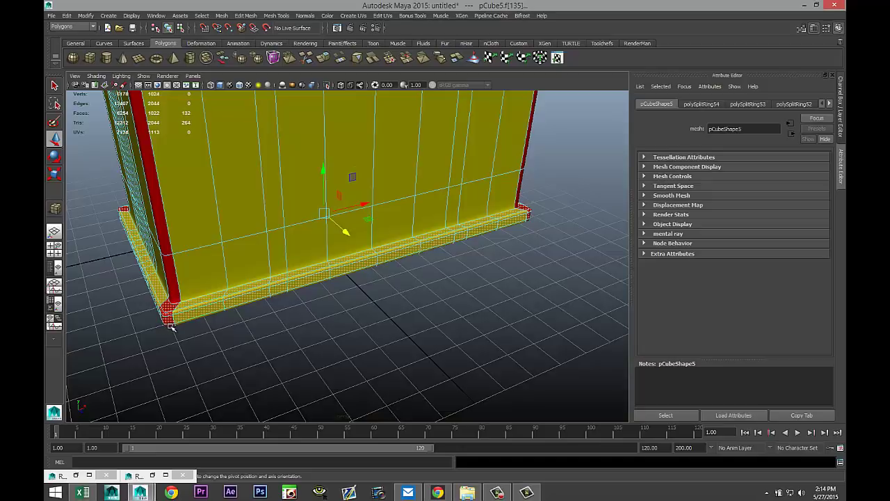
pyautogui.keyDown('shift'); pyautogui.click(172, 324); pyautogui.keyUp('shift')
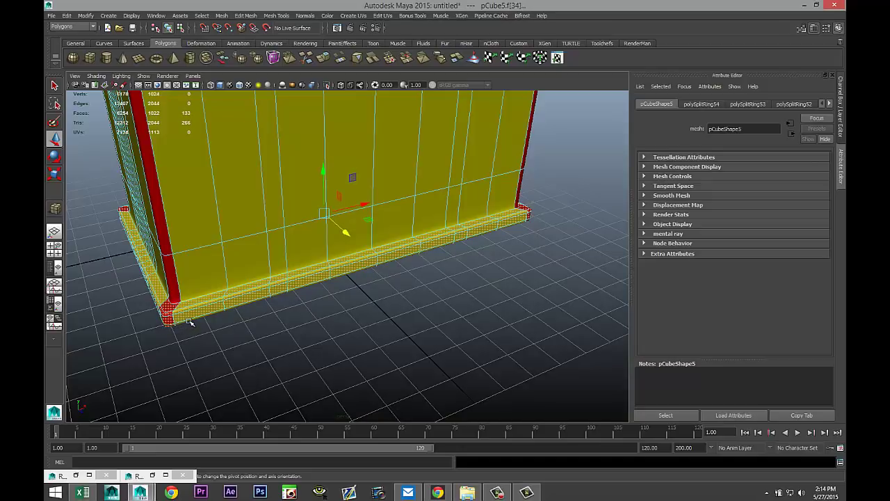
pyautogui.keyDown('shift'); pyautogui.doubleClick(194, 320); pyautogui.keyUp('shift')
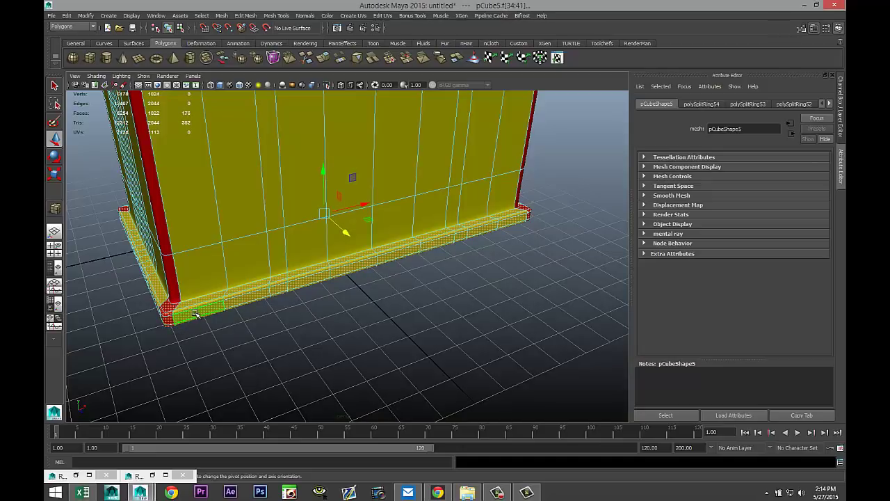
# Assign a new Blinn material to the selected base trim faces and set its color to black
pyautogui.moveTo(196, 314); pyautogui.dragTo(199, 463, button='right')
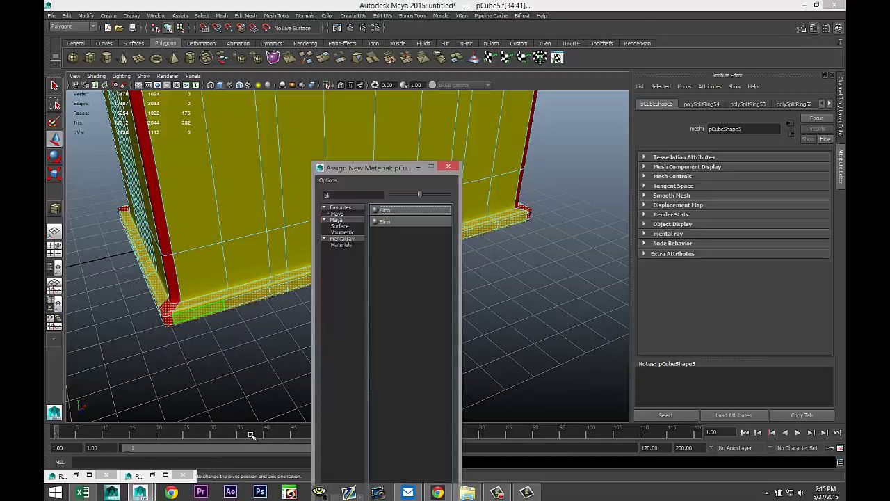
pyautogui.click(400, 209)
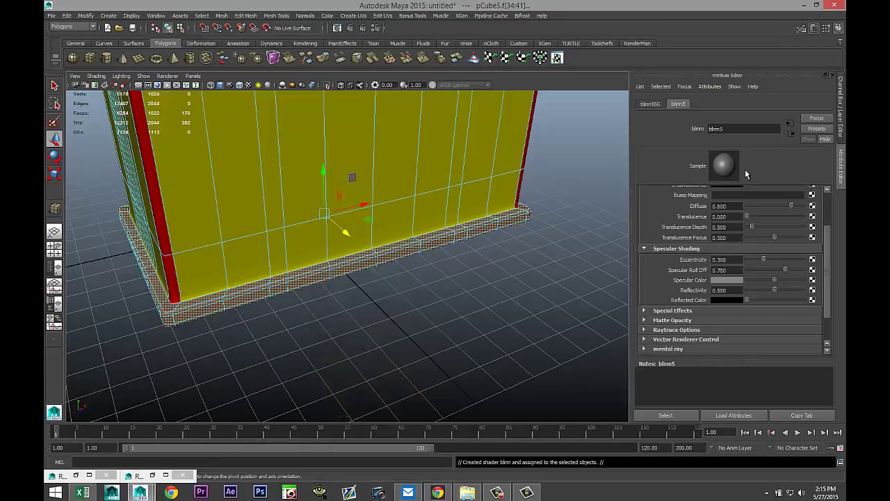
pyautogui.scroll(3, 751, 243)
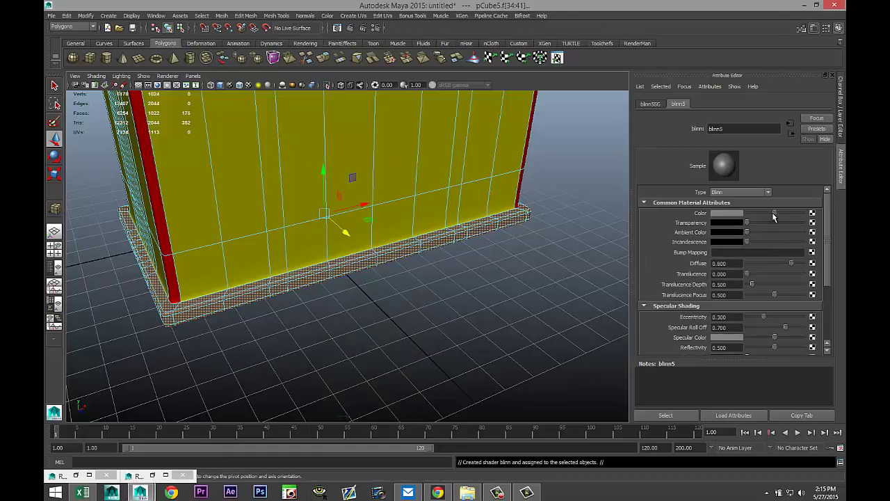
pyautogui.moveTo(772, 212); pyautogui.dragTo(736, 214)
pyautogui.click(483, 300)
pyautogui.keyDown('alt'); pyautogui.moveTo(482, 300); pyautogui.dragTo(426, 297); pyautogui.keyUp('alt')
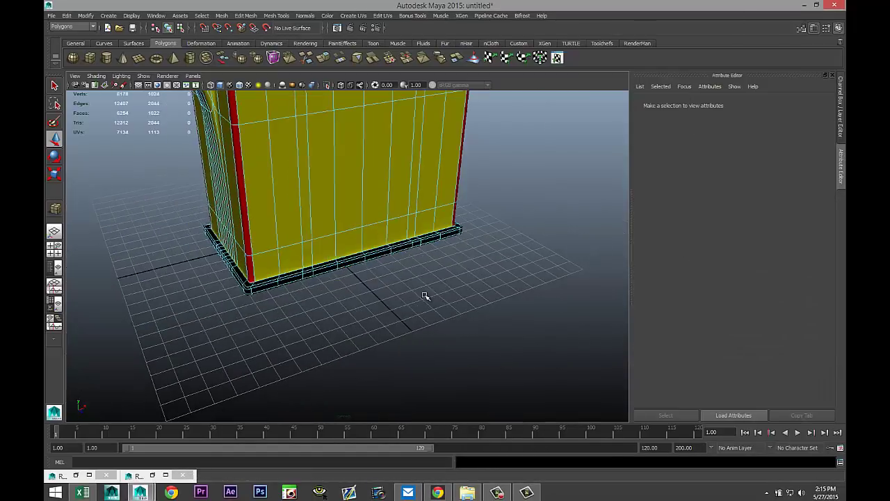
pyautogui.keyDown('alt'); pyautogui.moveTo(220, 336); pyautogui.dragTo(247, 331); pyautogui.keyUp('alt')
pyautogui.keyDown('alt'); pyautogui.moveTo(247, 331); pyautogui.dragTo(218, 325, button='middle'); pyautogui.keyUp('alt')
pyautogui.scroll(2, 227, 318)
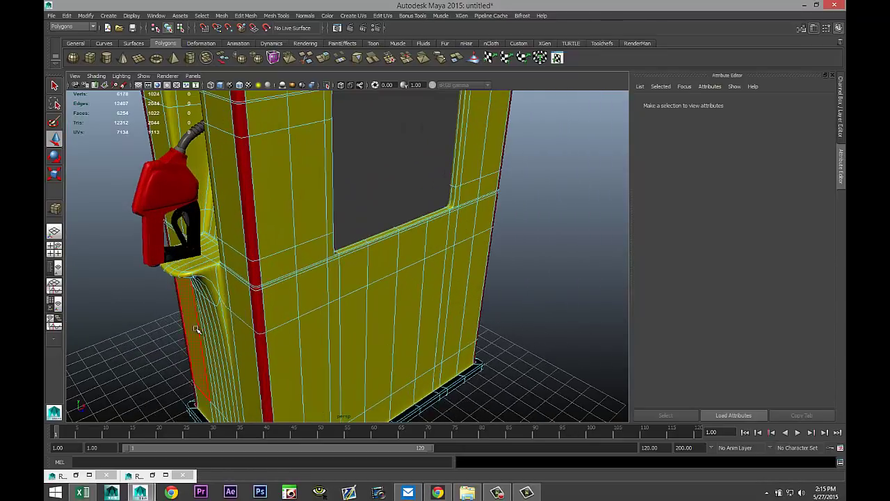
pyautogui.keyDown('alt'); pyautogui.moveTo(197, 328); pyautogui.dragTo(292, 303); pyautogui.keyUp('alt')
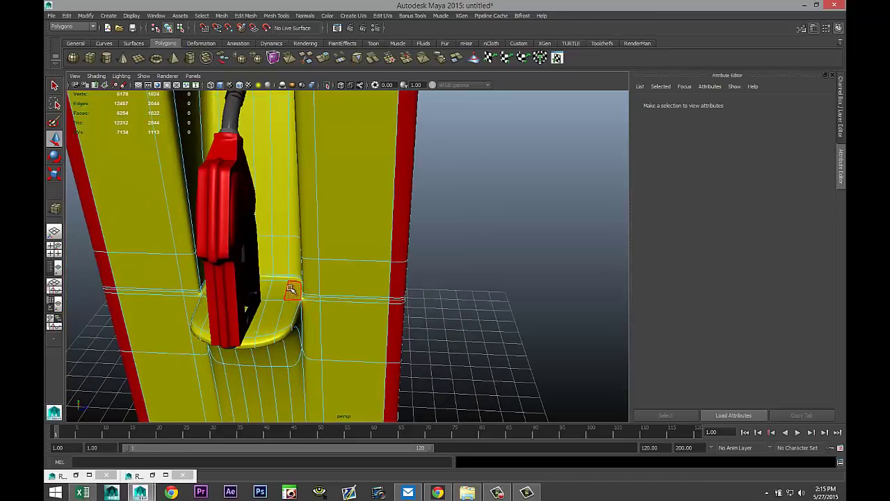
pyautogui.click(296, 280)
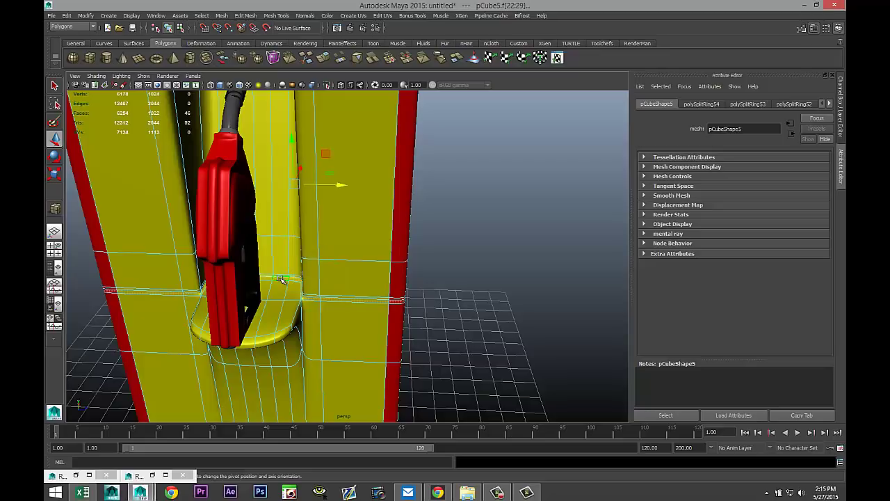
pyautogui.click(459, 283)
# Select the top faces of the nozzle holder shelf, including the rounded rims along its back and front edges
pyautogui.keyDown('alt'); pyautogui.moveTo(324, 334); pyautogui.dragTo(306, 341); pyautogui.keyUp('alt')
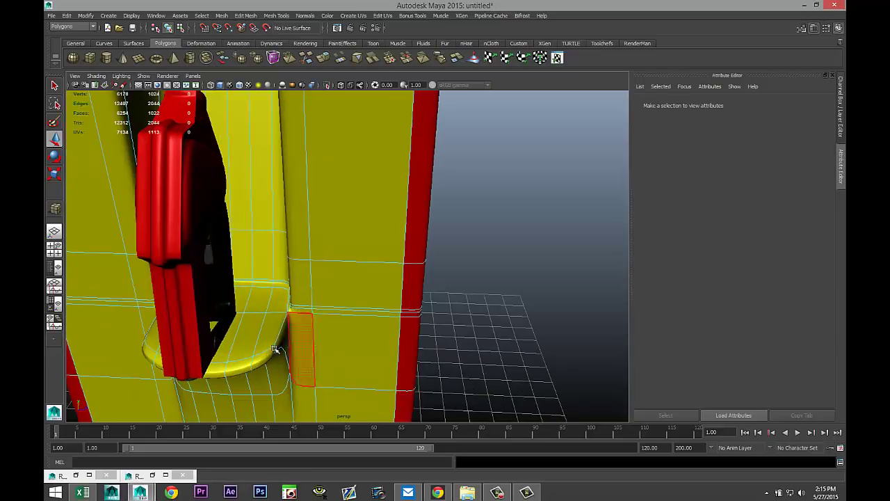
pyautogui.click(281, 286)
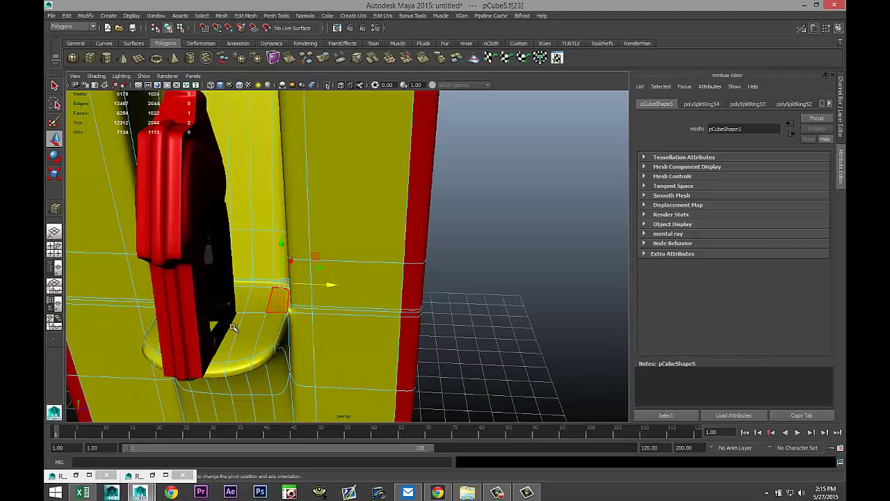
pyautogui.keyDown('alt'); pyautogui.moveTo(191, 331); pyautogui.dragTo(271, 333); pyautogui.keyUp('alt')
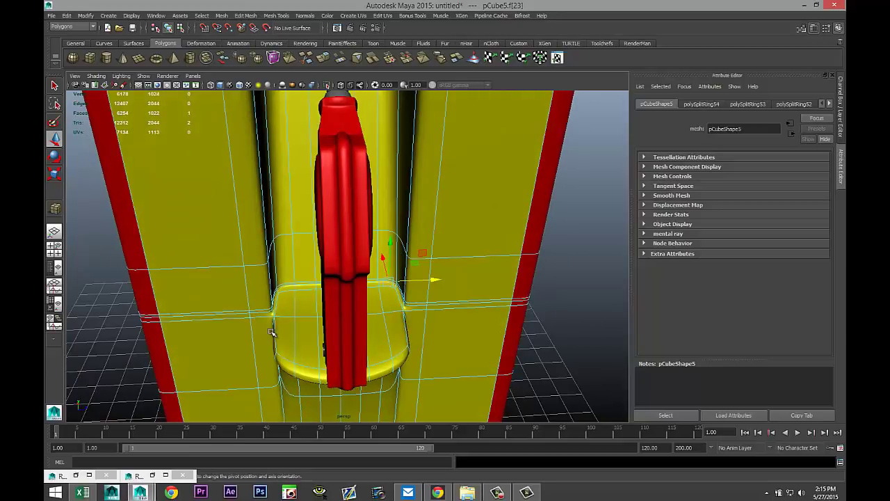
pyautogui.keyDown('shift'); pyautogui.doubleClick(286, 290); pyautogui.keyUp('shift')
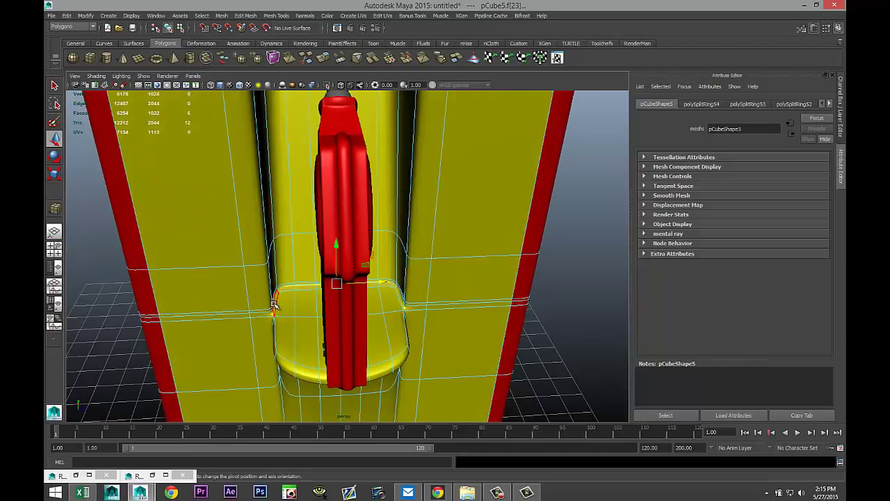
pyautogui.keyDown('shift'); pyautogui.click(371, 331); pyautogui.keyUp('shift')
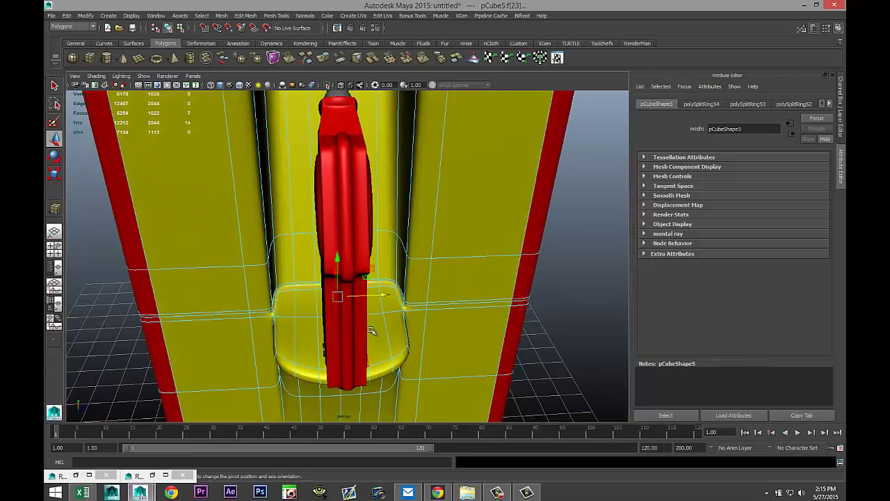
pyautogui.keyDown('shift'); pyautogui.click(396, 304); pyautogui.keyUp('shift')
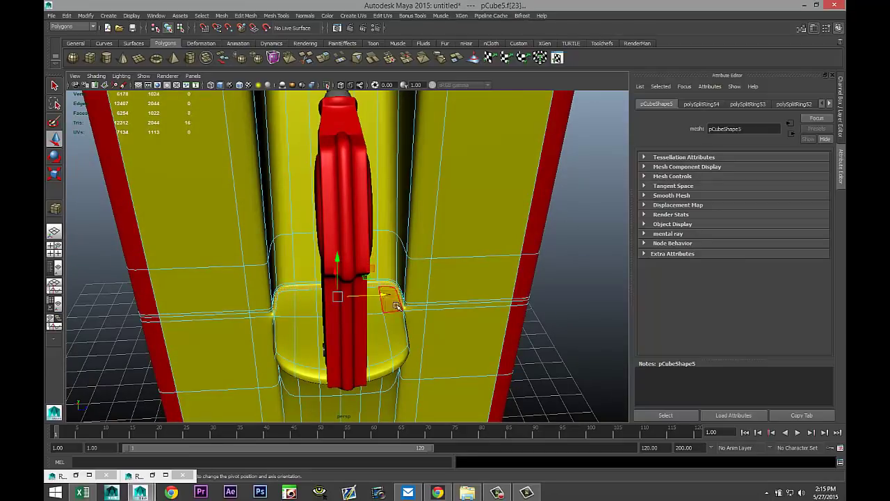
pyautogui.keyDown('shift'); pyautogui.doubleClick(292, 309); pyautogui.keyUp('shift')
pyautogui.keyDown('shift'); pyautogui.click(284, 333); pyautogui.keyUp('shift')
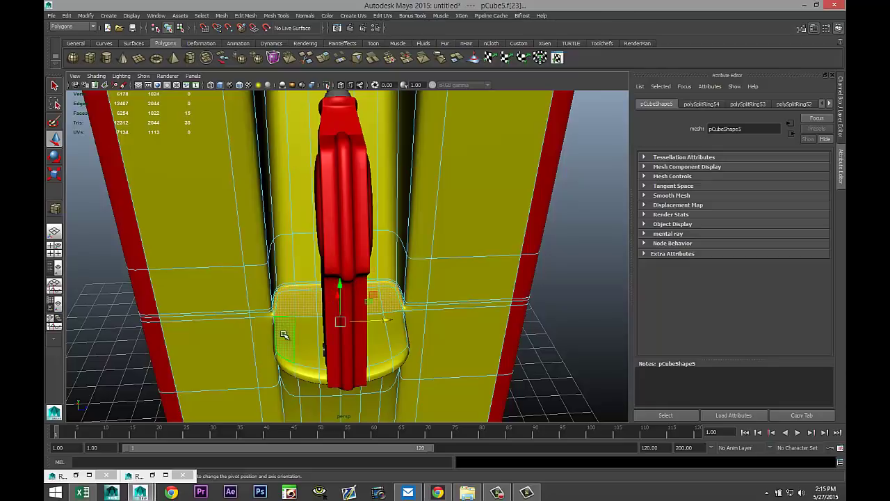
pyautogui.keyDown('shift'); pyautogui.doubleClick(401, 335); pyautogui.keyUp('shift')
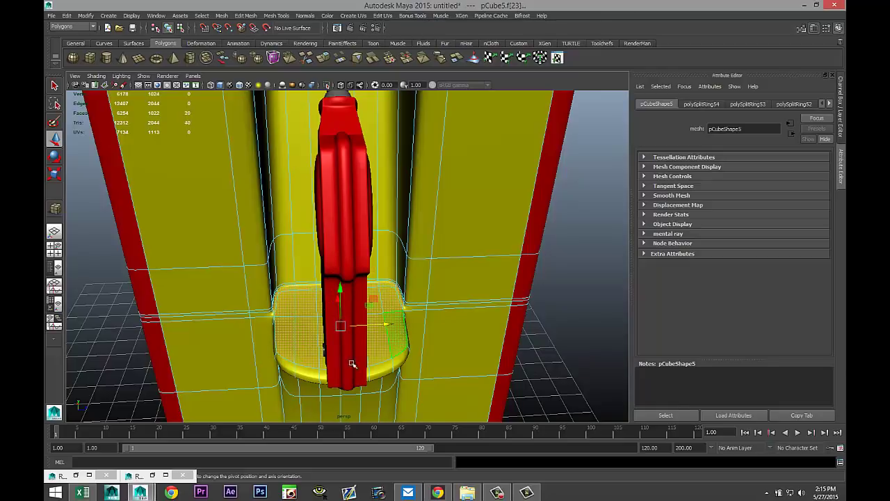
pyautogui.keyDown('shift'); pyautogui.click(287, 367); pyautogui.keyUp('shift')
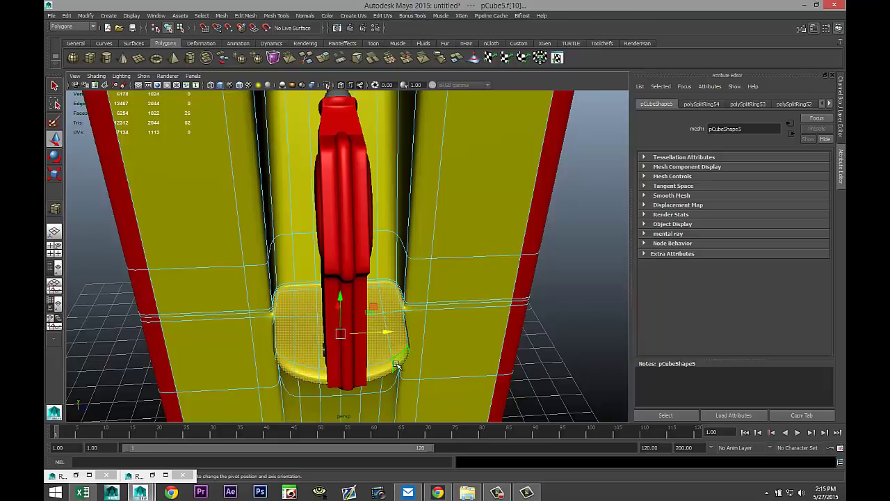
# Add the side faces and the curved underside faces of the nozzle holder shelf to the selection
pyautogui.keyDown('shift'); pyautogui.click(244, 369); pyautogui.keyUp('shift')
pyautogui.keyDown('alt'); pyautogui.moveTo(244, 368); pyautogui.dragTo(281, 369); pyautogui.keyUp('alt')
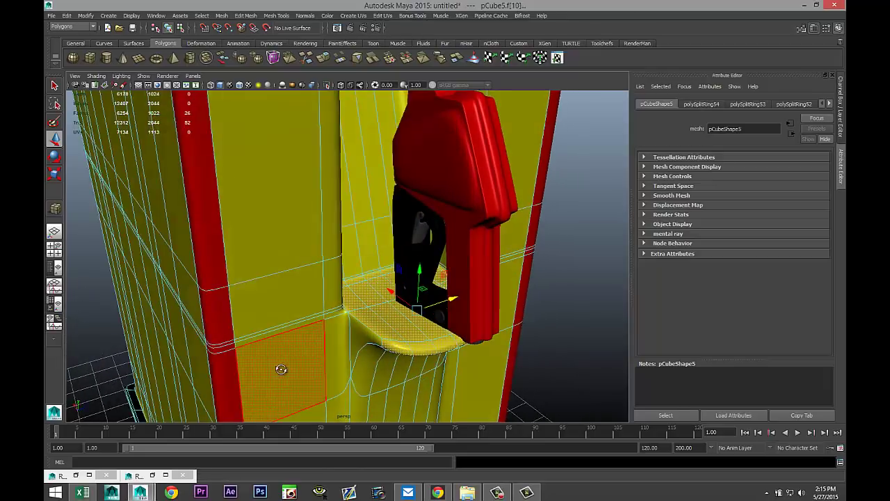
pyautogui.keyDown('shift'); pyautogui.click(369, 338); pyautogui.keyUp('shift')
pyautogui.keyDown('alt'); pyautogui.moveTo(482, 363); pyautogui.dragTo(334, 338); pyautogui.keyUp('alt')
pyautogui.keyDown('shift'); pyautogui.click(336, 365); pyautogui.keyUp('shift')
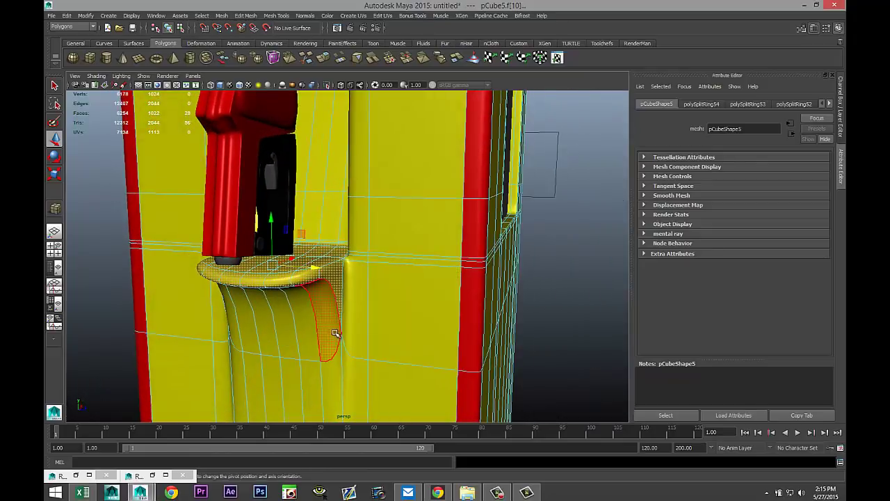
pyautogui.keyDown('shift'); pyautogui.click(240, 367); pyautogui.keyUp('shift')
pyautogui.keyDown('alt'); pyautogui.moveTo(240, 367); pyautogui.dragTo(288, 362); pyautogui.keyUp('alt')
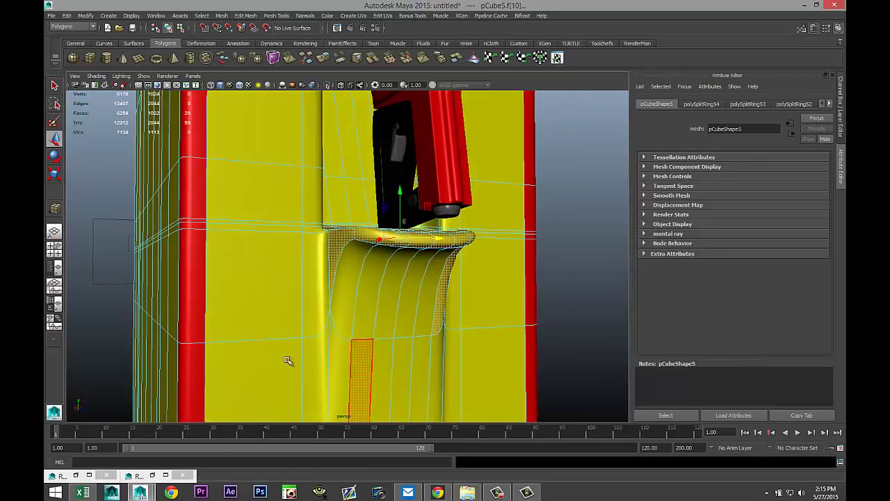
pyautogui.keyDown('shift'); pyautogui.doubleClick(343, 310); pyautogui.keyUp('shift')
# Add the full row of recessed faces running down below the nozzle holder shelf to the selection
pyautogui.keyDown('shift'); pyautogui.click(338, 361); pyautogui.keyUp('shift')
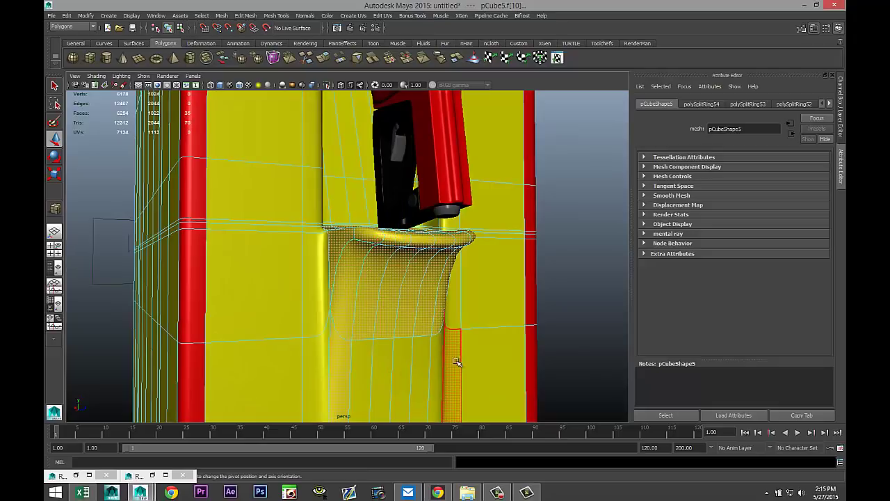
pyautogui.keyDown('alt'); pyautogui.moveTo(455, 362); pyautogui.dragTo(379, 355); pyautogui.keyUp('alt')
pyautogui.keyDown('shift'); pyautogui.doubleClick(320, 354); pyautogui.keyUp('shift')
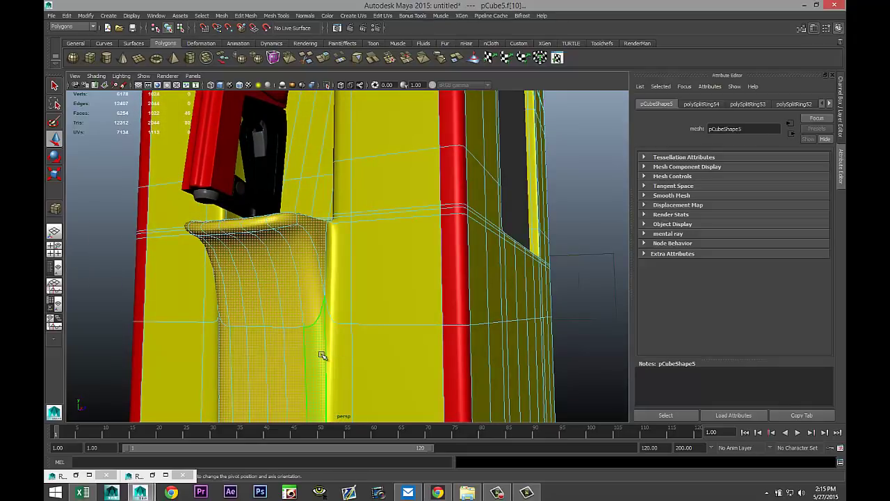
pyautogui.keyDown('alt'); pyautogui.moveTo(325, 353); pyautogui.dragTo(362, 260, button='middle'); pyautogui.keyUp('alt')
pyautogui.keyDown('alt'); pyautogui.moveTo(363, 259); pyautogui.dragTo(290, 275); pyautogui.keyUp('alt')
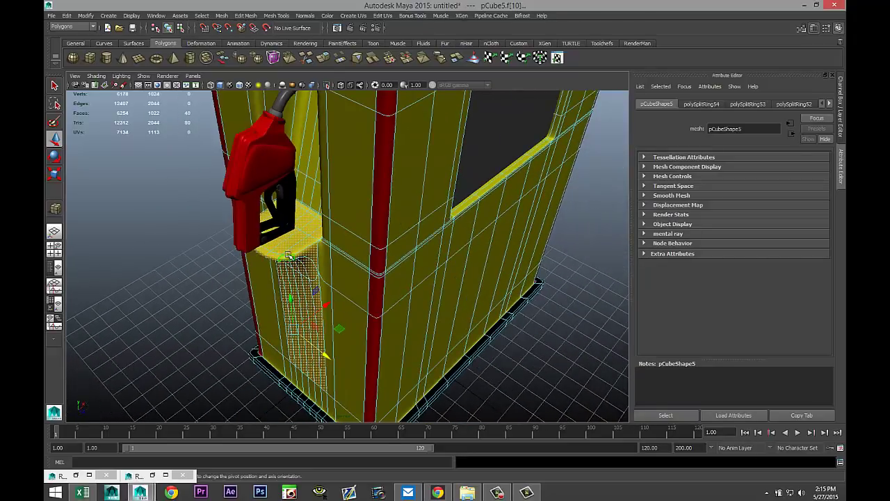
# Assign a new mia_material_x to the selected holder faces and replace its settings with the SatinedMetal preset
pyautogui.moveTo(292, 246); pyautogui.dragTo(306, 435, button='right')
pyautogui.click(345, 195)
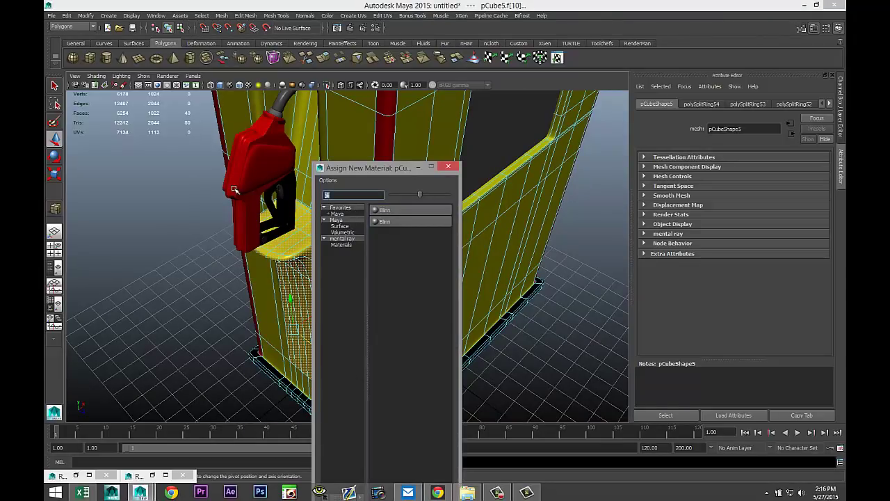
pyautogui.write('mia')
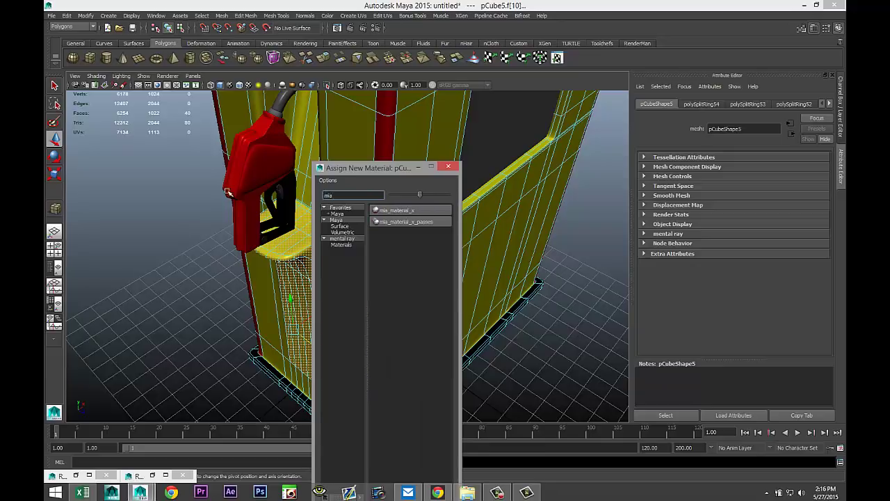
pyautogui.click(406, 212)
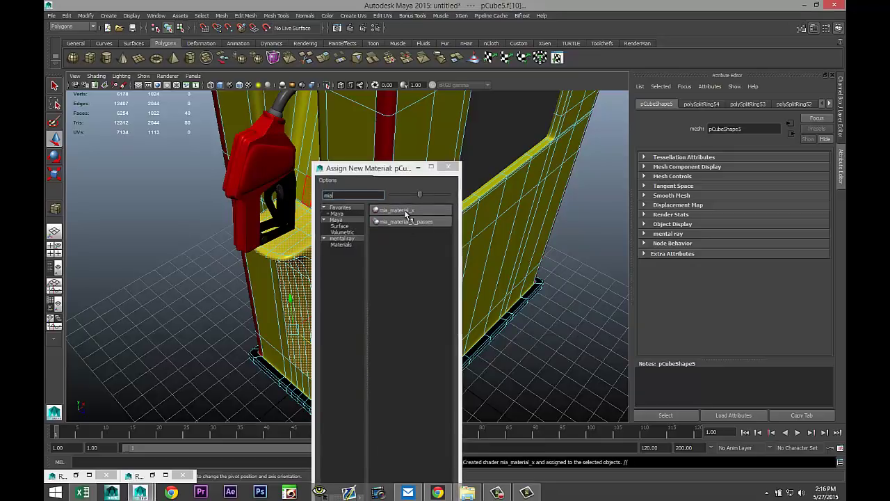
pyautogui.click(729, 105)
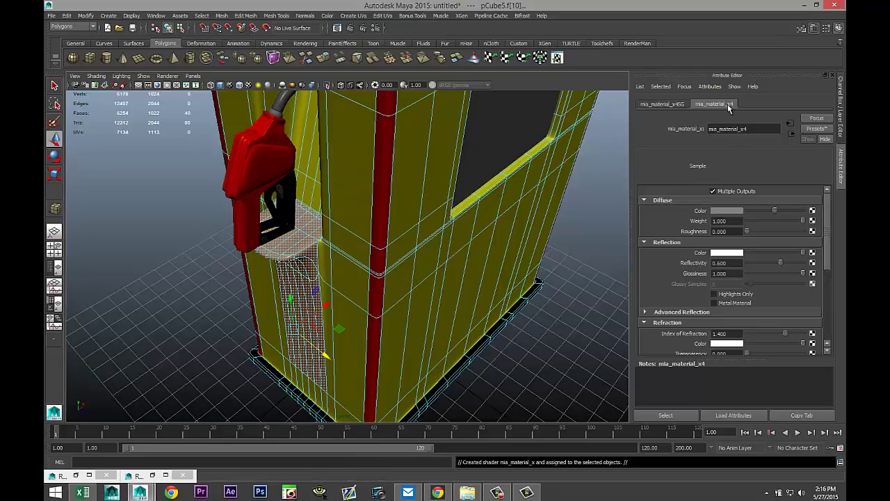
pyautogui.click(822, 132)
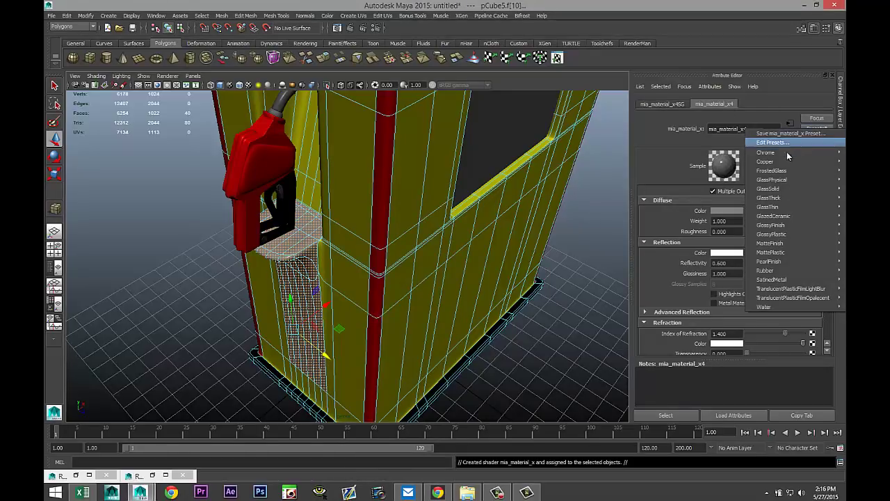
pyautogui.moveTo(782, 162)
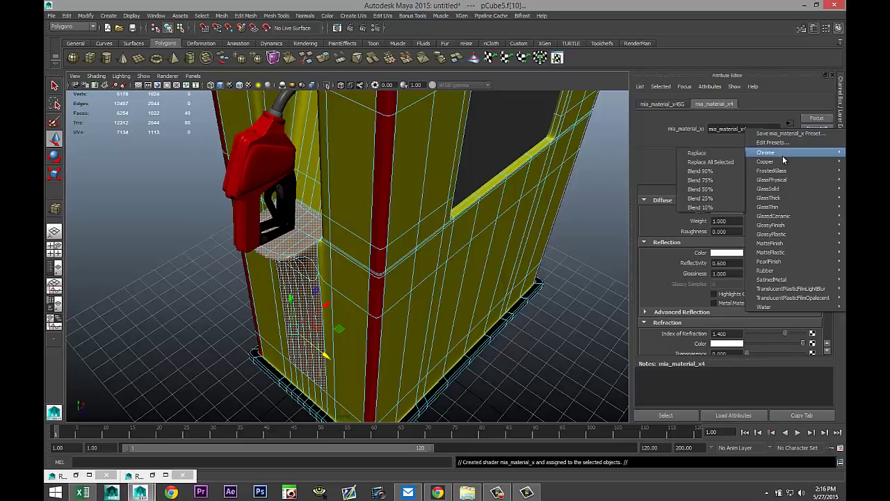
pyautogui.moveTo(780, 280)
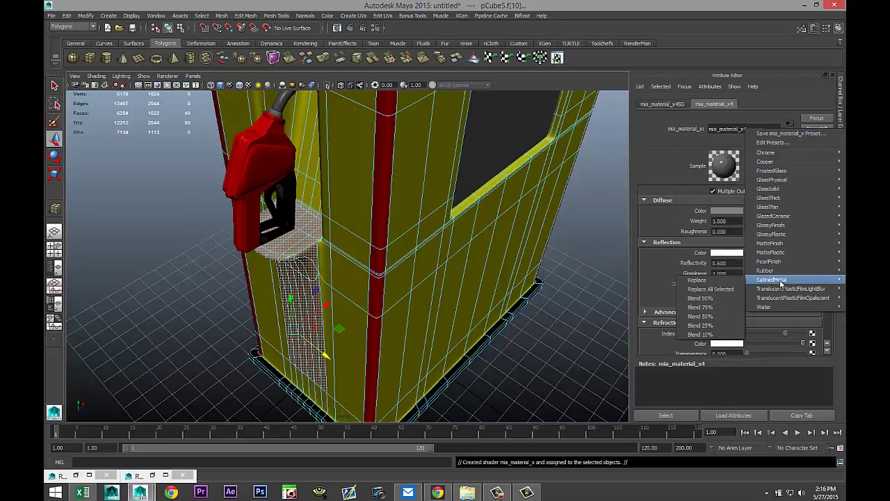
pyautogui.click(730, 281)
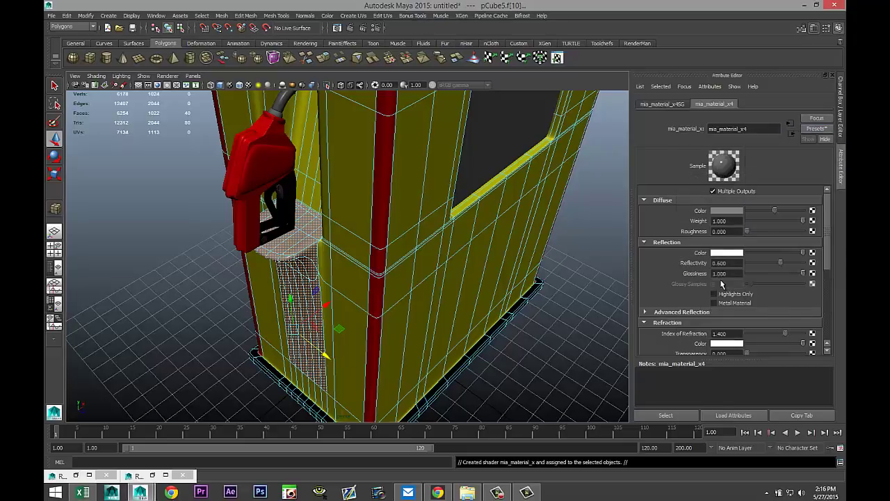
pyautogui.click(528, 337)
# Assign a new mia_material_x to the pipe collar beneath the globe and replace its settings with the Chrome preset
pyautogui.scroll(-5, 525, 334)
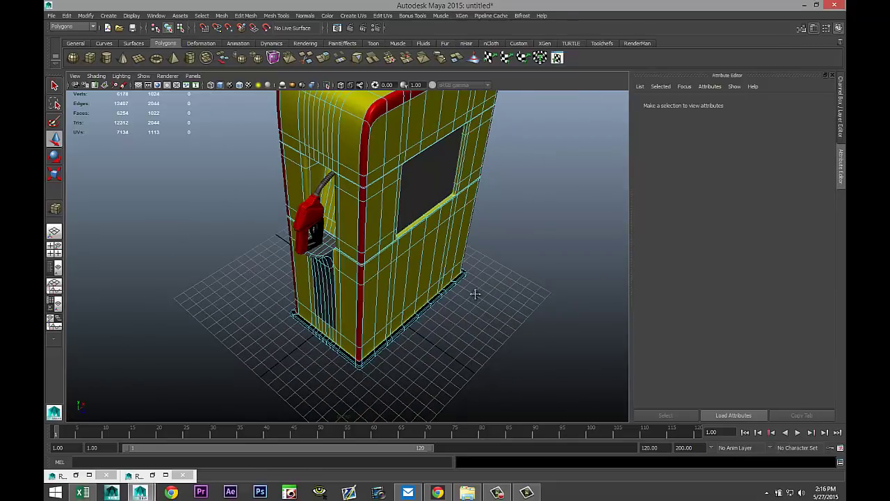
pyautogui.keyDown('alt'); pyautogui.moveTo(475, 294); pyautogui.dragTo(421, 350, button='middle'); pyautogui.keyUp('alt')
pyautogui.keyDown('alt'); pyautogui.moveTo(431, 350); pyautogui.dragTo(425, 351); pyautogui.keyUp('alt')
pyautogui.scroll(3, 426, 351)
pyautogui.keyDown('alt'); pyautogui.moveTo(489, 308); pyautogui.dragTo(485, 386); pyautogui.keyUp('alt')
pyautogui.scroll(2, 495, 375)
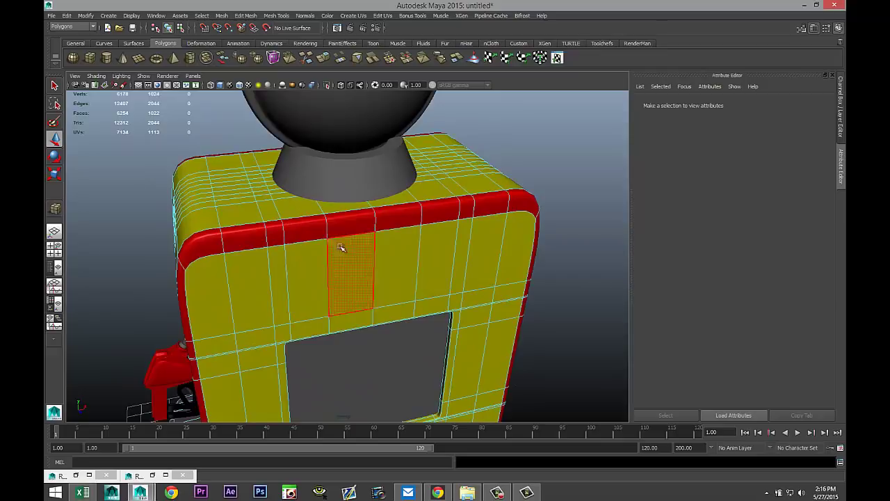
pyautogui.click(351, 172)
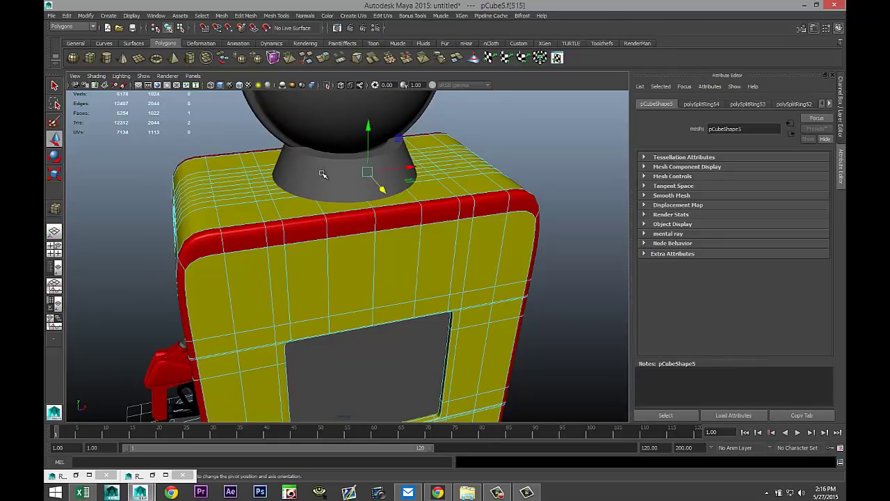
pyautogui.moveTo(322, 173); pyautogui.dragTo(350, 164, button='right')
pyautogui.click(338, 168)
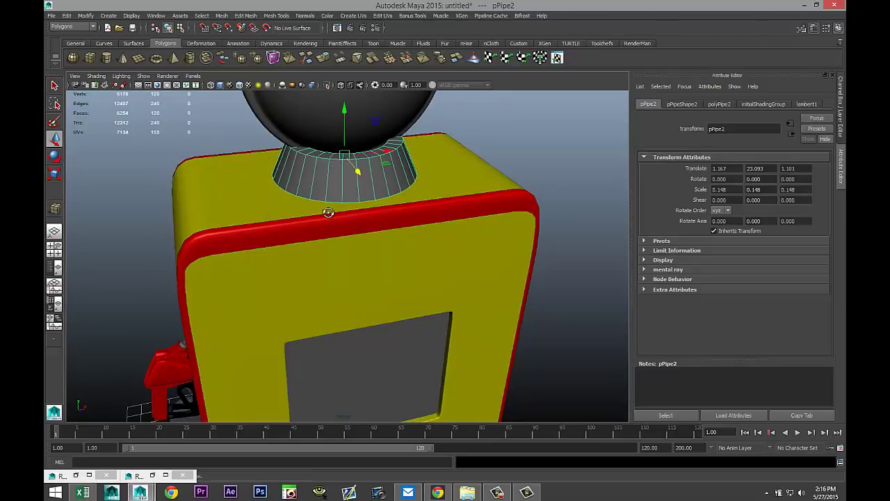
pyautogui.keyDown('alt'); pyautogui.moveTo(329, 212); pyautogui.dragTo(345, 211); pyautogui.keyUp('alt')
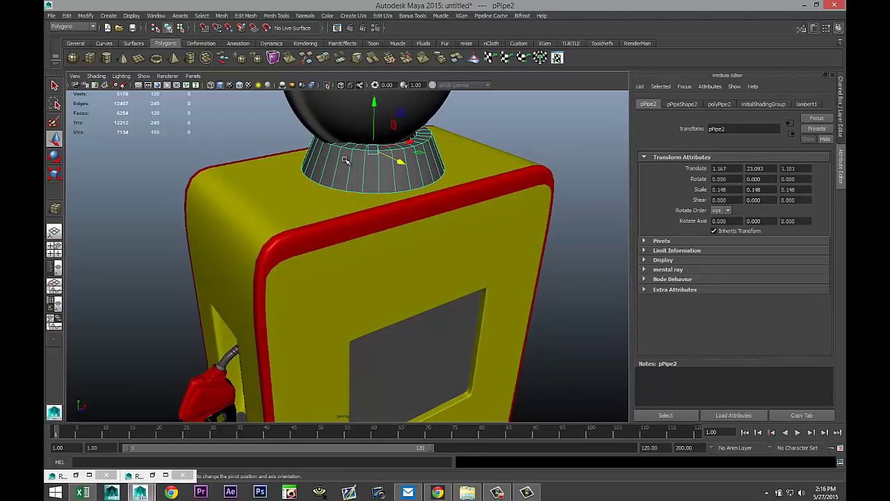
pyautogui.moveTo(343, 162); pyautogui.dragTo(357, 331, button='right')
pyautogui.click(389, 210)
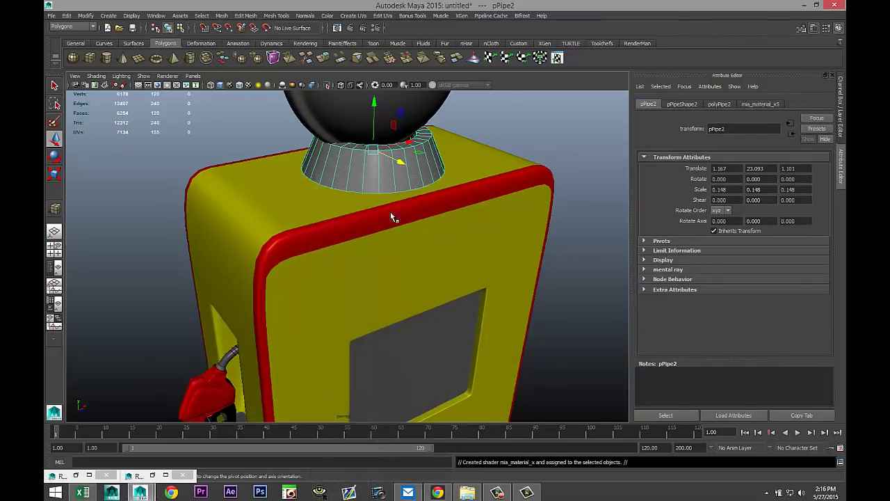
pyautogui.click(812, 130)
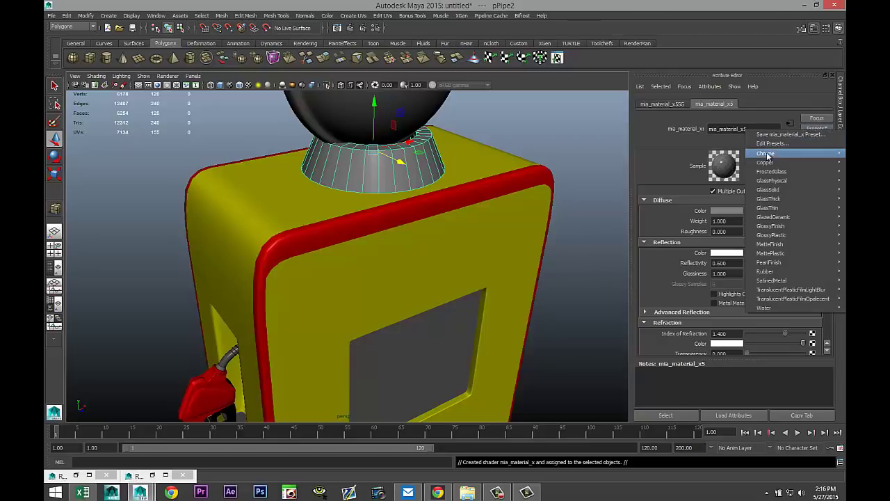
pyautogui.moveTo(760, 154)
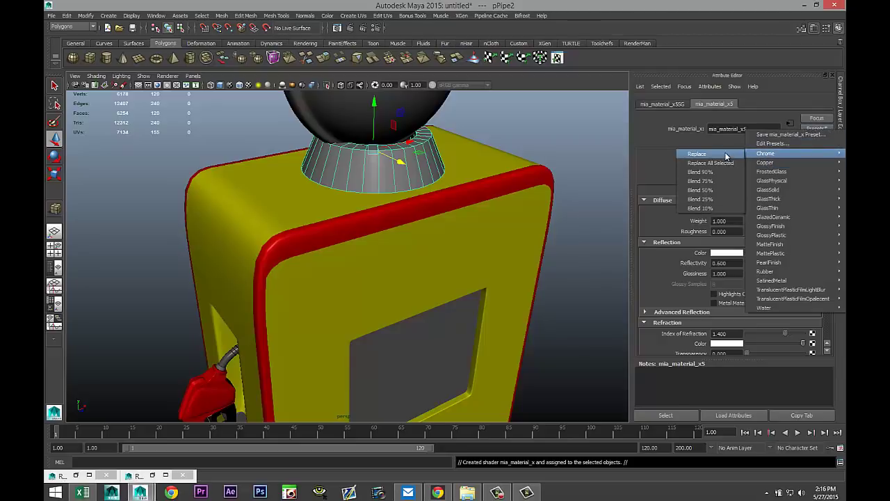
pyautogui.click(697, 154)
# Assign a new Blinn material to the globe and brighten its color to white
pyautogui.keyDown('alt'); pyautogui.moveTo(397, 271); pyautogui.dragTo(305, 326); pyautogui.keyUp('alt')
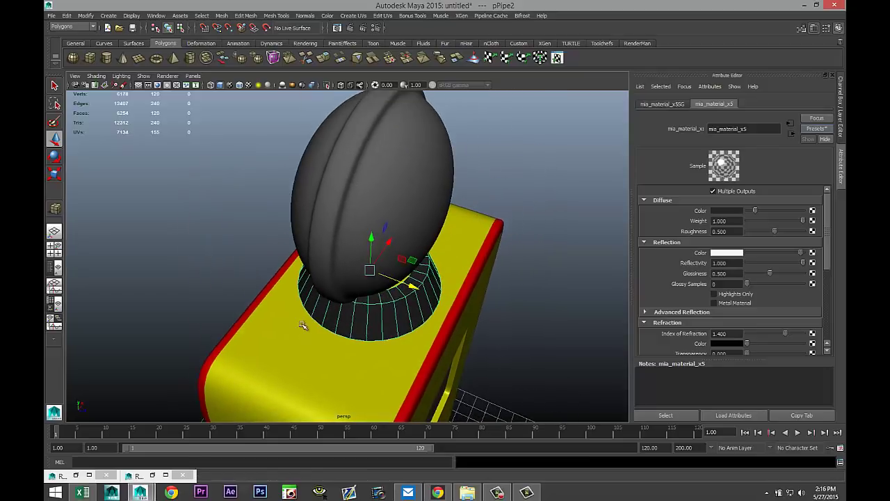
pyautogui.click(390, 162)
pyautogui.rightClick(393, 130)
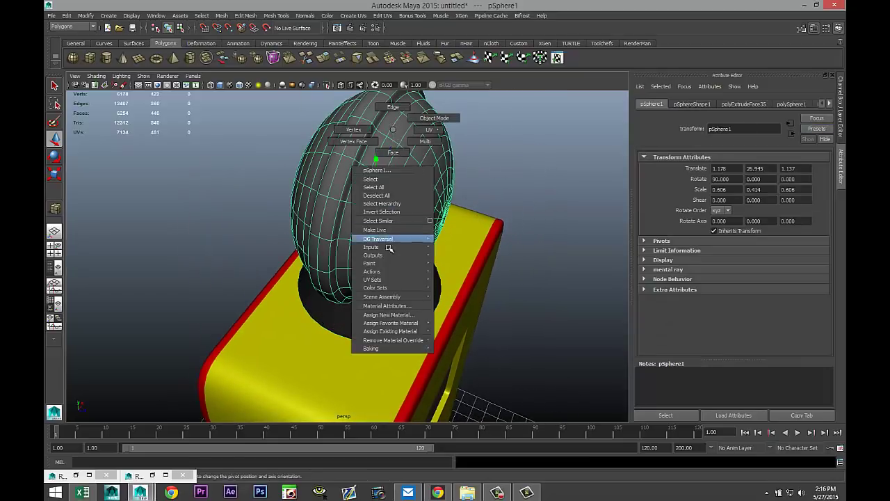
pyautogui.click(386, 314)
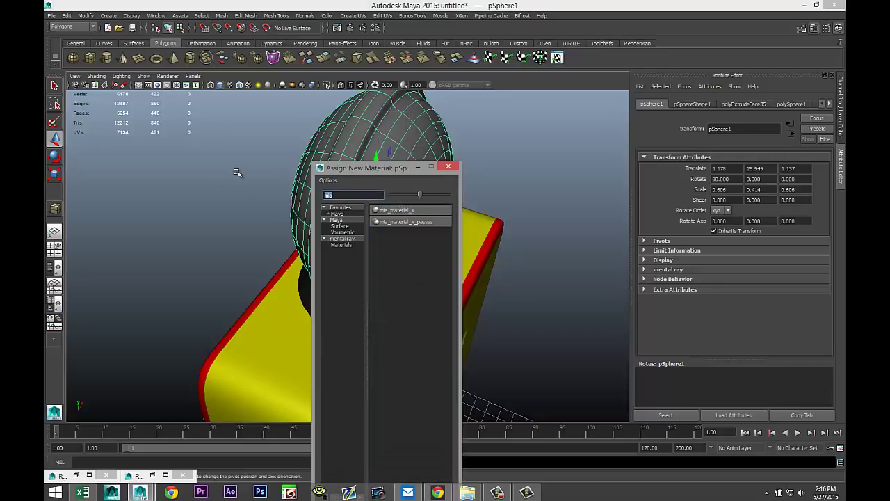
pyautogui.write('bl')
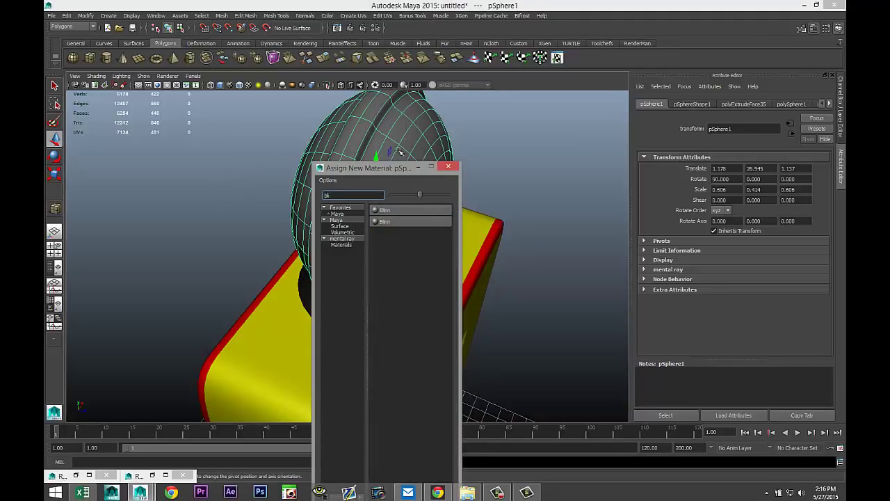
pyautogui.click(419, 213)
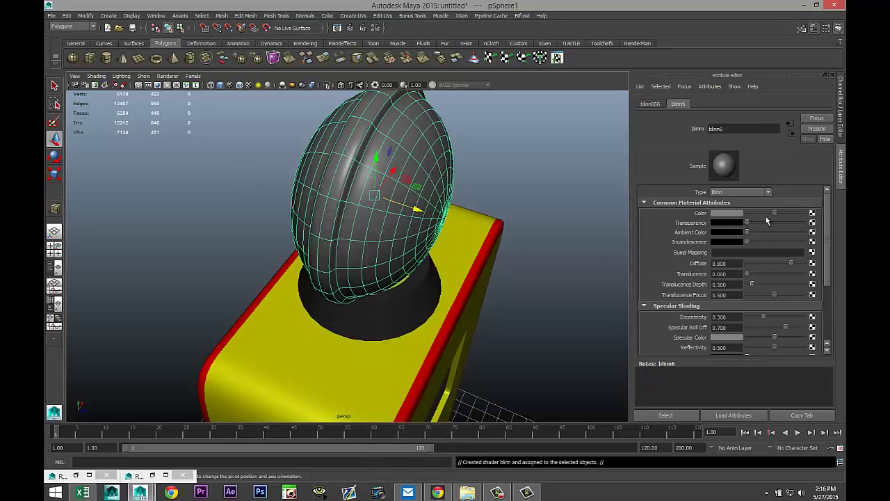
pyautogui.moveTo(774, 212); pyautogui.dragTo(805, 213)
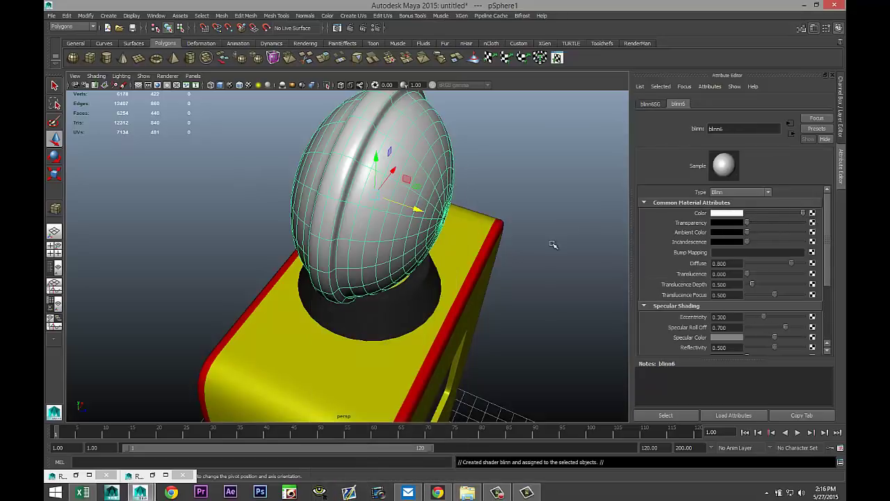
# Select the two outer face loops running around the raised band of the globe
pyautogui.scroll(3, 537, 251)
pyautogui.keyDown('alt'); pyautogui.moveTo(491, 244); pyautogui.dragTo(505, 246); pyautogui.keyUp('alt')
pyautogui.keyDown('alt'); pyautogui.moveTo(500, 245); pyautogui.dragTo(471, 355, button='middle'); pyautogui.keyUp('alt')
pyautogui.moveTo(380, 220); pyautogui.dragTo(375, 235, button='right')
pyautogui.click(375, 232)
pyautogui.doubleClick(376, 231)
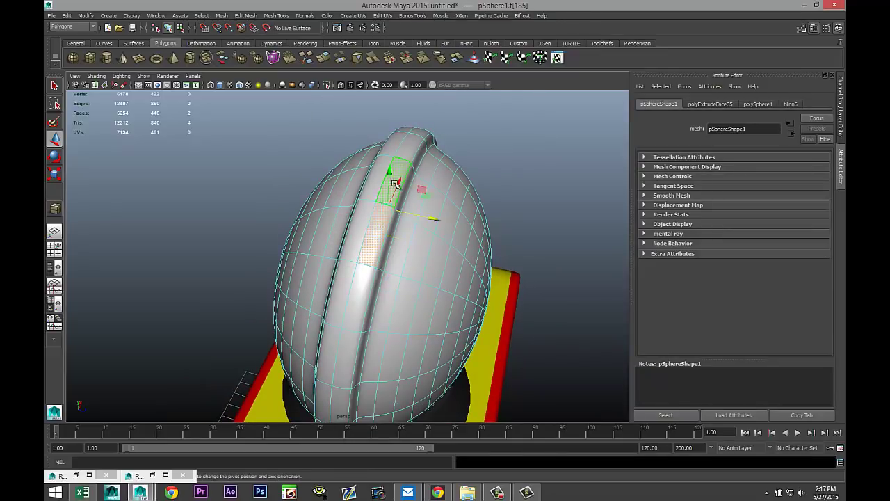
pyautogui.keyDown('shift'); pyautogui.doubleClick(370, 179); pyautogui.keyUp('shift')
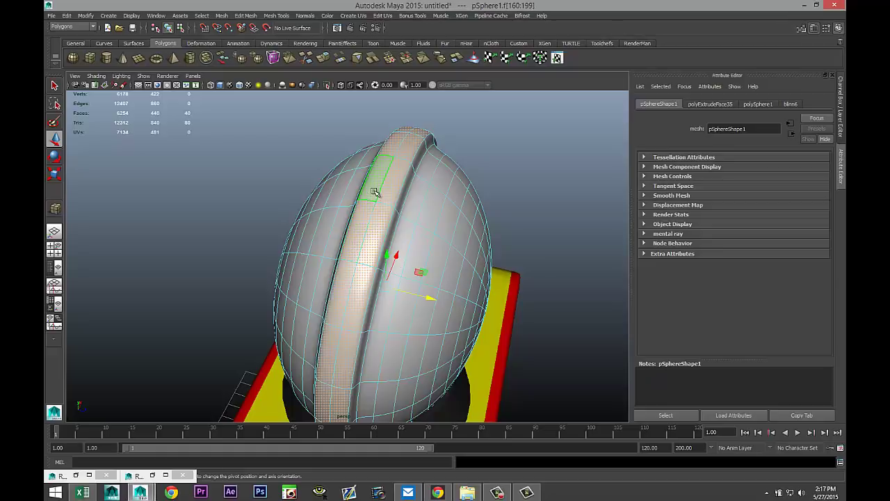
# Add the side face loops on both edges of the globe's raised band to the selection
pyautogui.keyDown('alt'); pyautogui.moveTo(468, 247); pyautogui.dragTo(313, 240); pyautogui.keyUp('alt')
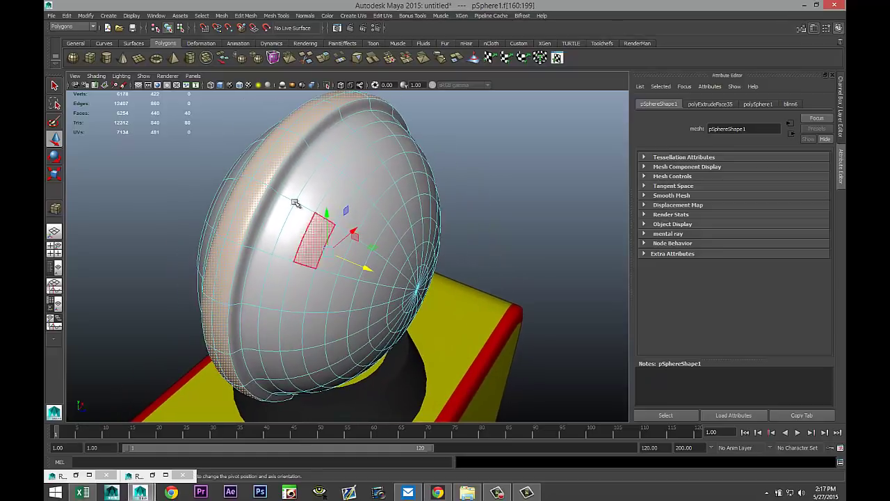
pyautogui.keyDown('shift'); pyautogui.click(314, 134); pyautogui.keyUp('shift')
pyautogui.keyDown('shift'); pyautogui.doubleClick(314, 135); pyautogui.keyUp('shift')
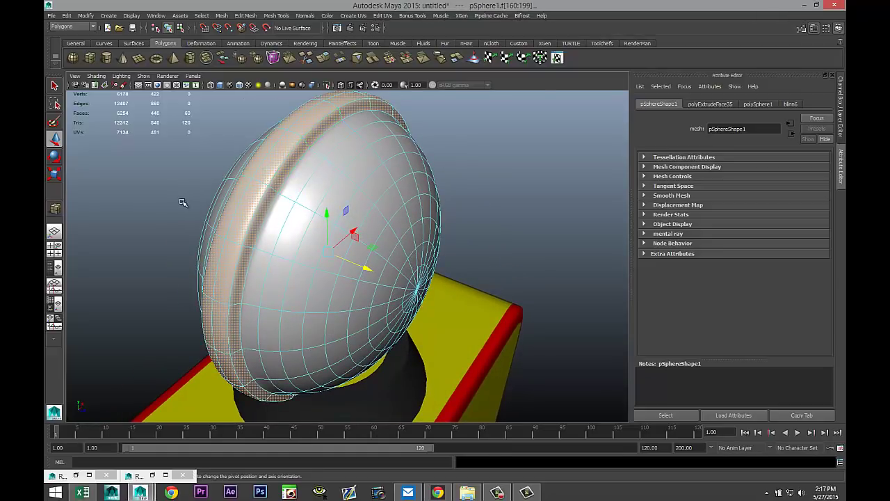
pyautogui.keyDown('alt'); pyautogui.moveTo(183, 195); pyautogui.dragTo(360, 209); pyautogui.keyUp('alt')
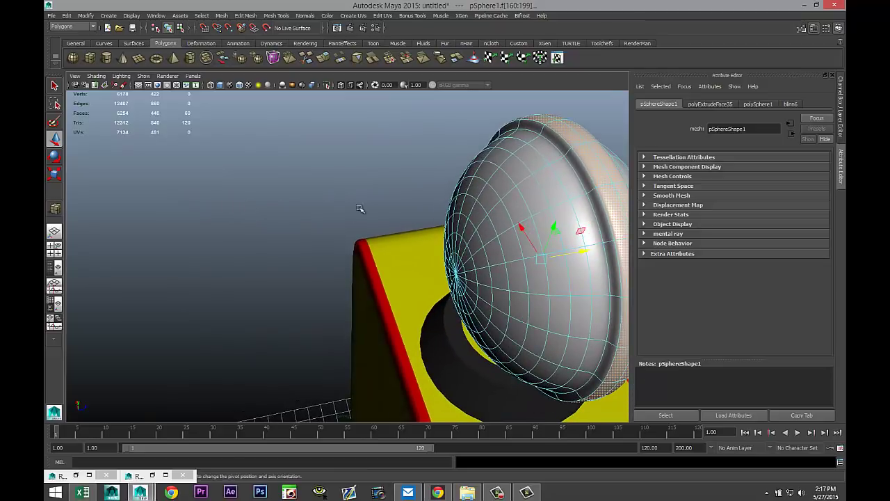
pyautogui.keyDown('shift'); pyautogui.click(566, 148); pyautogui.keyUp('shift')
pyautogui.keyDown('shift'); pyautogui.doubleClick(566, 148); pyautogui.keyUp('shift')
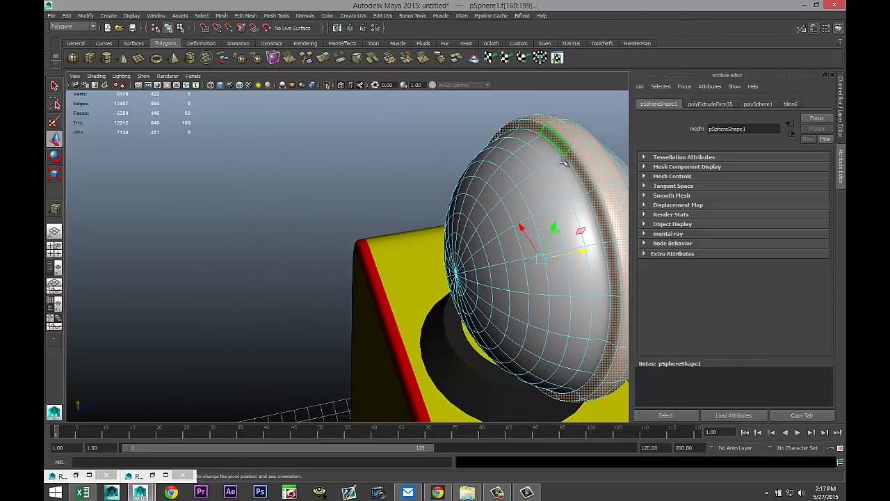
# Assign a new Blinn material to the selected band faces, color it red and edit its reflectivity
pyautogui.moveTo(595, 162); pyautogui.dragTo(571, 350, button='right')
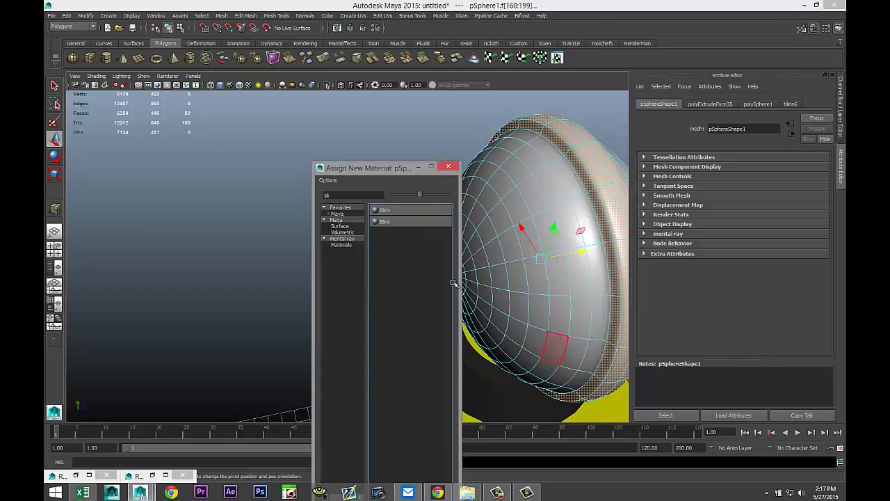
pyautogui.click(404, 209)
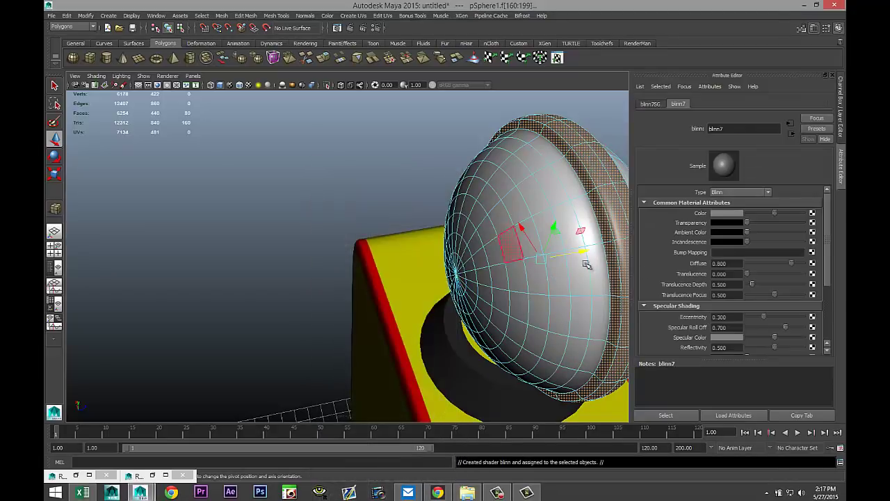
pyautogui.click(736, 217)
pyautogui.click(697, 189)
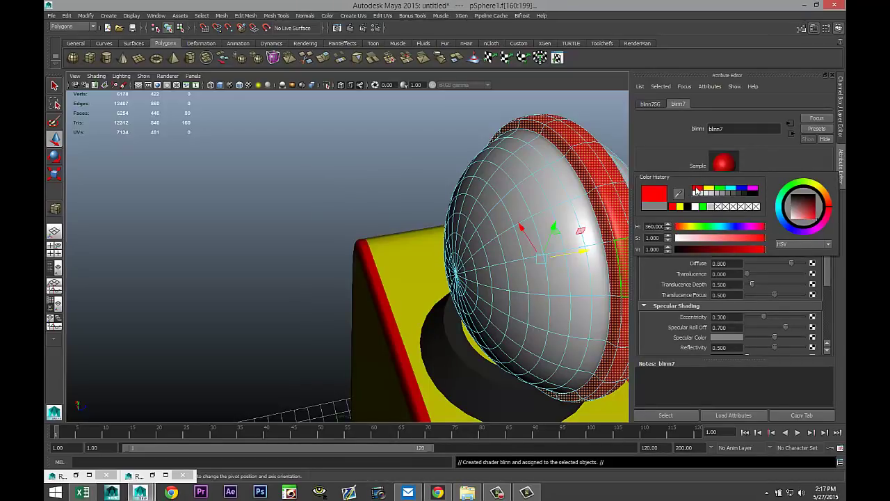
pyautogui.scroll(-2, 732, 313)
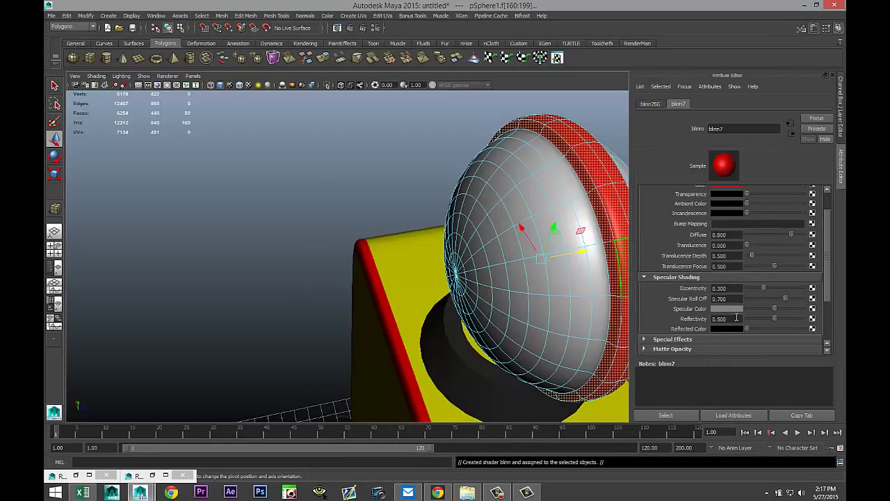
pyautogui.doubleClick(736, 317)
pyautogui.press('Return')
pyautogui.click(329, 225)
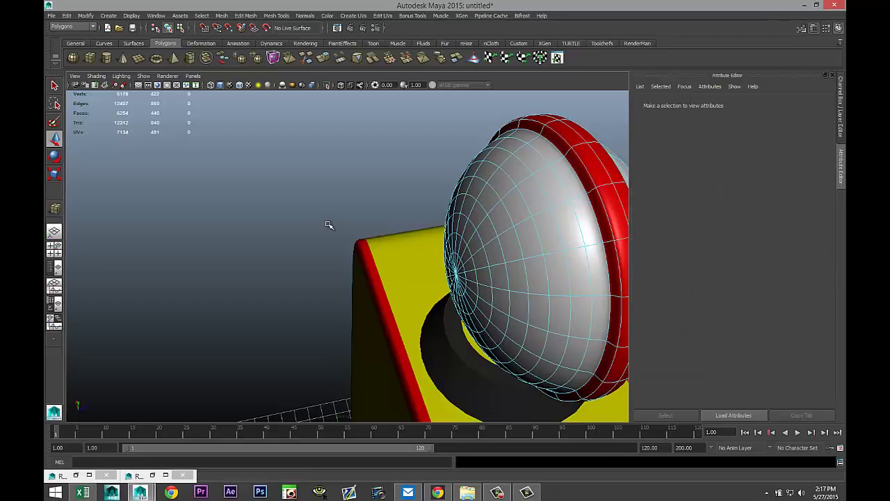
# Select only the two outer face loops of the globe's red band, leaving out its side faces
pyautogui.keyDown('alt'); pyautogui.moveTo(314, 221); pyautogui.dragTo(213, 215); pyautogui.keyUp('alt')
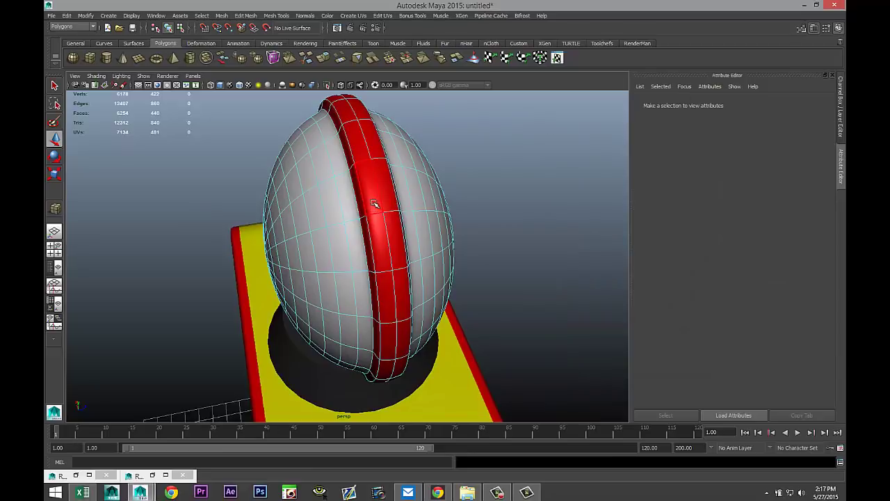
pyautogui.click(370, 189)
pyautogui.keyDown('shift'); pyautogui.doubleClick(363, 149); pyautogui.keyUp('shift')
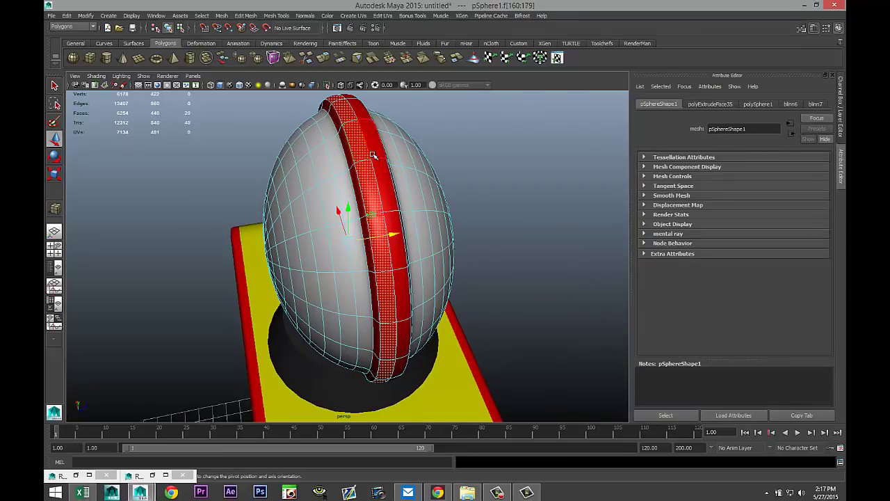
pyautogui.keyDown('shift'); pyautogui.doubleClick(367, 128); pyautogui.keyUp('shift')
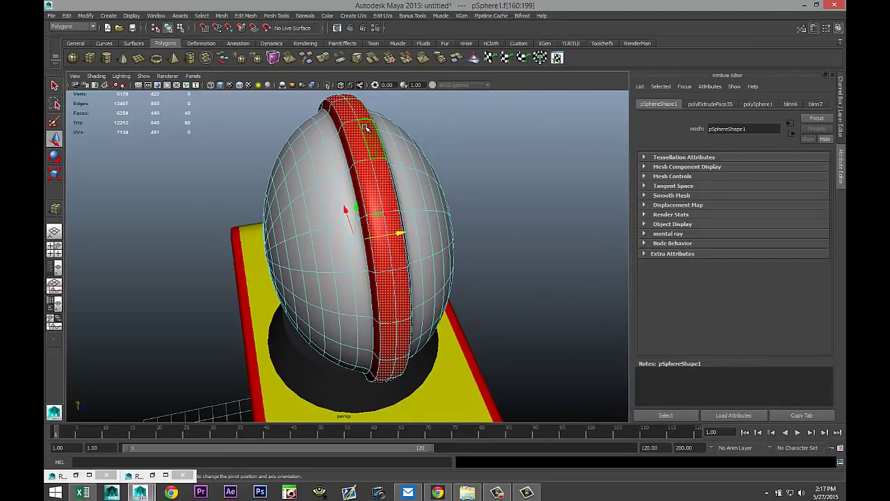
# Assign a new Blinn material to the selected outer band faces with a yellow color and a reflectivity of 1
pyautogui.moveTo(365, 127); pyautogui.dragTo(362, 311, button='right')
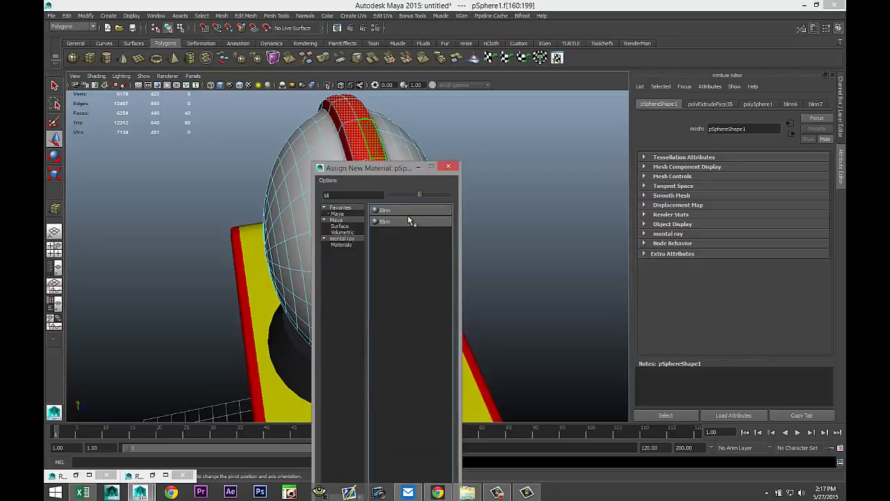
pyautogui.click(400, 209)
pyautogui.scroll(2, 755, 245)
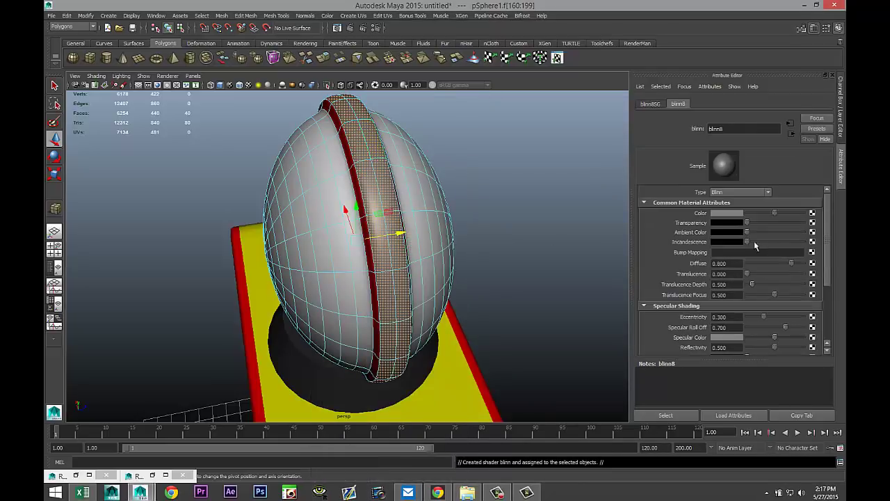
pyautogui.click(729, 213)
pyautogui.click(703, 189)
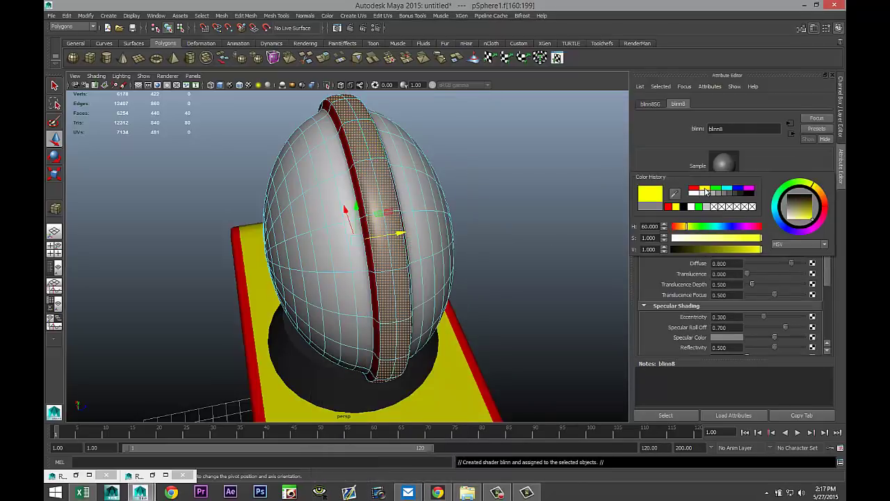
pyautogui.scroll(-4, 735, 303)
pyautogui.click(732, 265)
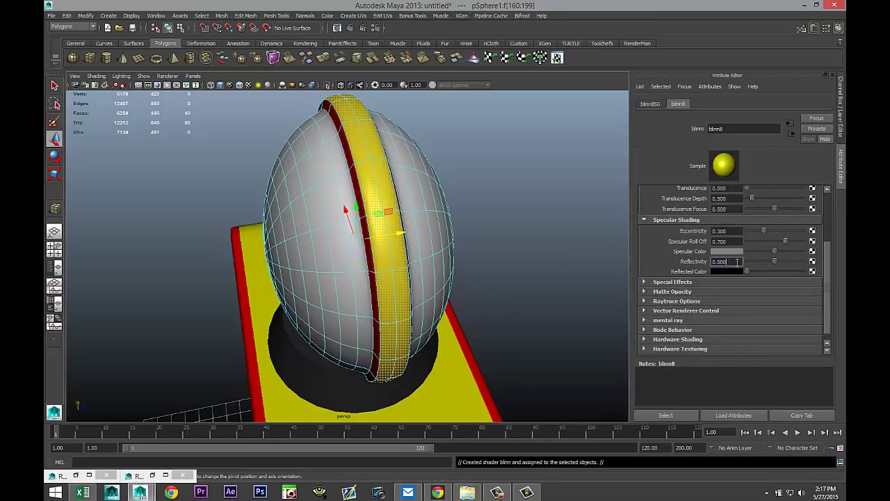
pyautogui.write('1')
pyautogui.press('Return')
pyautogui.click(525, 248)
pyautogui.keyDown('alt'); pyautogui.moveTo(527, 244); pyautogui.dragTo(498, 240, button='right'); pyautogui.keyUp('alt')
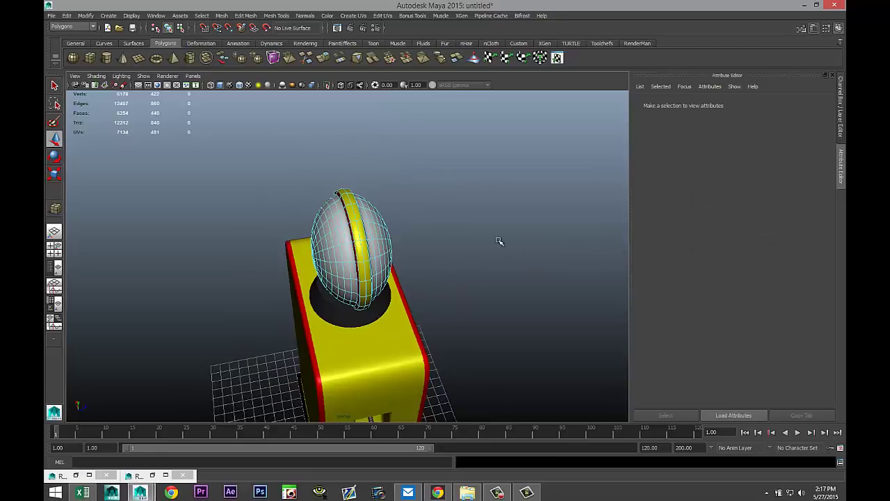
pyautogui.keyDown('alt'); pyautogui.moveTo(464, 258); pyautogui.dragTo(368, 232); pyautogui.keyUp('alt')
pyautogui.keyDown('alt'); pyautogui.moveTo(381, 225); pyautogui.dragTo(458, 281, button='middle'); pyautogui.keyUp('alt')
pyautogui.keyDown('alt'); pyautogui.moveTo(459, 281); pyautogui.dragTo(485, 224, button='right'); pyautogui.keyUp('alt')
pyautogui.keyDown('alt'); pyautogui.moveTo(484, 224); pyautogui.dragTo(516, 278); pyautogui.keyUp('alt')
pyautogui.scroll(2, 519, 278)
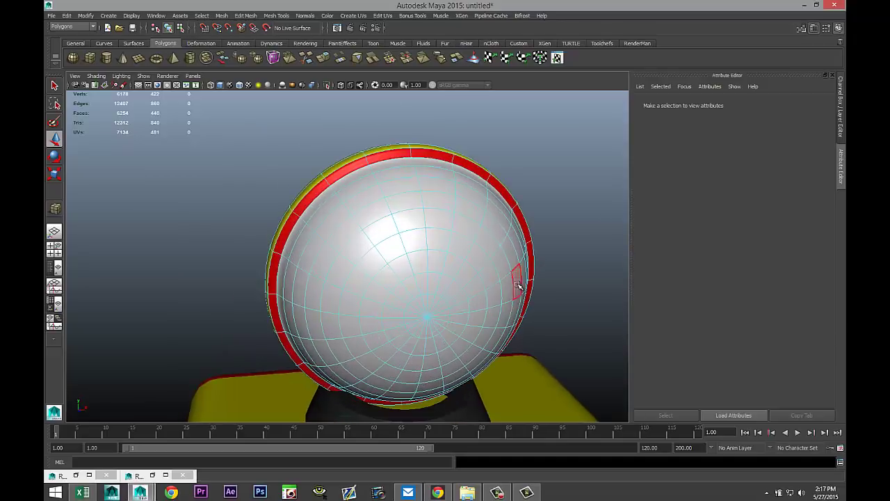
pyautogui.click(435, 304)
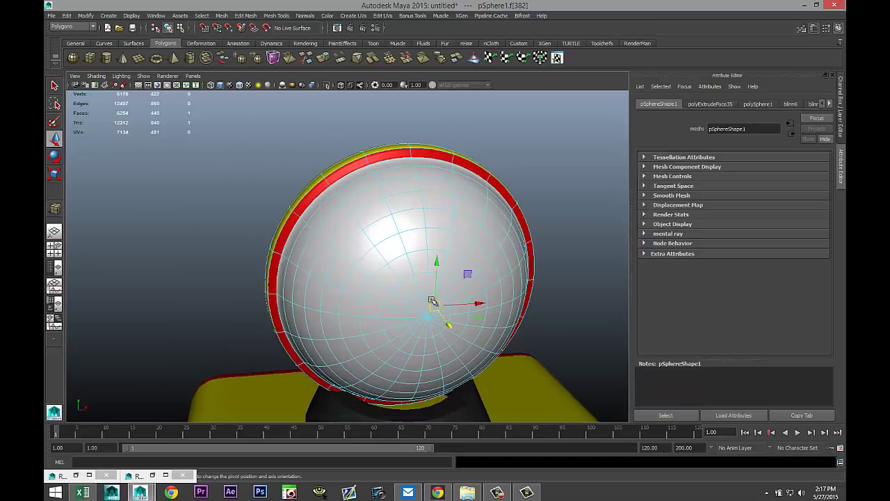
pyautogui.keyDown('shift'); pyautogui.click(430, 298); pyautogui.keyUp('shift')
pyautogui.scroll(2, 449, 326)
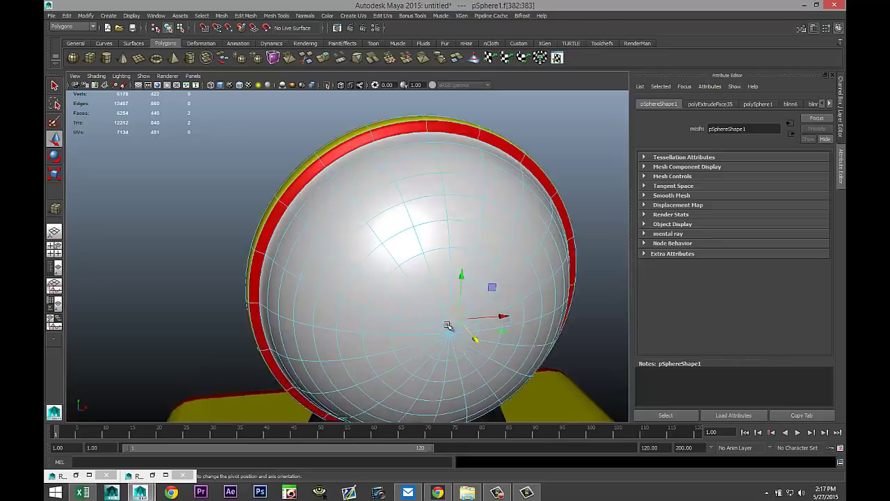
pyautogui.keyDown('alt'); pyautogui.moveTo(534, 344); pyautogui.dragTo(476, 286); pyautogui.keyUp('alt')
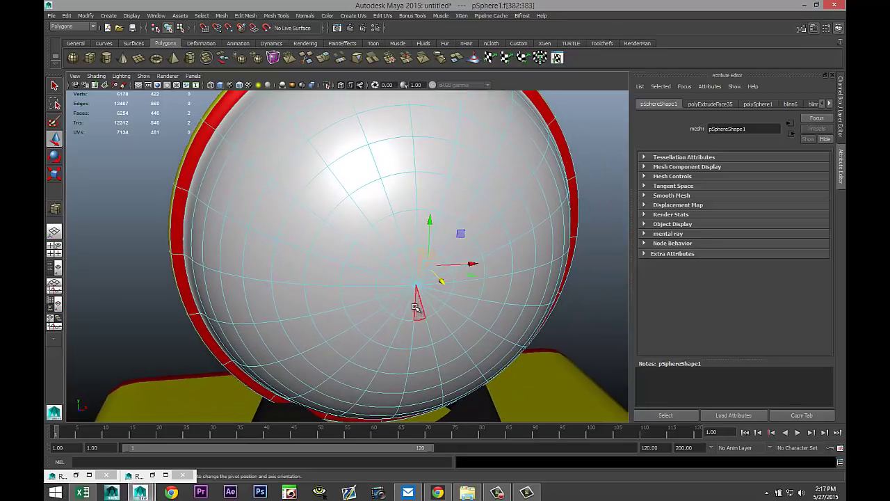
pyautogui.doubleClick(422, 312)
pyautogui.click(596, 333)
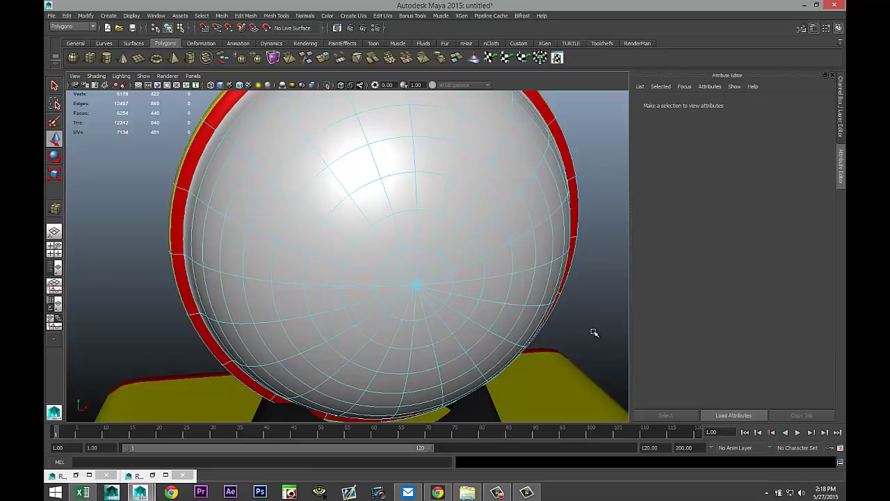
# Select the full ring of triangular faces around the pole at the center of the globe's front
pyautogui.click(423, 322)
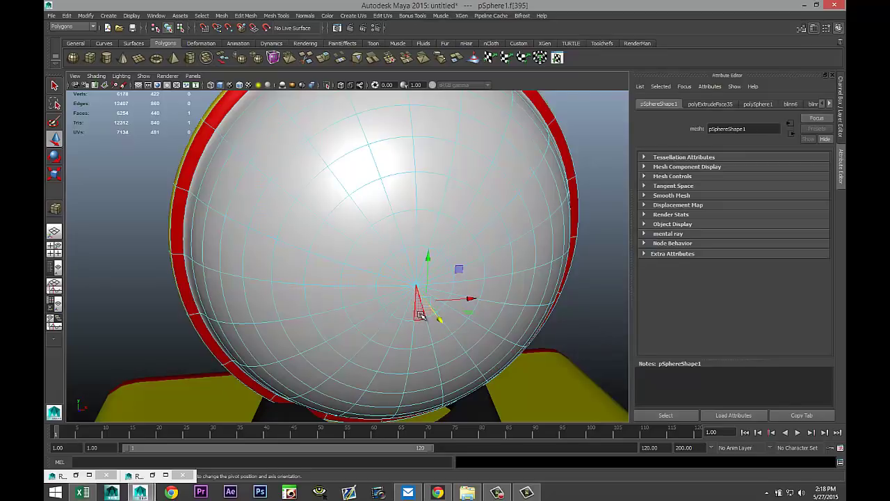
pyautogui.keyDown('shift'); pyautogui.click(419, 313); pyautogui.keyUp('shift')
pyautogui.keyDown('shift'); pyautogui.click(410, 315); pyautogui.keyUp('shift')
pyautogui.keyDown('shift'); pyautogui.click(393, 307); pyautogui.keyUp('shift')
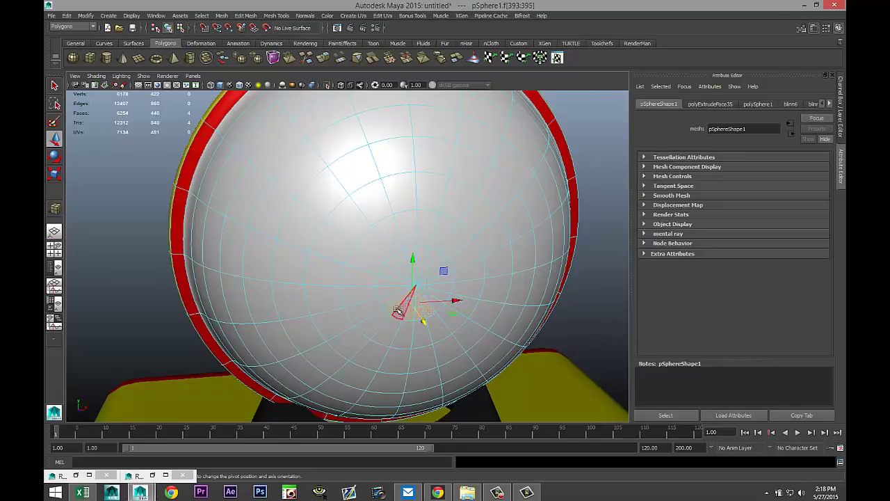
pyautogui.keyDown('shift'); pyautogui.click(402, 312); pyautogui.keyUp('shift')
pyautogui.keyDown('shift'); pyautogui.click(379, 290); pyautogui.keyUp('shift')
pyautogui.keyDown('shift'); pyautogui.click(380, 278); pyautogui.keyUp('shift')
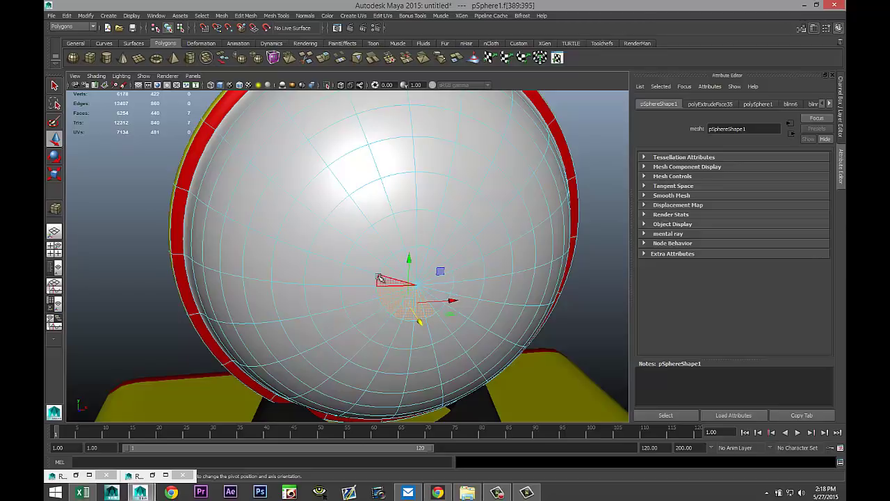
pyautogui.keyDown('shift'); pyautogui.click(397, 264); pyautogui.keyUp('shift')
pyautogui.keyDown('shift'); pyautogui.click(402, 259); pyautogui.keyUp('shift')
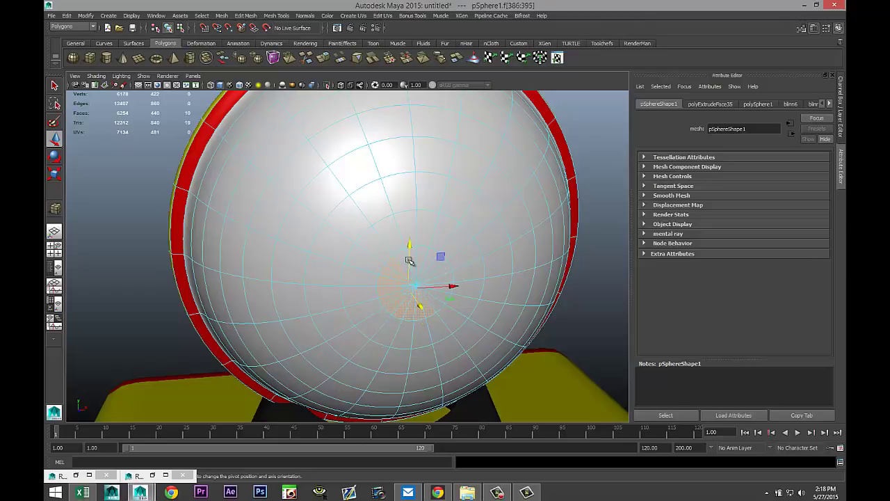
pyautogui.keyDown('shift'); pyautogui.click(412, 255); pyautogui.keyUp('shift')
pyautogui.keyDown('shift'); pyautogui.click(419, 256); pyautogui.keyUp('shift')
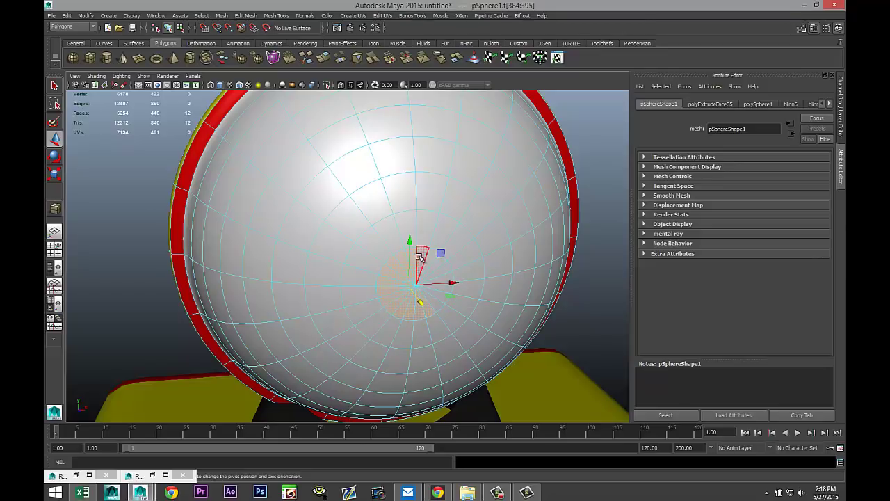
pyautogui.keyDown('shift'); pyautogui.click(419, 257); pyautogui.keyUp('shift')
pyautogui.keyDown('shift'); pyautogui.click(428, 260); pyautogui.keyUp('shift')
pyautogui.keyDown('shift'); pyautogui.click(438, 264); pyautogui.keyUp('shift')
pyautogui.keyDown('shift'); pyautogui.click(444, 271); pyautogui.keyUp('shift')
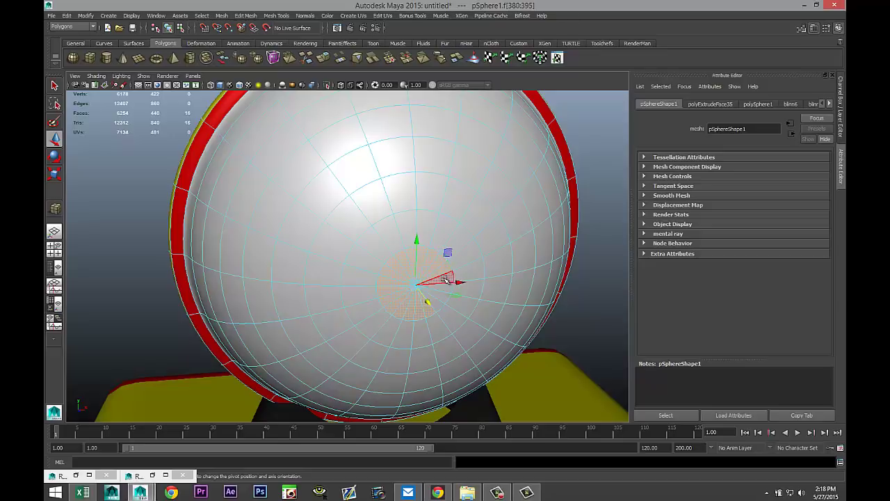
pyautogui.keyDown('shift'); pyautogui.click(445, 279); pyautogui.keyUp('shift')
pyautogui.keyDown('shift'); pyautogui.click(448, 288); pyautogui.keyUp('shift')
pyautogui.keyDown('shift'); pyautogui.click(444, 297); pyautogui.keyUp('shift')
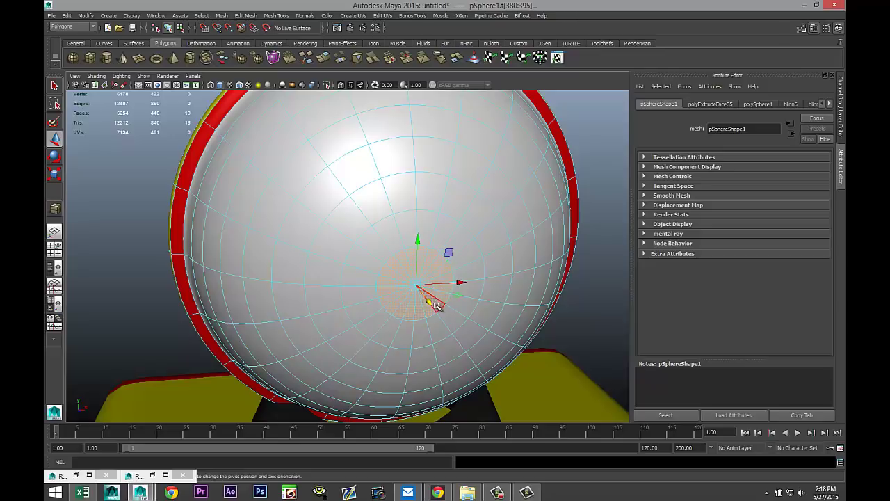
pyautogui.keyDown('shift'); pyautogui.click(435, 306); pyautogui.keyUp('shift')
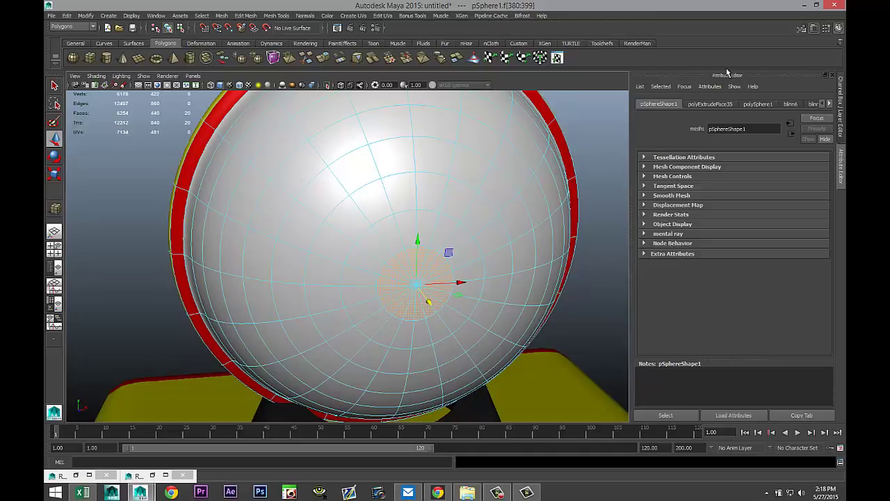
# Grow the pole face selection outward until it covers the globe's entire front up to the raised red band
pyautogui.hotkey('shift', '.')
pyautogui.hotkey('shift', '.')
pyautogui.hotkey('shift', '.')
pyautogui.hotkey('shift', '.')
pyautogui.hotkey('shift', '.')
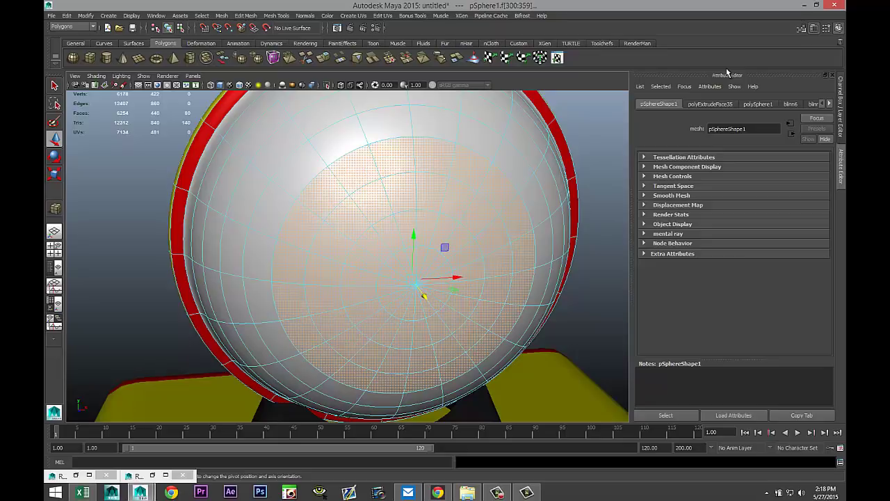
pyautogui.hotkey('shift', '.')
pyautogui.hotkey('shift', '.')
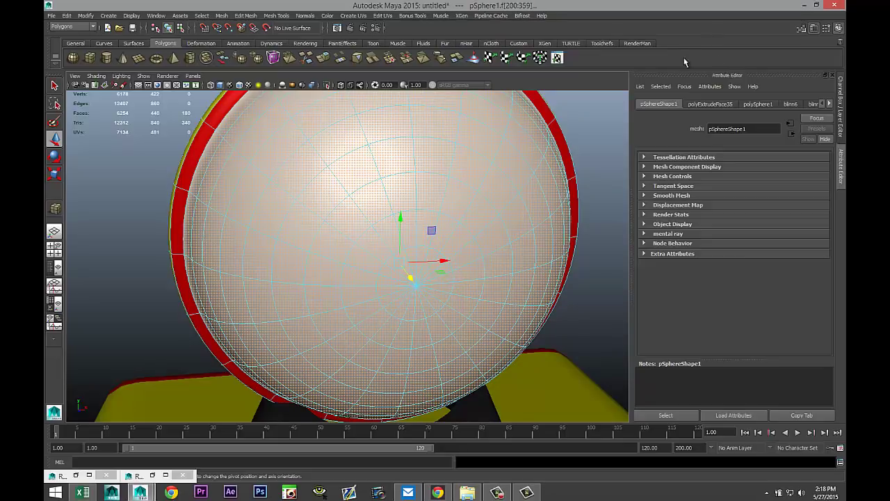
# Assign a new Blinn material to the selected front faces of the globe
pyautogui.rightClick(468, 168)
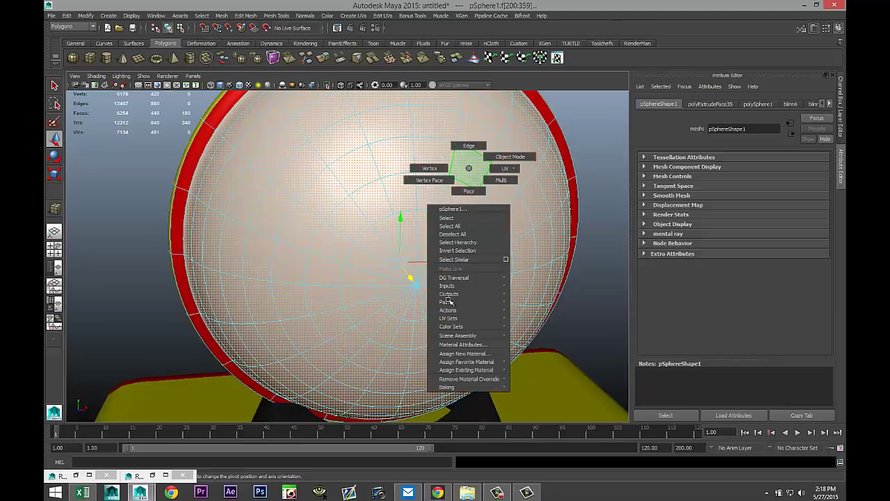
pyautogui.click(464, 353)
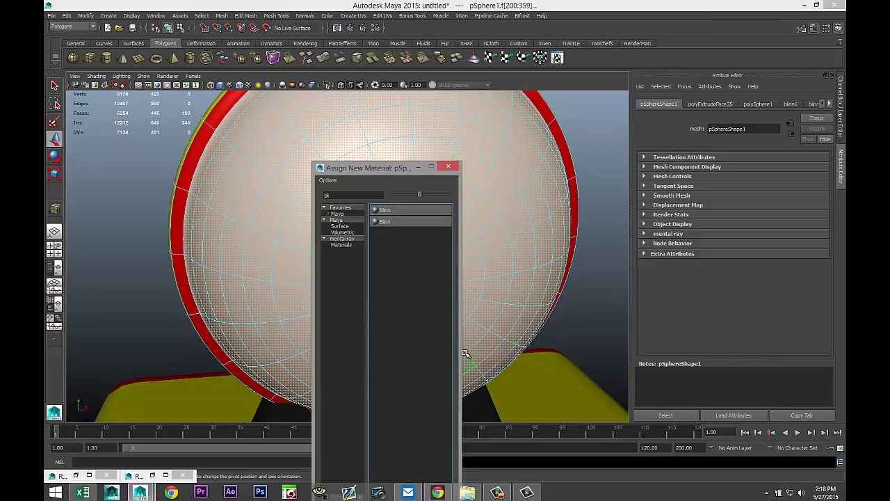
pyautogui.click(409, 210)
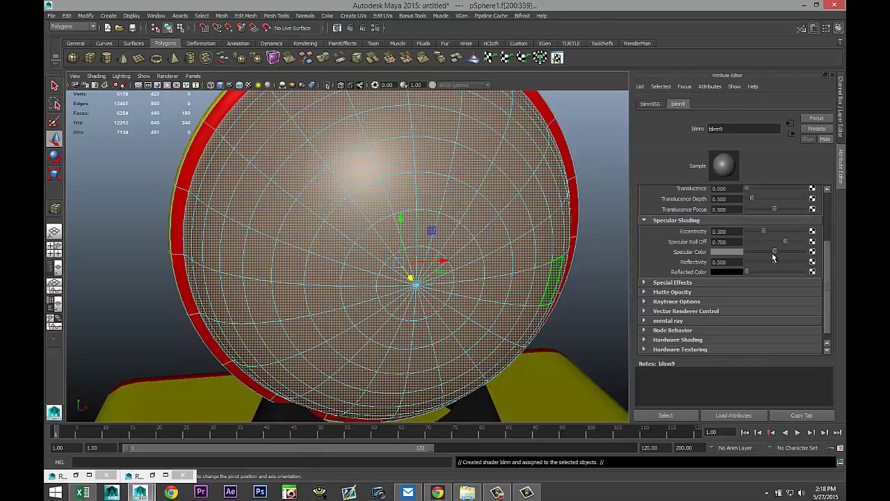
# Connect a File texture to the color of the globe's new Blinn material
pyautogui.scroll(3, 776, 255)
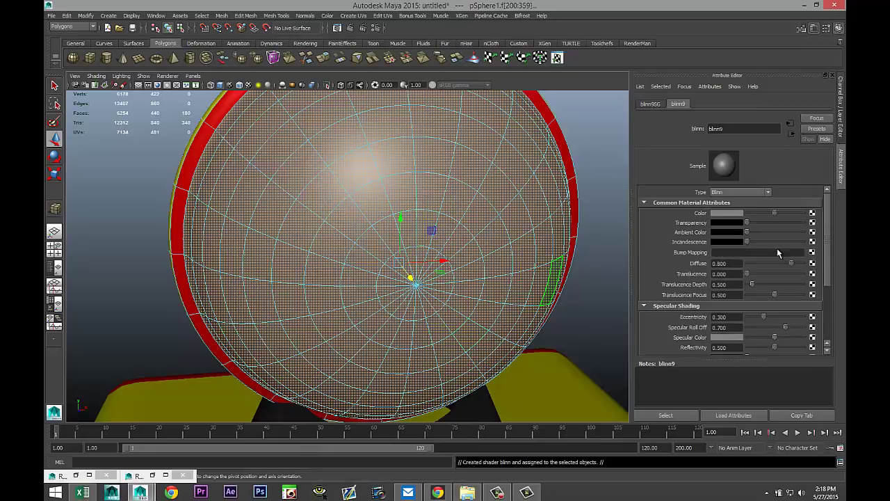
pyautogui.click(812, 214)
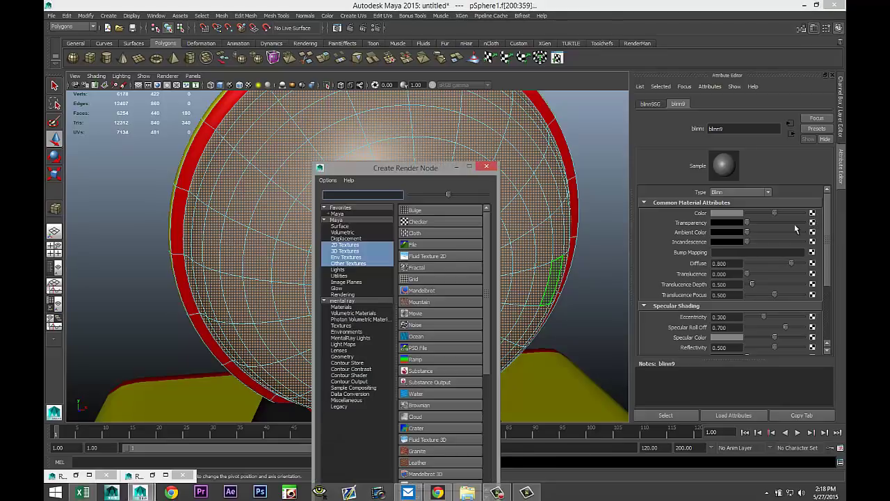
pyautogui.click(414, 246)
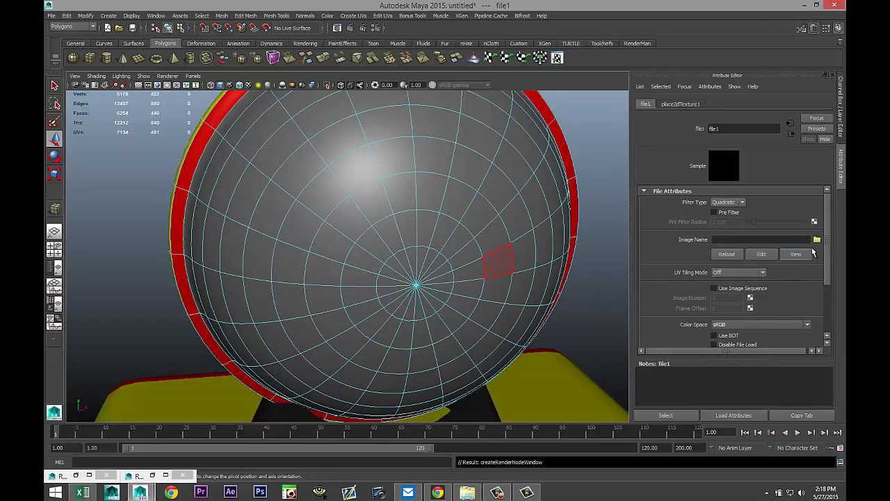
# Load Shell logo.jpg from the Desktop's Gaspump folder into the file texture and turn on textured display in the viewport
pyautogui.click(817, 240)
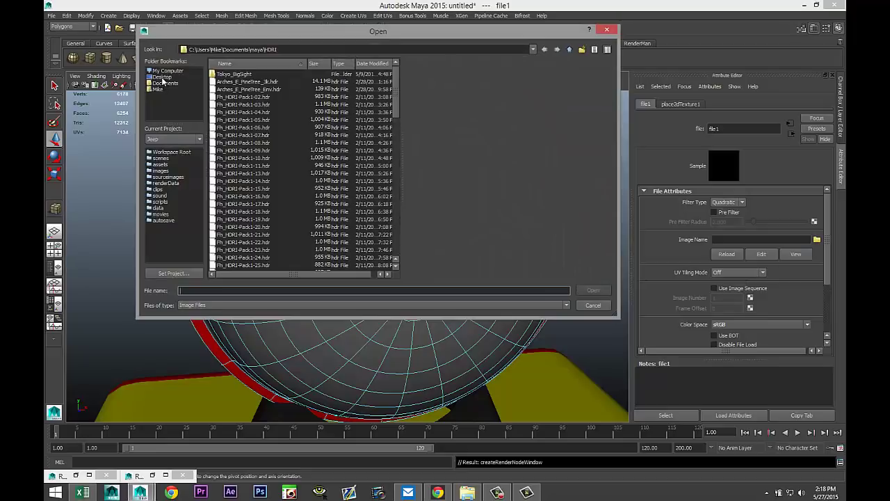
pyautogui.click(163, 77)
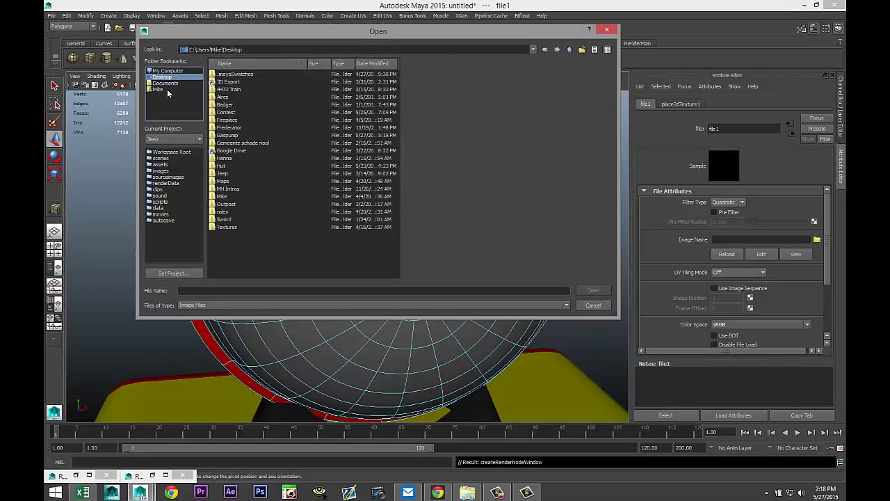
pyautogui.doubleClick(228, 135)
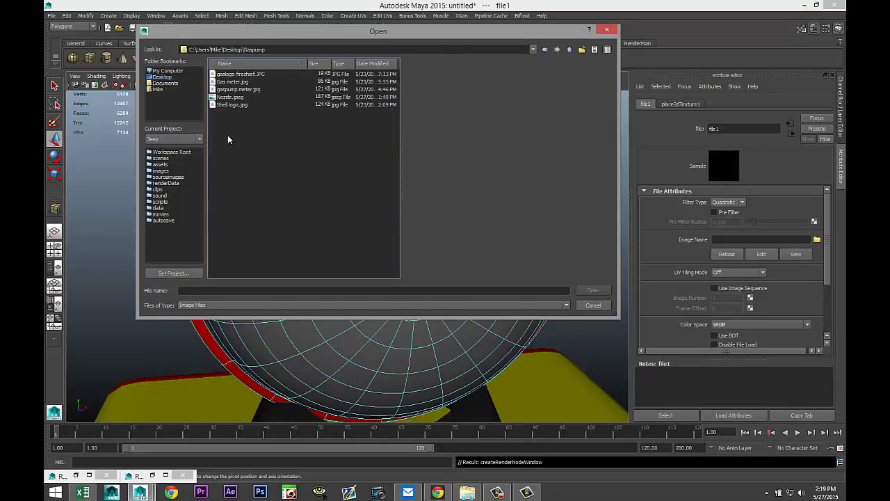
pyautogui.click(233, 104)
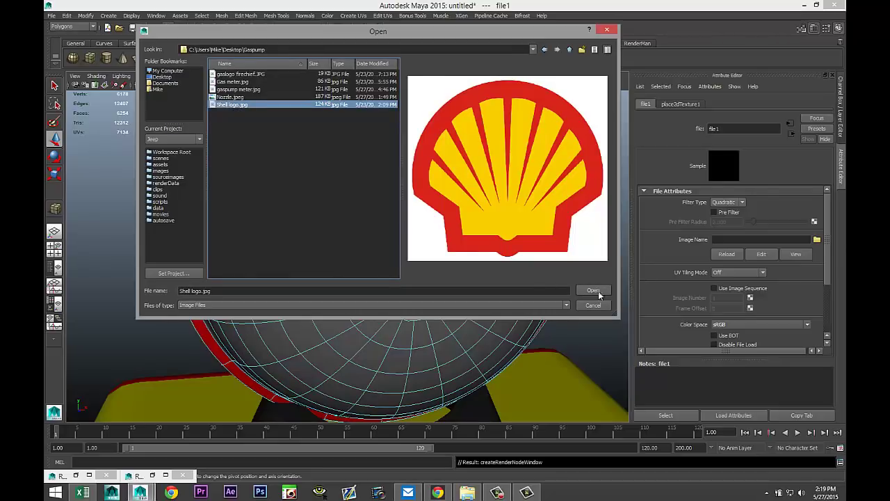
pyautogui.click(592, 291)
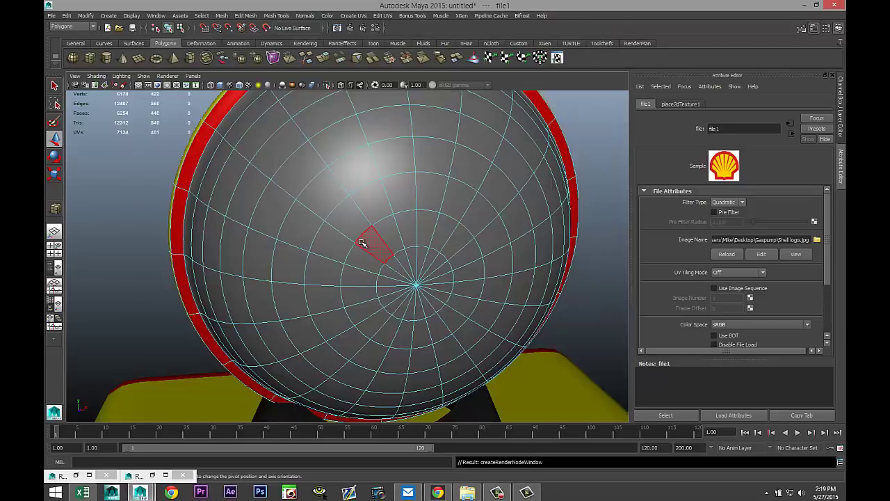
pyautogui.scroll(-3, 355, 242)
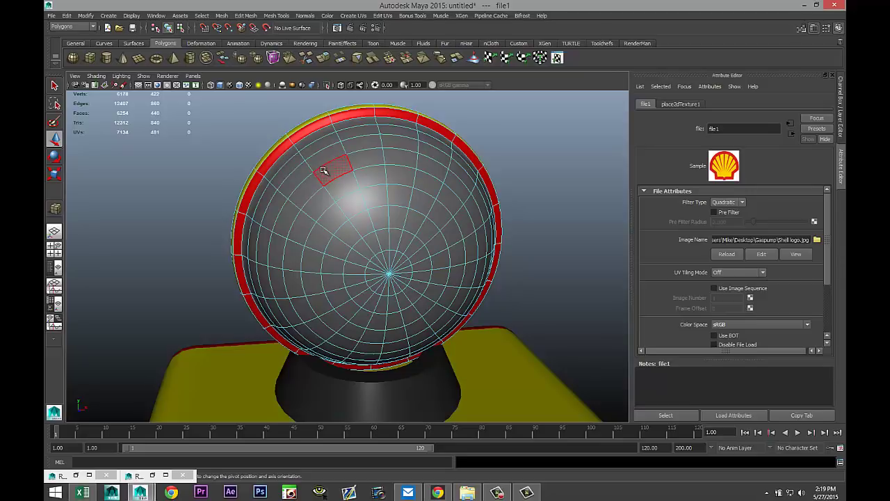
pyautogui.press('6')
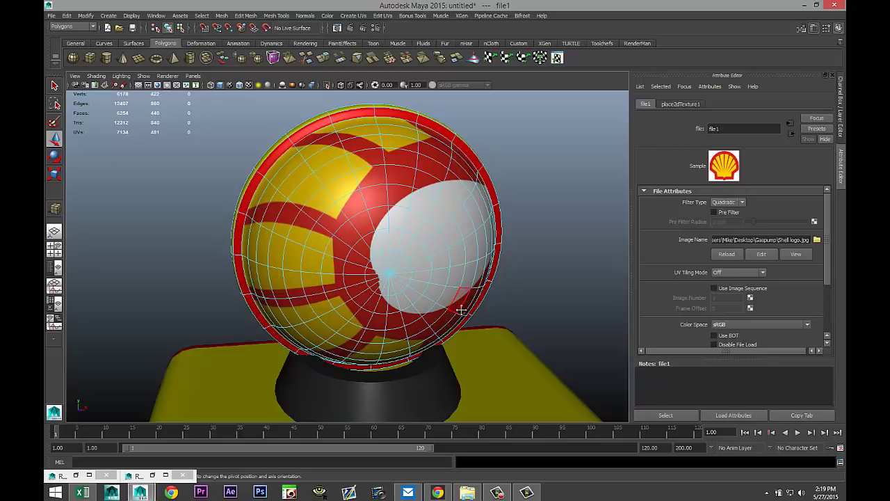
# Reselect the full ring of triangular faces around the pole of the textured globe front
pyautogui.scroll(2, 455, 303)
pyautogui.scroll(3, 449, 291)
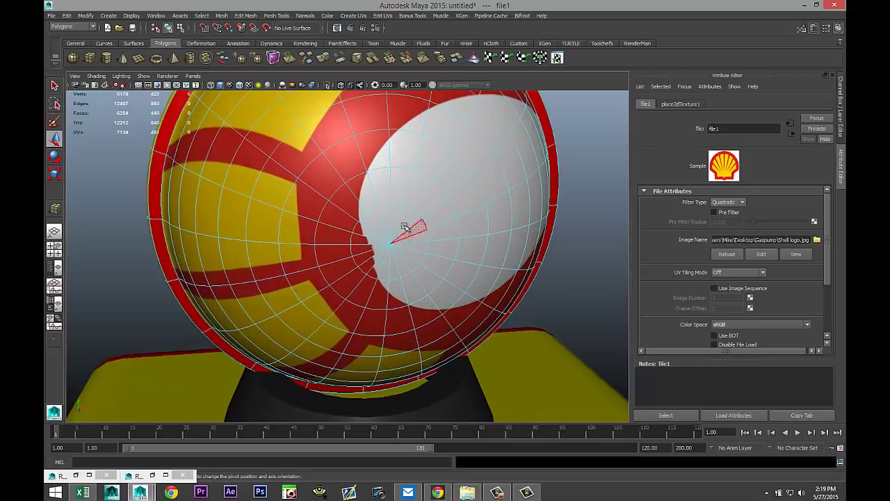
pyautogui.click(404, 223)
pyautogui.keyDown('shift'); pyautogui.click(391, 219); pyautogui.keyUp('shift')
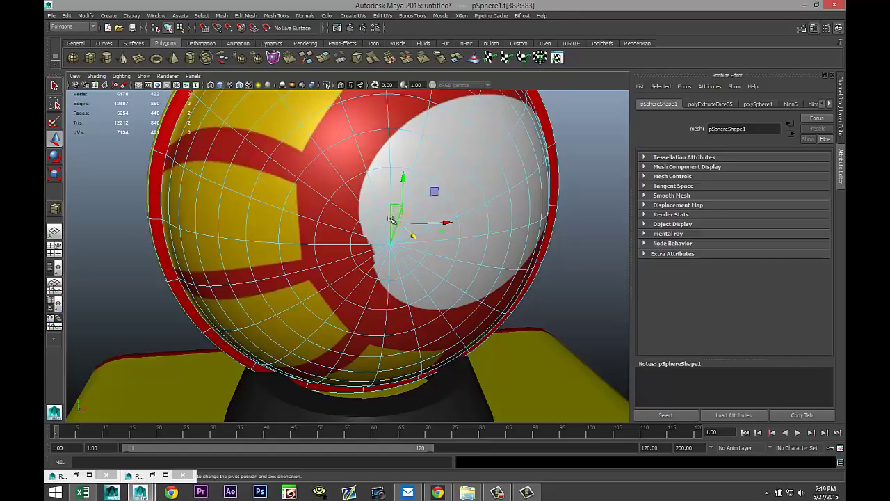
pyautogui.keyDown('shift'); pyautogui.click(383, 218); pyautogui.keyUp('shift')
pyautogui.keyDown('shift'); pyautogui.click(375, 220); pyautogui.keyUp('shift')
pyautogui.keyDown('shift'); pyautogui.click(367, 225); pyautogui.keyUp('shift')
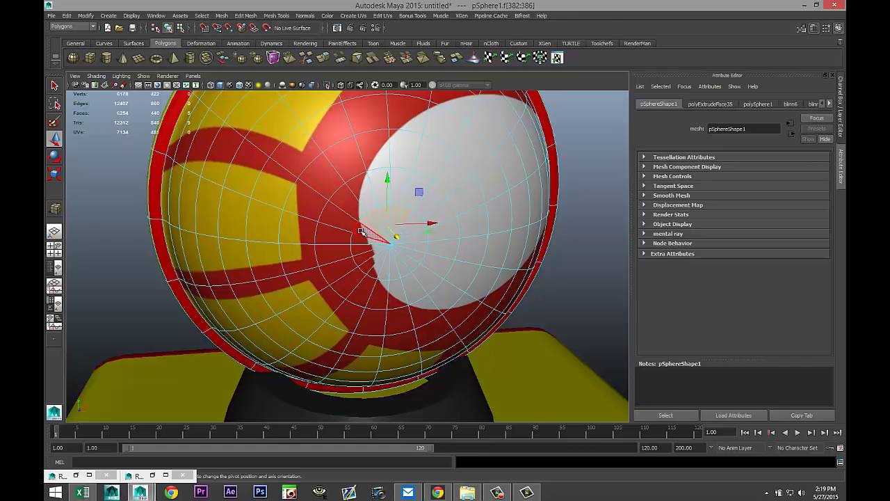
pyautogui.keyDown('shift'); pyautogui.click(363, 239); pyautogui.keyUp('shift')
pyautogui.keyDown('shift'); pyautogui.click(364, 251); pyautogui.keyUp('shift')
pyautogui.keyDown('shift'); pyautogui.click(367, 259); pyautogui.keyUp('shift')
pyautogui.keyDown('shift'); pyautogui.click(369, 267); pyautogui.keyUp('shift')
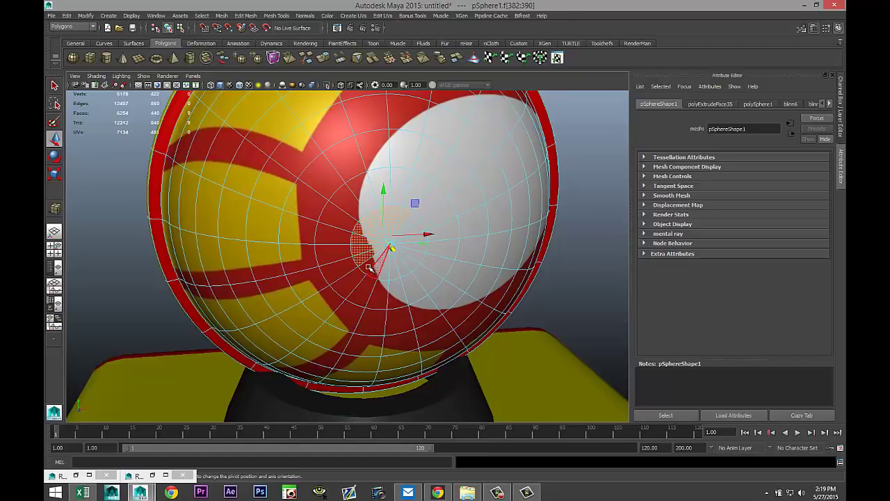
pyautogui.keyDown('shift'); pyautogui.click(377, 274); pyautogui.keyUp('shift')
pyautogui.keyDown('shift'); pyautogui.click(386, 275); pyautogui.keyUp('shift')
pyautogui.keyDown('shift'); pyautogui.click(395, 275); pyautogui.keyUp('shift')
pyautogui.keyDown('shift'); pyautogui.click(404, 272); pyautogui.keyUp('shift')
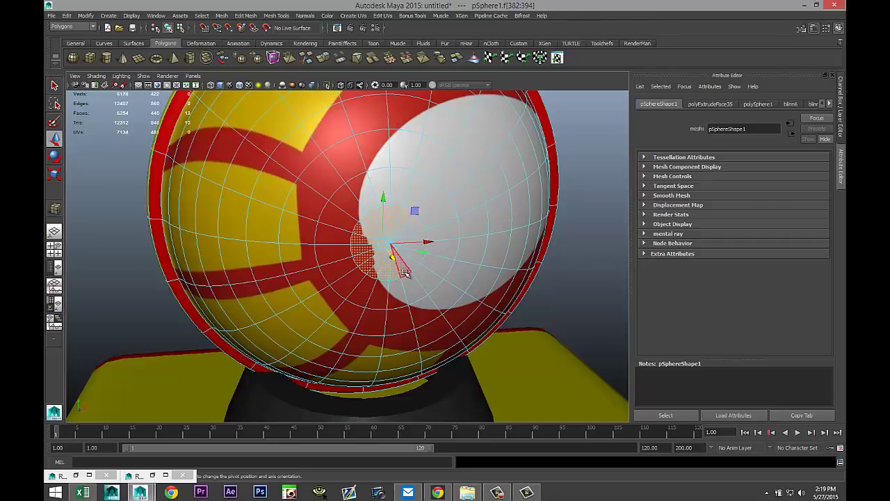
pyautogui.keyDown('shift'); pyautogui.click(411, 265); pyautogui.keyUp('shift')
pyautogui.keyDown('shift'); pyautogui.click(417, 256); pyautogui.keyUp('shift')
pyautogui.keyDown('shift'); pyautogui.click(421, 248); pyautogui.keyUp('shift')
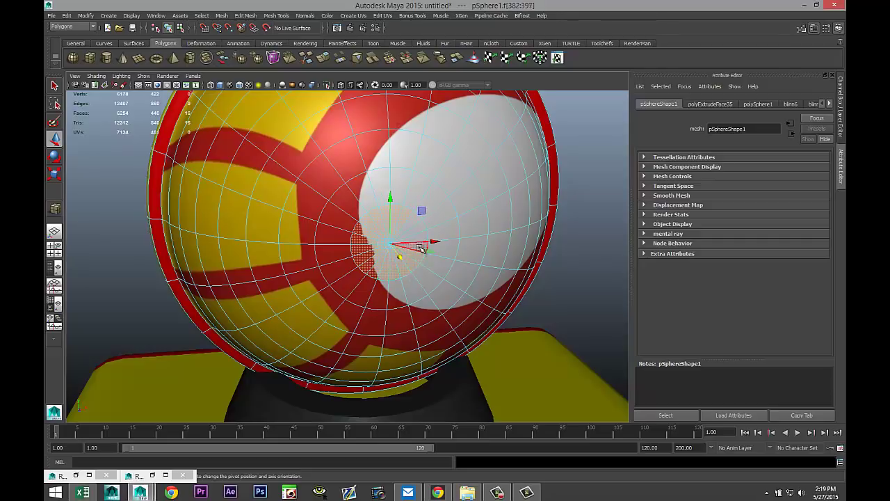
pyautogui.keyDown('shift'); pyautogui.click(422, 240); pyautogui.keyUp('shift')
pyautogui.keyDown('shift'); pyautogui.click(421, 234); pyautogui.keyUp('shift')
pyautogui.keyDown('shift'); pyautogui.click(419, 227); pyautogui.keyUp('shift')
pyautogui.keyDown('shift'); pyautogui.click(412, 222); pyautogui.keyUp('shift')
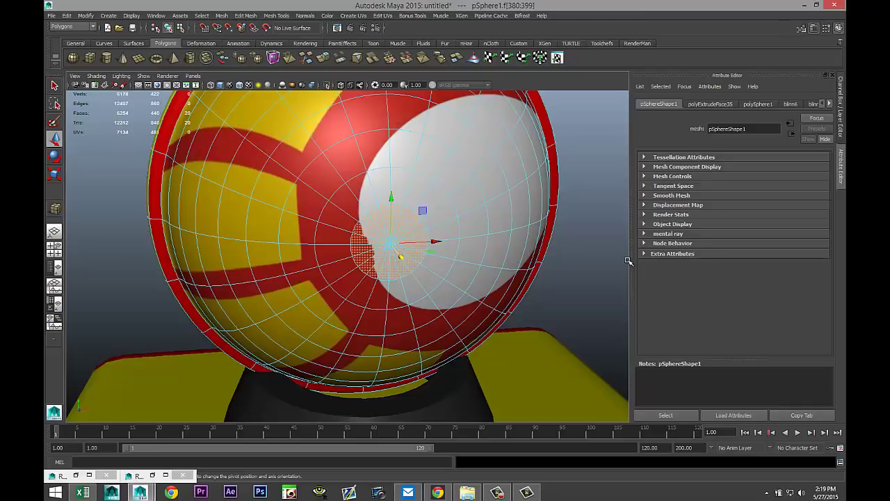
# Expand the selection from the textured globe's pole faces to all its front faces inside the red band
pyautogui.hotkey('shift', '.')
pyautogui.hotkey('shift', '.')
pyautogui.hotkey('shift', '.')
pyautogui.hotkey('shift', '.')
pyautogui.hotkey('shift', '.')
pyautogui.hotkey('shift', '.')
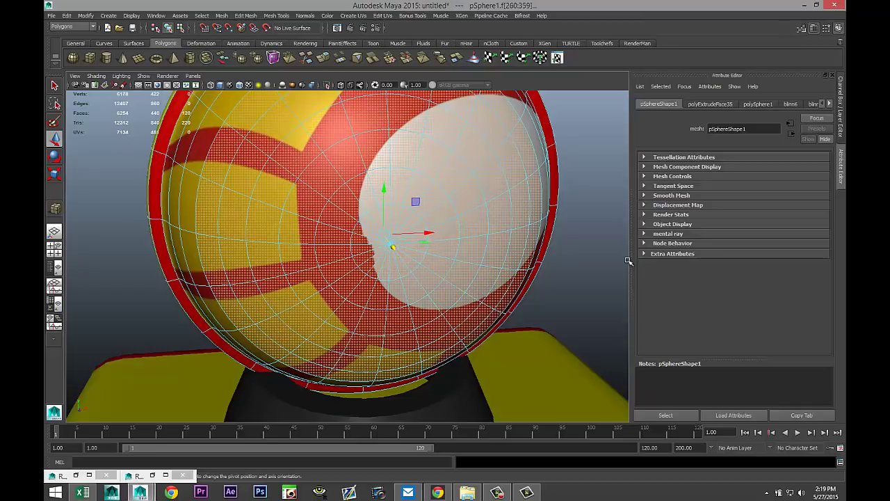
pyautogui.hotkey('shift', '.')
pyautogui.hotkey('shift', '.')
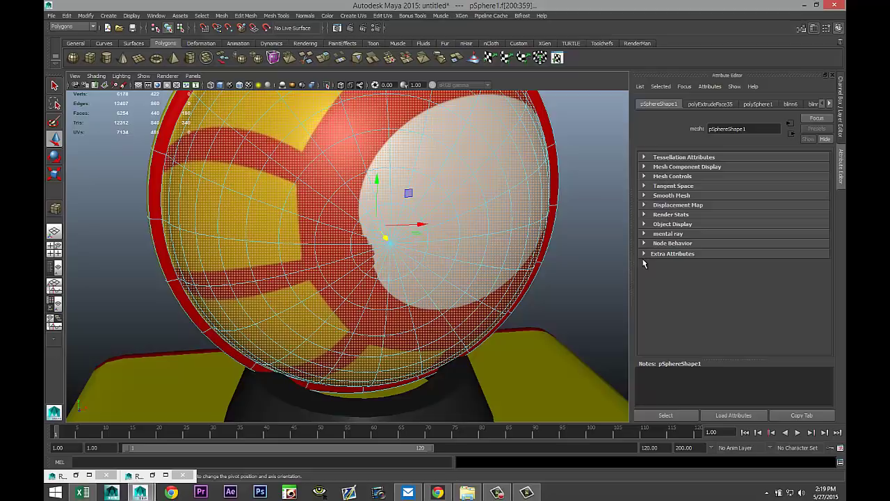
# Try Automatic Mapping on the selected front faces of the globe and replace it with Spherical Mapping
pyautogui.click(358, 17)
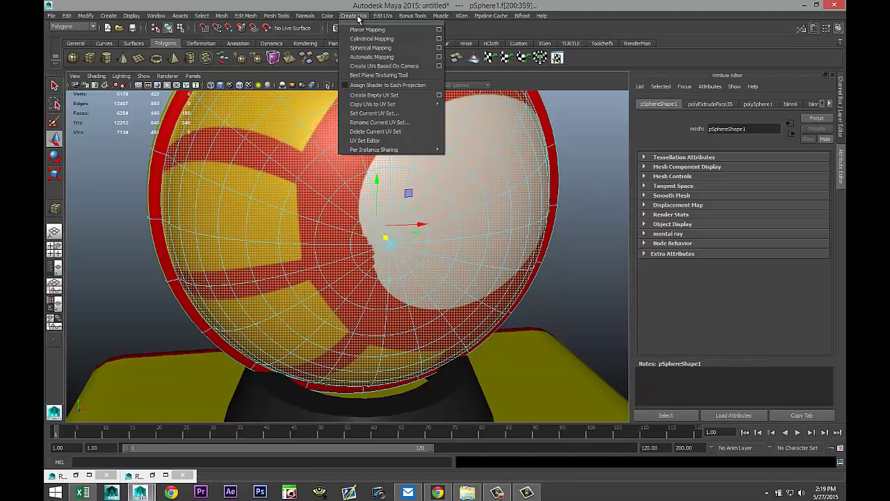
pyautogui.click(373, 57)
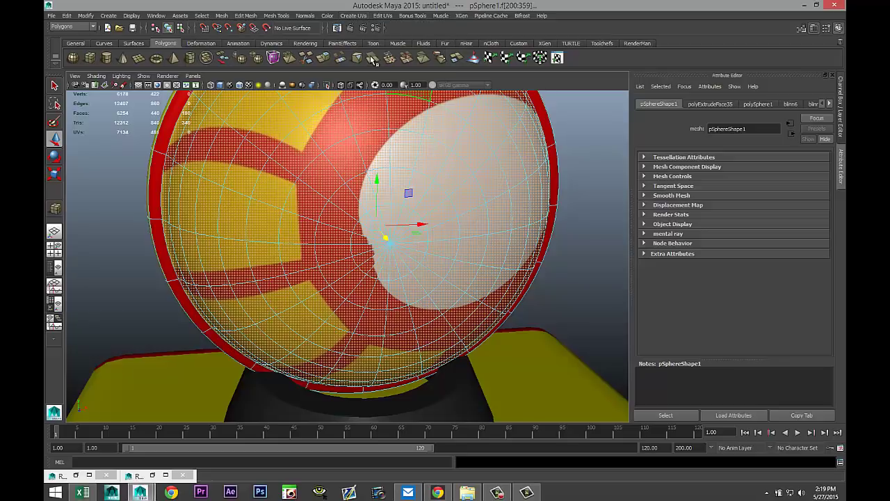
pyautogui.click(352, 16)
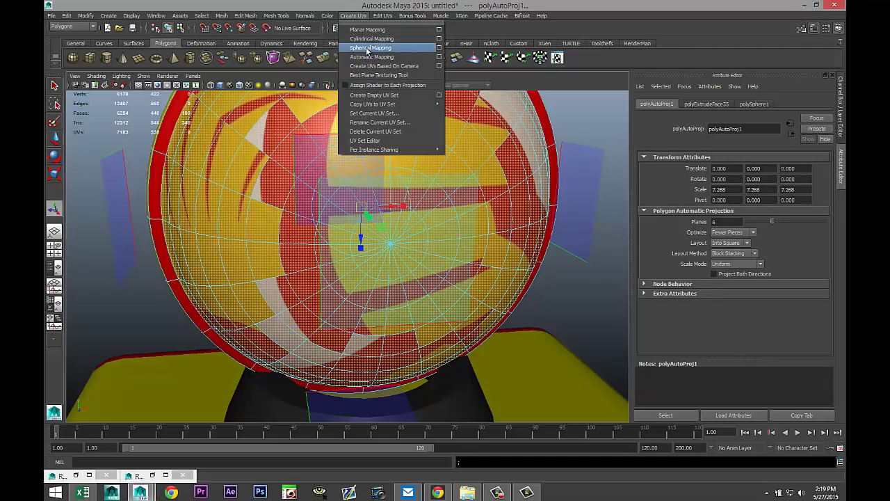
pyautogui.click(366, 48)
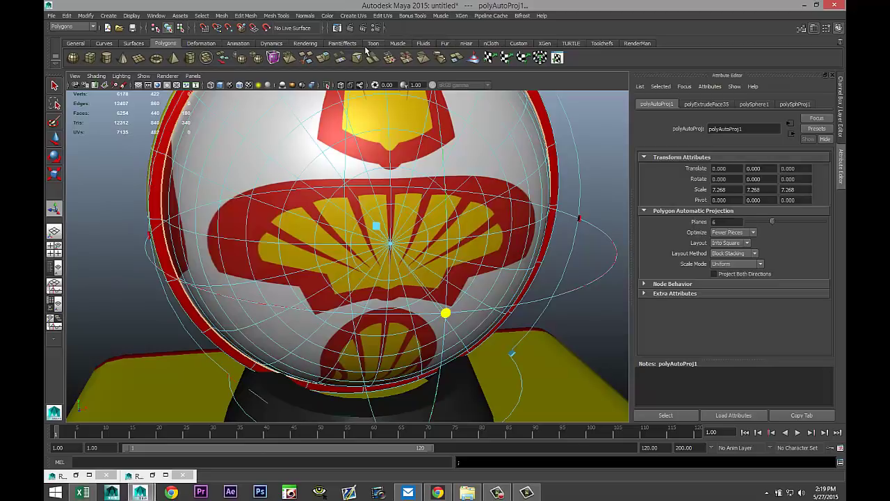
pyautogui.scroll(-3, 401, 181)
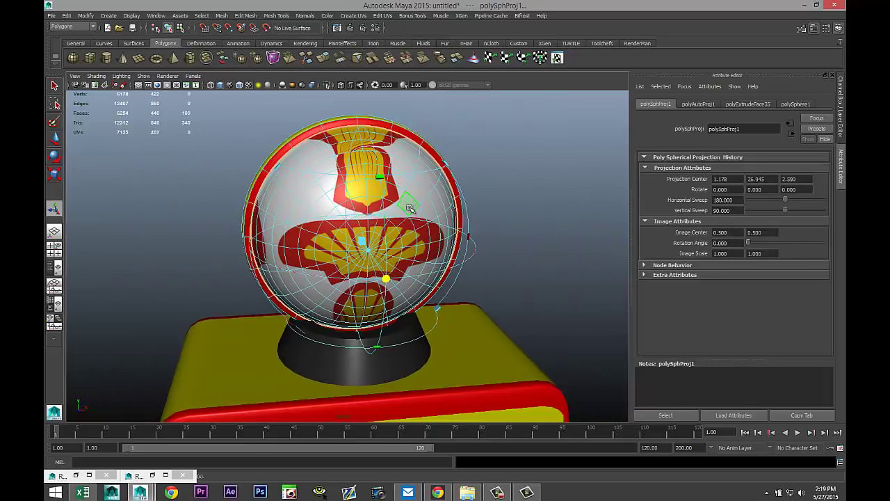
pyautogui.scroll(4, 411, 207)
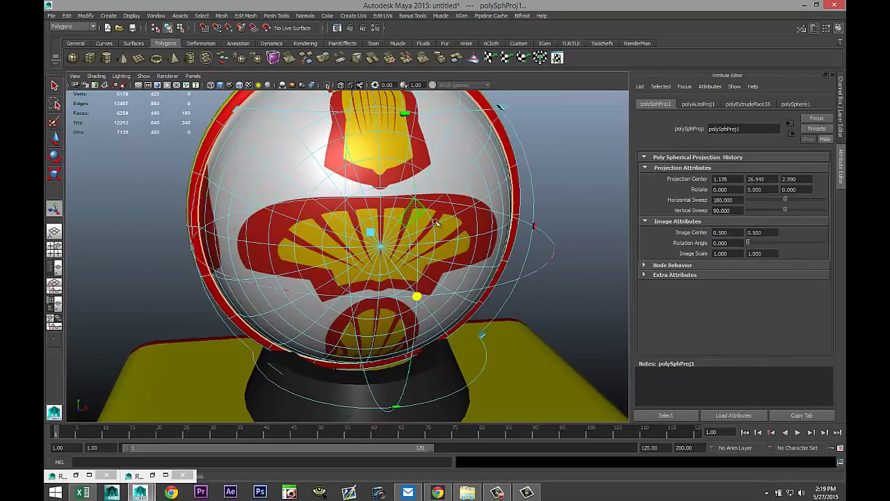
# Open the UV Texture Editor, select all of the globe's UVs and unfold them
pyautogui.click(383, 15)
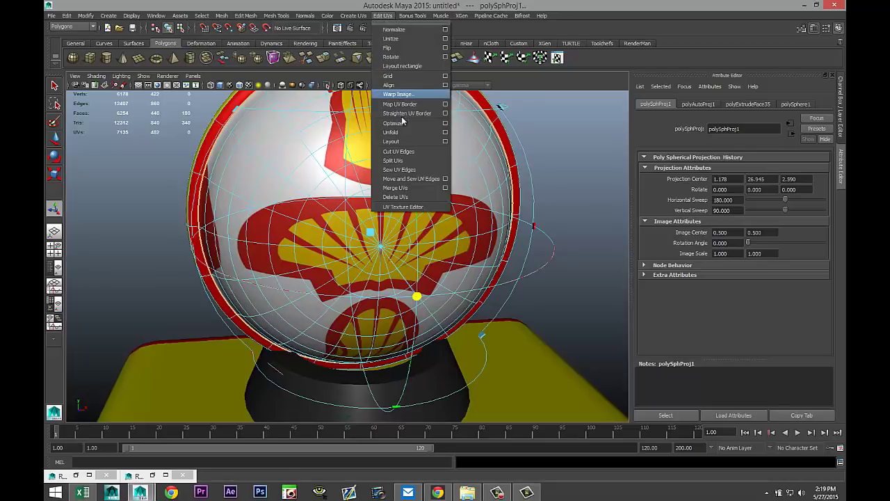
pyautogui.click(431, 209)
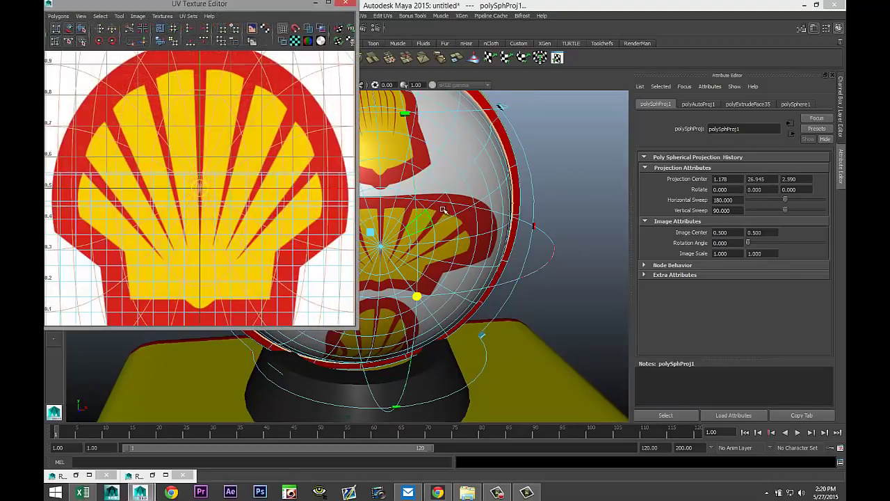
pyautogui.scroll(-4, 243, 205)
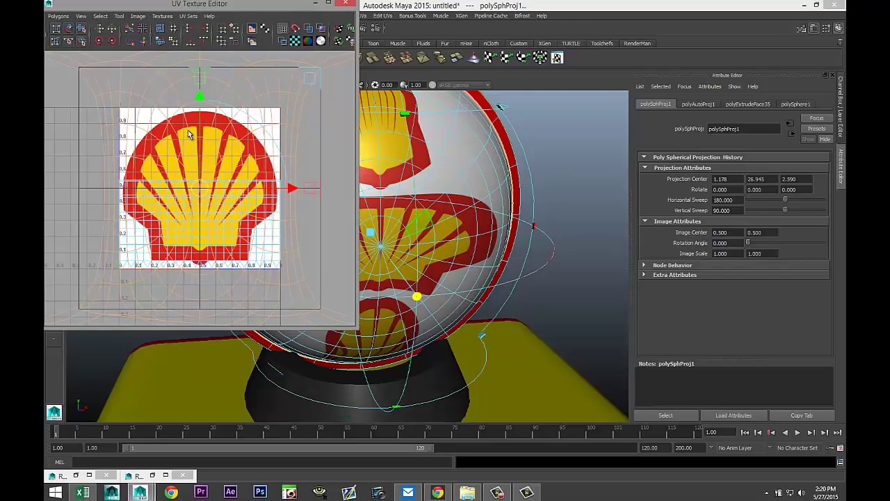
pyautogui.moveTo(188, 130); pyautogui.dragTo(214, 130, button='right')
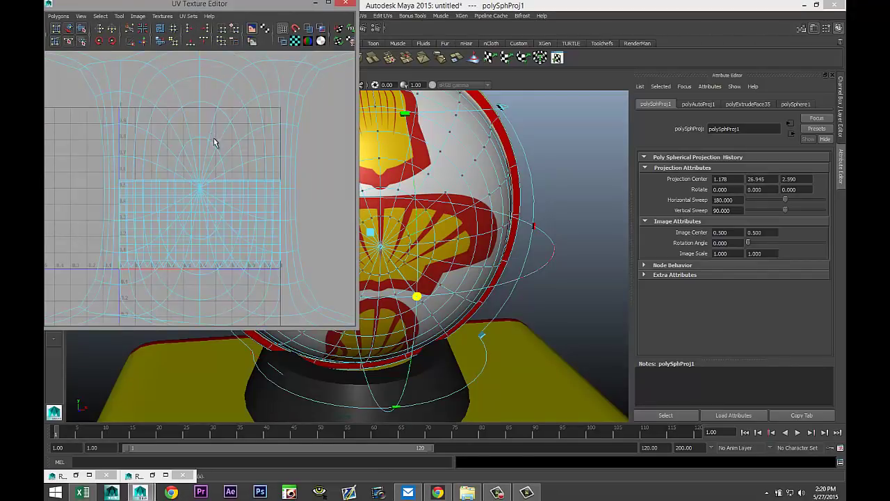
pyautogui.scroll(-5, 214, 139)
pyautogui.moveTo(318, 204); pyautogui.dragTo(337, 295)
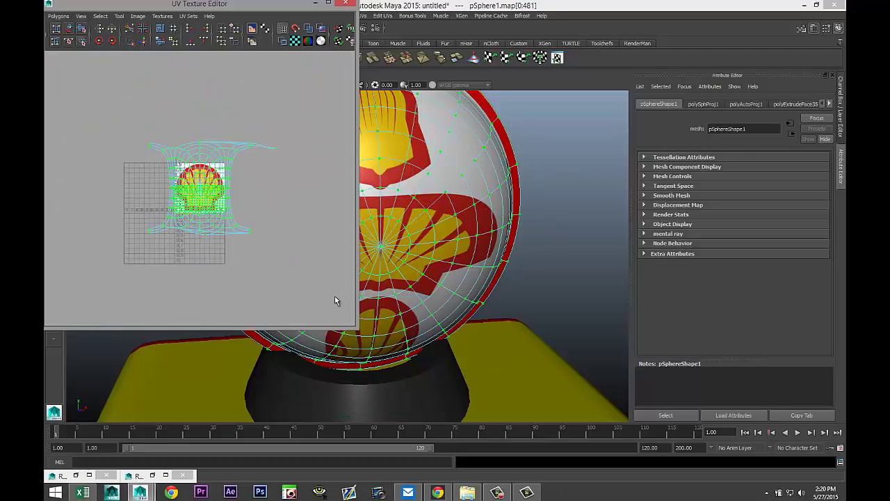
pyautogui.click(59, 16)
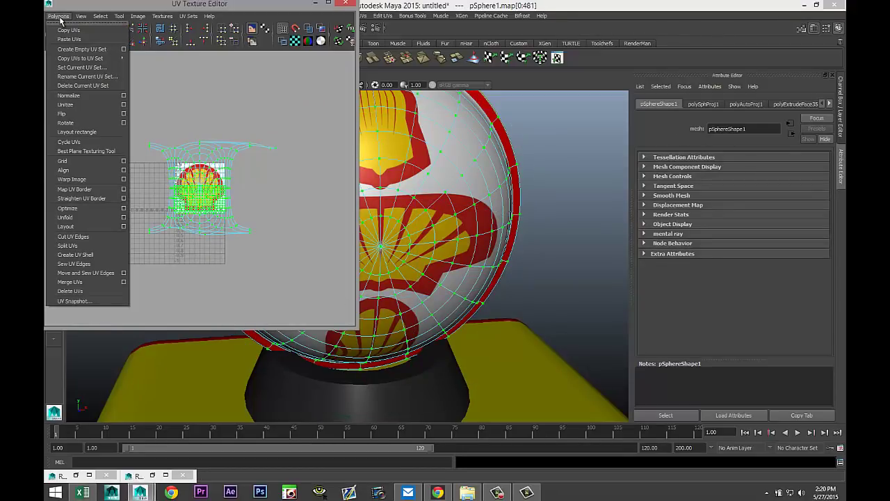
pyautogui.click(80, 220)
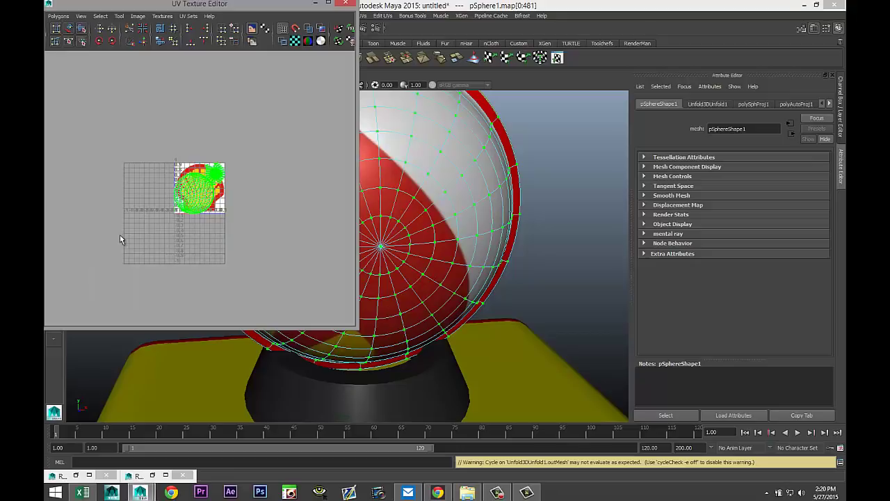
pyautogui.scroll(3, 155, 256)
pyautogui.scroll(3, 156, 256)
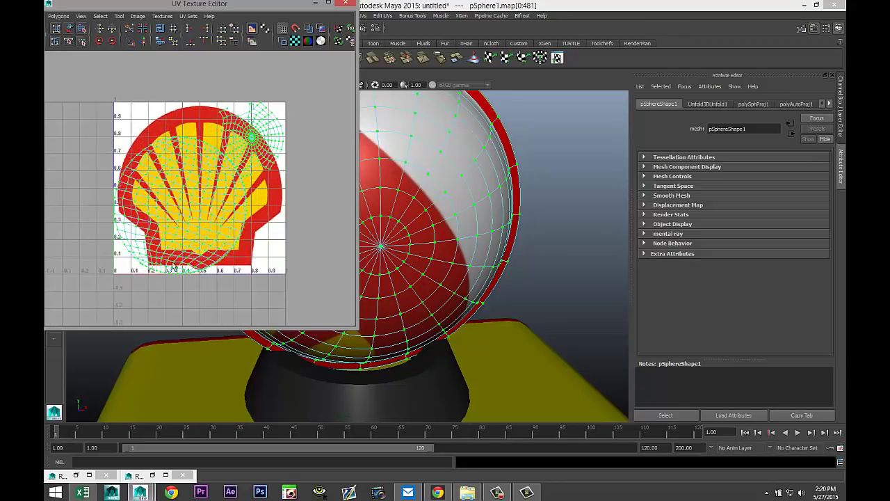
# Select the large round UV shell and move it to the middle of the 0 to 1 texture square
pyautogui.rightClick(193, 200)
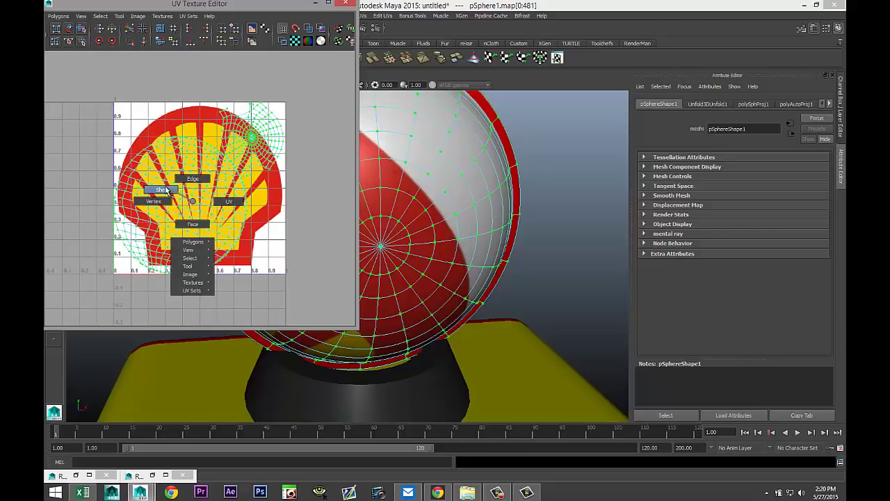
pyautogui.click(164, 189)
pyautogui.click(159, 196)
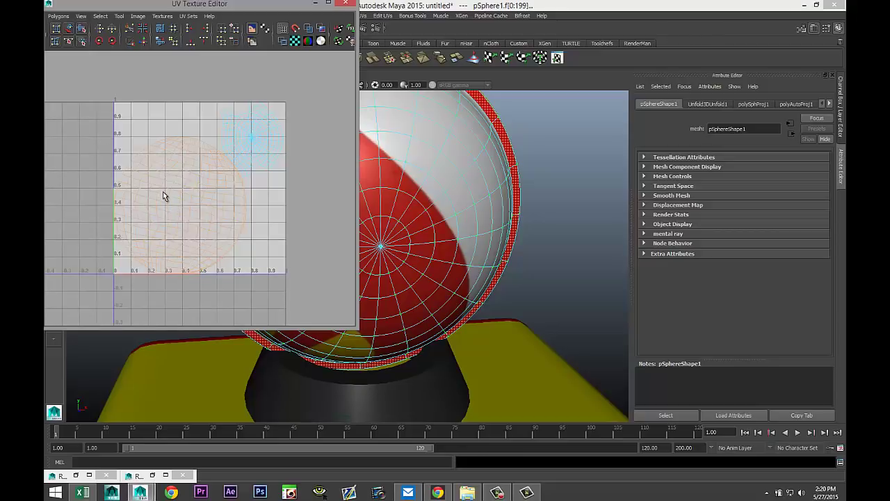
pyautogui.rightClick(145, 192)
pyautogui.click(182, 192)
pyautogui.rightClick(146, 193)
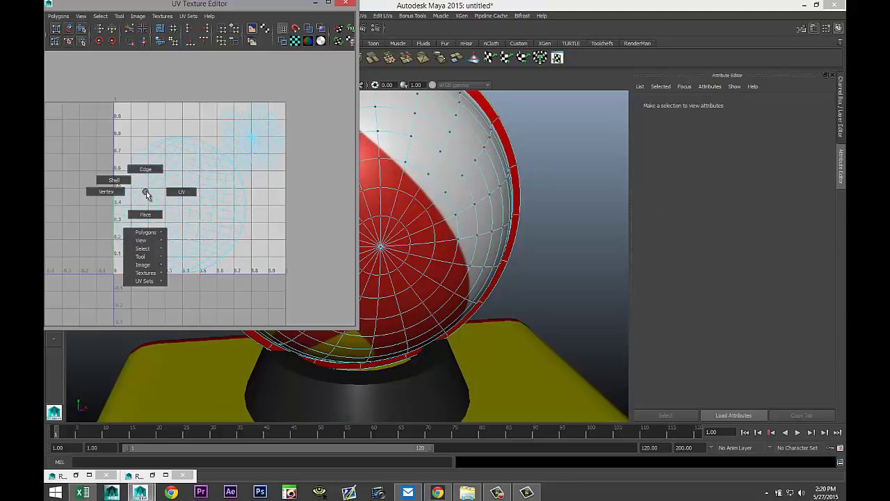
pyautogui.click(114, 181)
pyautogui.click(163, 206)
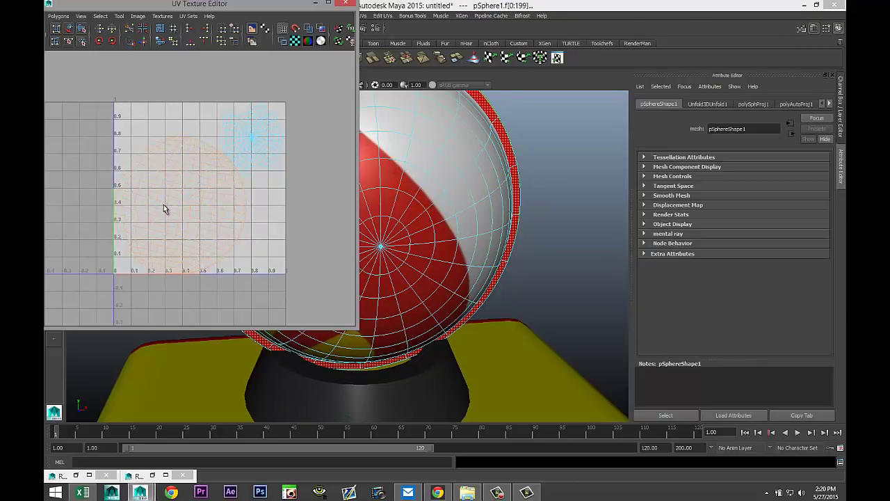
pyautogui.scroll(-2, 195, 228)
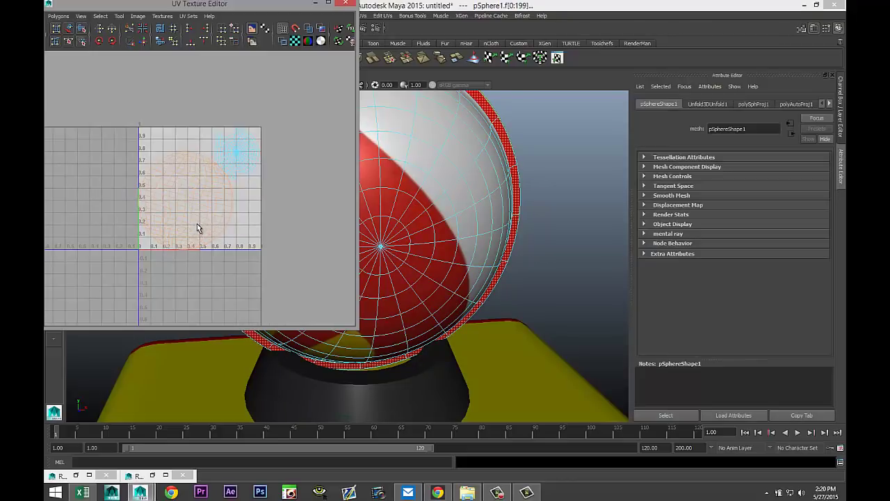
pyautogui.press('w')
pyautogui.moveTo(190, 203); pyautogui.dragTo(204, 185)
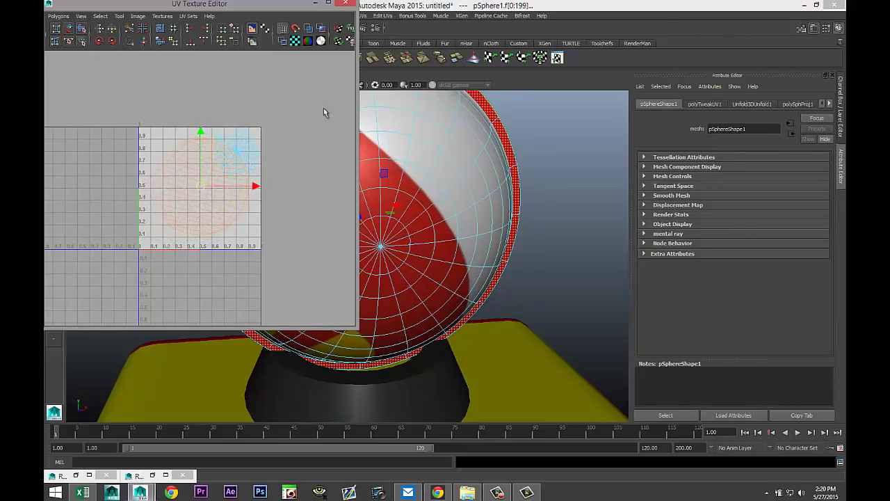
# Minimize the UV Texture Editor and examine how the logo texture lies on the globe from several angles
pyautogui.click(316, 6)
pyautogui.scroll(-3, 326, 238)
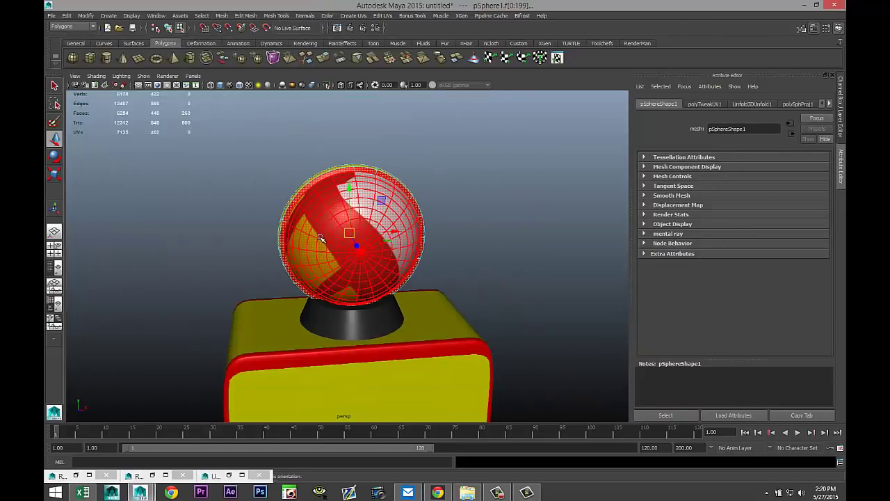
pyautogui.scroll(3, 325, 238)
pyautogui.press('F8')
pyautogui.keyDown('alt'); pyautogui.moveTo(441, 245); pyautogui.dragTo(394, 294); pyautogui.keyUp('alt')
pyautogui.keyDown('alt'); pyautogui.moveTo(423, 318); pyautogui.dragTo(390, 277, button='middle'); pyautogui.keyUp('alt')
pyautogui.scroll(3, 445, 304)
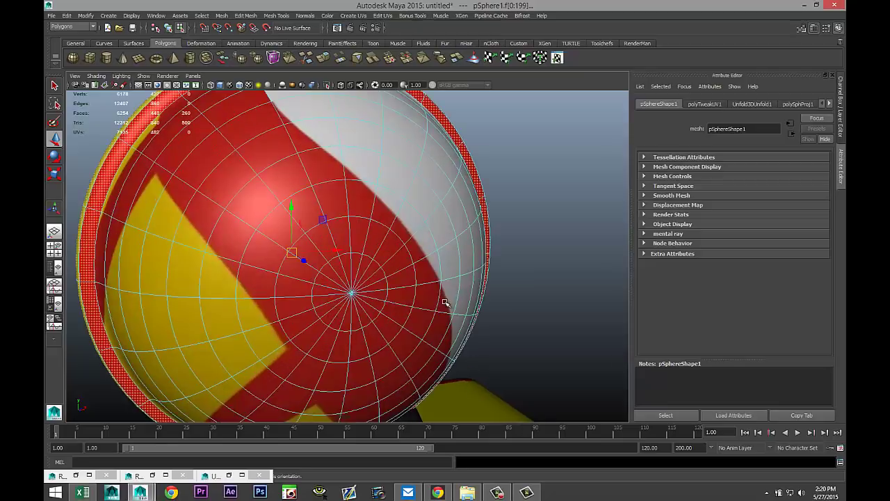
pyautogui.keyDown('alt'); pyautogui.moveTo(496, 321); pyautogui.dragTo(510, 285, button='middle'); pyautogui.keyUp('alt')
pyautogui.scroll(-3, 510, 285)
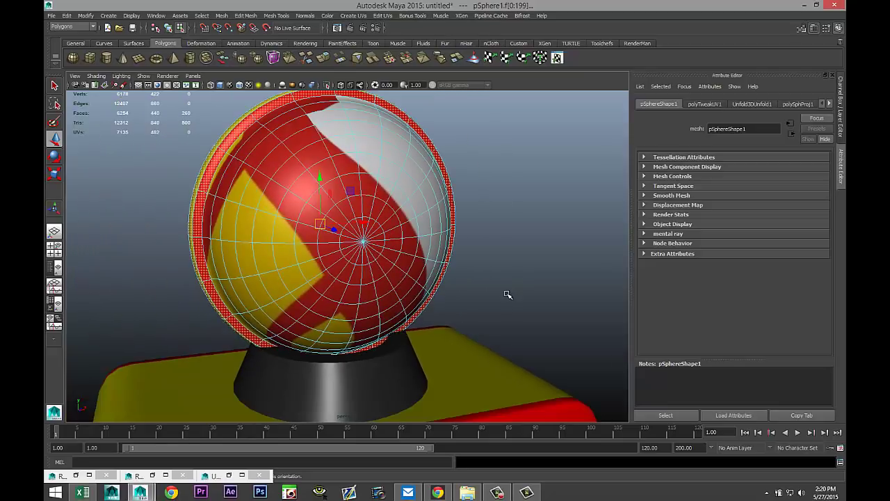
pyautogui.scroll(3, 504, 288)
pyautogui.scroll(-3, 504, 288)
pyautogui.moveTo(505, 253)
pyautogui.keyDown('alt'); pyautogui.mouseDown()
pyautogui.moveTo(503, 290)
pyautogui.moveTo(498, 261)
pyautogui.mouseUp(); pyautogui.keyUp('alt')
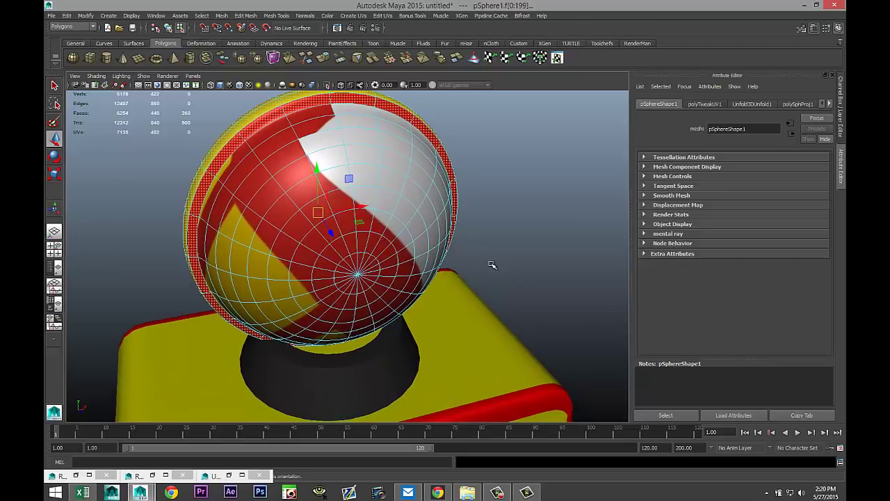
pyautogui.scroll(2, 480, 263)
pyautogui.hotkey('ctrl', 'F11')
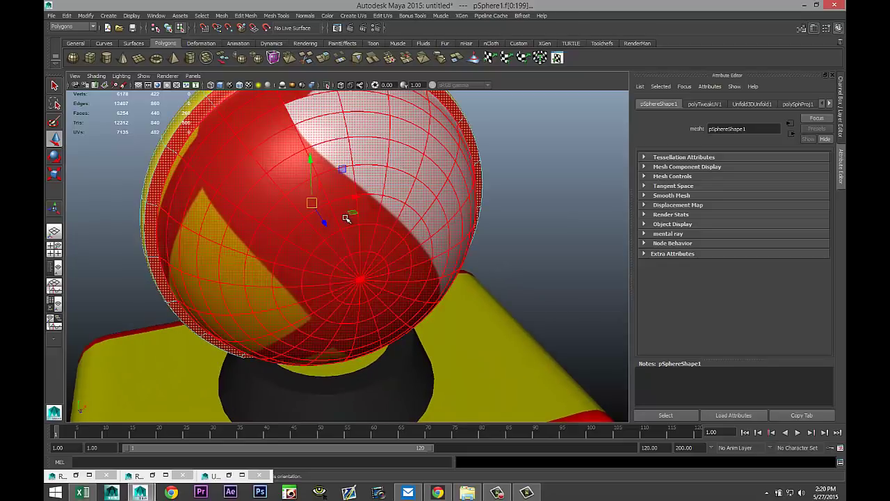
pyautogui.moveTo(347, 218); pyautogui.dragTo(352, 244, button='right')
pyautogui.scroll(2, 389, 272)
pyautogui.click(399, 280)
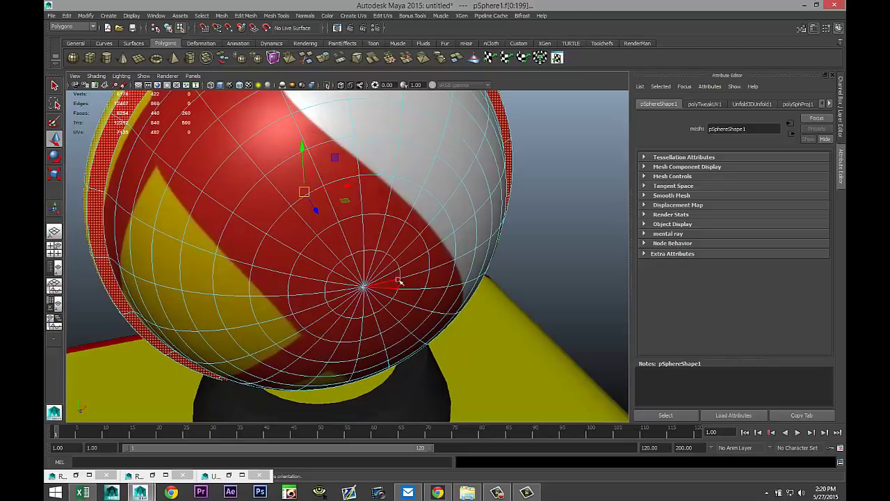
pyautogui.keyDown('shift'); pyautogui.click(369, 238); pyautogui.keyUp('shift')
pyautogui.keyDown('shift'); pyautogui.click(354, 242); pyautogui.keyUp('shift')
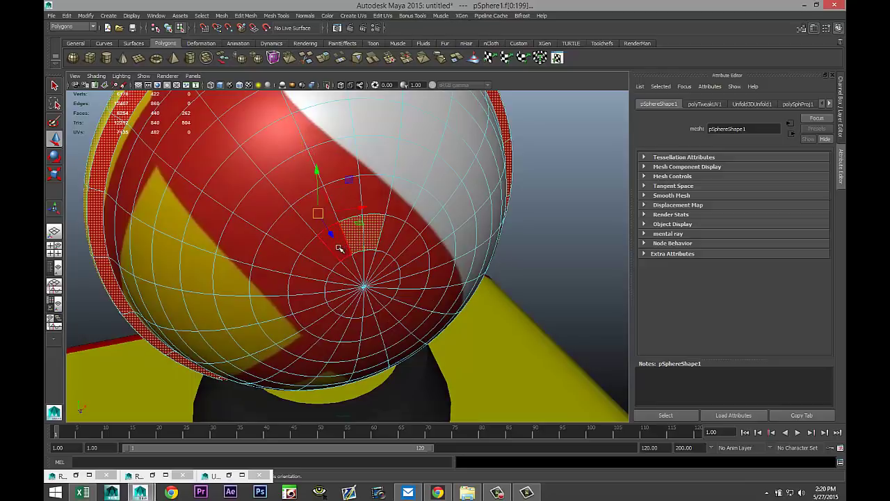
pyautogui.keyDown('shift'); pyautogui.click(339, 248); pyautogui.keyUp('shift')
pyautogui.keyDown('shift'); pyautogui.click(324, 262); pyautogui.keyUp('shift')
pyautogui.keyDown('shift'); pyautogui.click(320, 272); pyautogui.keyUp('shift')
pyautogui.keyDown('shift'); pyautogui.click(315, 287); pyautogui.keyUp('shift')
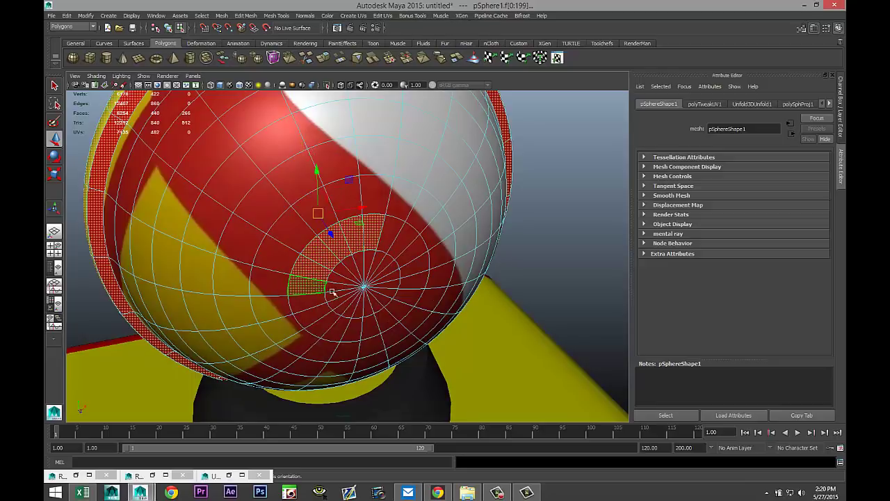
pyautogui.scroll(-2, 496, 285)
pyautogui.click(536, 240)
pyautogui.scroll(2, 487, 259)
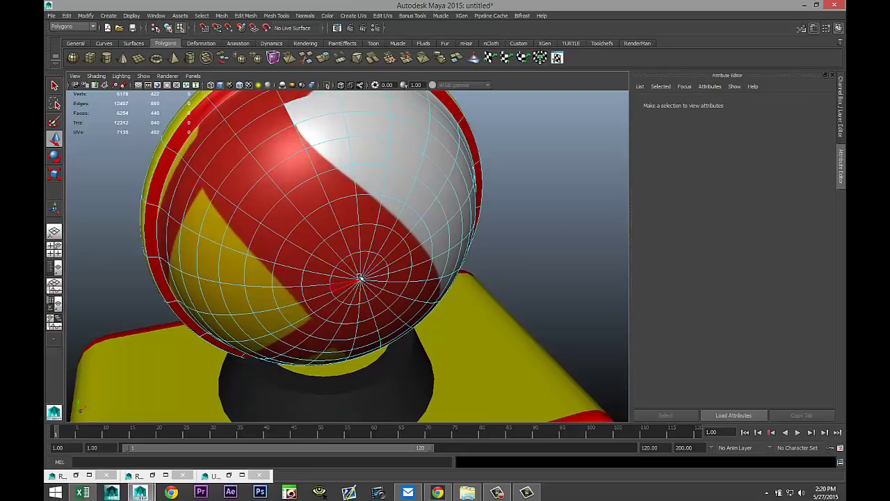
# Select the faces around the globe's front pole, grow the selection out to the red band and apply Spherical Mapping
pyautogui.moveTo(362, 260)
pyautogui.mouseDown()
pyautogui.moveTo(339, 281)
pyautogui.moveTo(347, 300)
pyautogui.moveTo(376, 292)
pyautogui.moveTo(386, 270)
pyautogui.moveTo(370, 256)
pyautogui.moveTo(366, 295)
pyautogui.mouseUp()
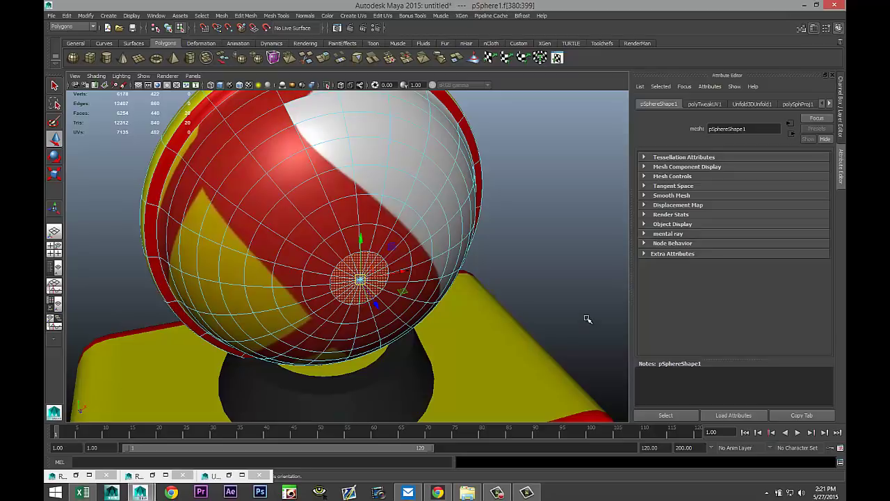
pyautogui.hotkey('shift', '.')
pyautogui.hotkey('shift', '.')
pyautogui.hotkey('shift', '.')
pyautogui.hotkey('shift', '.')
pyautogui.hotkey('shift', '.')
pyautogui.hotkey('shift', '.')
pyautogui.hotkey('shift', '.')
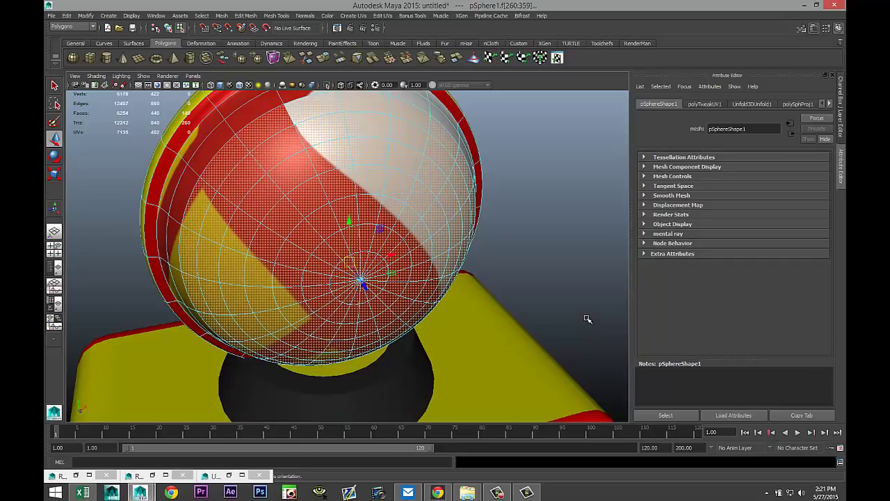
pyautogui.click(352, 16)
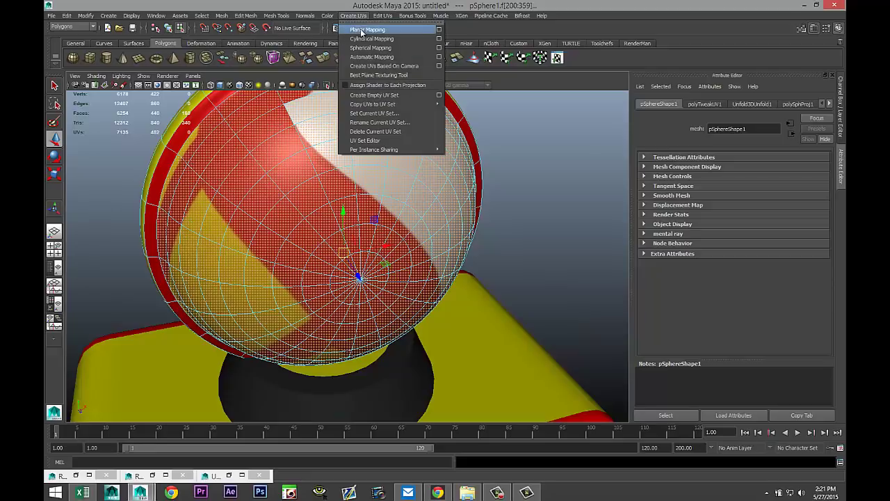
pyautogui.click(371, 48)
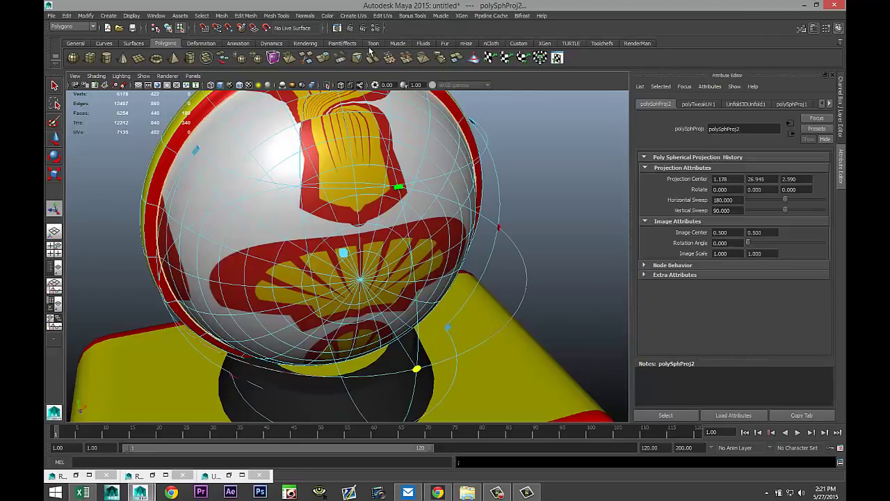
pyautogui.scroll(-3, 407, 261)
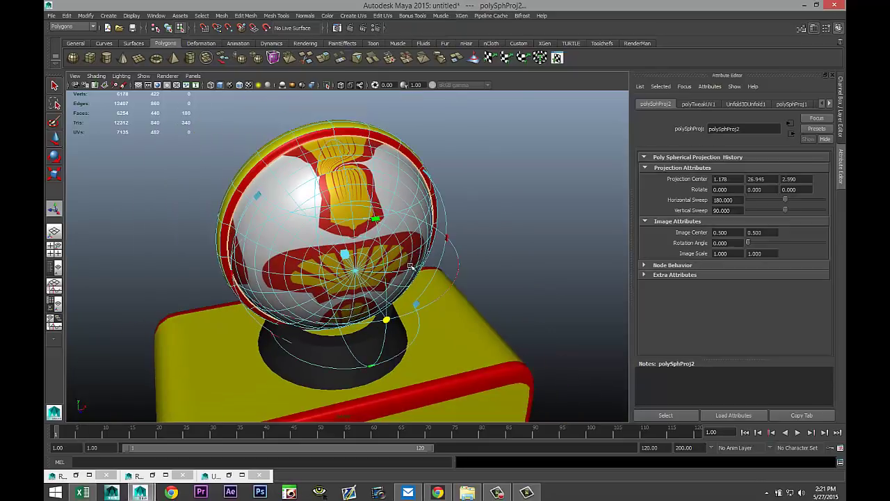
pyautogui.keyDown('alt'); pyautogui.moveTo(462, 283); pyautogui.dragTo(485, 226); pyautogui.keyUp('alt')
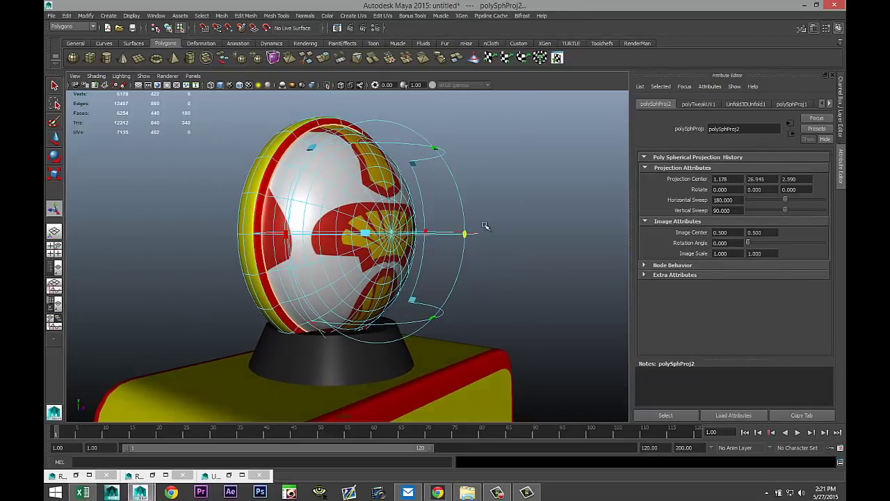
# Try Automatic Mapping and Planar Mapping on the globe's selected front faces
pyautogui.click(352, 15)
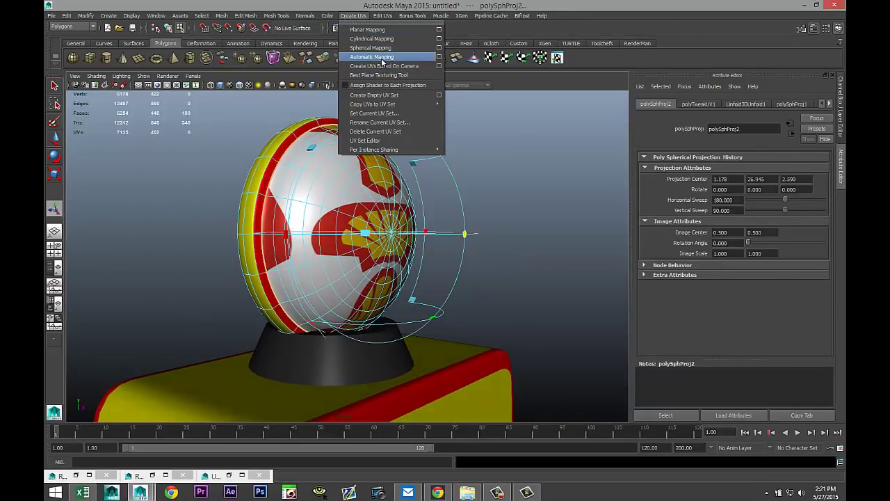
pyautogui.click(381, 57)
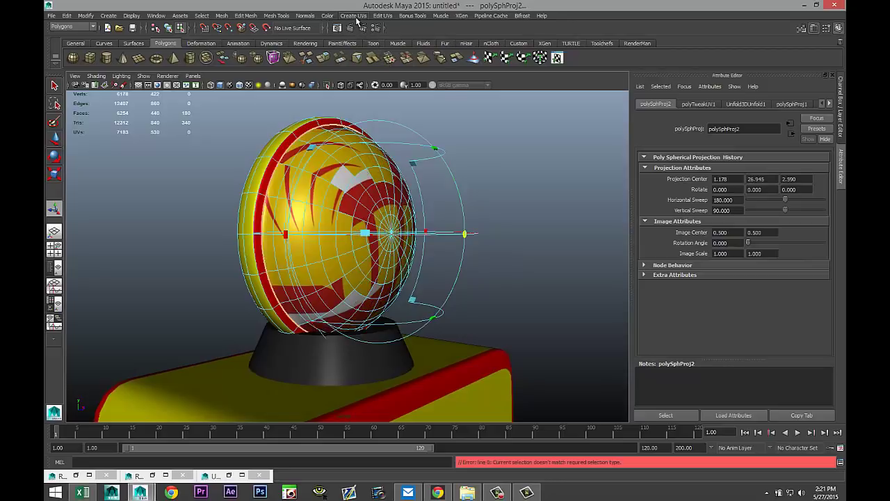
pyautogui.click(356, 18)
pyautogui.click(361, 29)
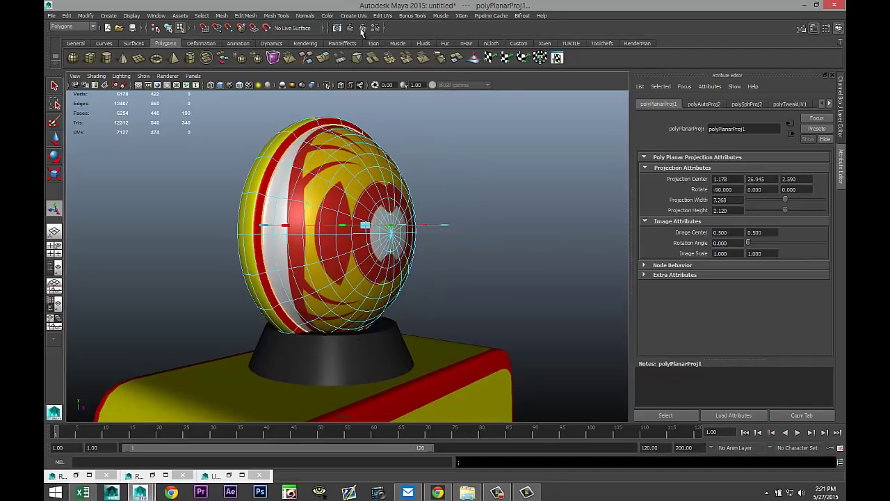
# Apply Cylindrical Mapping to the globe's selected front faces, check the logo from the front and clear the selection
pyautogui.click(354, 17)
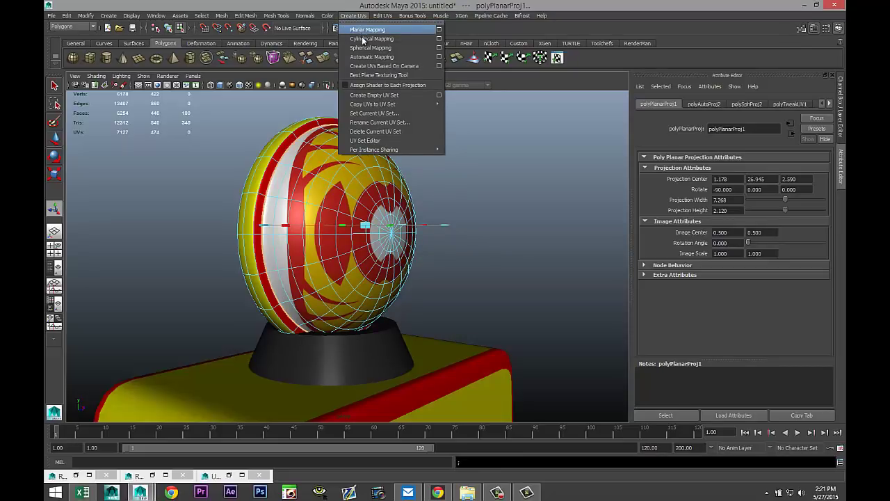
pyautogui.click(365, 40)
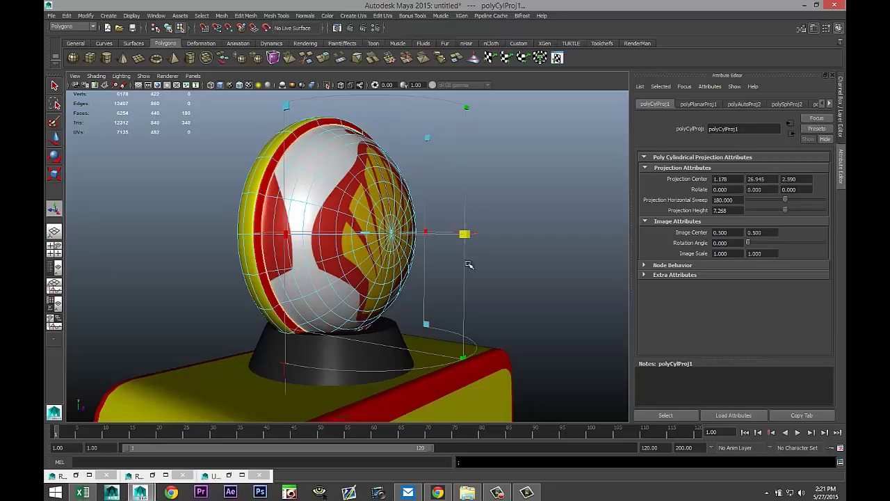
pyautogui.keyDown('alt'); pyautogui.moveTo(469, 264); pyautogui.dragTo(439, 277); pyautogui.keyUp('alt')
pyautogui.click(511, 199)
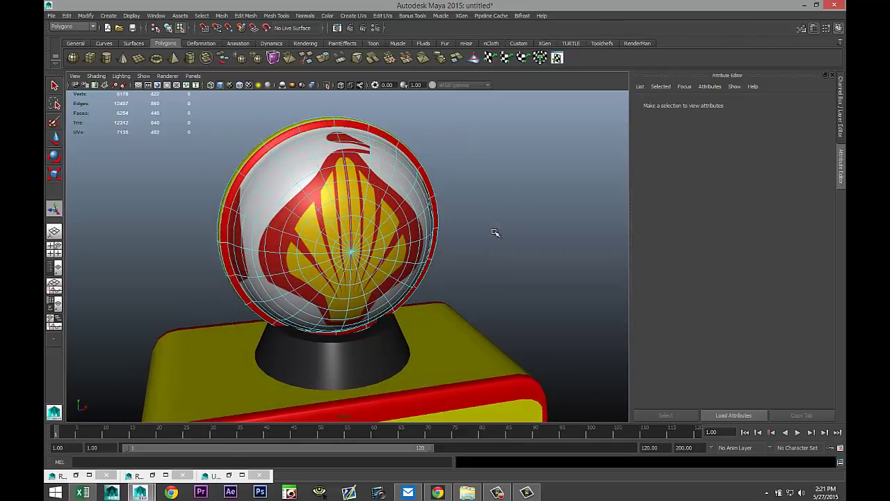
# Select the complete ring of triangular faces around the globe's front pole, leaving out the face outside the ring
pyautogui.scroll(3, 495, 231)
pyautogui.scroll(4, 357, 248)
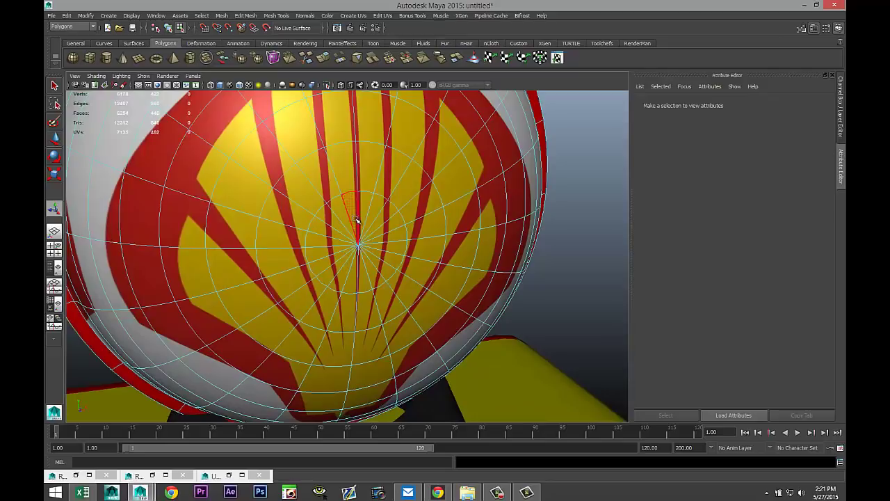
pyautogui.click(366, 203)
pyautogui.keyDown('shift'); pyautogui.click(352, 203); pyautogui.keyUp('shift')
pyautogui.keyDown('shift'); pyautogui.click(337, 208); pyautogui.keyUp('shift')
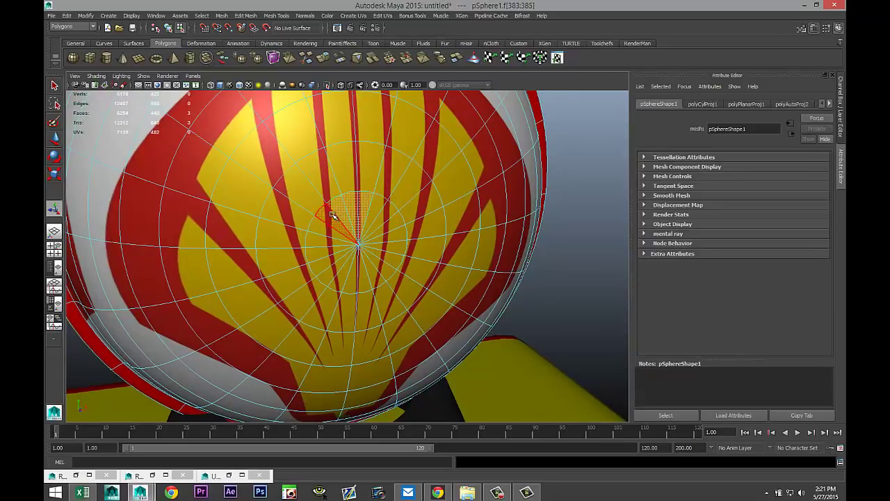
pyautogui.keyDown('shift'); pyautogui.click(329, 214); pyautogui.keyUp('shift')
pyautogui.keyDown('shift'); pyautogui.click(322, 223); pyautogui.keyUp('shift')
pyautogui.keyDown('shift'); pyautogui.click(318, 237); pyautogui.keyUp('shift')
pyautogui.keyDown('shift'); pyautogui.click(321, 261); pyautogui.keyUp('shift')
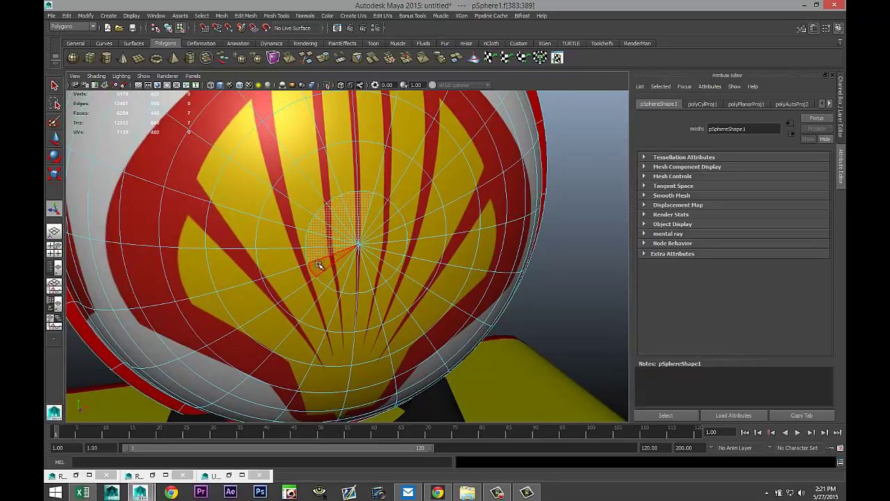
pyautogui.keyDown('shift'); pyautogui.click(327, 272); pyautogui.keyUp('shift')
pyautogui.keyDown('shift'); pyautogui.click(338, 280); pyautogui.keyUp('shift')
pyautogui.keyDown('shift'); pyautogui.click(353, 284); pyautogui.keyUp('shift')
pyautogui.keyDown('shift'); pyautogui.click(352, 284); pyautogui.keyUp('shift')
pyautogui.keyDown('shift'); pyautogui.click(365, 283); pyautogui.keyUp('shift')
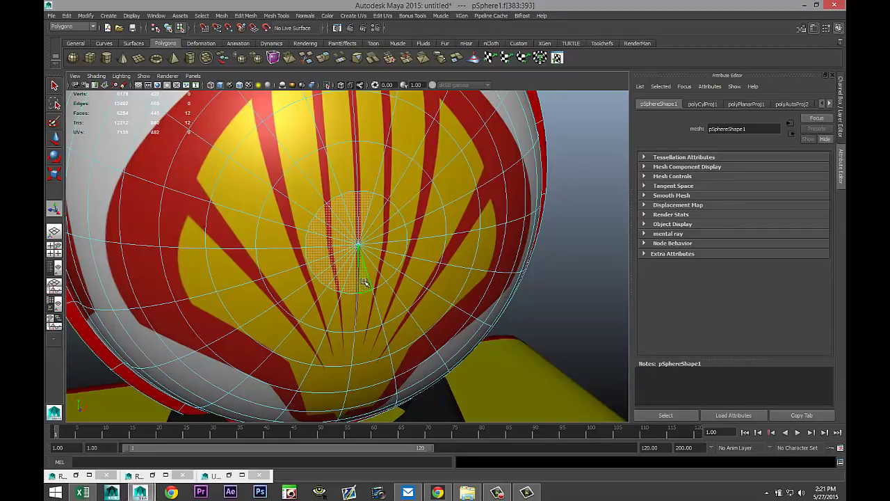
pyautogui.keyDown('shift'); pyautogui.click(379, 280); pyautogui.keyUp('shift')
pyautogui.keyDown('shift'); pyautogui.click(396, 274); pyautogui.keyUp('shift')
pyautogui.keyDown('shift'); pyautogui.click(391, 270); pyautogui.keyUp('shift')
pyautogui.keyDown('shift'); pyautogui.click(394, 264); pyautogui.keyUp('shift')
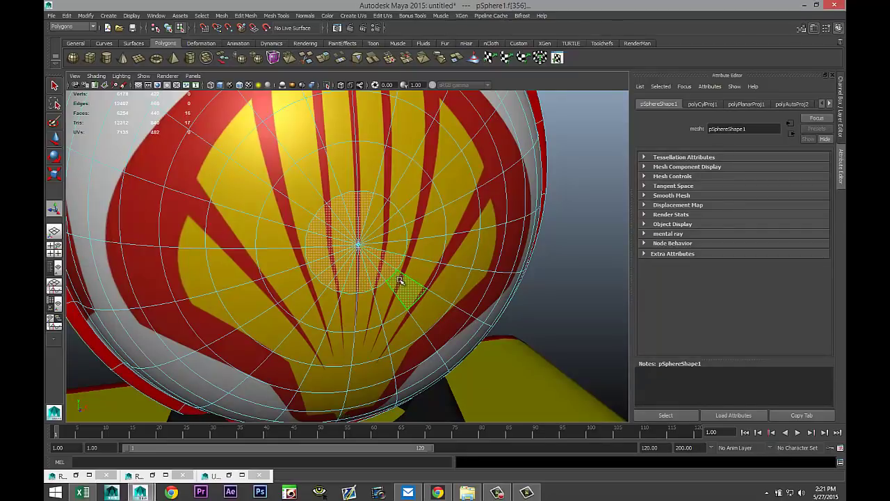
pyautogui.keyDown('shift'); pyautogui.click(402, 281); pyautogui.keyUp('shift')
pyautogui.keyDown('shift'); pyautogui.click(397, 248); pyautogui.keyUp('shift')
pyautogui.keyDown('shift'); pyautogui.click(393, 235); pyautogui.keyUp('shift')
pyautogui.keyDown('shift'); pyautogui.click(385, 215); pyautogui.keyUp('shift')
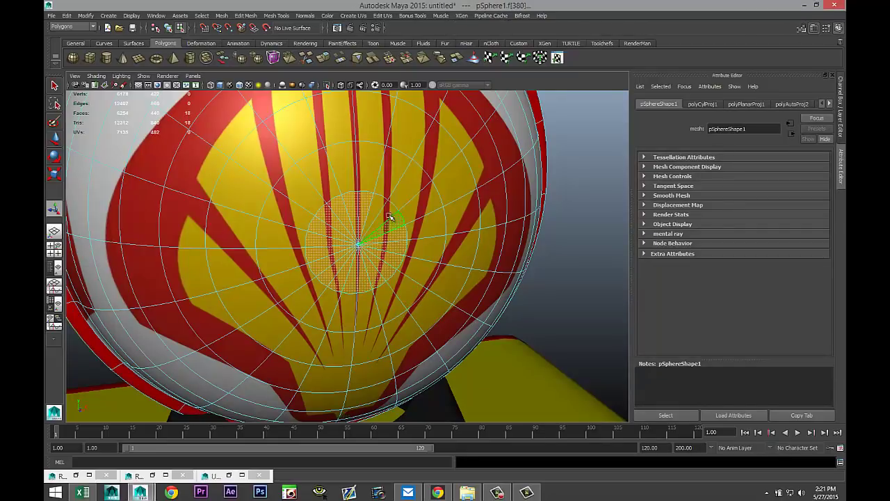
pyautogui.keyDown('shift'); pyautogui.click(376, 204); pyautogui.keyUp('shift')
pyautogui.keyDown('shift'); pyautogui.click(376, 207); pyautogui.keyUp('shift')
# Grow the face selection from the pole out to the globe's red band and assign a new Blinn material to it
pyautogui.scroll(-5, 596, 229)
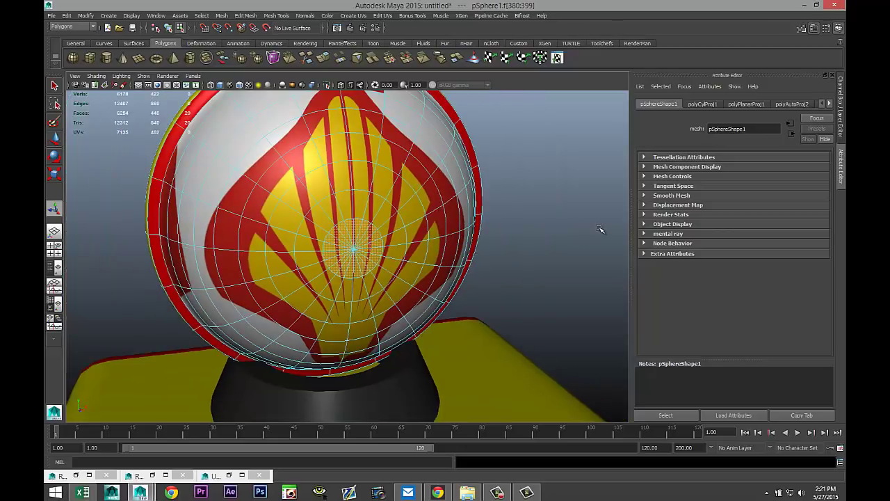
pyautogui.hotkey('shift', '.')
pyautogui.hotkey('shift', '.')
pyautogui.hotkey('shift', '.')
pyautogui.hotkey('shift', '.')
pyautogui.hotkey('shift', '.')
pyautogui.hotkey('shift', '.')
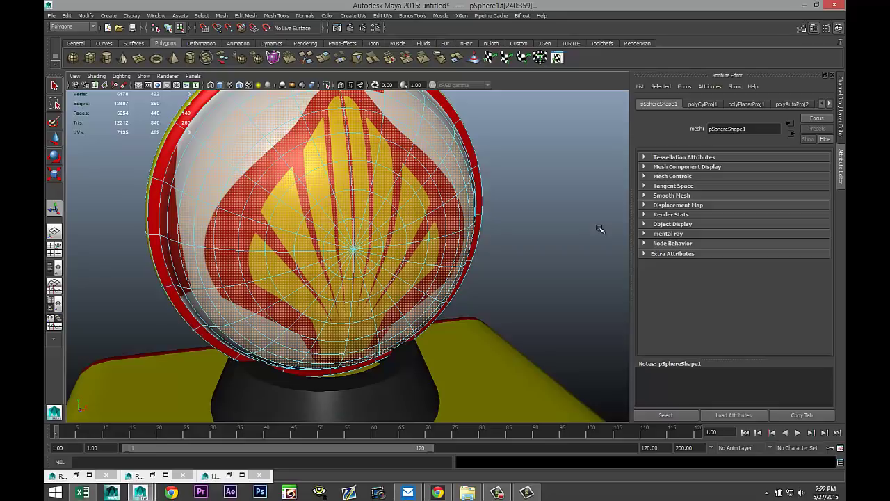
pyautogui.hotkey('shift', '.')
pyautogui.hotkey('shift', '.')
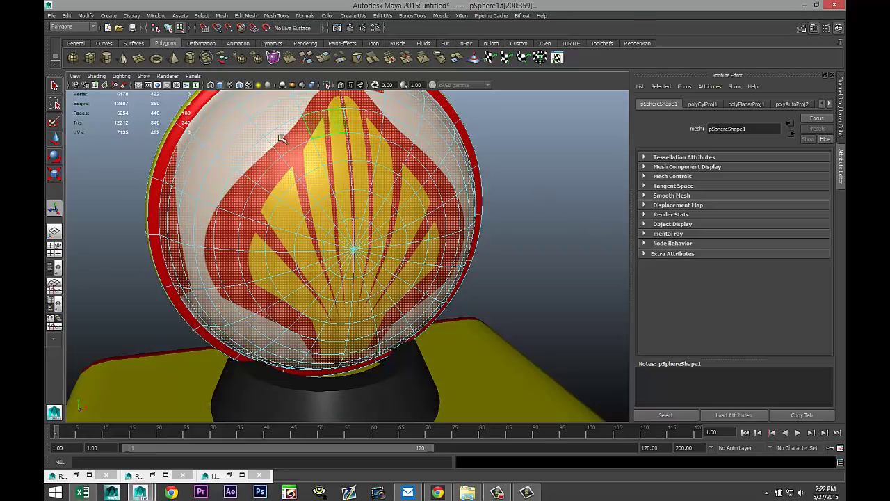
pyautogui.moveTo(291, 146); pyautogui.dragTo(308, 325, button='right')
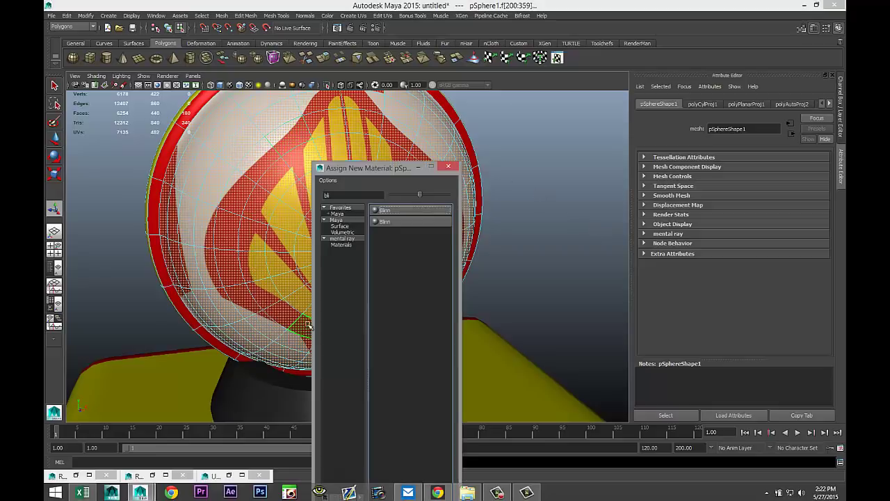
pyautogui.click(390, 211)
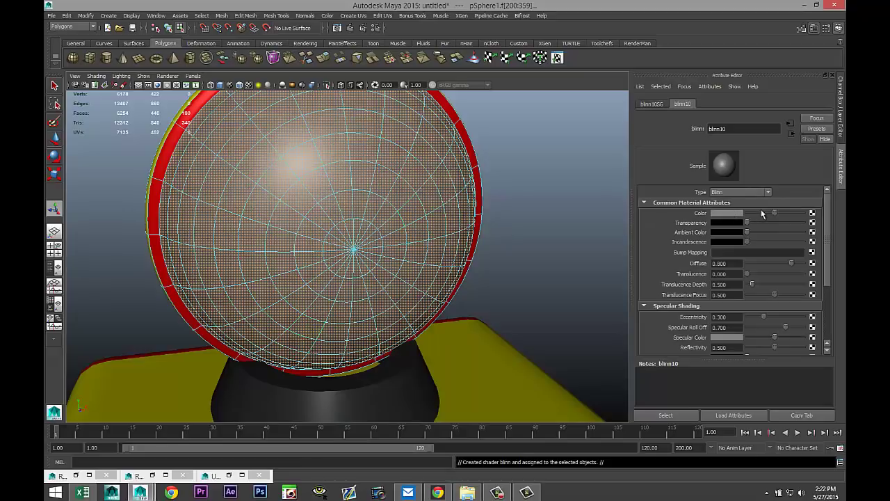
# Set the new Blinn's color to white, edit its reflectivity and deselect the globe faces
pyautogui.moveTo(794, 213); pyautogui.dragTo(801, 215)
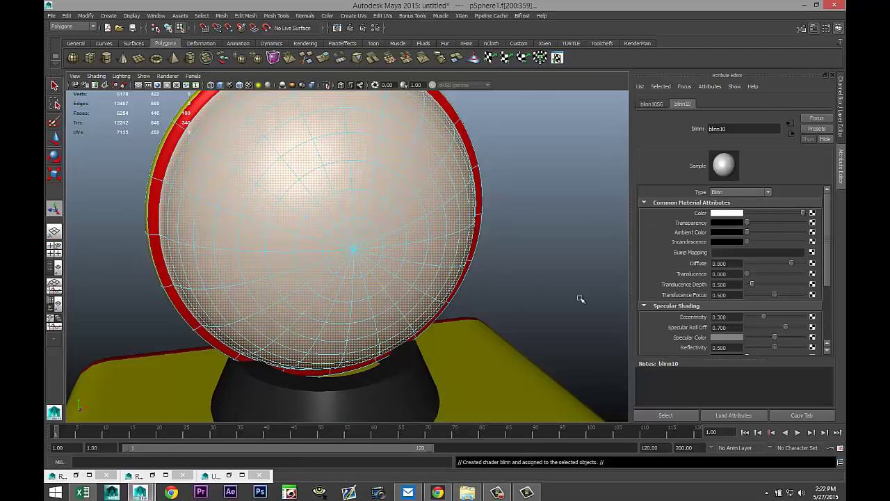
pyautogui.scroll(-3, 729, 255)
pyautogui.click(742, 262)
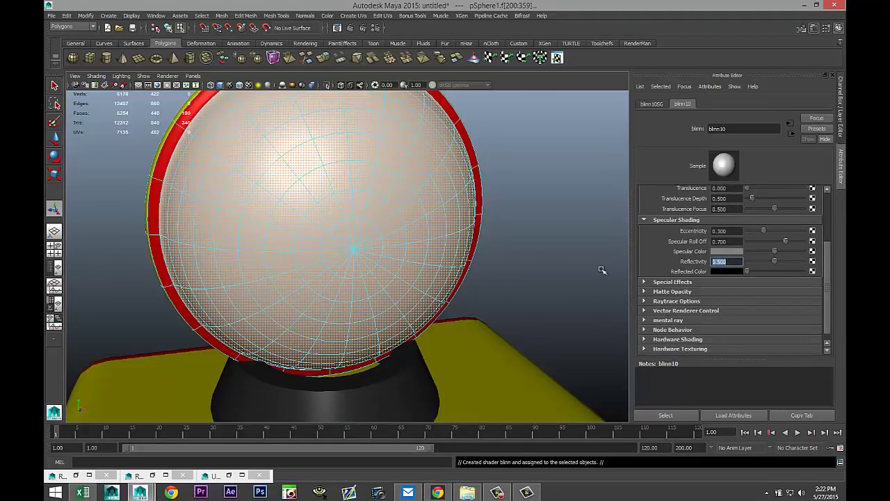
pyautogui.press('Return')
pyautogui.click(574, 250)
# Examine the whole pump, the nozzle holder groove and the side window for parts that still need shading
pyautogui.scroll(-6, 384, 248)
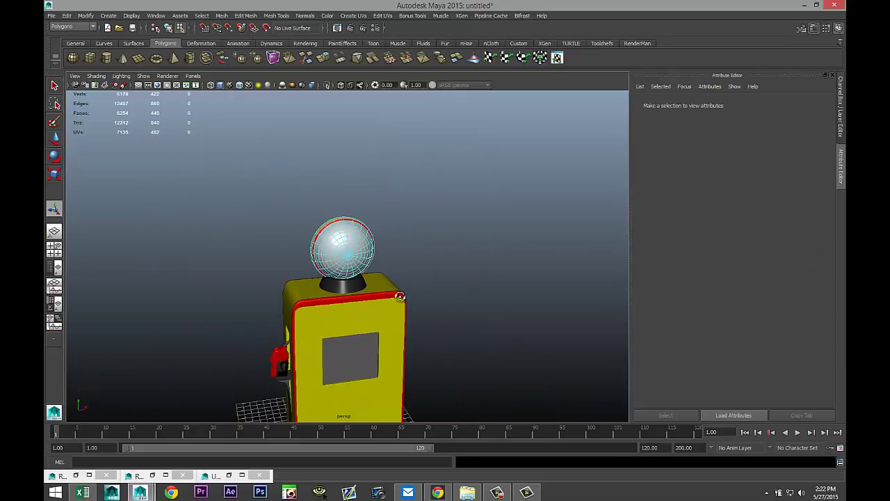
pyautogui.keyDown('alt'); pyautogui.moveTo(400, 297); pyautogui.dragTo(426, 172); pyautogui.keyUp('alt')
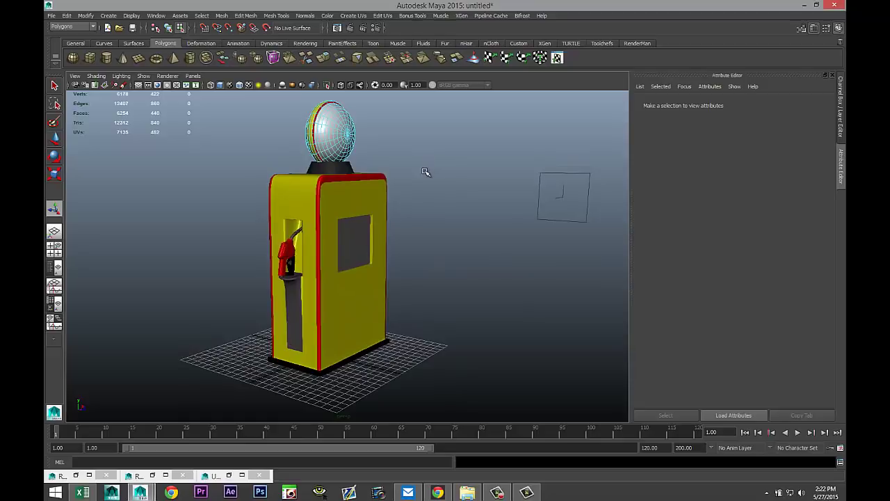
pyautogui.scroll(3, 420, 237)
pyautogui.scroll(3, 401, 261)
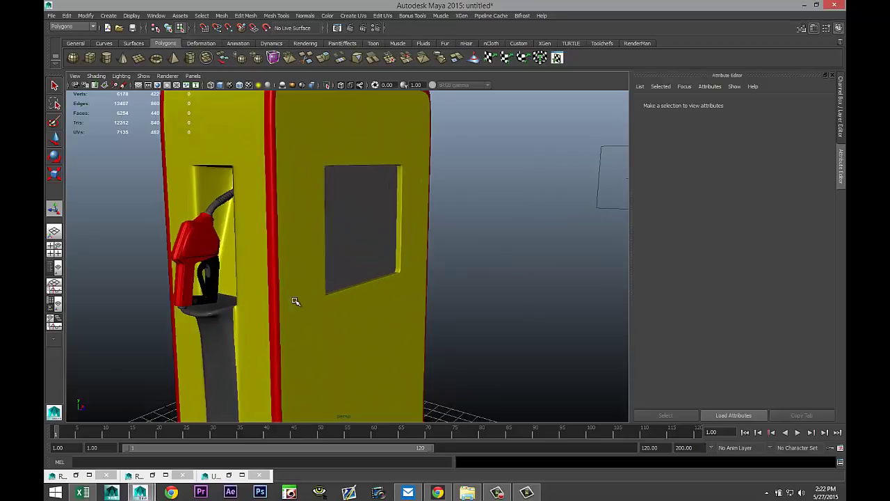
pyautogui.scroll(3, 295, 301)
pyautogui.keyDown('alt'); pyautogui.moveTo(265, 306); pyautogui.dragTo(408, 181, button='middle'); pyautogui.keyUp('alt')
pyautogui.scroll(2, 361, 235)
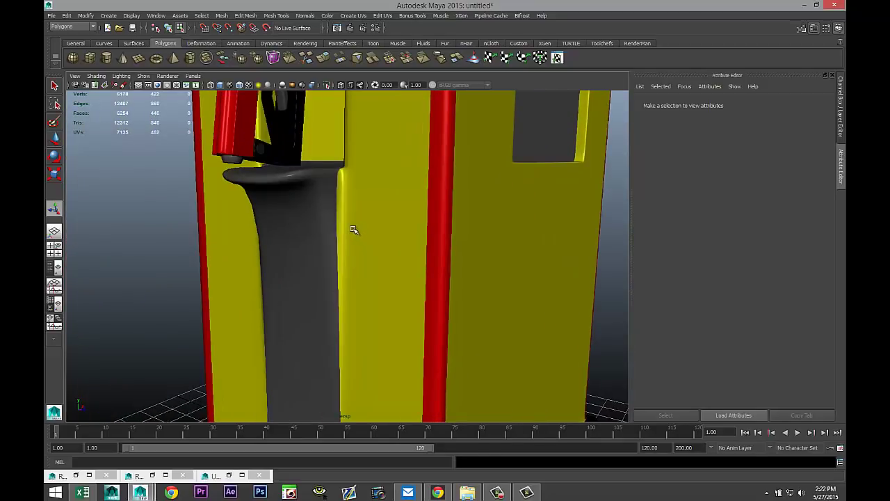
pyautogui.scroll(2, 354, 230)
pyautogui.click(339, 170)
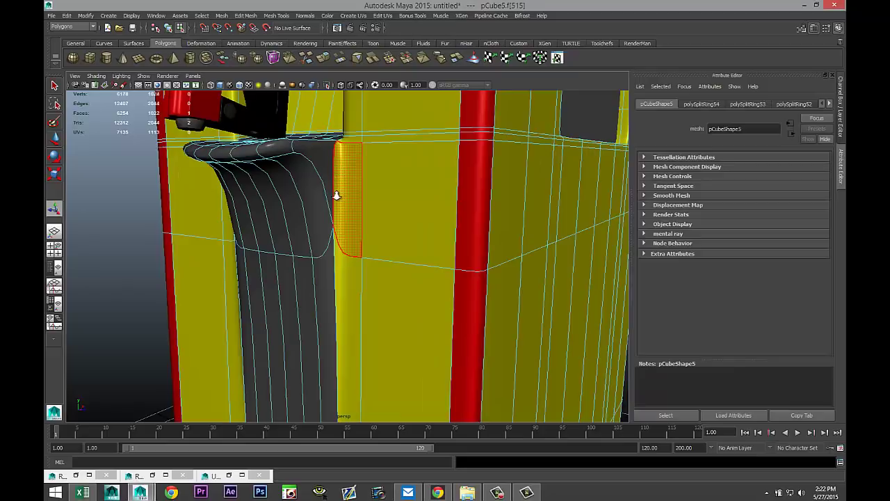
pyautogui.scroll(-5, 339, 197)
pyautogui.keyDown('alt'); pyautogui.moveTo(620, 248); pyautogui.dragTo(536, 243); pyautogui.keyUp('alt')
pyautogui.keyDown('alt'); pyautogui.moveTo(535, 244); pyautogui.dragTo(473, 320, button='middle'); pyautogui.keyUp('alt')
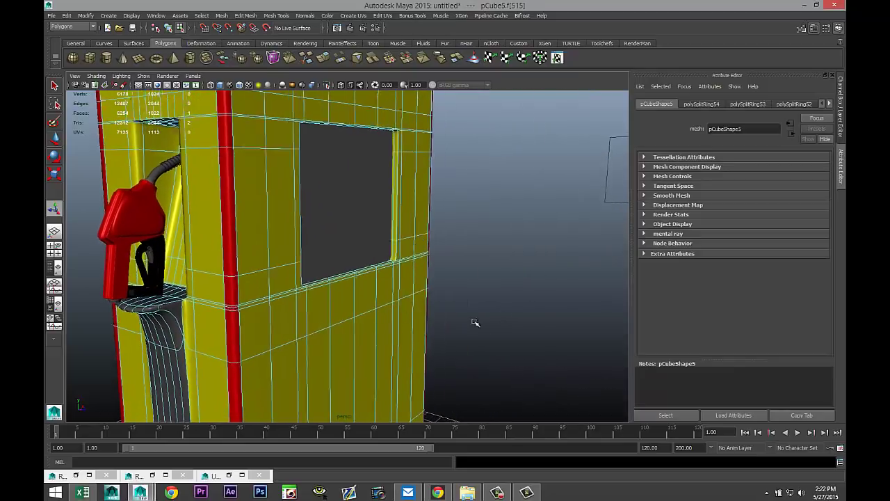
# Return to object mode, select the gray window panel and move it along Z out of its recess to about 11.48
pyautogui.moveTo(338, 190); pyautogui.dragTo(377, 174, button='right')
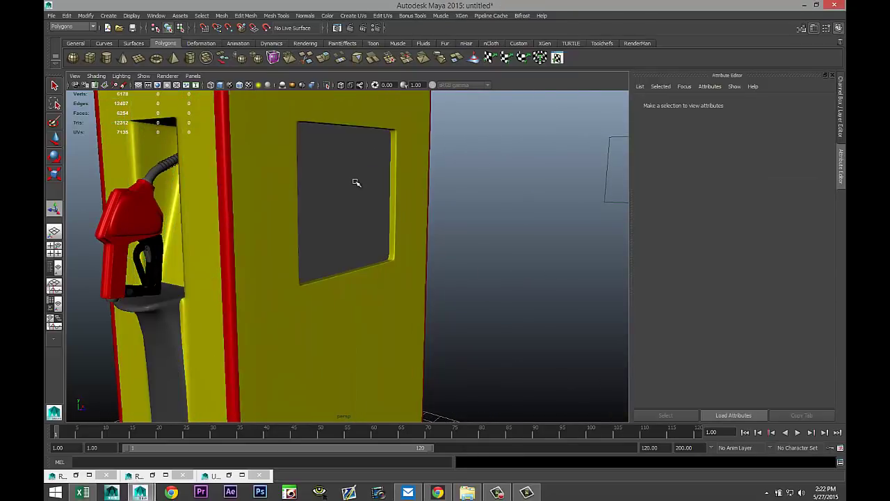
pyautogui.click(393, 250)
pyautogui.press('w')
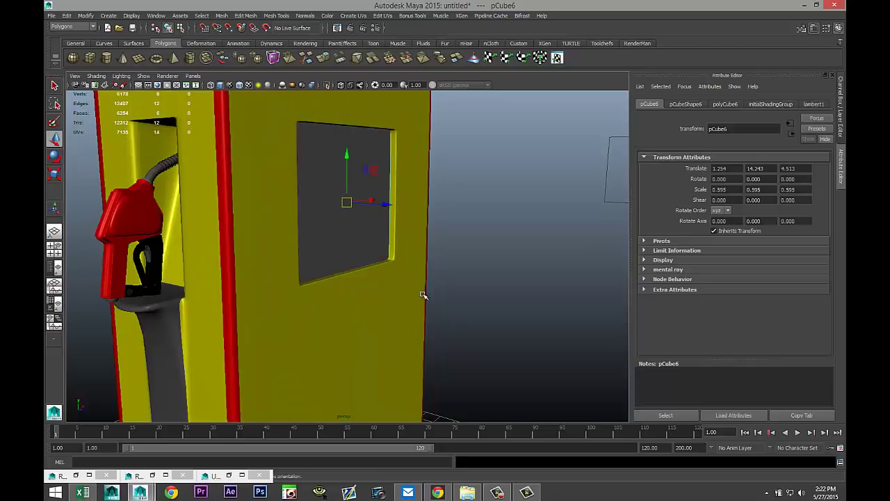
pyautogui.click(394, 207)
pyautogui.moveTo(397, 210); pyautogui.dragTo(557, 248)
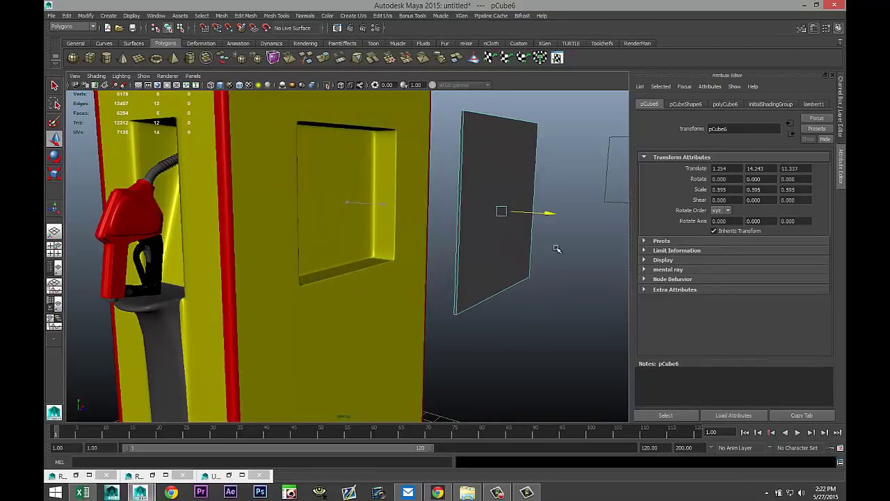
# Assign a new mia_material_x material to the window panel
pyautogui.moveTo(485, 145)
pyautogui.mouseDown(button='right')
pyautogui.moveTo(464, 306)
pyautogui.moveTo(476, 332)
pyautogui.mouseUp(button='right')
pyautogui.click(345, 194)
pyautogui.write('bli')
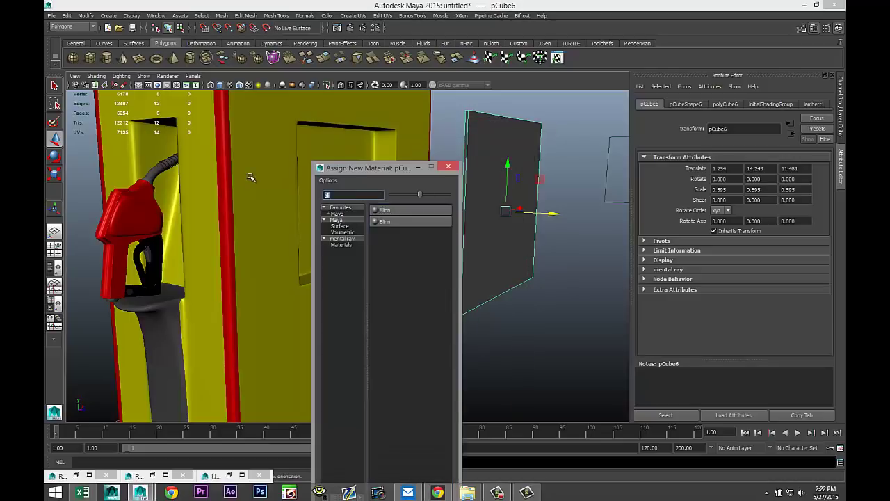
pyautogui.write('mia')
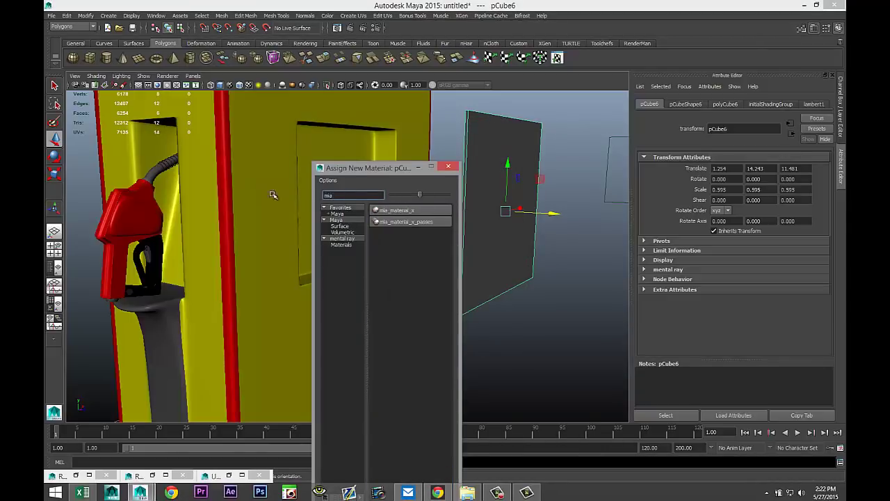
pyautogui.click(429, 211)
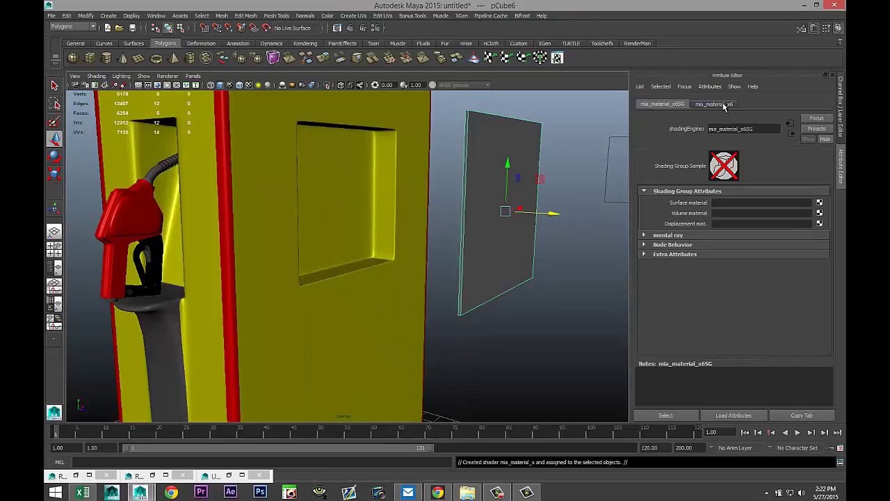
# Replace the window panel material's settings with the GlassSolid preset and deselect the panel
pyautogui.click(720, 104)
pyautogui.click(815, 130)
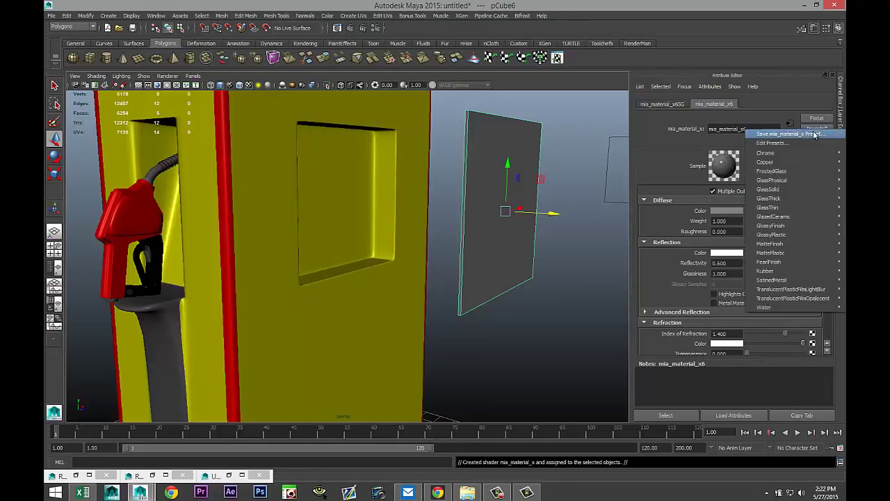
pyautogui.moveTo(787, 189)
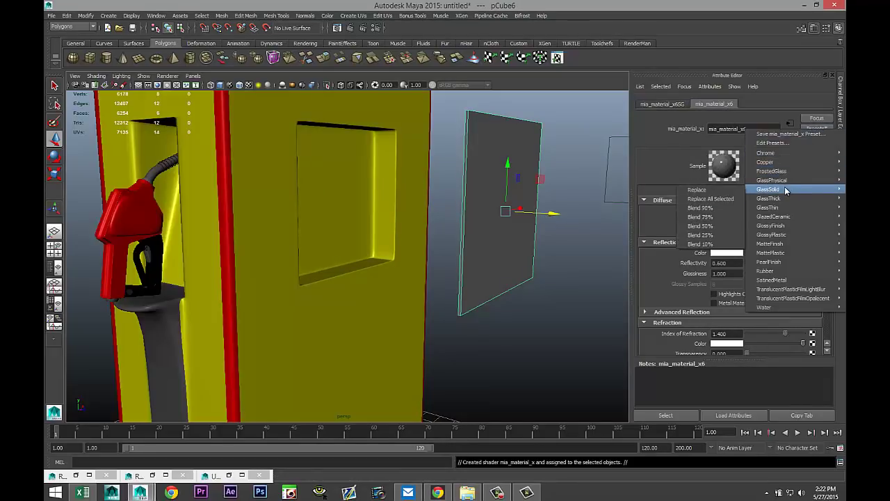
pyautogui.click(728, 194)
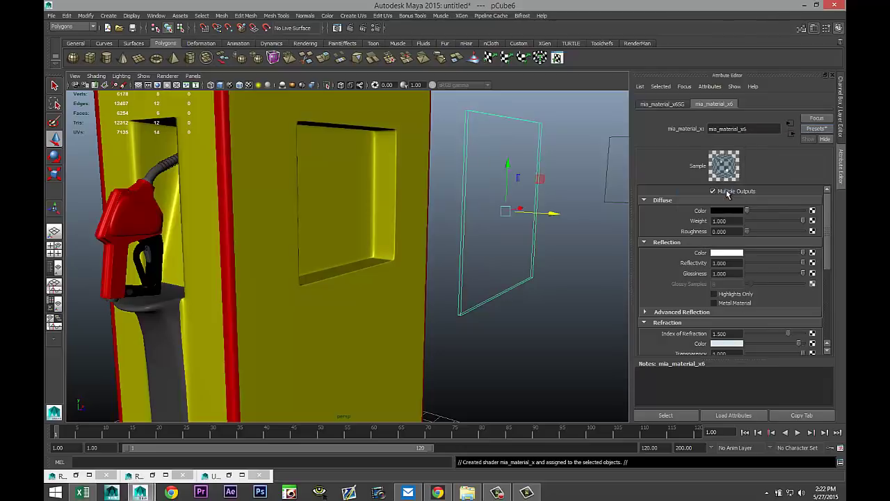
pyautogui.click(525, 337)
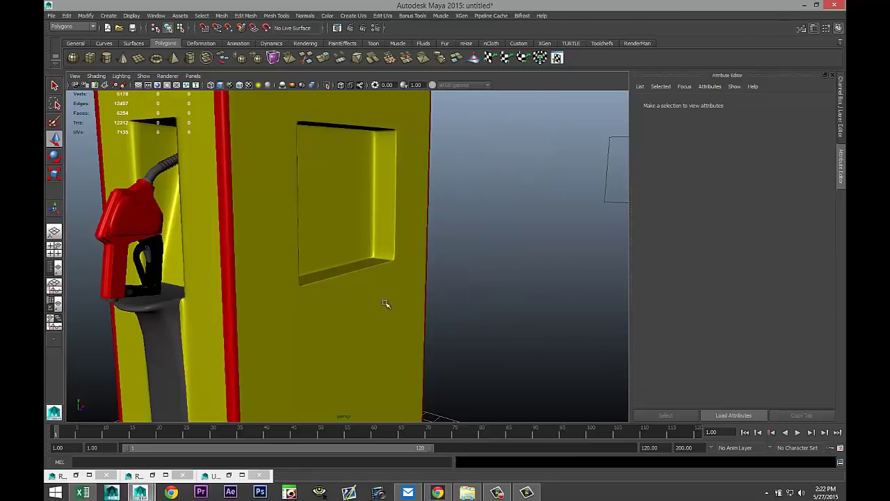
# Select the glass window panel and move it along Z away from the pump to about 30.51
pyautogui.click(359, 225)
pyautogui.keyDown('alt'); pyautogui.moveTo(445, 244); pyautogui.dragTo(463, 280); pyautogui.keyUp('alt')
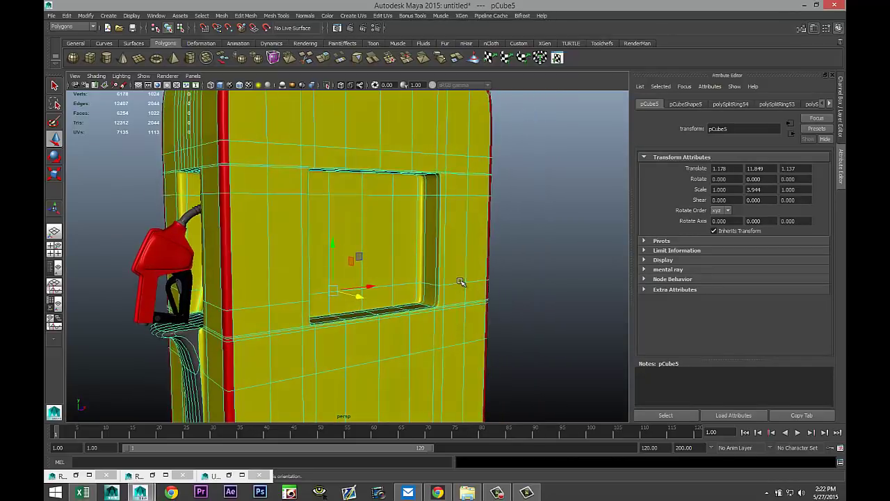
pyautogui.scroll(-5, 453, 258)
pyautogui.click(455, 270)
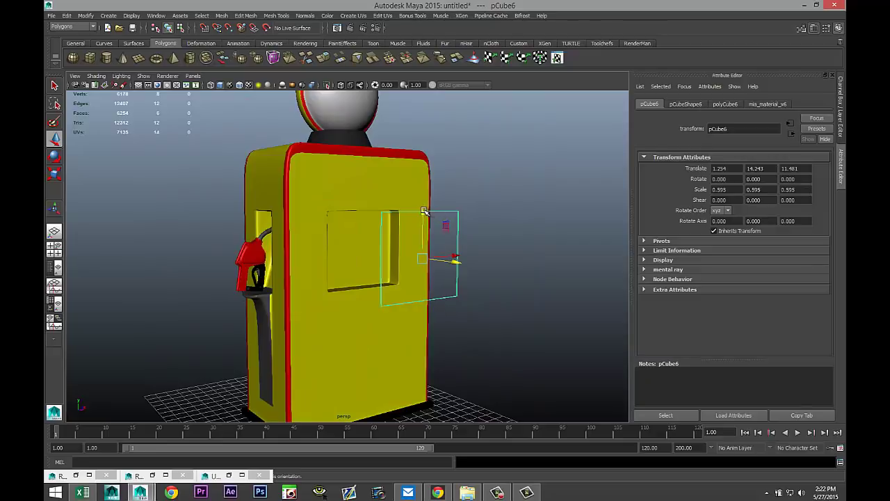
pyautogui.moveTo(455, 260); pyautogui.dragTo(802, 335)
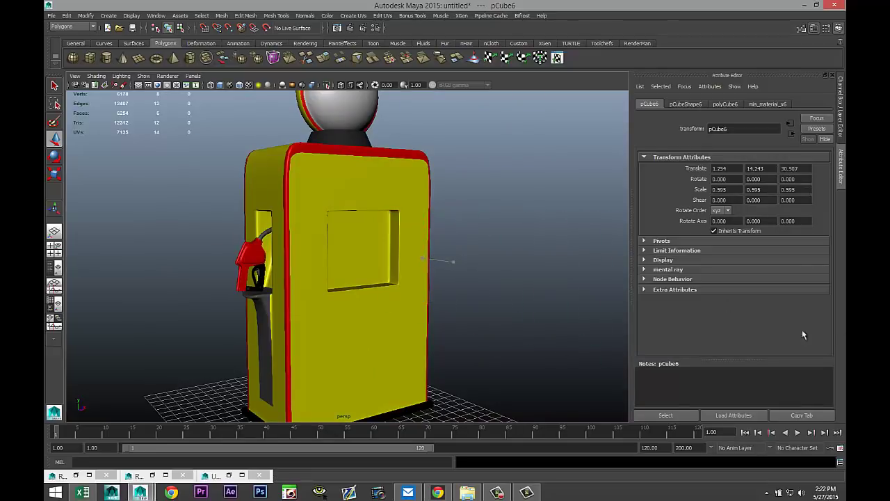
# Switch the pump body to face mode and select all the faces forming the back of the window recess
pyautogui.scroll(5, 416, 311)
pyautogui.click(340, 202)
pyautogui.keyDown('alt'); pyautogui.moveTo(387, 249); pyautogui.dragTo(364, 270, button='middle'); pyautogui.keyUp('alt')
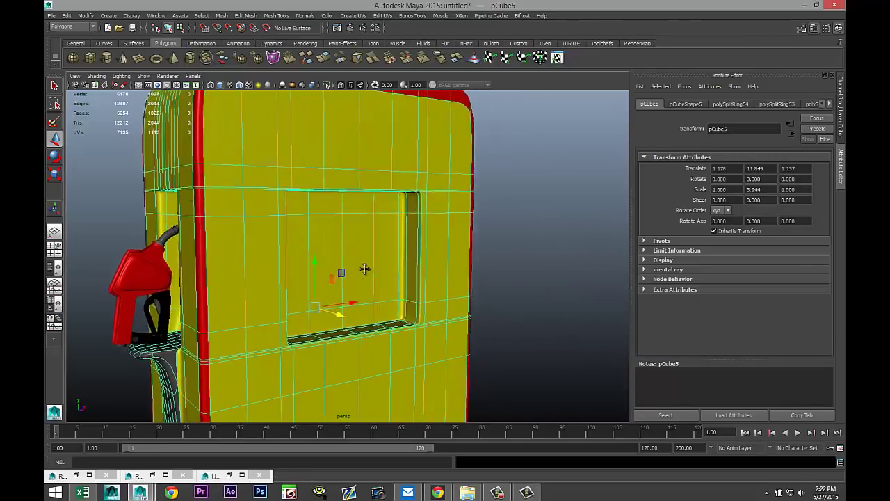
pyautogui.keyDown('alt'); pyautogui.moveTo(365, 268); pyautogui.dragTo(316, 263); pyautogui.keyUp('alt')
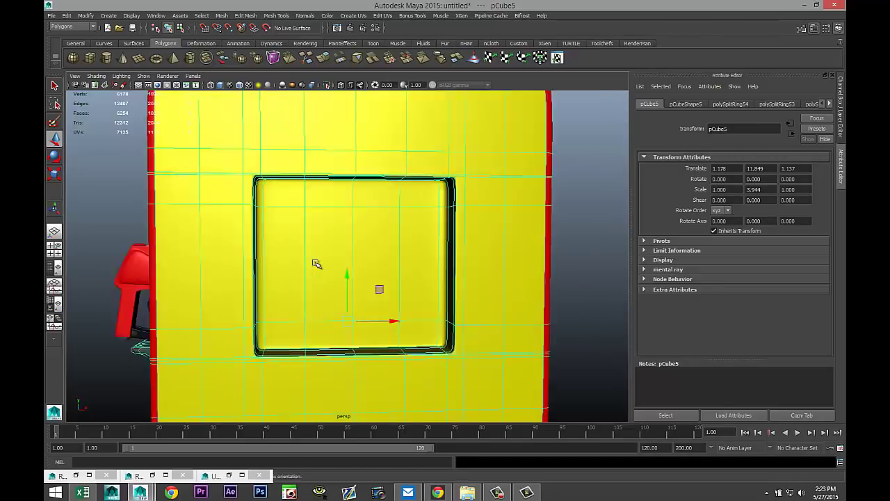
pyautogui.scroll(2, 316, 264)
pyautogui.moveTo(218, 164); pyautogui.dragTo(220, 185, button='right')
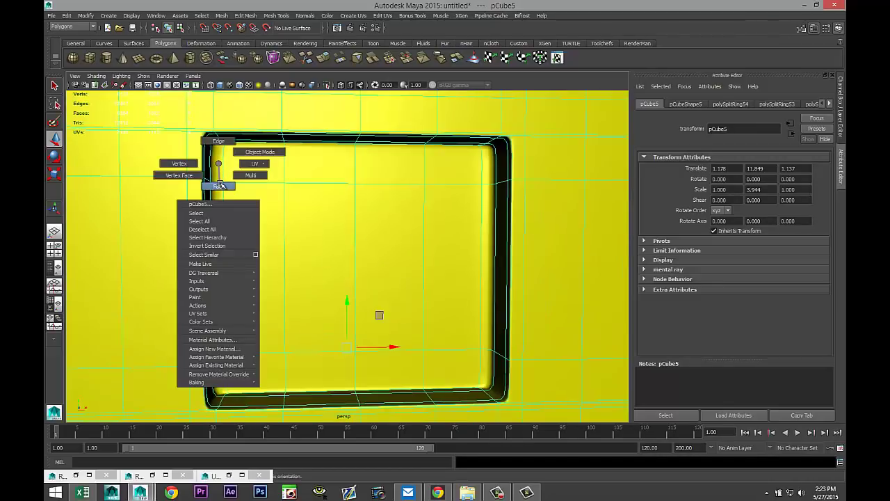
pyautogui.click(491, 173)
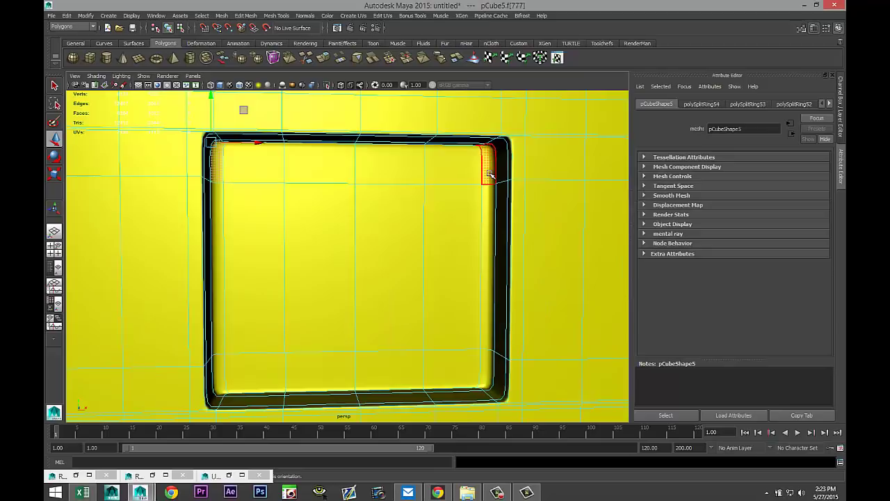
pyautogui.doubleClick(491, 174)
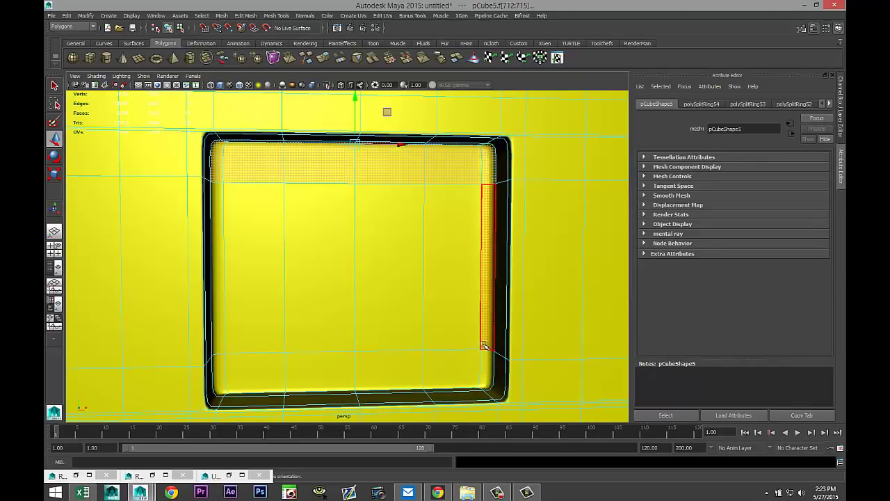
pyautogui.keyDown('shift'); pyautogui.click(486, 364); pyautogui.keyUp('shift')
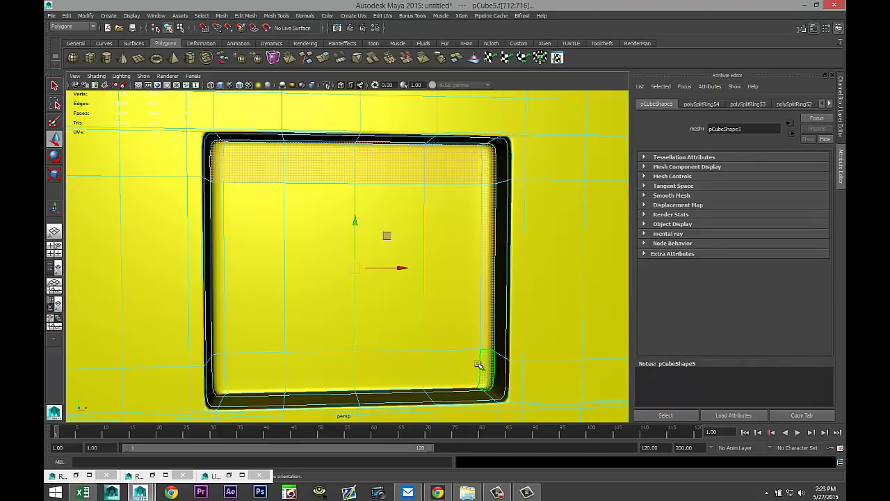
pyautogui.keyDown('shift'); pyautogui.doubleClick(220, 374); pyautogui.keyUp('shift')
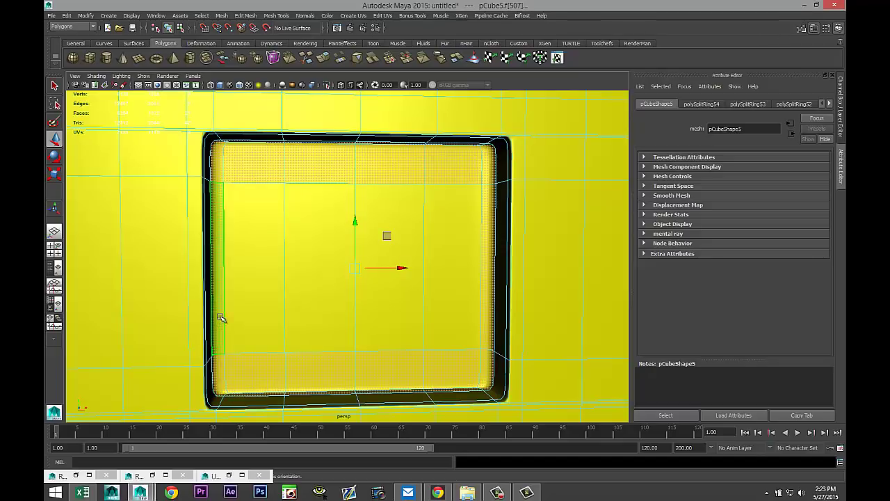
pyautogui.keyDown('shift'); pyautogui.click(274, 290); pyautogui.keyUp('shift')
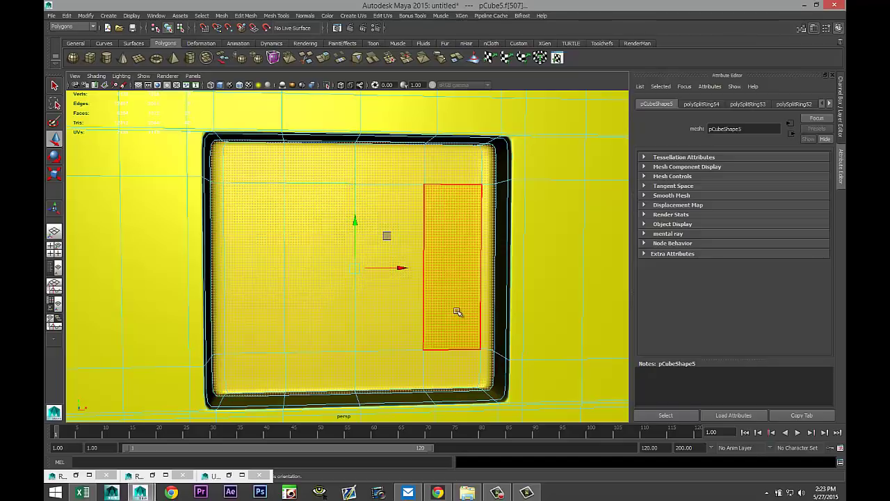
# Assign a new Lambert material to the selected back faces of the window recess
pyautogui.keyDown('shift'); pyautogui.moveTo(454, 217); pyautogui.dragTo(436, 406, button='right'); pyautogui.keyUp('shift')
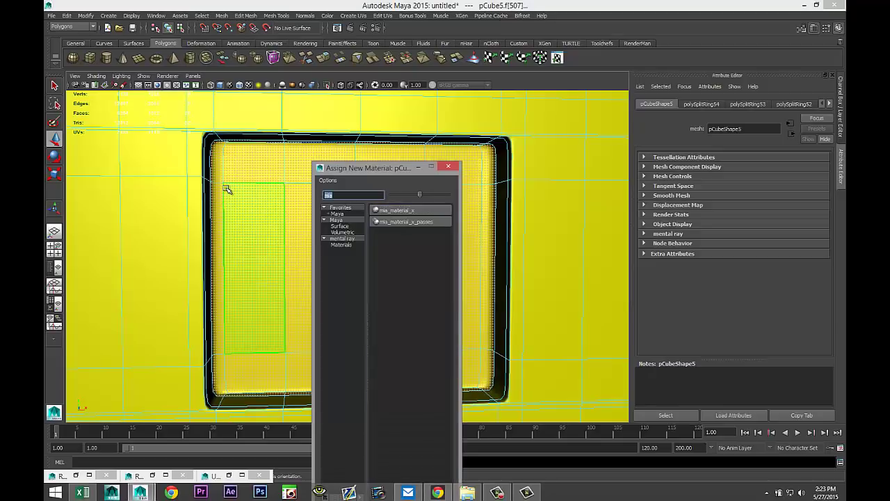
pyautogui.write('la')
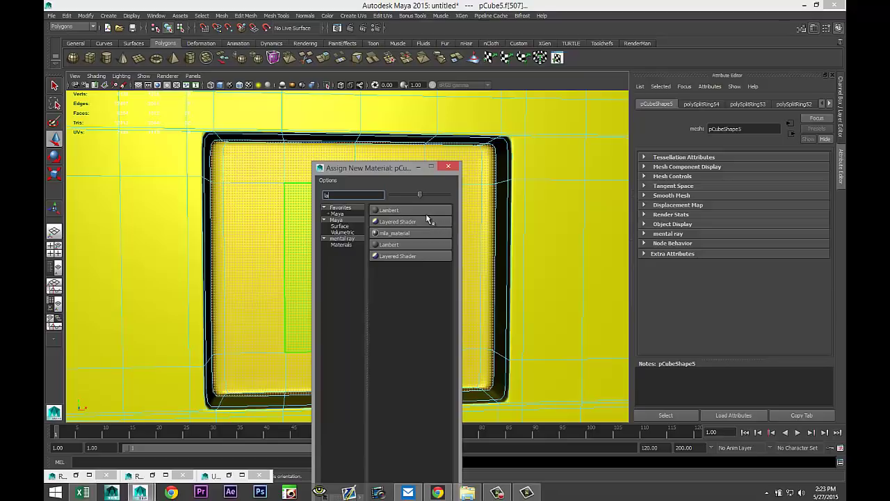
pyautogui.click(413, 211)
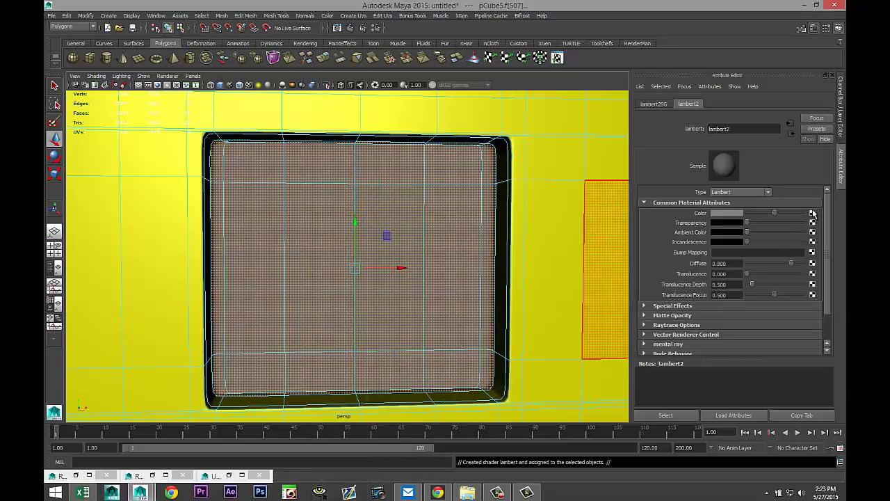
# Connect a file texture to the Lambert's color and load Gas meter.jpg as its image
pyautogui.click(812, 213)
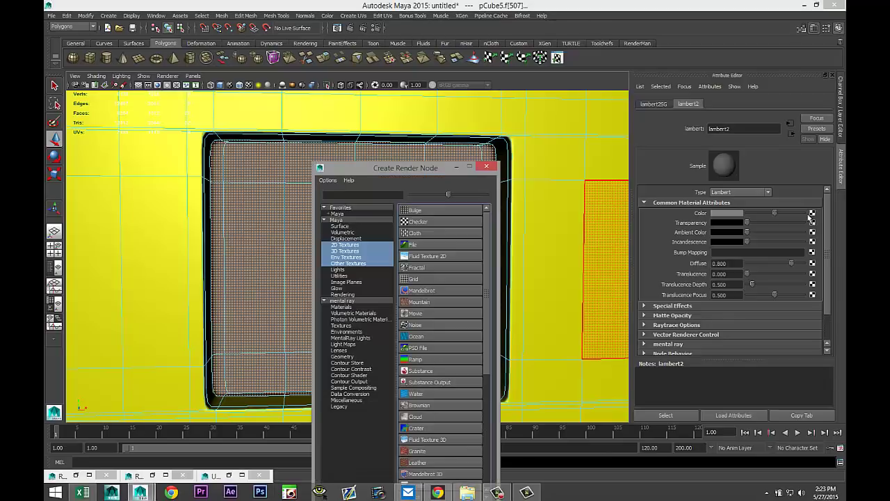
pyautogui.click(415, 244)
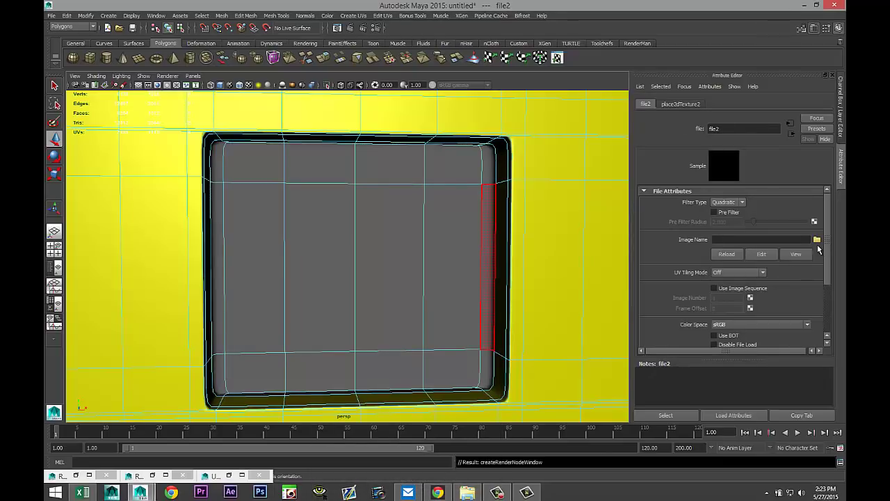
pyautogui.click(818, 240)
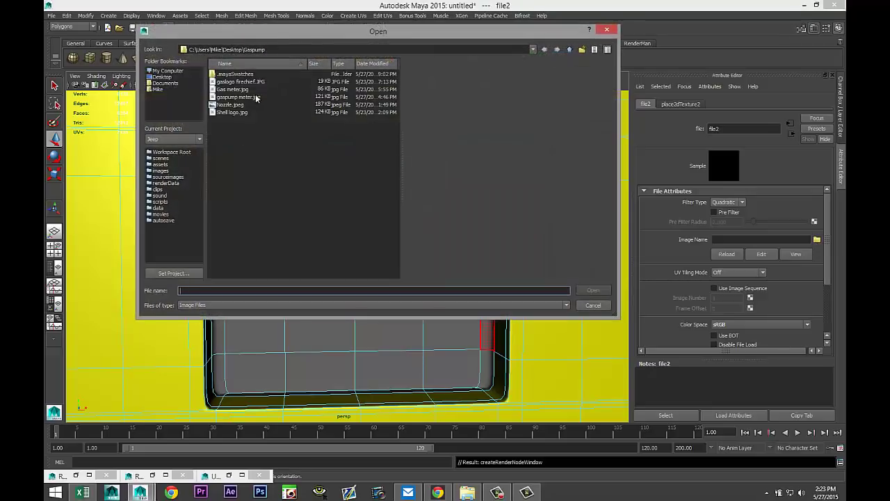
pyautogui.click(239, 90)
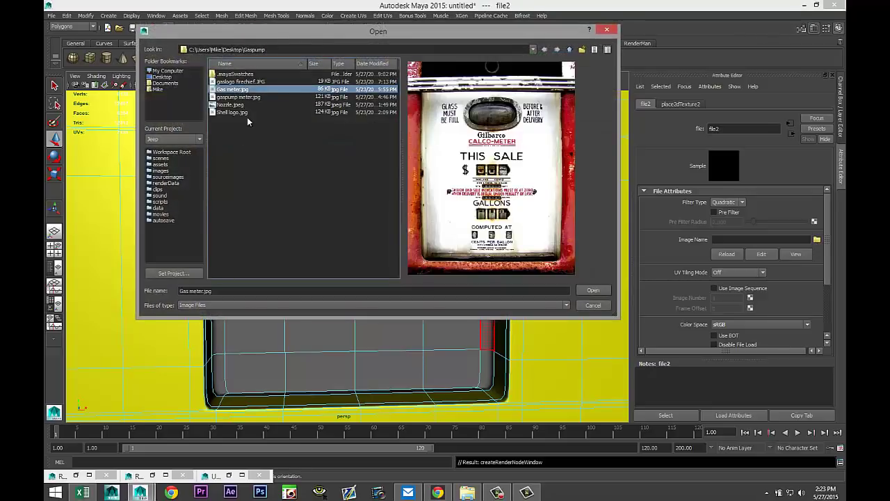
pyautogui.click(592, 291)
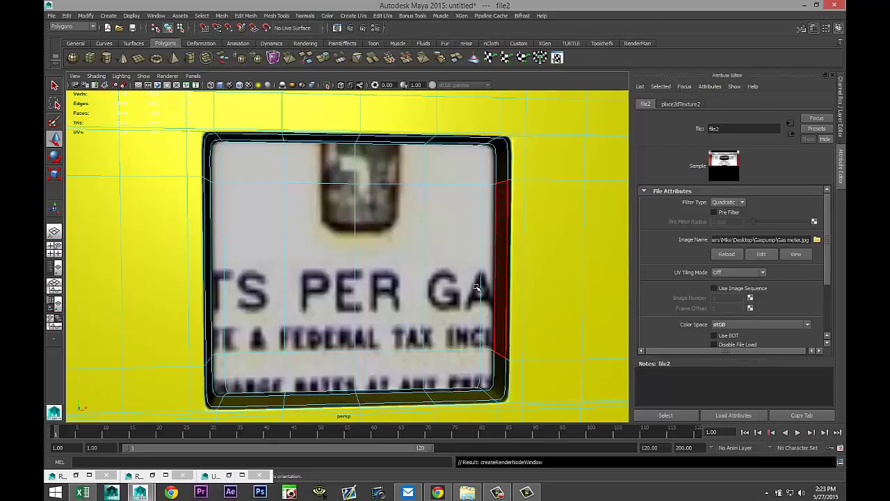
# Select the textured back faces of the window recess again
pyautogui.scroll(-3, 359, 275)
pyautogui.scroll(3, 359, 275)
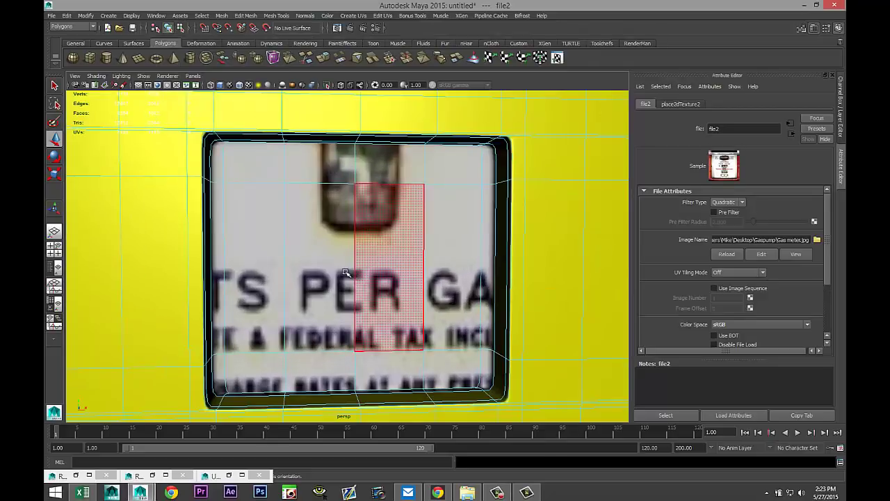
pyautogui.click(218, 165)
pyautogui.keyDown('shift'); pyautogui.doubleClick(487, 174); pyautogui.keyUp('shift')
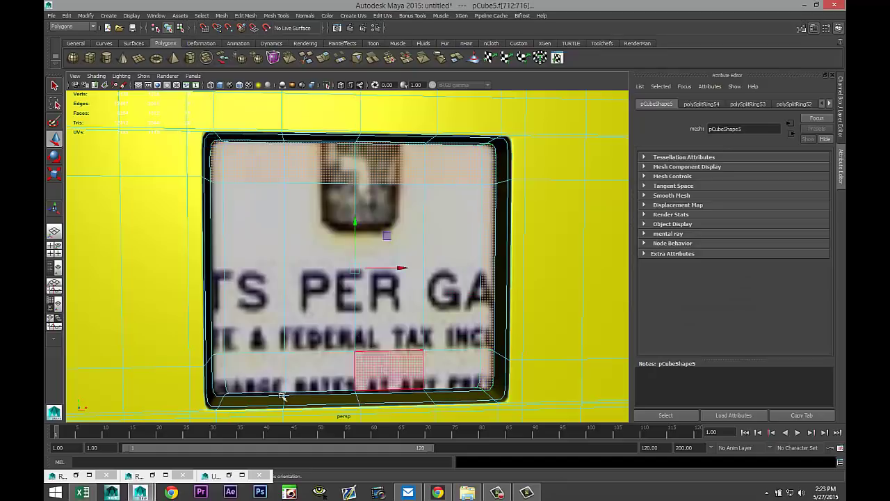
pyautogui.click(219, 344)
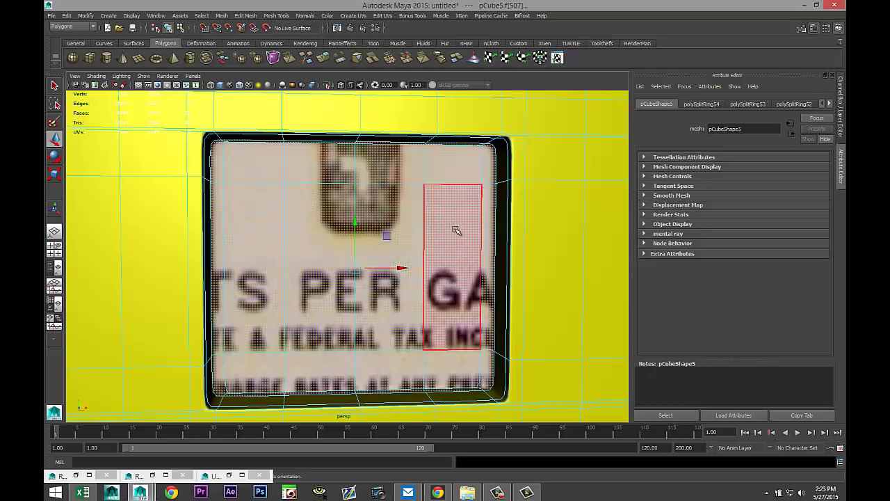
# Try a planar UV mapping on the selected back faces of the recess
pyautogui.click(360, 16)
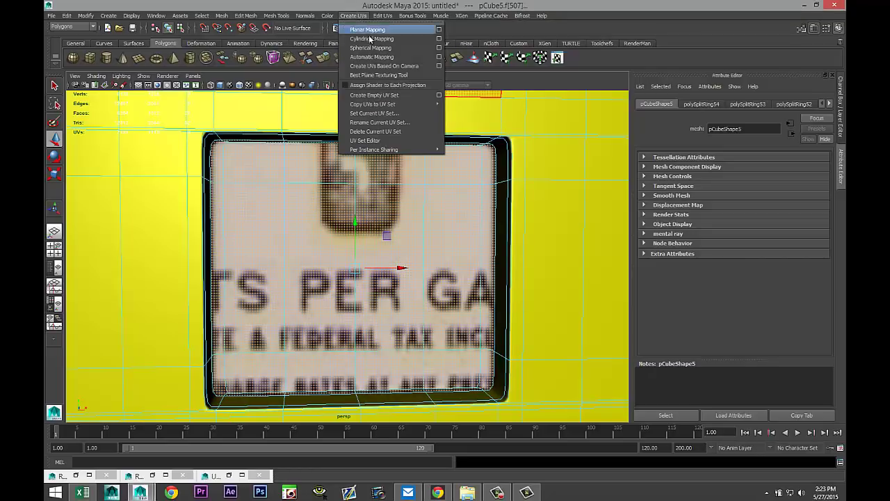
pyautogui.click(376, 31)
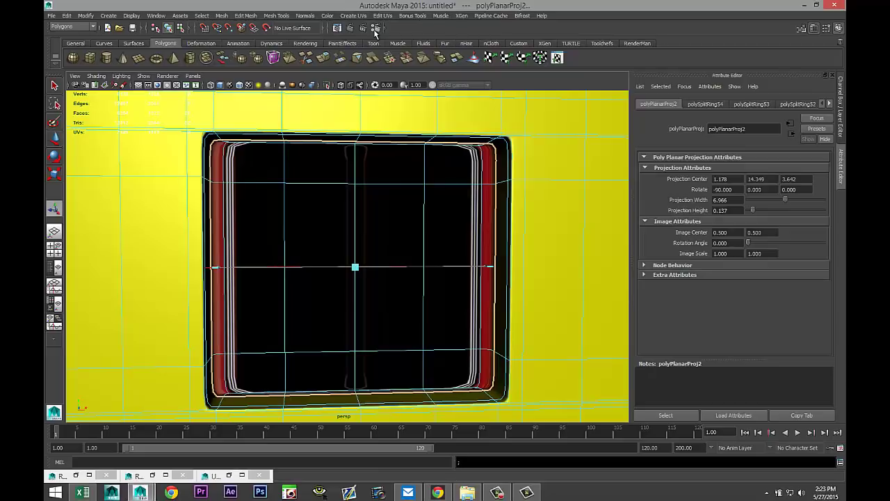
pyautogui.scroll(-3, 338, 271)
pyautogui.scroll(3, 340, 270)
# Apply automatic UV mapping to the selected back faces of the recess with textured display on
pyautogui.click(353, 16)
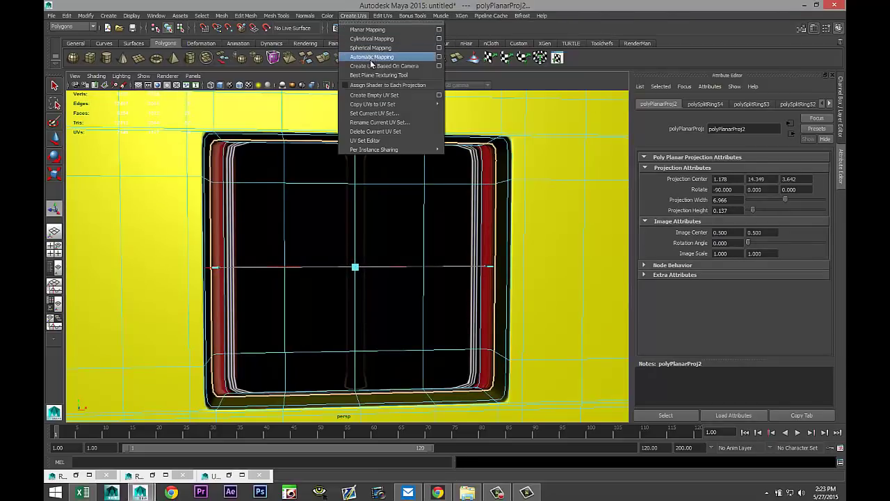
pyautogui.click(370, 57)
pyautogui.press('6')
pyautogui.scroll(-2, 333, 267)
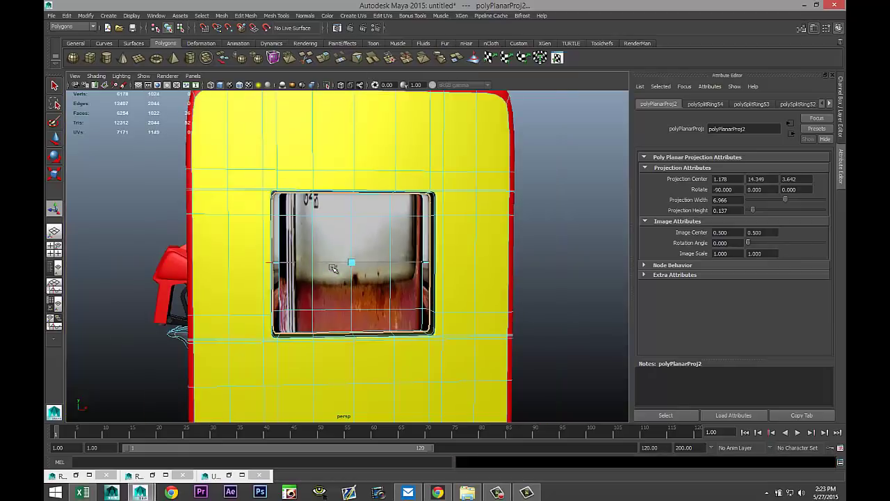
pyautogui.scroll(2, 333, 268)
# Examine the recess faces' UV layout over the gas meter image in the UV Texture Editor, and close the editor
pyautogui.click(383, 15)
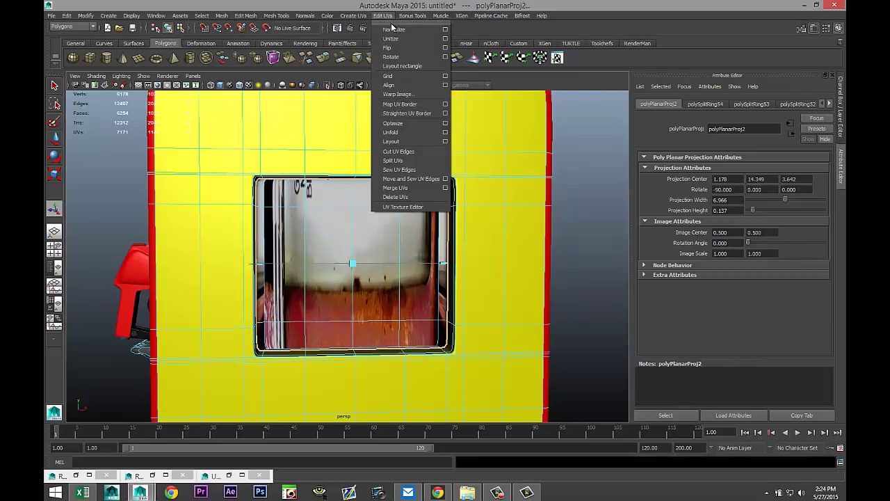
pyautogui.click(410, 206)
pyautogui.scroll(-2, 251, 252)
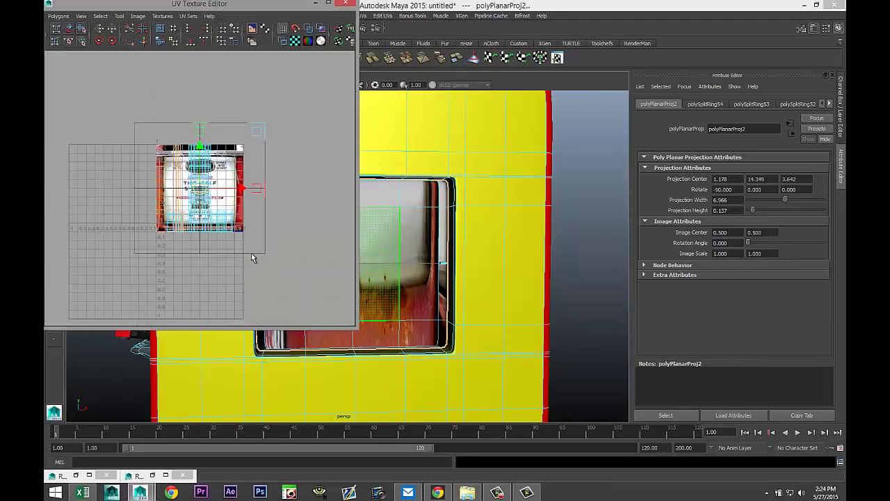
pyautogui.scroll(3, 205, 178)
pyautogui.scroll(-1, 205, 179)
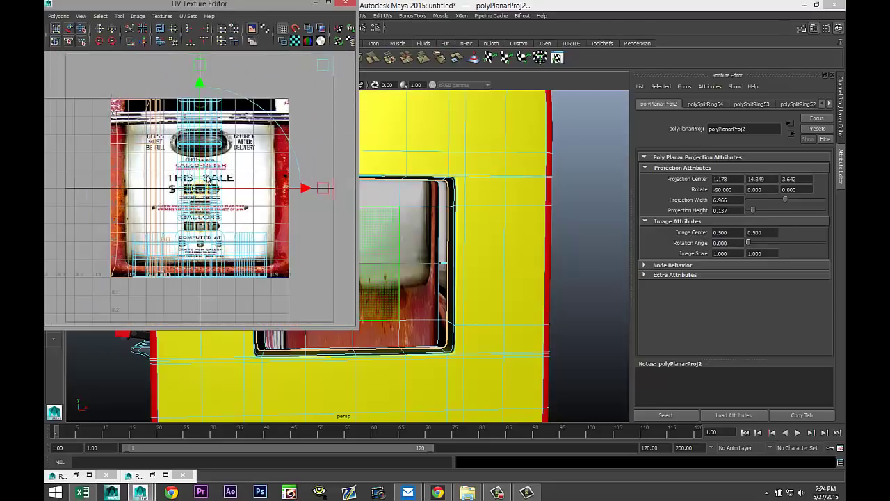
pyautogui.click(343, 5)
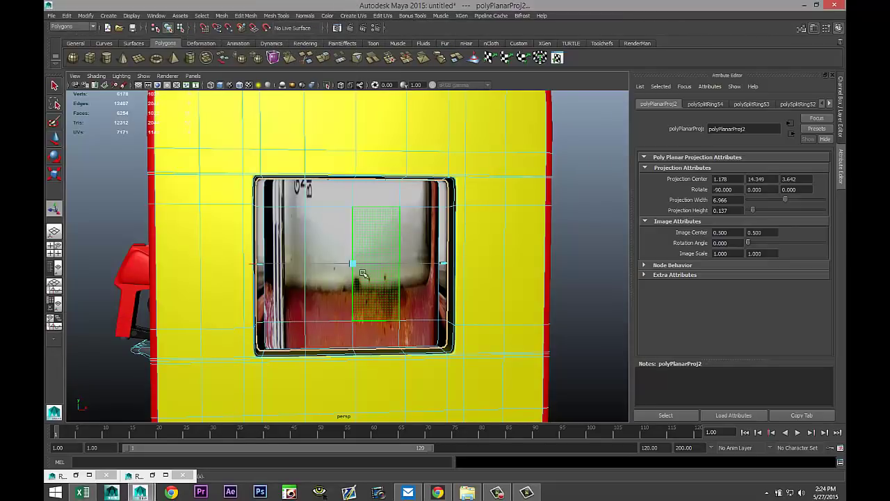
# Return the pump body to object mode, turn off its smooth preview, and select the recess's back faces in face mode
pyautogui.moveTo(487, 252); pyautogui.dragTo(506, 243, button='right')
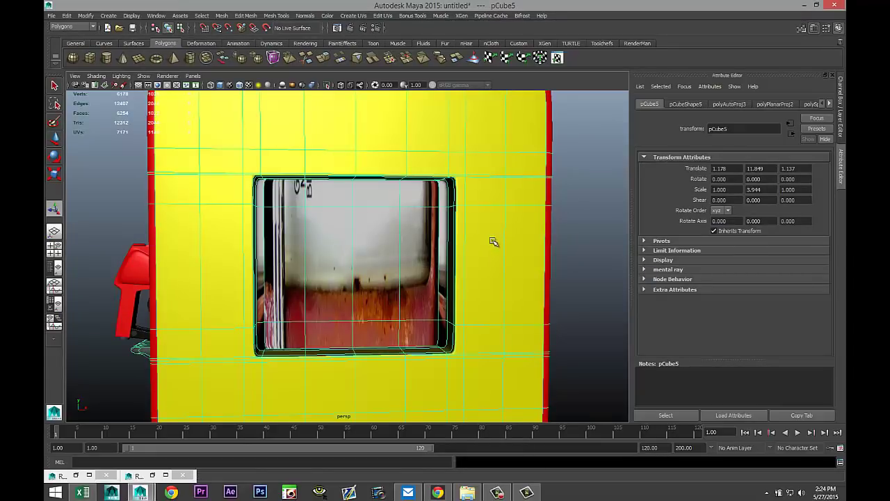
pyautogui.scroll(1, 486, 243)
pyautogui.scroll(2, 438, 259)
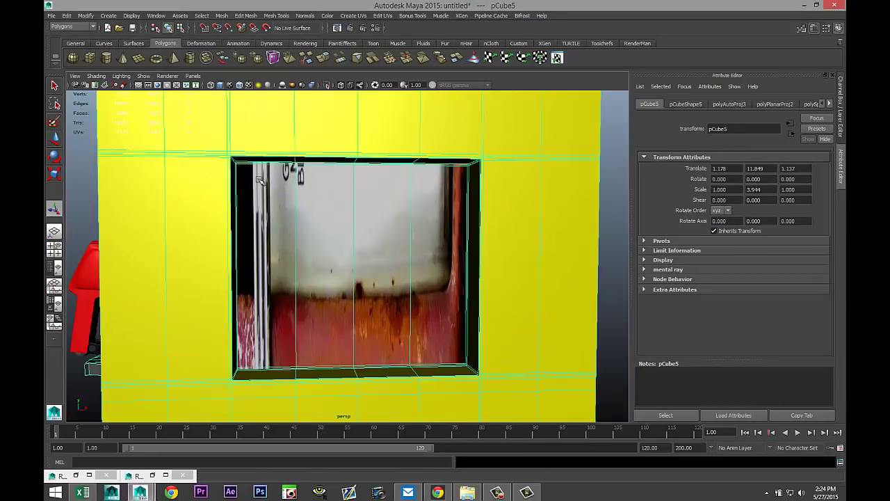
pyautogui.scroll(1, 266, 197)
pyautogui.moveTo(224, 158); pyautogui.dragTo(229, 186, button='right')
pyautogui.click(307, 195)
pyautogui.keyDown('shift'); pyautogui.click(307, 196); pyautogui.keyUp('shift')
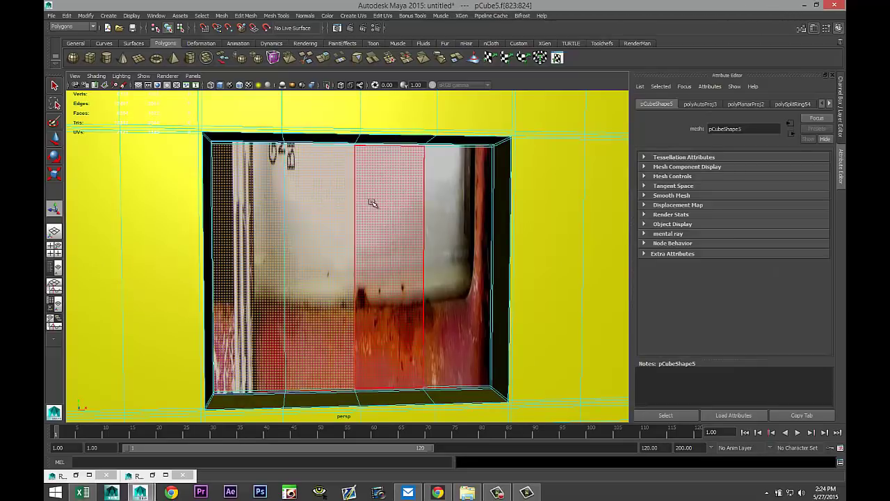
pyautogui.keyDown('shift'); pyautogui.click(372, 202); pyautogui.keyUp('shift')
pyautogui.keyDown('shift'); pyautogui.click(453, 207); pyautogui.keyUp('shift')
# Try planar UV mapping on the unsmoothed back faces of the recess, followed by automatic mapping
pyautogui.click(352, 15)
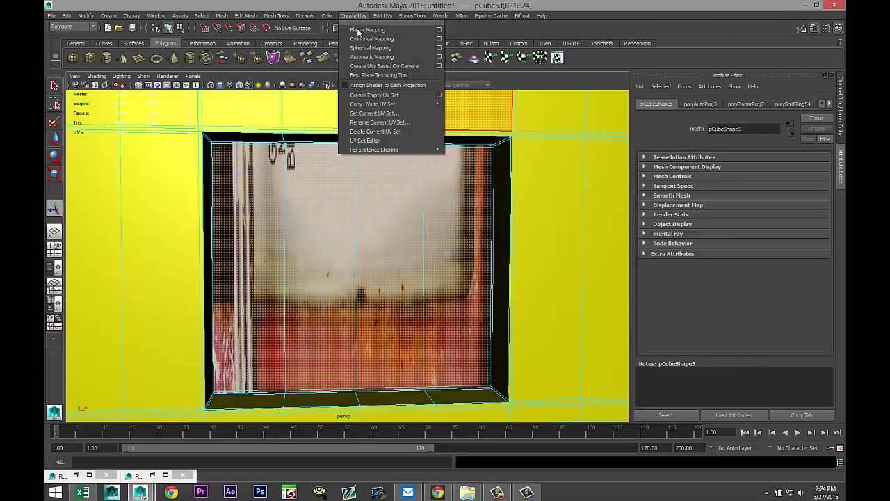
pyautogui.click(368, 30)
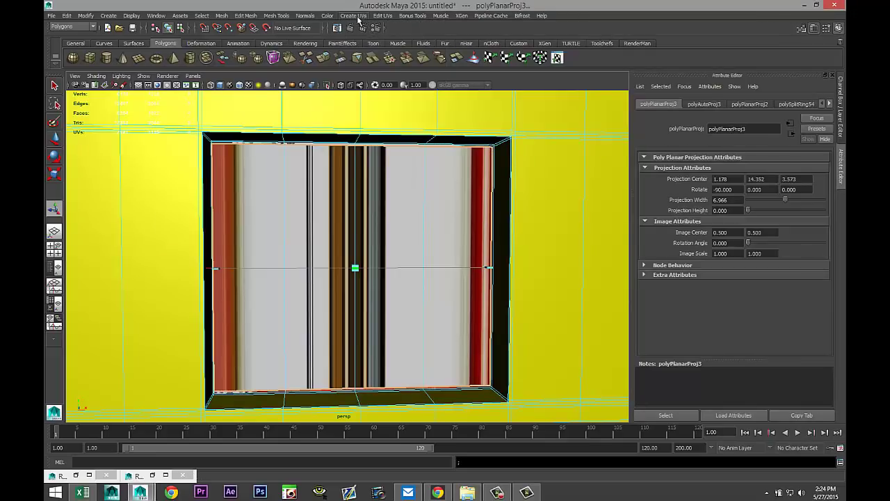
pyautogui.click(353, 15)
pyautogui.click(369, 59)
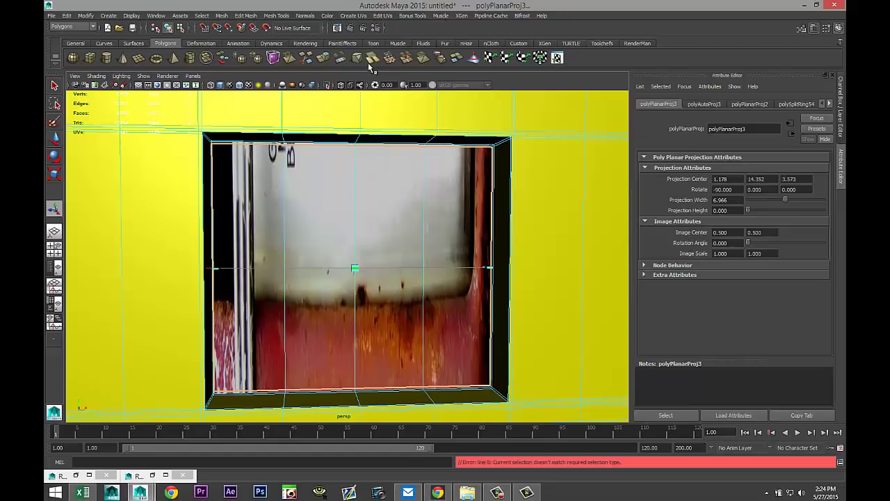
# In the UV Texture Editor, select the pump body's UV faces overlapping the meter image and move them sideways, away from the recess faces' UVs
pyautogui.click(384, 15)
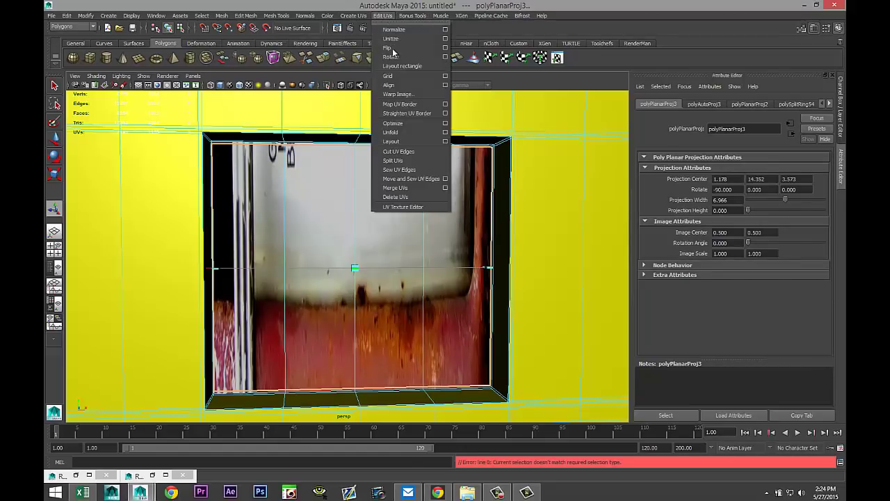
pyautogui.click(397, 207)
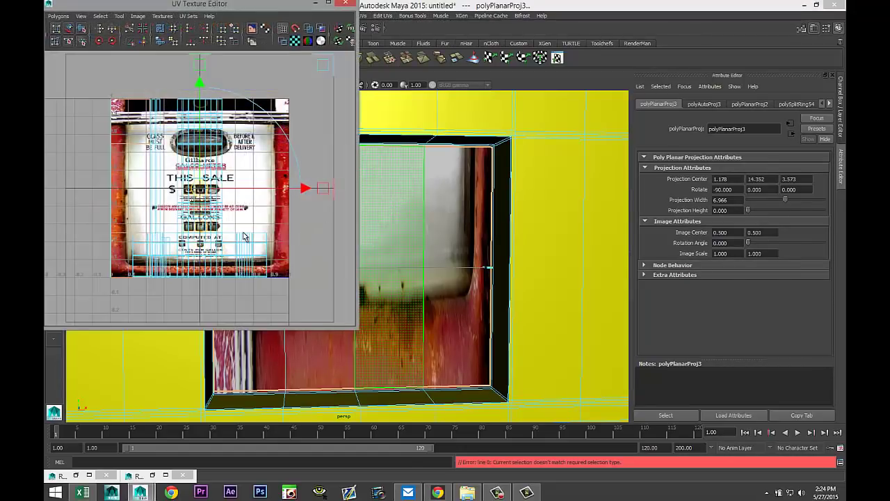
pyautogui.scroll(2, 244, 236)
pyautogui.moveTo(199, 157); pyautogui.dragTo(233, 162, button='right')
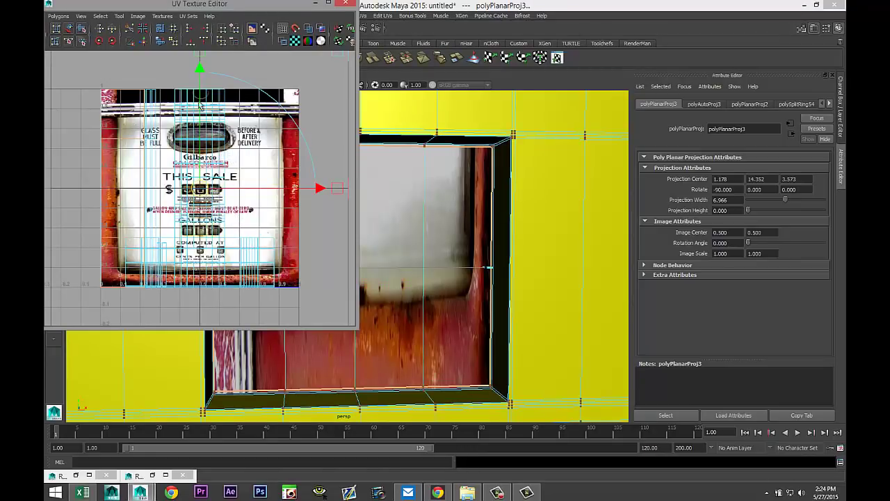
pyautogui.rightClick(177, 96)
pyautogui.moveTo(173, 93); pyautogui.dragTo(153, 84, button='right')
pyautogui.click(184, 103)
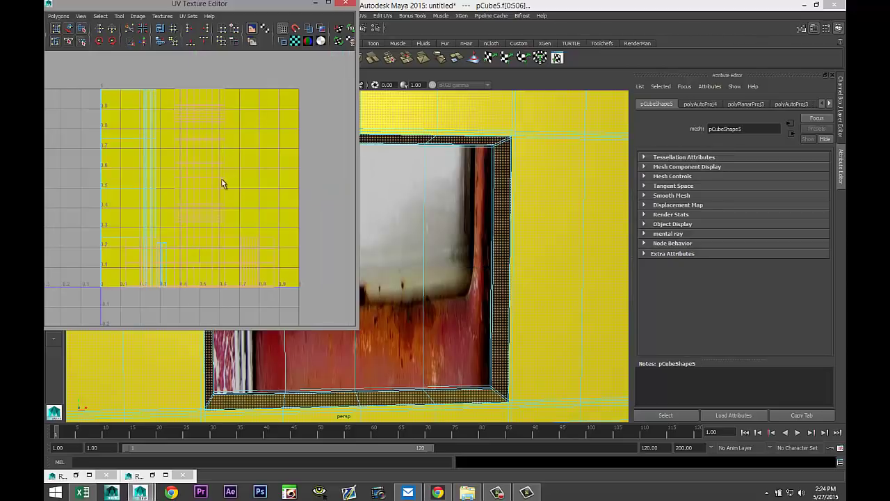
pyautogui.press('w')
pyautogui.moveTo(255, 190); pyautogui.dragTo(308, 191)
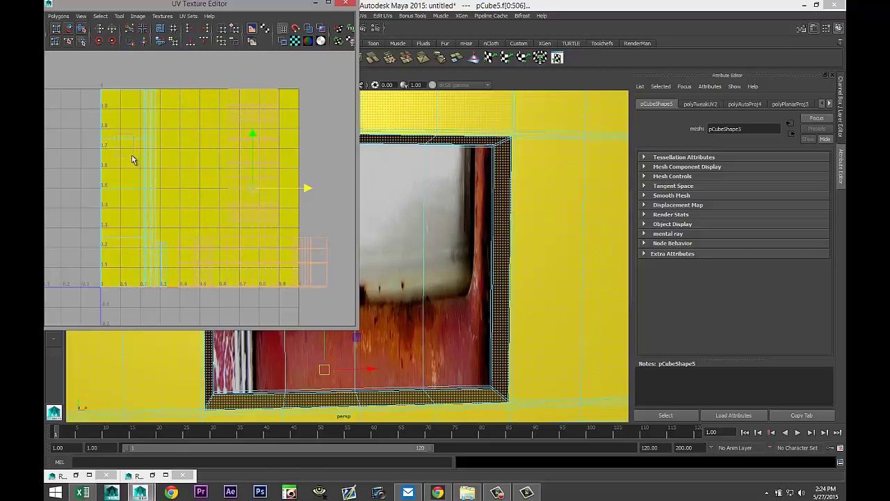
# Move the recess back faces' UVs to the middle of the meter image and rotate them about 90 degrees so the lettering reads upright
pyautogui.click(129, 161)
pyautogui.moveTo(123, 192); pyautogui.dragTo(207, 198)
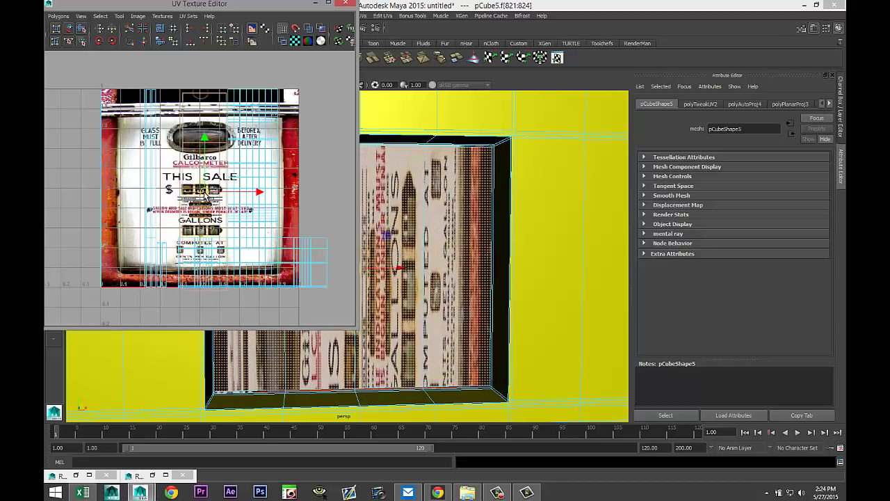
pyautogui.press('e')
pyautogui.moveTo(189, 145)
pyautogui.mouseDown()
pyautogui.moveTo(162, 164)
pyautogui.moveTo(149, 203)
pyautogui.moveTo(158, 211)
pyautogui.mouseUp()
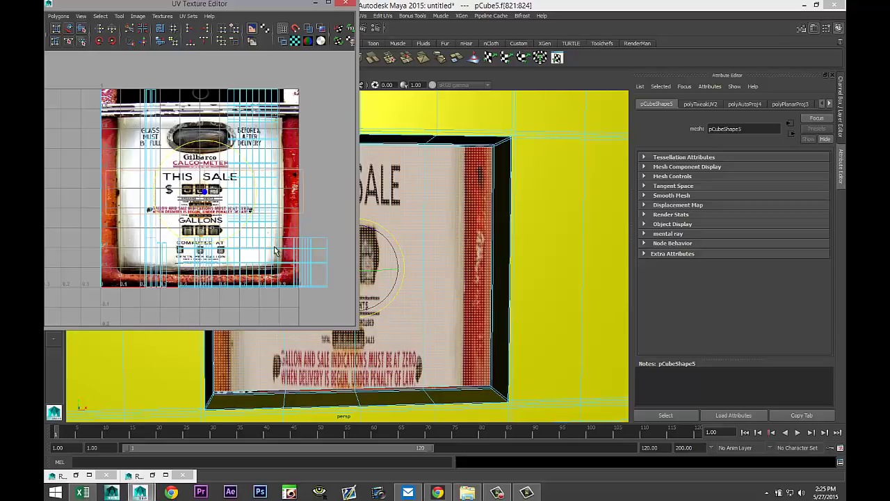
# Narrow the recess faces' UVs horizontally so the meter's white face spans the recess without its red borders, and close the UV Texture Editor
pyautogui.moveTo(245, 7); pyautogui.dragTo(693, 39)
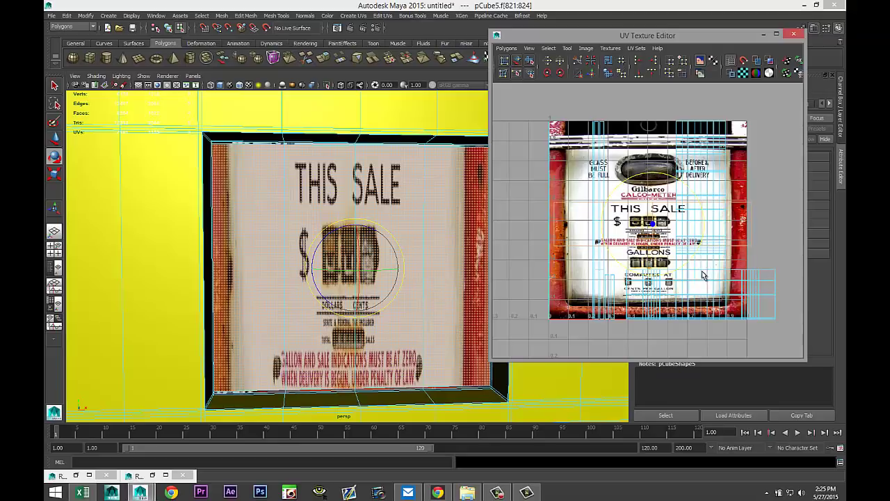
pyautogui.press('r')
pyautogui.moveTo(706, 226); pyautogui.dragTo(691, 231)
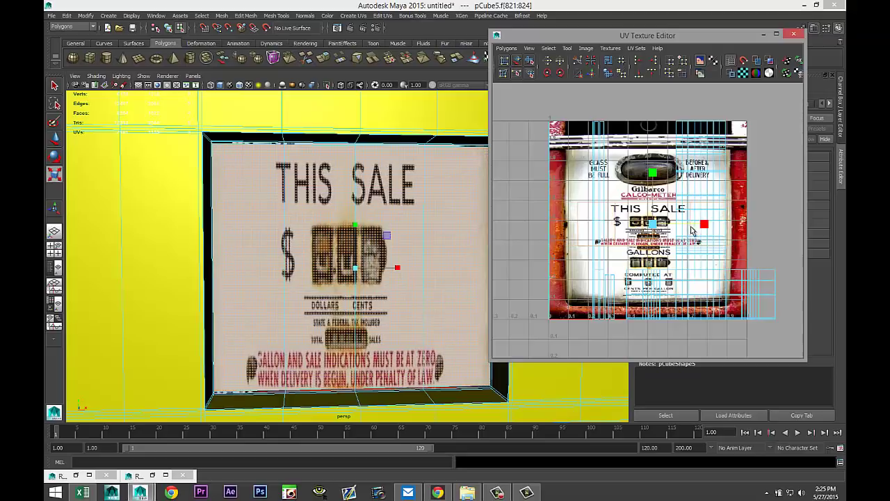
pyautogui.keyDown('alt'); pyautogui.moveTo(369, 268); pyautogui.dragTo(319, 261, button='middle'); pyautogui.keyUp('alt')
pyautogui.click(794, 33)
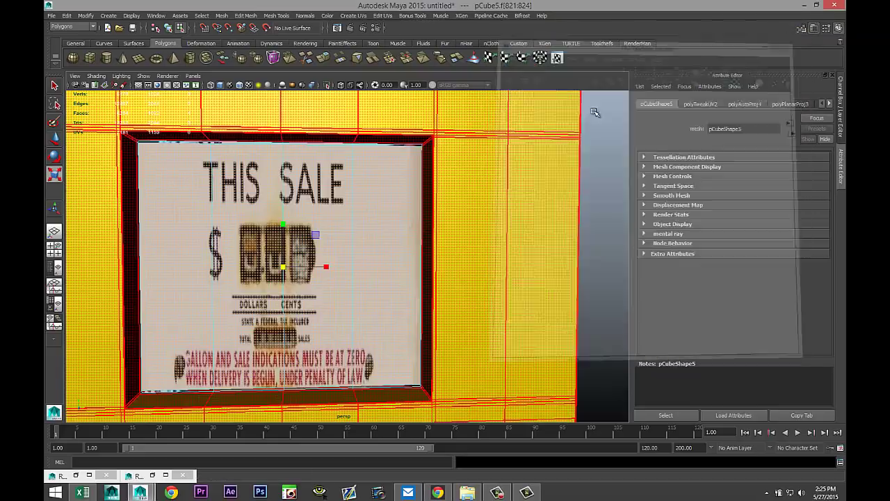
# Turn the pump body's smooth preview back on and check the meter image in the recess
pyautogui.scroll(-3, 433, 192)
pyautogui.moveTo(434, 193); pyautogui.dragTo(471, 185, button='right')
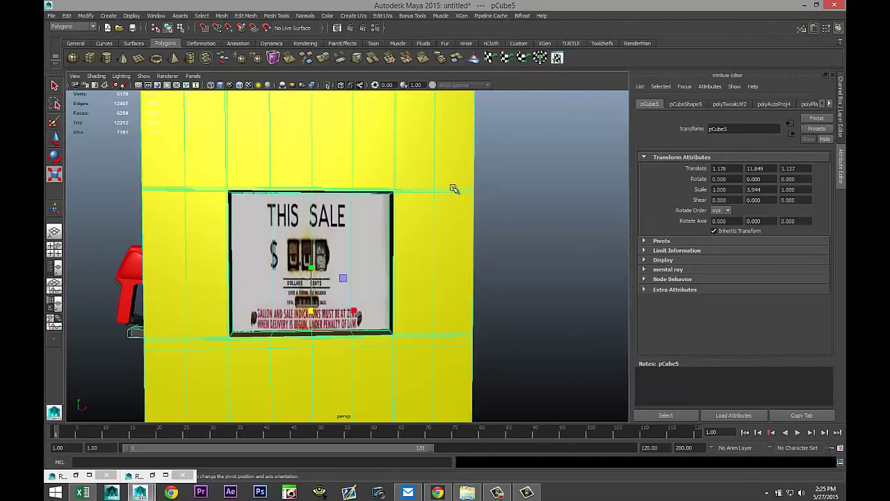
pyautogui.press('3')
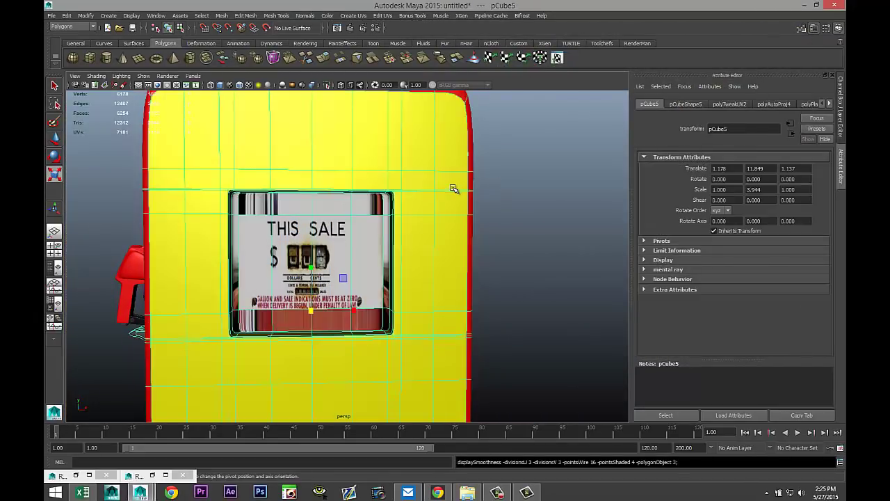
pyautogui.scroll(5, 524, 267)
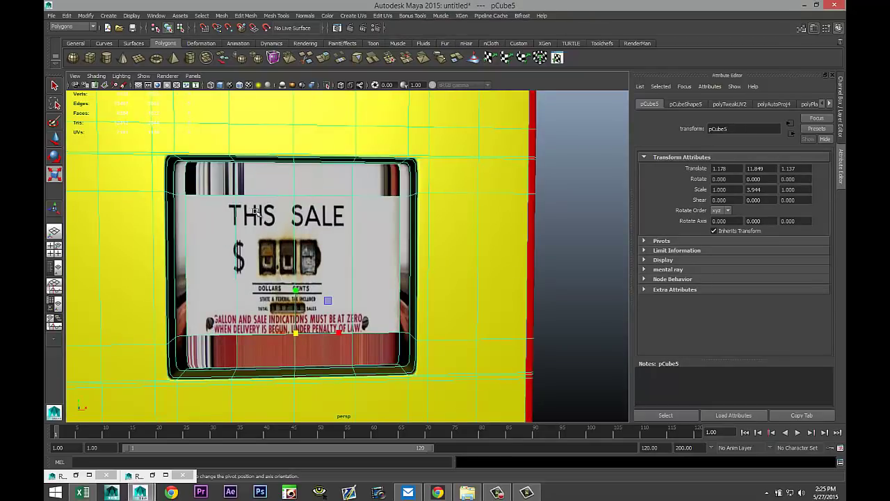
pyautogui.keyDown('alt'); pyautogui.moveTo(293, 240); pyautogui.dragTo(366, 245, button='middle'); pyautogui.keyUp('alt')
pyautogui.scroll(2, 305, 221)
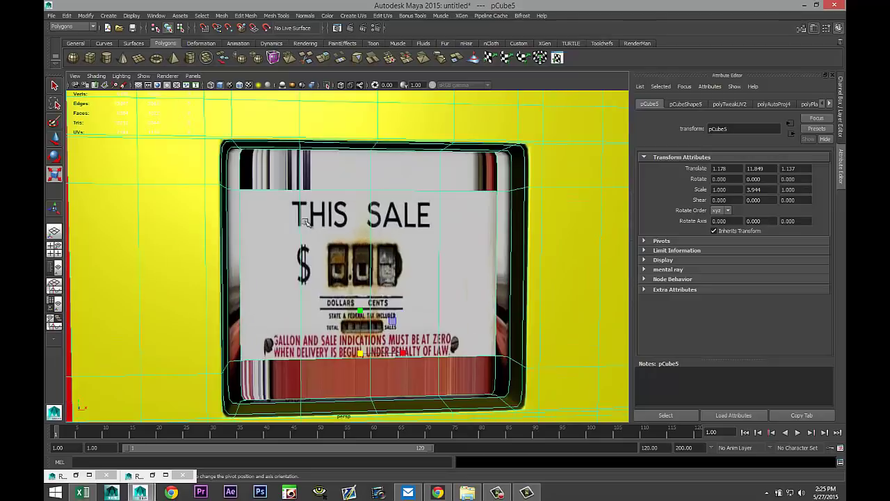
# Select all back faces of the smoothed recess and stretch their UVs vertically in the UV Texture Editor to show the meter from Gilbarco to Gallons
pyautogui.rightClick(235, 167)
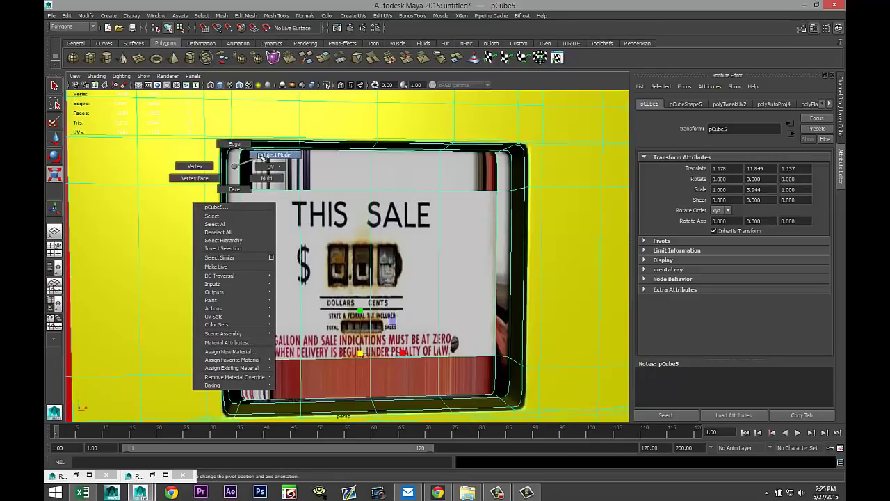
pyautogui.moveTo(234, 189); pyautogui.dragTo(234, 188, button='right')
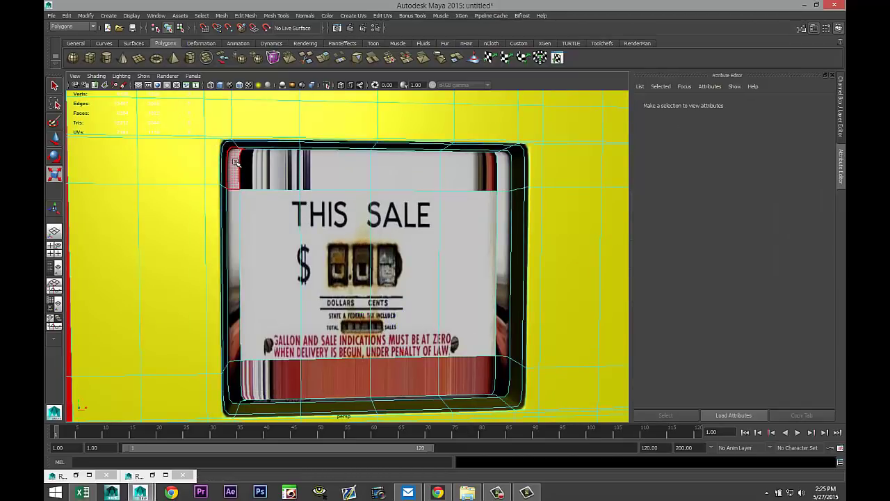
pyautogui.click(491, 229)
pyautogui.keyDown('shift'); pyautogui.doubleClick(502, 181); pyautogui.keyUp('shift')
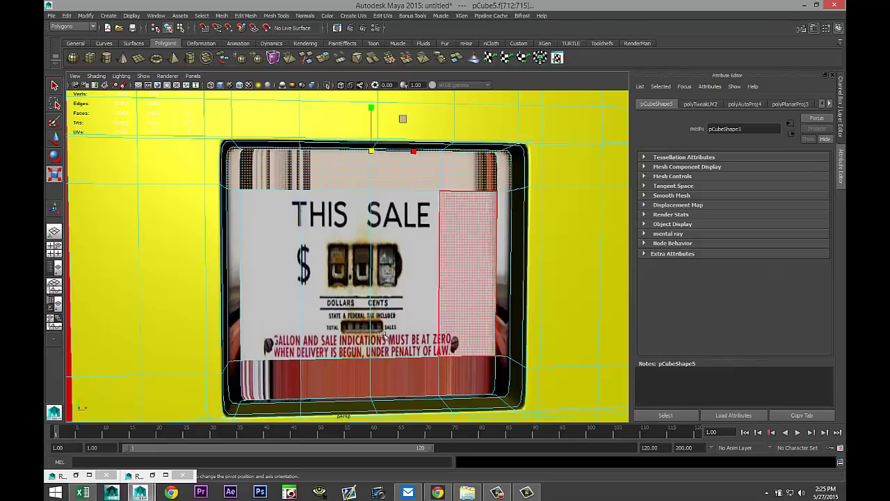
pyautogui.keyDown('shift'); pyautogui.click(235, 382); pyautogui.keyUp('shift')
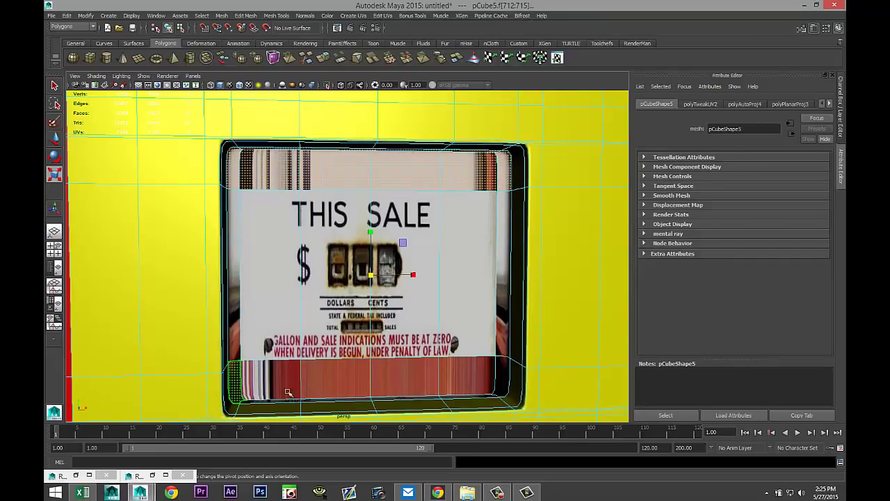
pyautogui.click(498, 375)
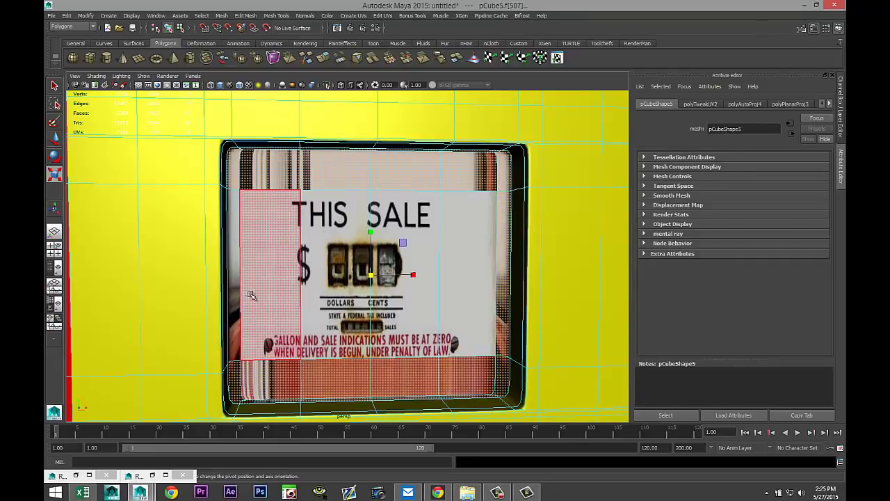
pyautogui.click(383, 15)
pyautogui.click(420, 210)
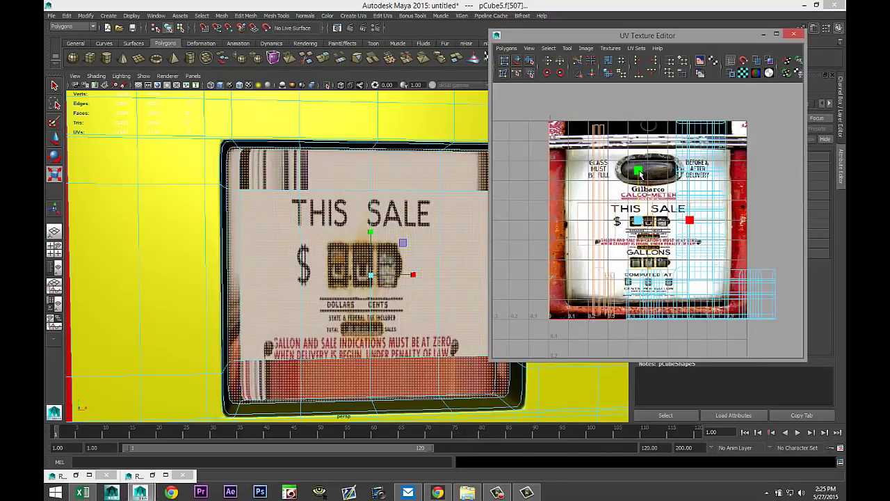
pyautogui.moveTo(640, 173); pyautogui.dragTo(635, 126)
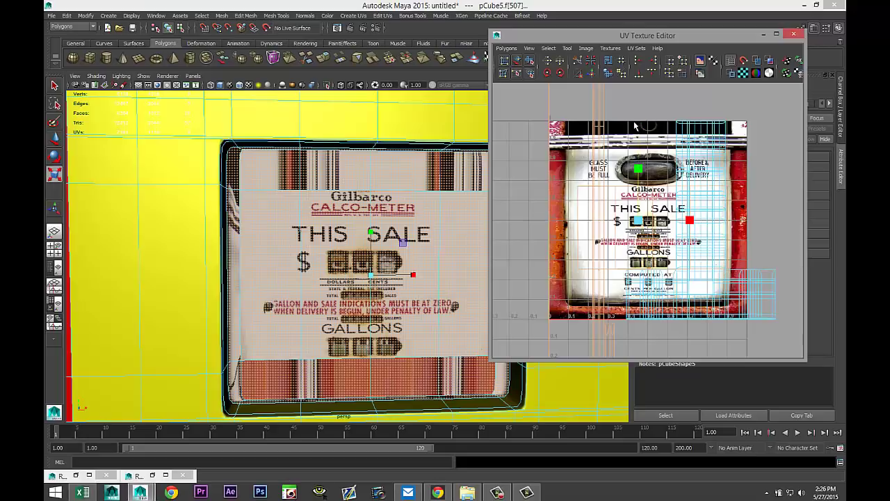
pyautogui.click(794, 33)
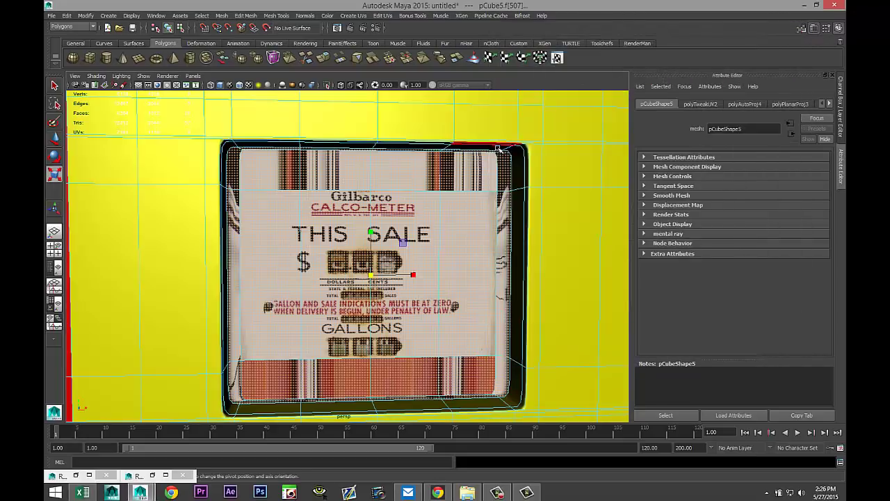
# Select the rows of faces above and below the meter image, assign them a new Lambert material, and set its color to black
pyautogui.moveTo(458, 269)
pyautogui.keyDown('alt'); pyautogui.mouseDown()
pyautogui.moveTo(455, 238)
pyautogui.moveTo(452, 262)
pyautogui.mouseUp(); pyautogui.keyUp('alt')
pyautogui.click(499, 177)
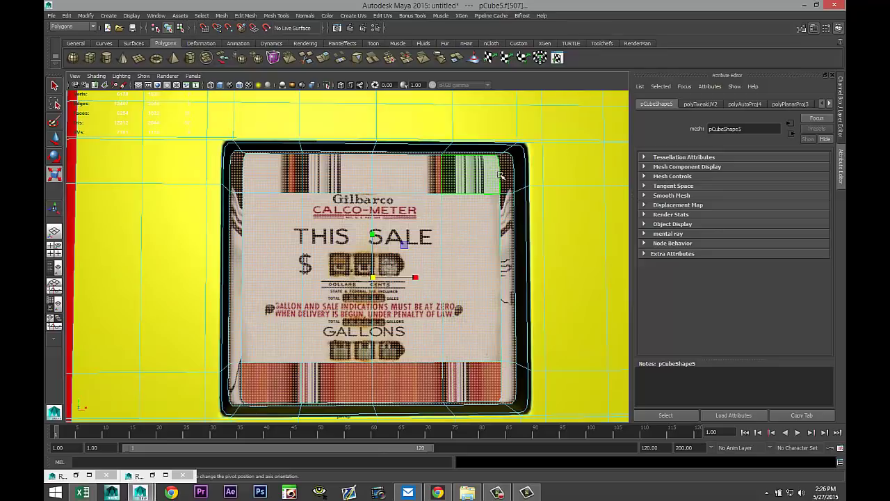
pyautogui.click(508, 179)
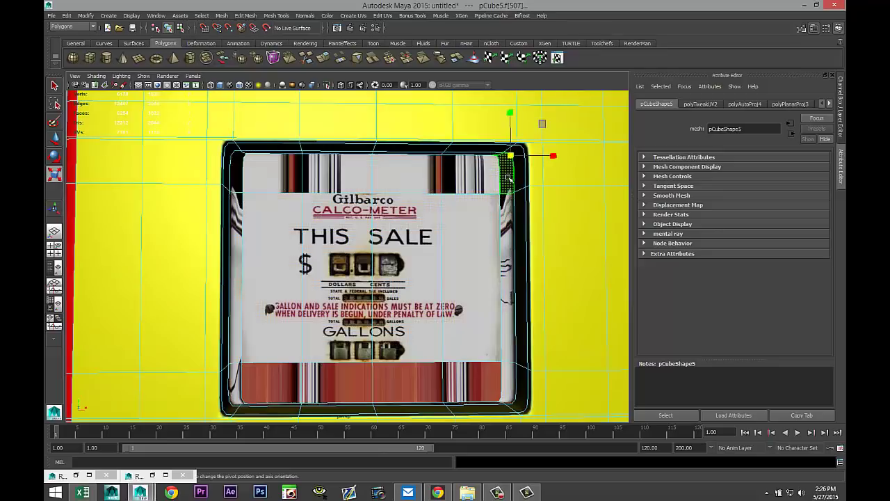
pyautogui.keyDown('shift'); pyautogui.doubleClick(244, 178); pyautogui.keyUp('shift')
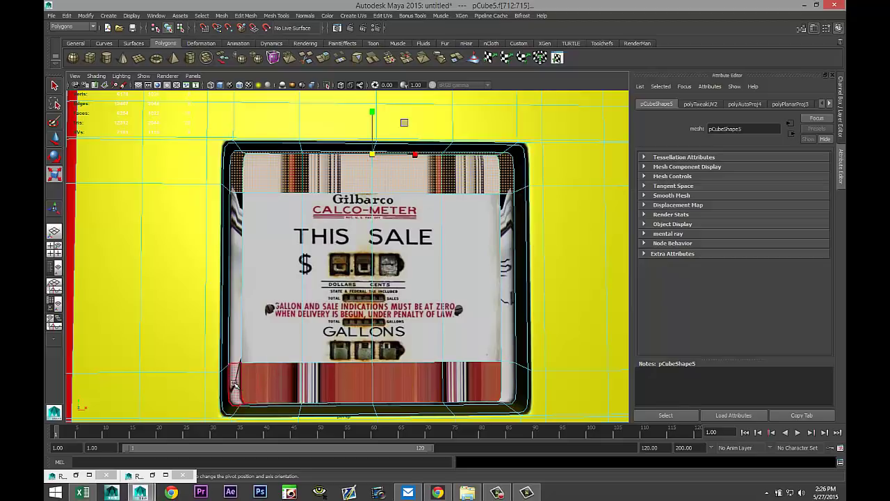
pyautogui.keyDown('shift'); pyautogui.click(450, 400); pyautogui.keyUp('shift')
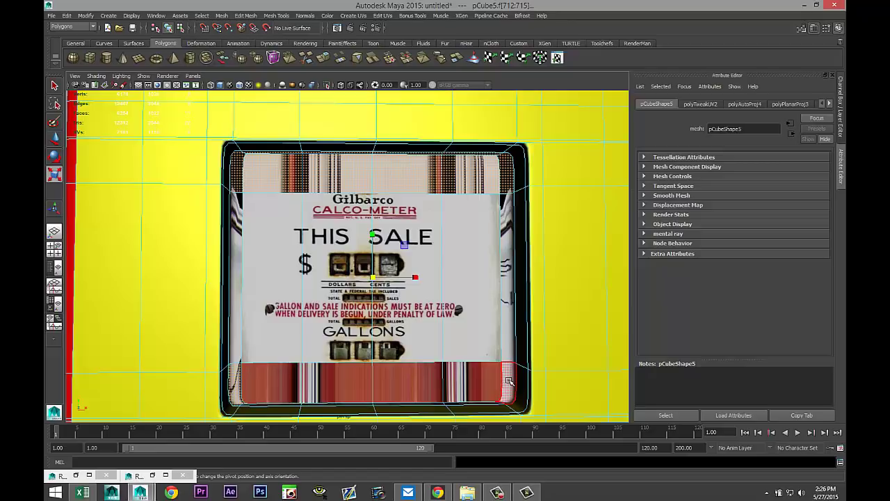
pyautogui.keyDown('shift'); pyautogui.doubleClick(510, 381); pyautogui.keyUp('shift')
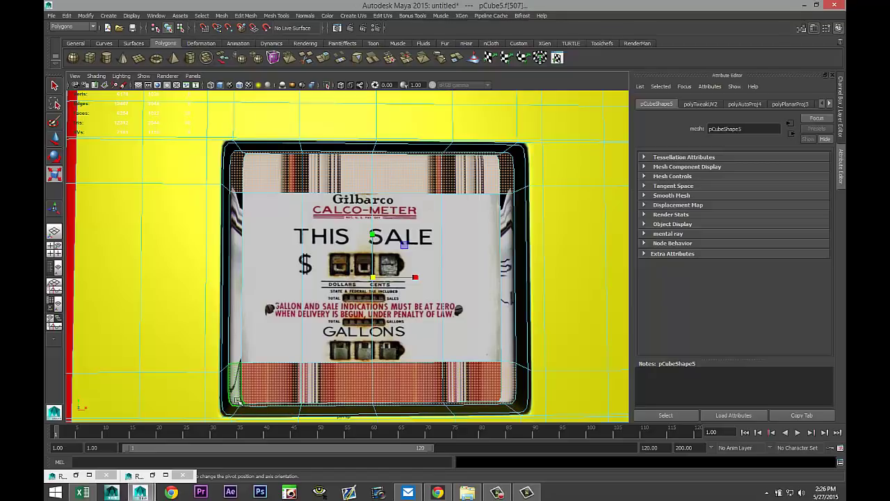
pyautogui.moveTo(260, 386); pyautogui.dragTo(255, 460, button='right')
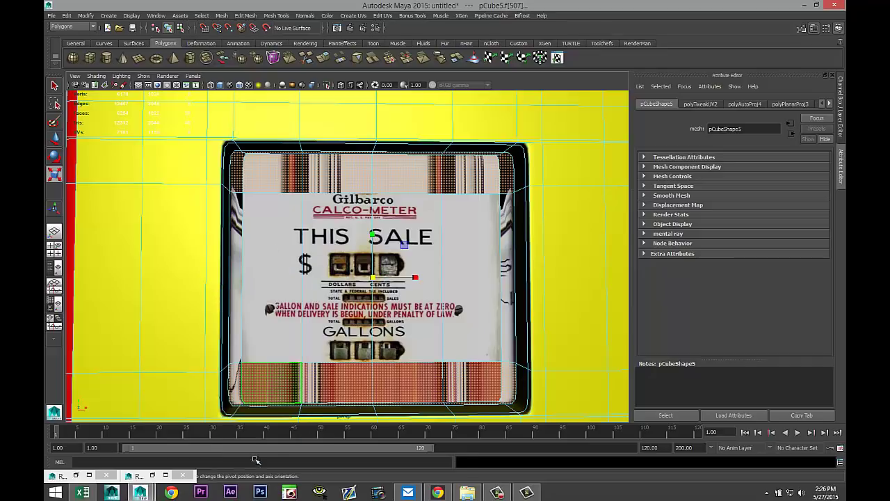
pyautogui.click(395, 212)
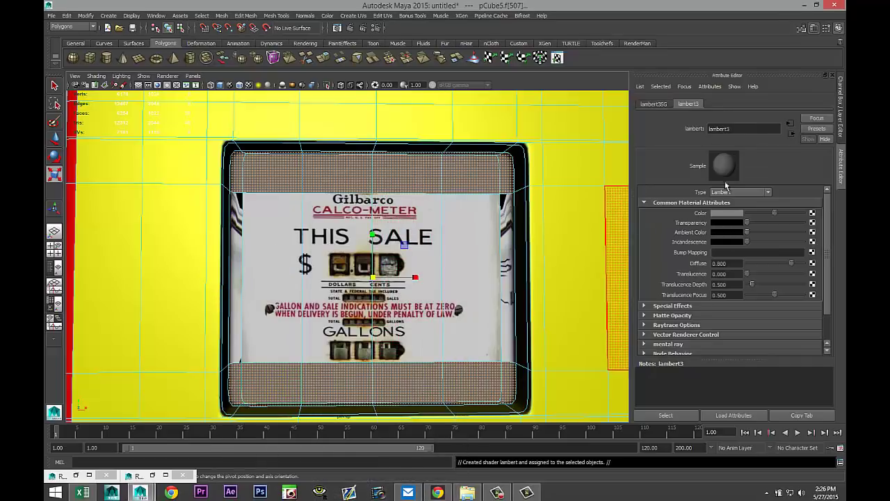
pyautogui.moveTo(774, 213); pyautogui.dragTo(741, 216)
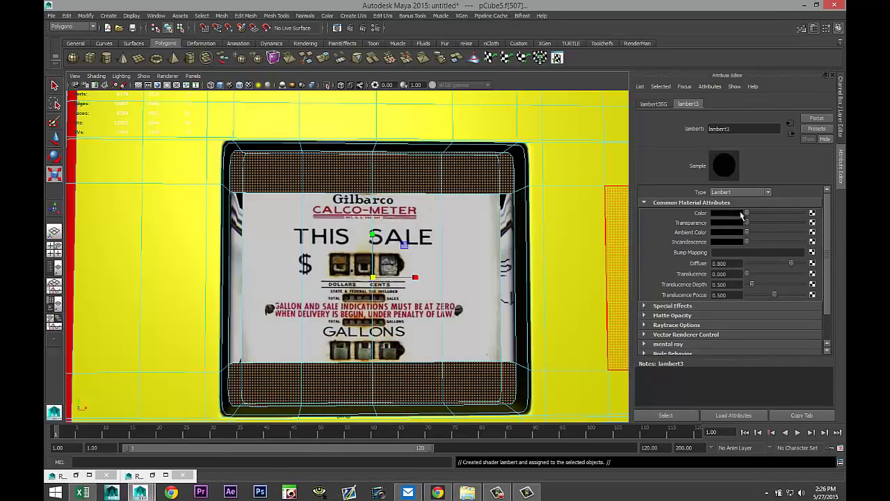
# Assign a new Lambert material with black color to the narrow faces on both sides of the meter image
pyautogui.click(519, 277)
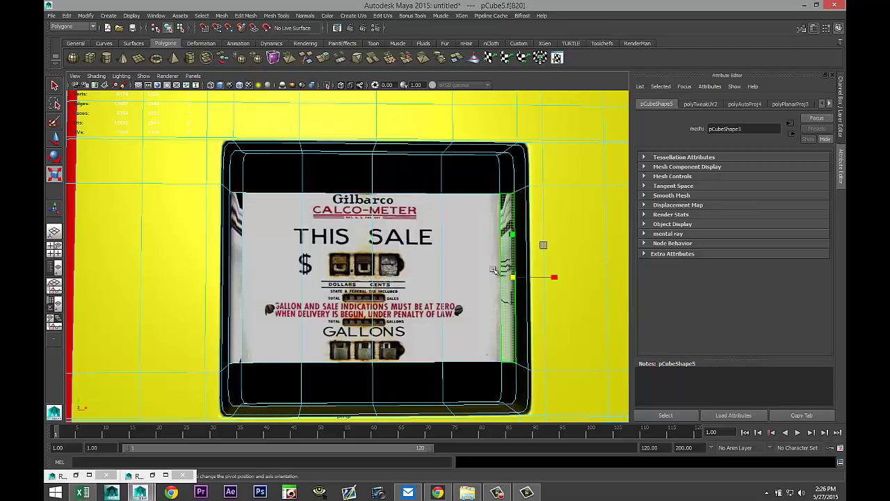
pyautogui.keyDown('shift'); pyautogui.click(234, 256); pyautogui.keyUp('shift')
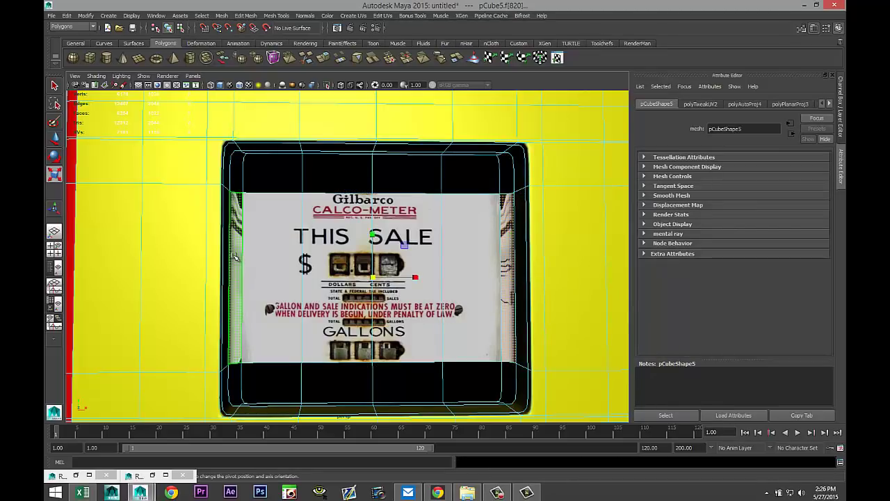
pyautogui.moveTo(235, 256); pyautogui.dragTo(248, 440, button='right')
pyautogui.click(413, 210)
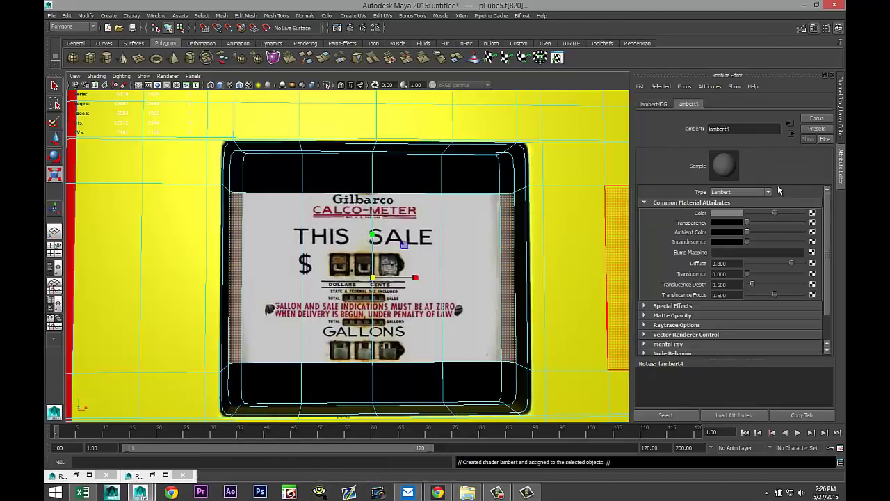
pyautogui.moveTo(775, 214); pyautogui.dragTo(739, 214)
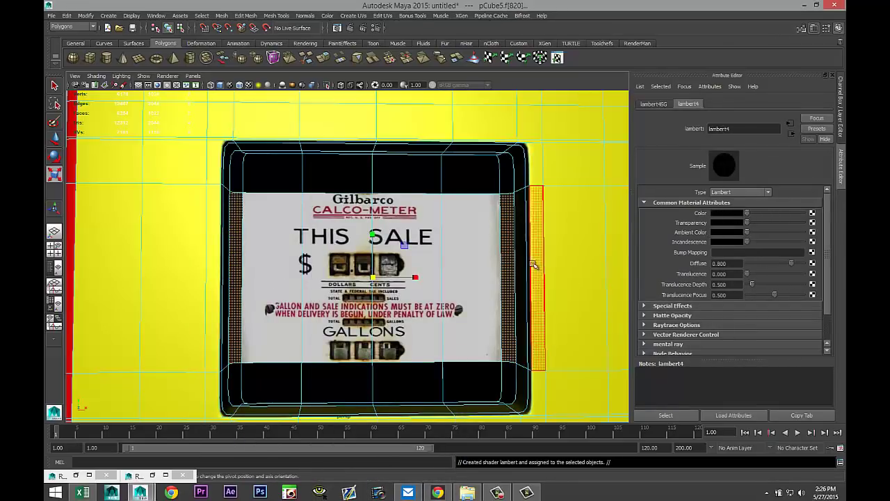
pyautogui.click(578, 169)
pyautogui.scroll(-5, 534, 270)
pyautogui.scroll(3, 531, 271)
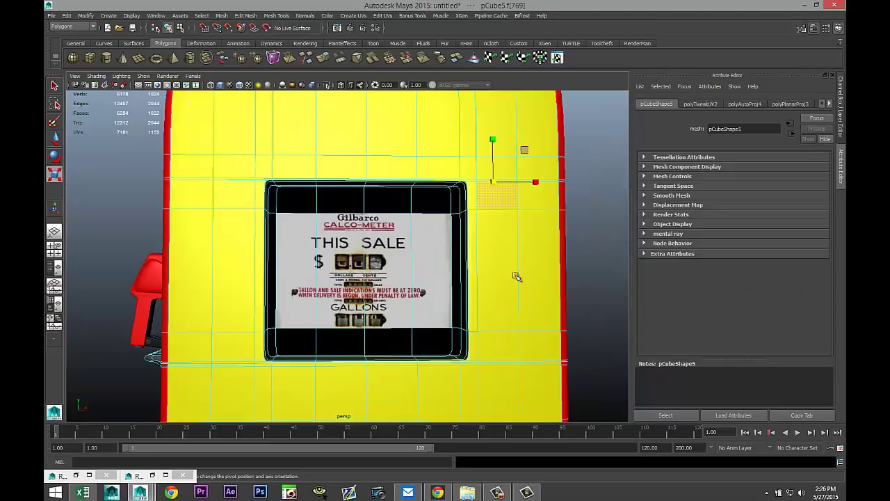
# Move the glass pane standing in front of the pump back along Z into the meter window recess and deselect it
pyautogui.keyDown('alt'); pyautogui.moveTo(352, 278); pyautogui.dragTo(406, 310); pyautogui.keyUp('alt')
pyautogui.keyDown('alt'); pyautogui.moveTo(407, 310); pyautogui.dragTo(348, 294, button='middle'); pyautogui.keyUp('alt')
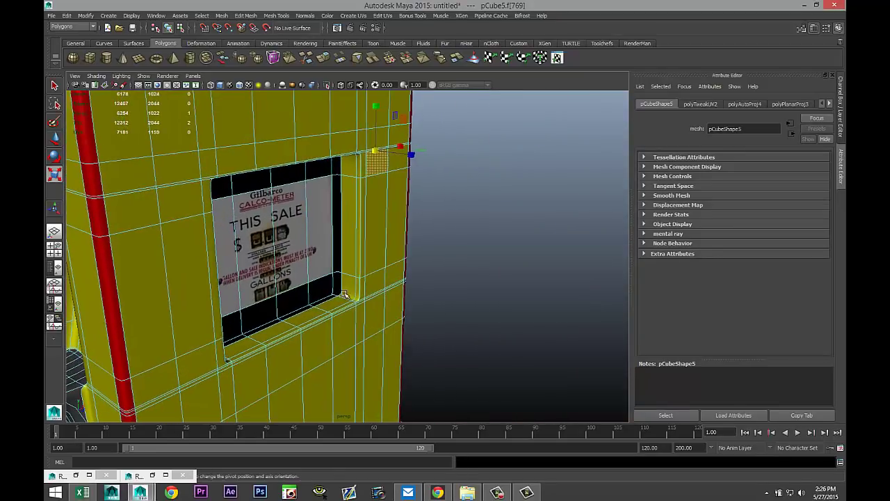
pyautogui.scroll(-7, 434, 316)
pyautogui.click(602, 378)
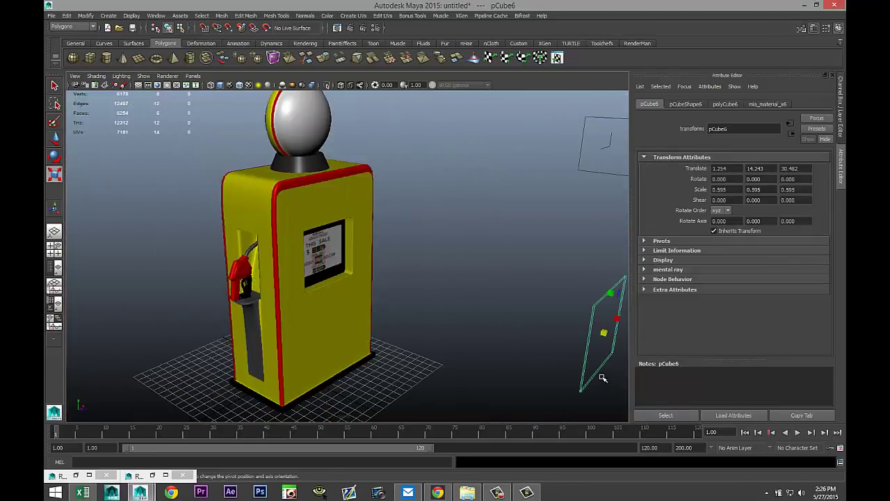
pyautogui.press('w')
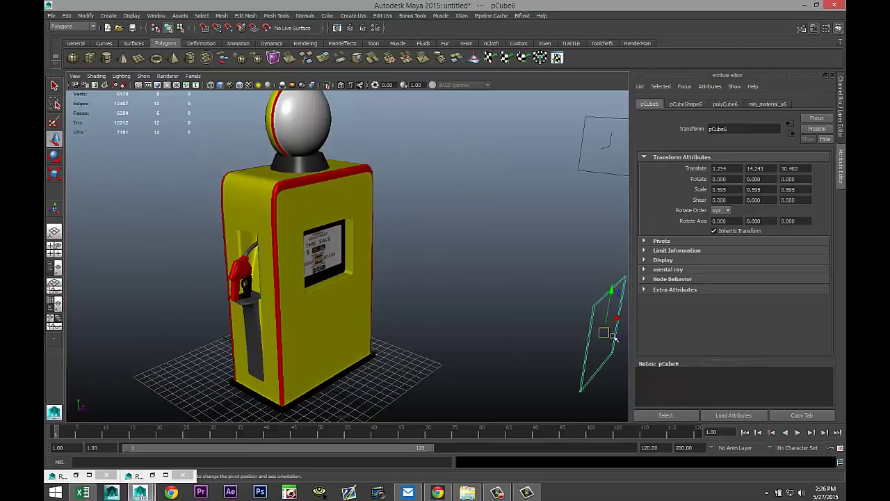
pyautogui.moveTo(624, 340); pyautogui.dragTo(329, 288)
pyautogui.press('f')
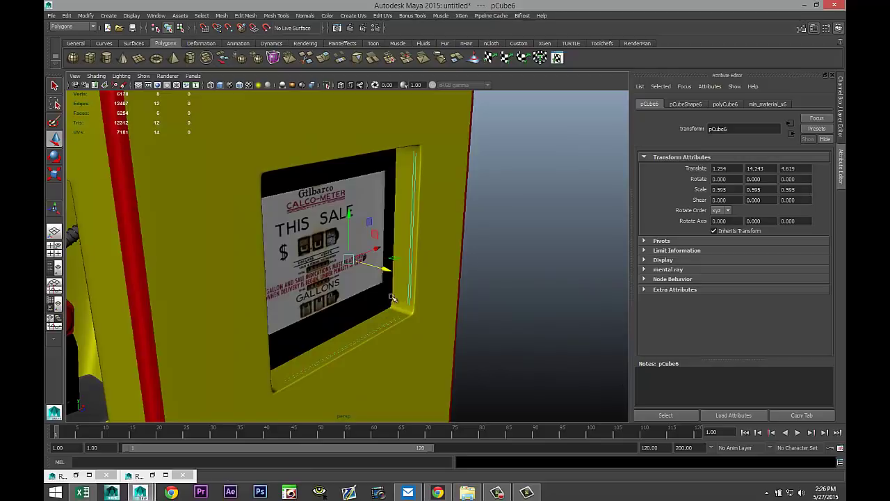
pyautogui.moveTo(385, 271); pyautogui.dragTo(387, 276)
pyautogui.click(514, 305)
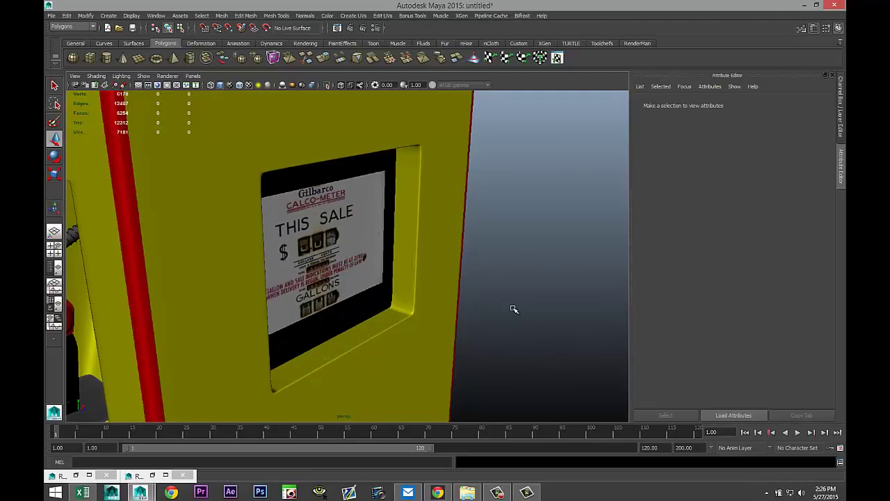
# Duplicate the small cylinder at the nozzle's lower end and move the copy down to about X -33.1, Y -16.5 beside the pump base
pyautogui.press('a')
pyautogui.keyDown('alt'); pyautogui.moveTo(421, 332); pyautogui.dragTo(457, 319); pyautogui.keyUp('alt')
pyautogui.scroll(3, 457, 320)
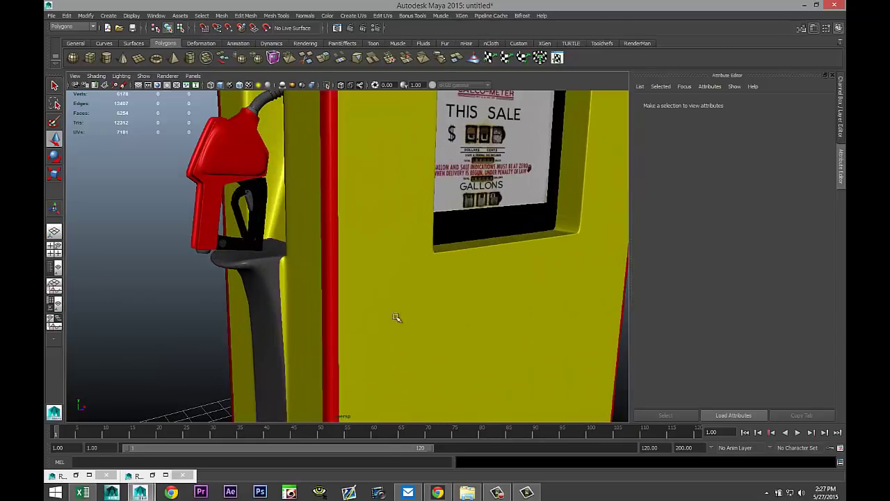
pyautogui.keyDown('alt'); pyautogui.moveTo(331, 314); pyautogui.dragTo(334, 238); pyautogui.keyUp('alt')
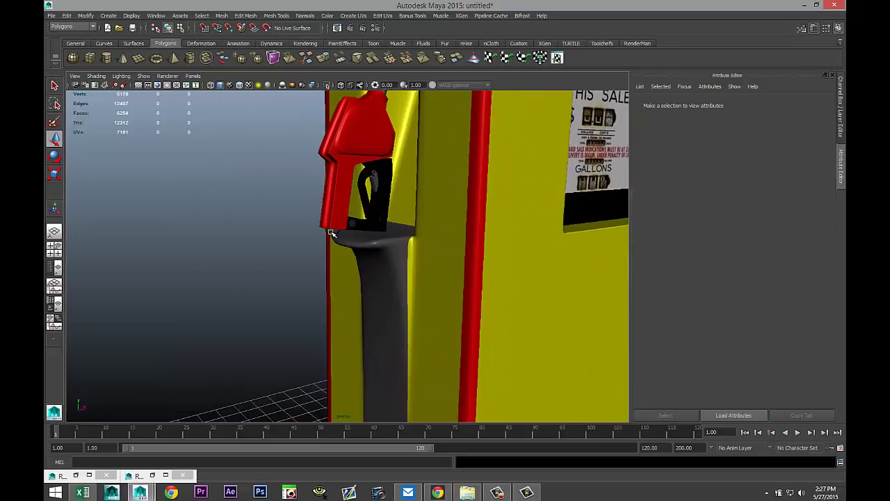
pyautogui.click(331, 233)
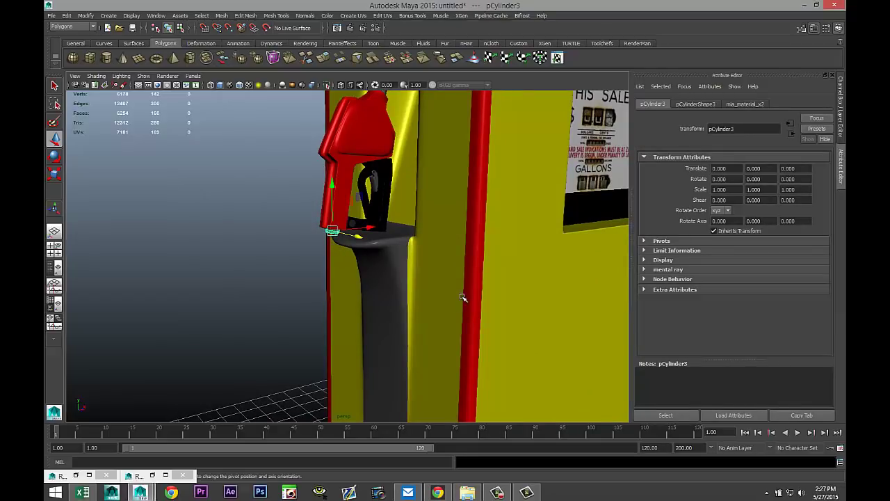
pyautogui.hotkey('ctrl', 'd')
pyautogui.moveTo(332, 186); pyautogui.dragTo(333, 354)
pyautogui.scroll(-3, 354, 336)
pyautogui.keyDown('alt'); pyautogui.moveTo(353, 335); pyautogui.dragTo(332, 226, button='middle'); pyautogui.keyUp('alt')
pyautogui.moveTo(327, 229); pyautogui.dragTo(332, 321)
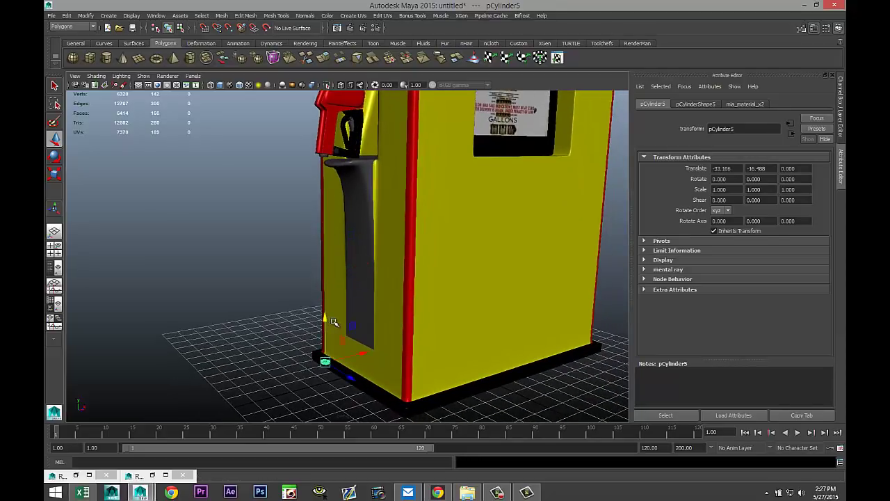
# Rotate the copied cylinder to about -82.8 degrees around Z and move it close to the pump's lower side wall in the front view
pyautogui.press('e')
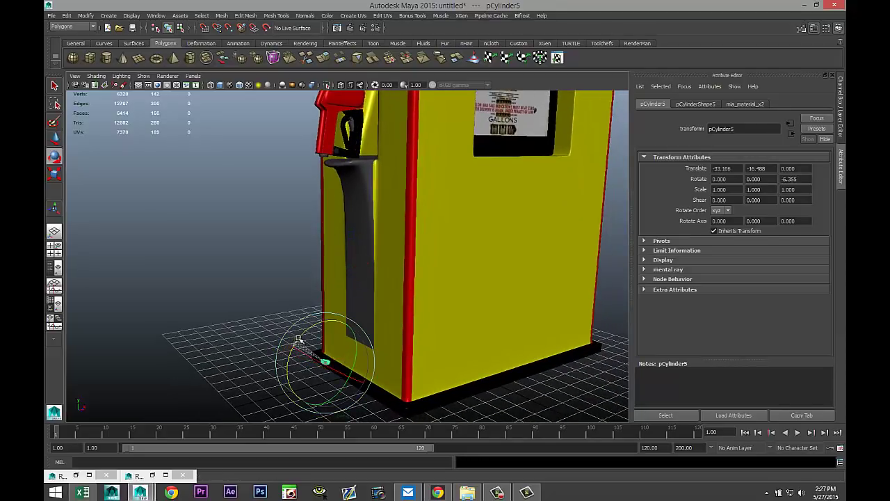
pyautogui.moveTo(308, 358); pyautogui.dragTo(331, 321)
pyautogui.click(56, 251)
pyautogui.press('space')
pyautogui.press('f')
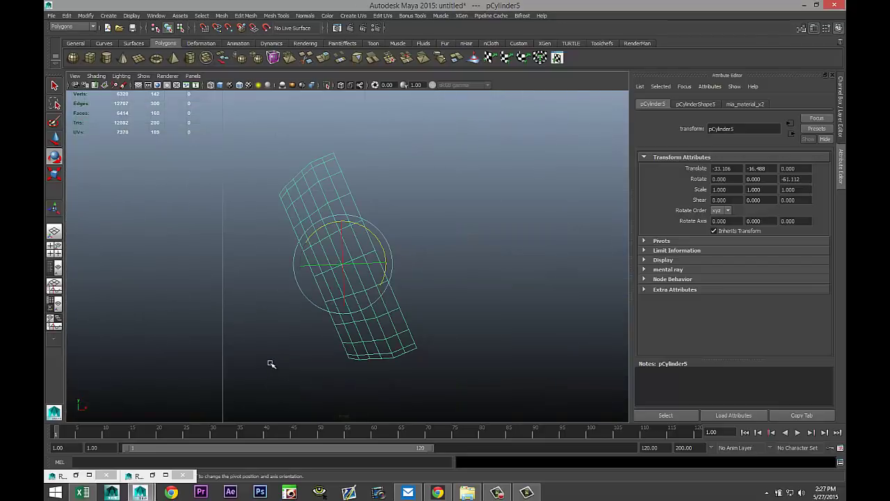
pyautogui.scroll(8, 325, 361)
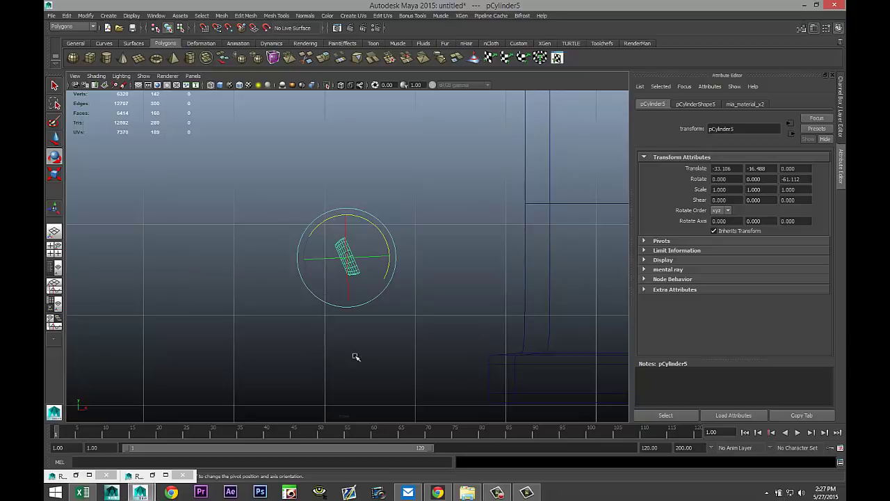
pyautogui.click(396, 255)
pyautogui.moveTo(396, 252); pyautogui.dragTo(555, 290)
pyautogui.press('w')
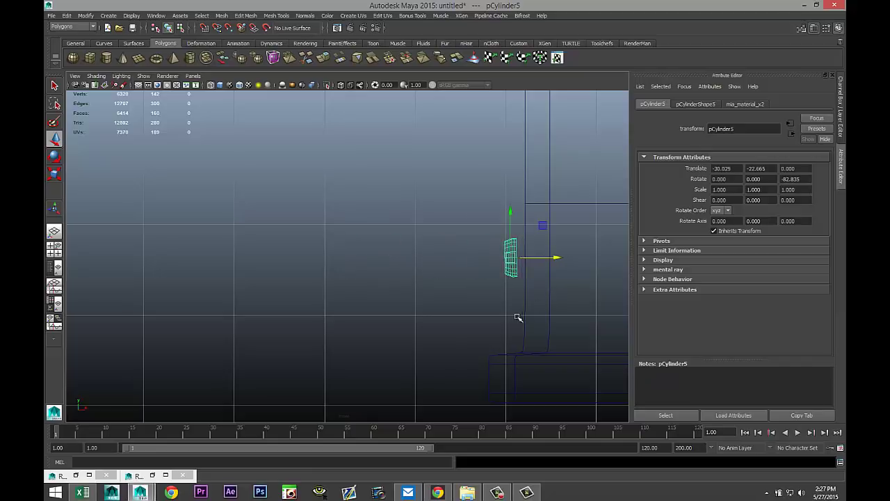
# Scale the copied cylinder uniformly to about 2.1, rotate it to about -83.5 degrees around Z, and check its fit in perspective
pyautogui.press('r')
pyautogui.moveTo(511, 258); pyautogui.dragTo(552, 285)
pyautogui.press('e')
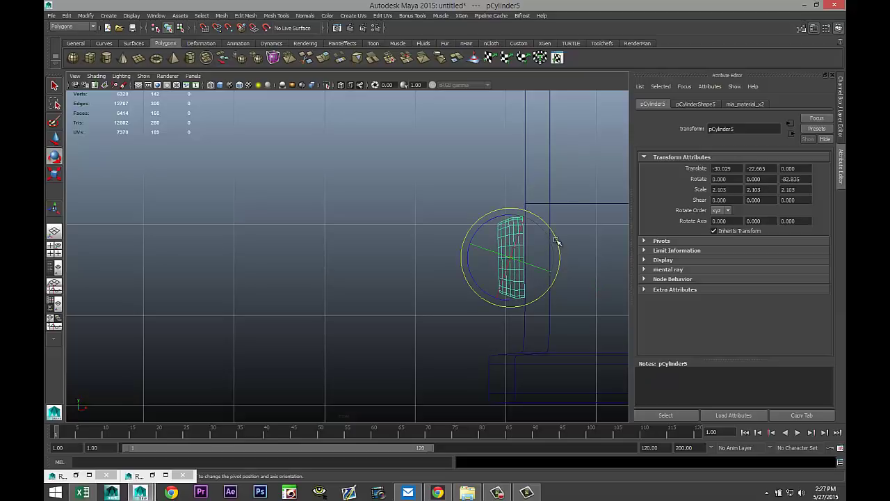
pyautogui.moveTo(559, 241); pyautogui.dragTo(556, 241)
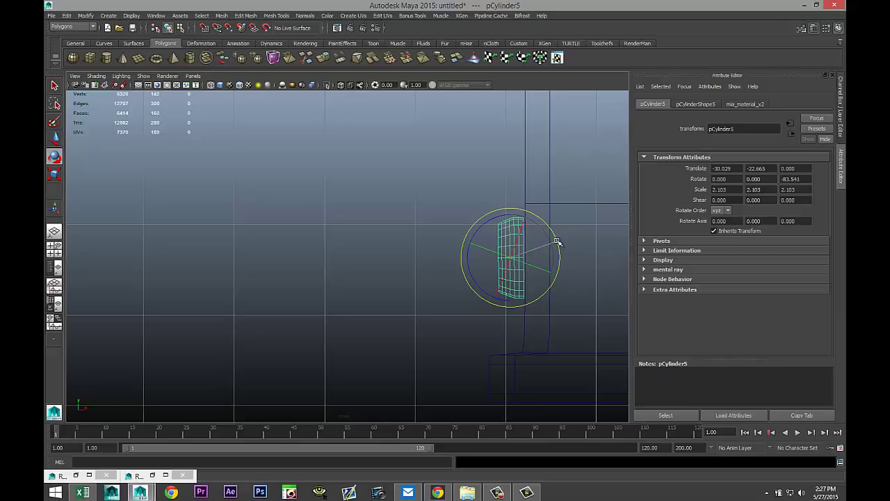
pyautogui.click(54, 246)
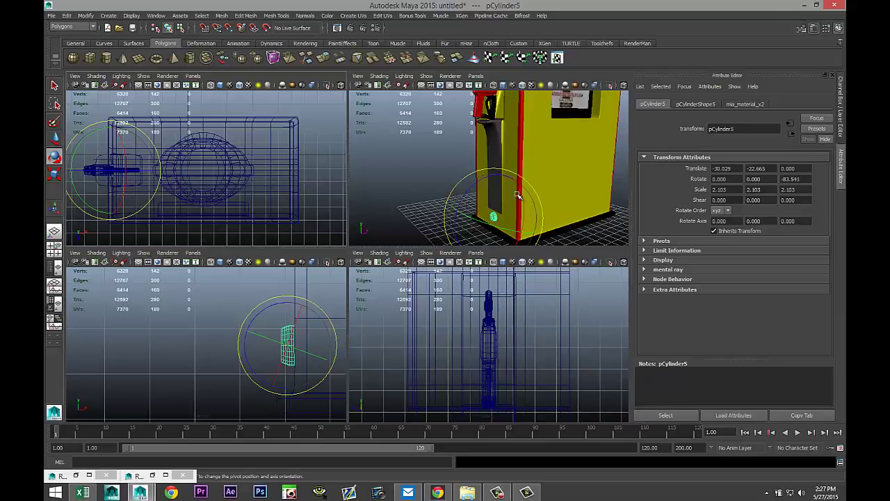
pyautogui.press('space')
pyautogui.keyDown('alt'); pyautogui.moveTo(309, 282); pyautogui.dragTo(354, 288); pyautogui.keyUp('alt')
pyautogui.click(490, 327)
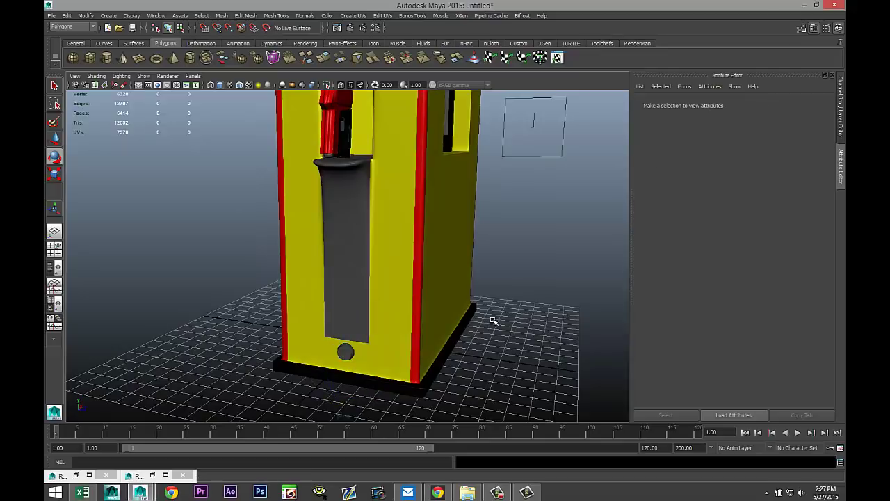
# Assign a new mia_material_x to the copied cylinder below the gray panel and replace its settings with the Chrome preset
pyautogui.scroll(3, 493, 321)
pyautogui.click(345, 395)
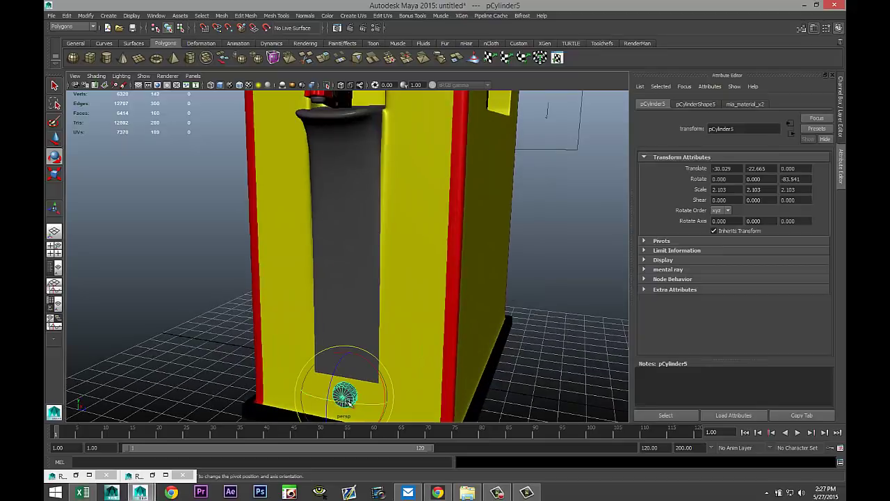
pyautogui.moveTo(346, 394); pyautogui.dragTo(366, 461, button='right')
pyautogui.moveTo(340, 196); pyautogui.dragTo(188, 199)
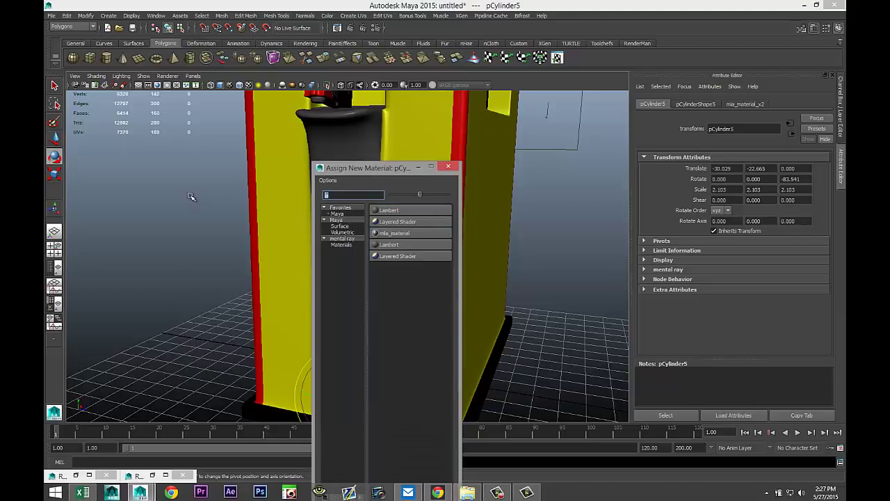
pyautogui.write('mia')
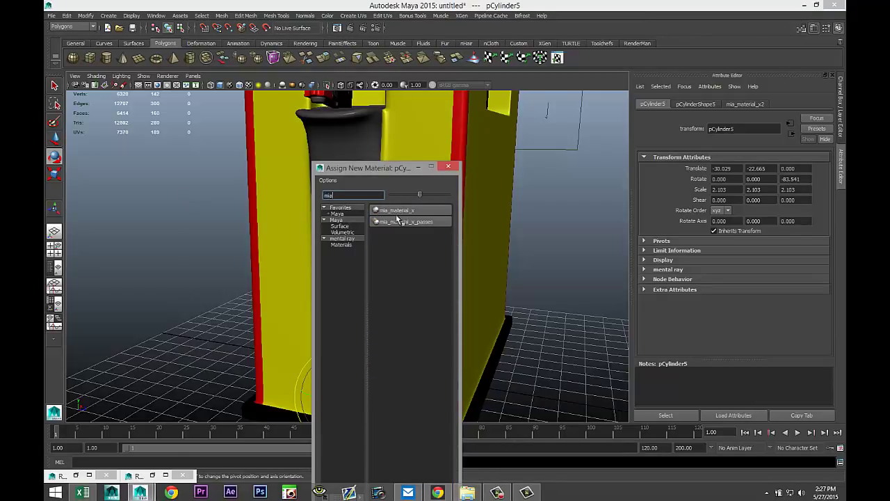
pyautogui.click(398, 211)
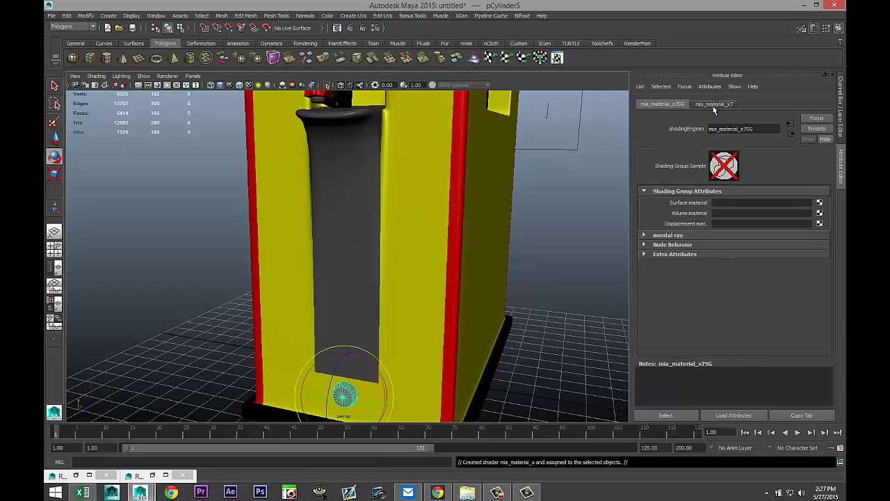
pyautogui.click(714, 105)
pyautogui.click(817, 129)
pyautogui.moveTo(769, 164)
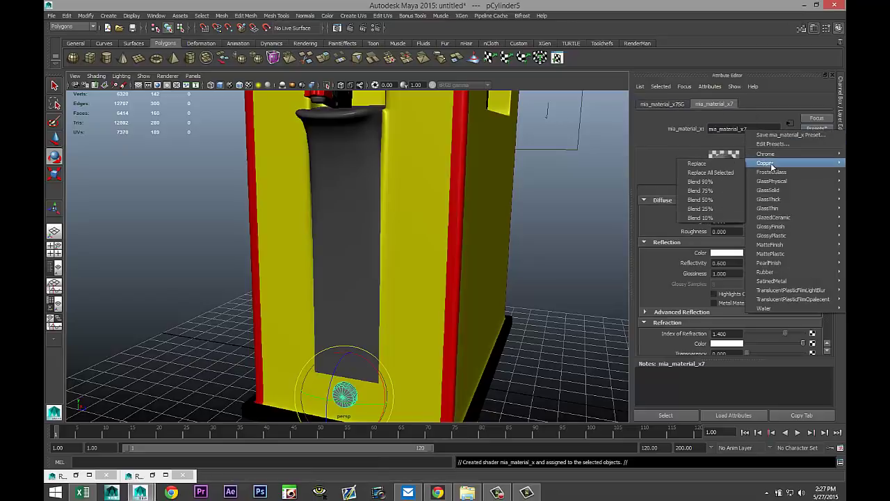
pyautogui.click(730, 157)
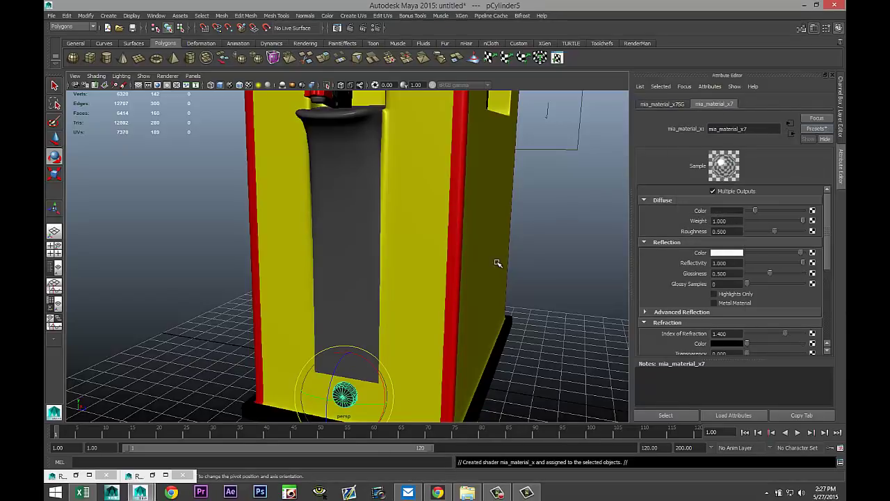
# View the pump's lower side around the chrome cylinder and open the choices for creating a new object
pyautogui.scroll(-4, 438, 270)
pyautogui.keyDown('alt'); pyautogui.moveTo(420, 273); pyautogui.dragTo(446, 231, button='middle'); pyautogui.keyUp('alt')
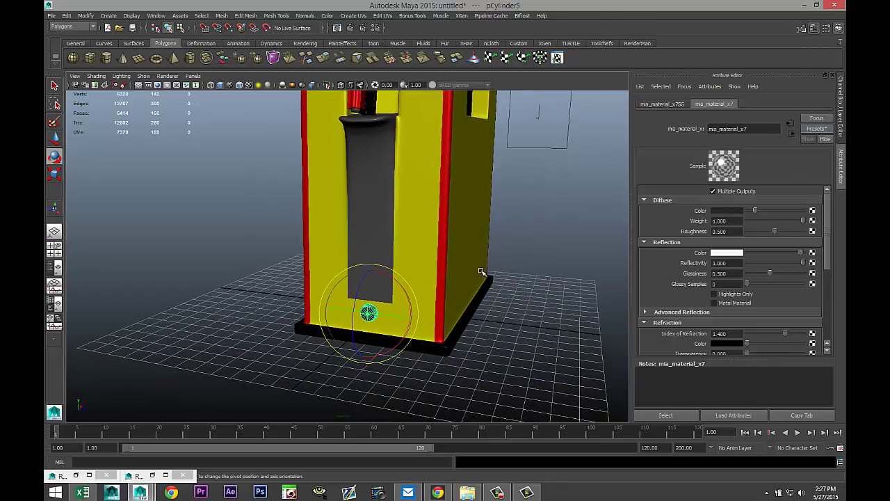
pyautogui.keyDown('alt'); pyautogui.moveTo(483, 272); pyautogui.dragTo(411, 275); pyautogui.keyUp('alt')
pyautogui.scroll(-2, 281, 252)
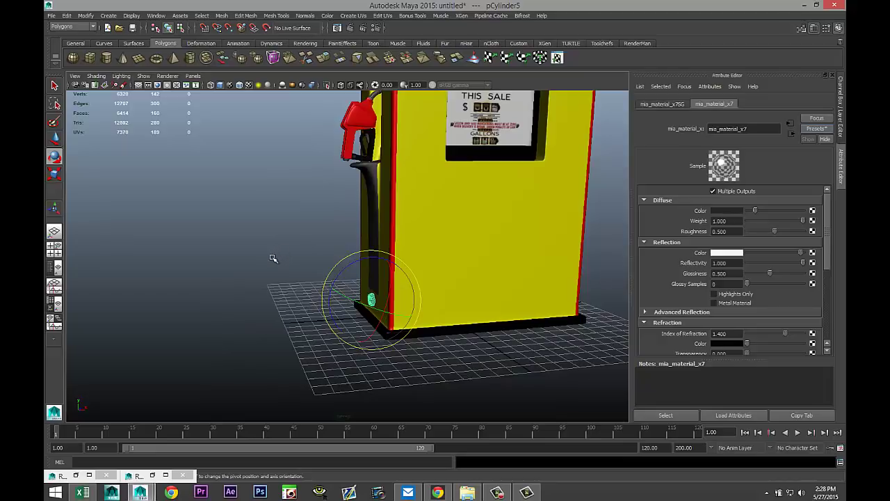
pyautogui.keyDown('alt'); pyautogui.moveTo(264, 262); pyautogui.dragTo(258, 241, button='middle'); pyautogui.keyUp('alt')
pyautogui.keyDown('alt'); pyautogui.moveTo(258, 240); pyautogui.dragTo(263, 270); pyautogui.keyUp('alt')
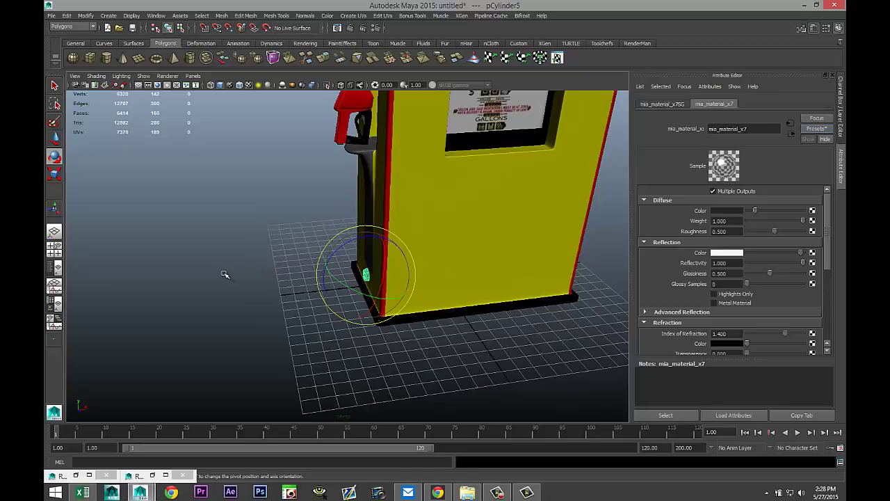
pyautogui.click(112, 17)
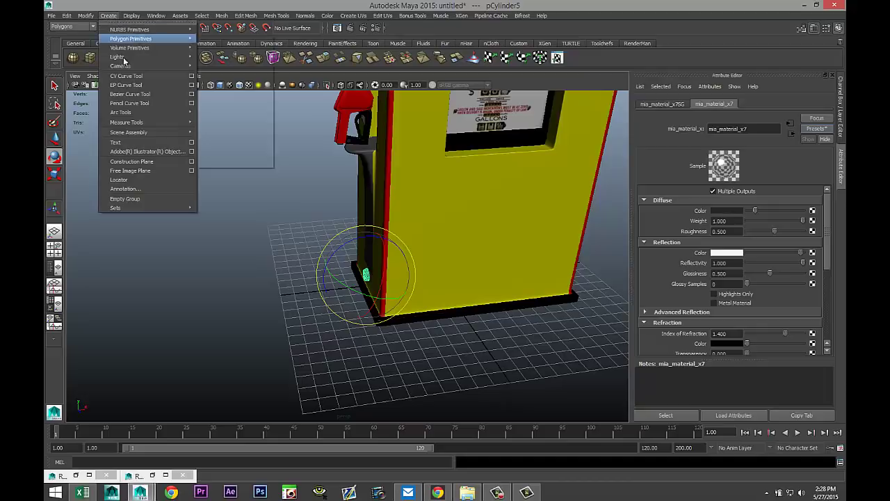
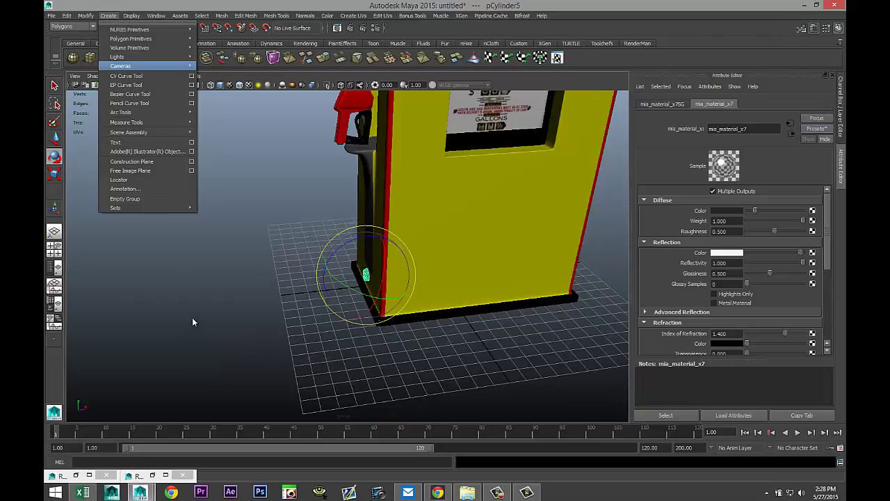
# Draw a CV curve in the front view from the nozzle tip, bowing outward and down, to the chrome cylinder at the pump's lower side
pyautogui.click(218, 335)
pyautogui.click(161, 163)
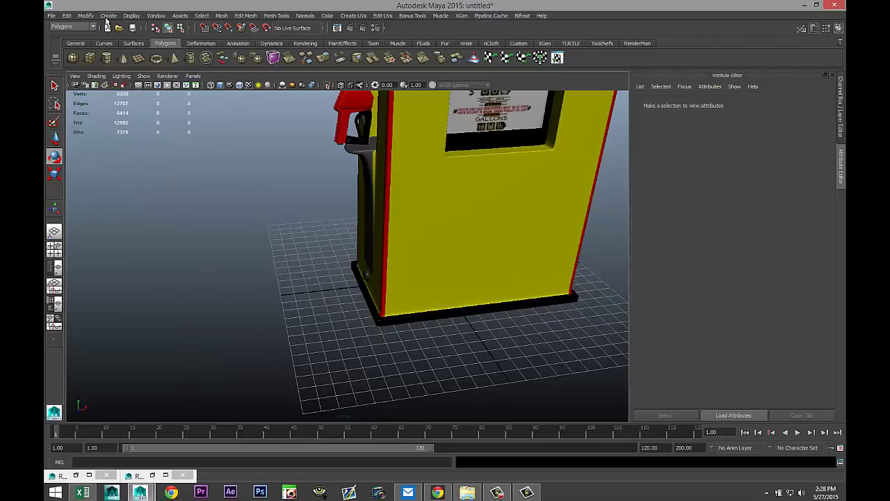
pyautogui.click(108, 15)
pyautogui.click(132, 78)
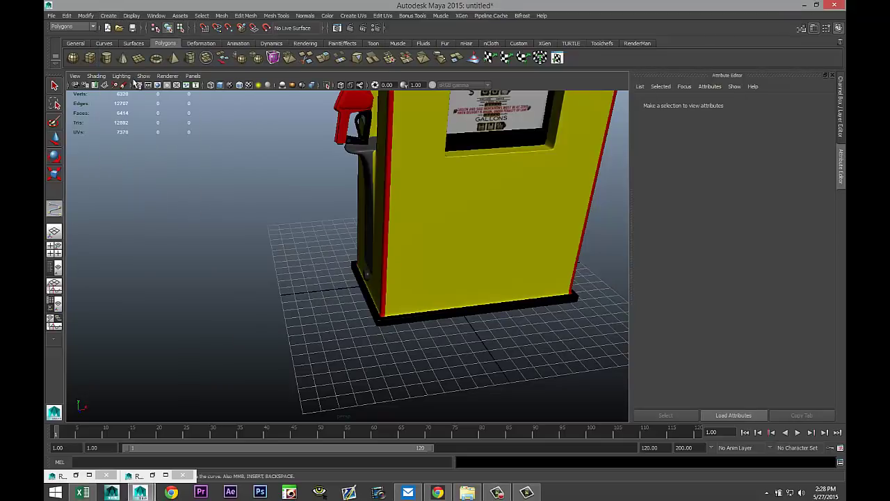
pyautogui.click(56, 251)
pyautogui.press('space')
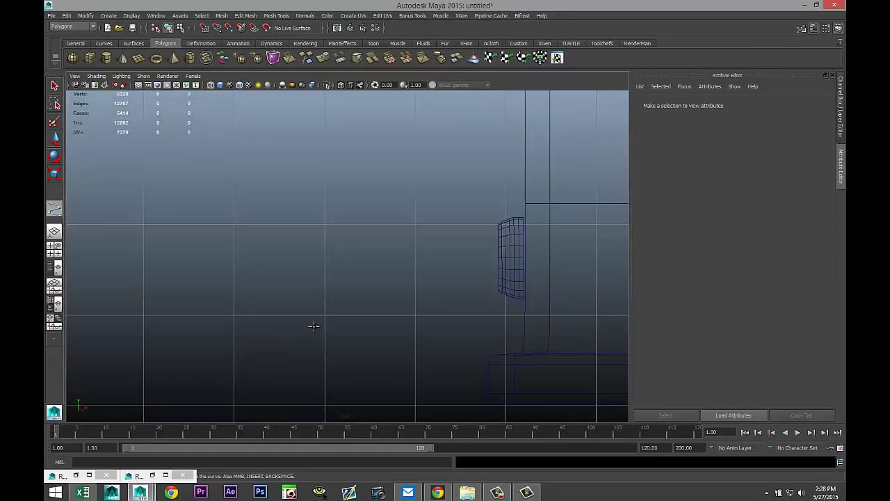
pyautogui.scroll(-5, 314, 326)
pyautogui.scroll(-2, 321, 323)
pyautogui.keyDown('alt'); pyautogui.moveTo(312, 254); pyautogui.dragTo(308, 306, button='middle'); pyautogui.keyUp('alt')
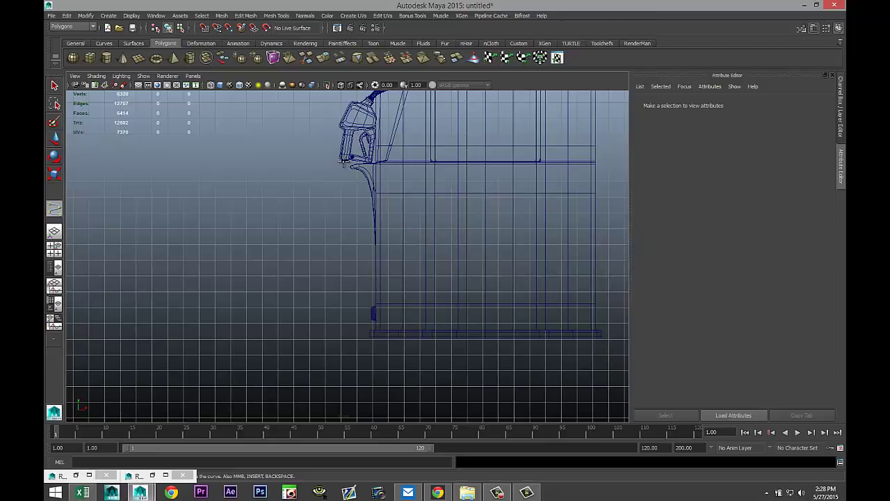
pyautogui.click(341, 181)
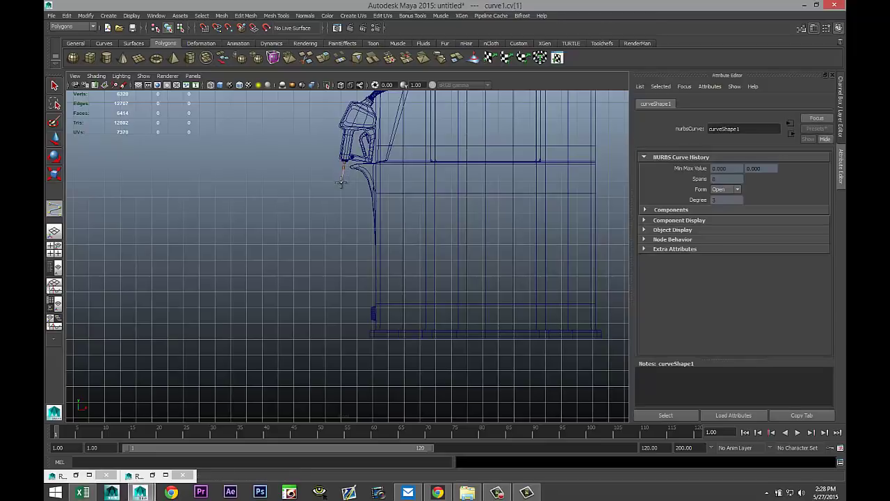
pyautogui.click(335, 194)
pyautogui.click(327, 206)
pyautogui.click(314, 219)
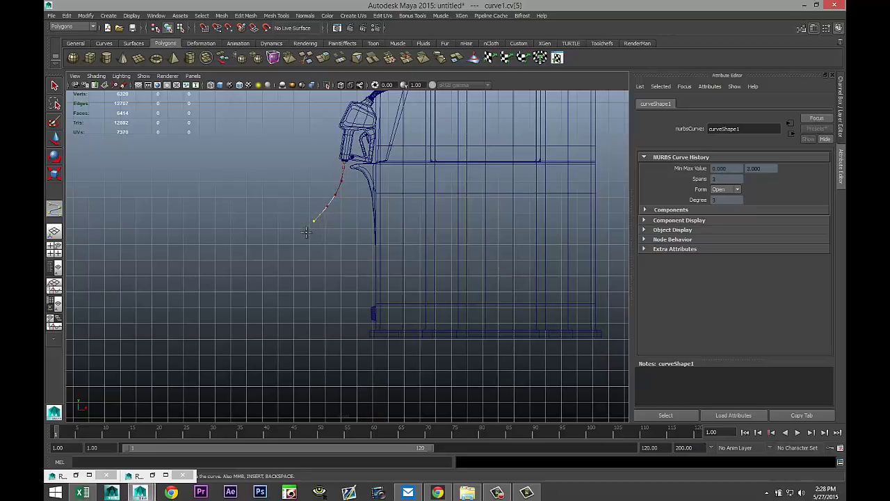
pyautogui.click(306, 231)
pyautogui.click(292, 256)
pyautogui.click(289, 274)
pyautogui.click(290, 287)
pyautogui.click(300, 300)
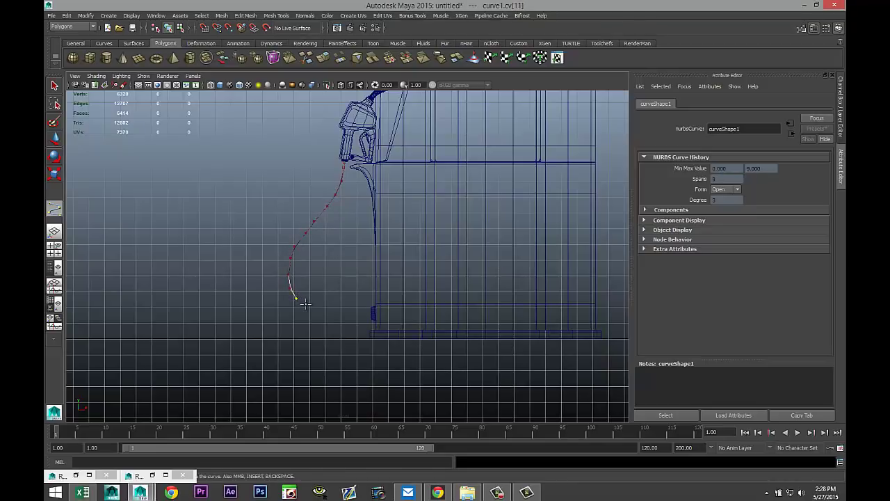
pyautogui.click(306, 303)
pyautogui.click(319, 313)
pyautogui.click(332, 314)
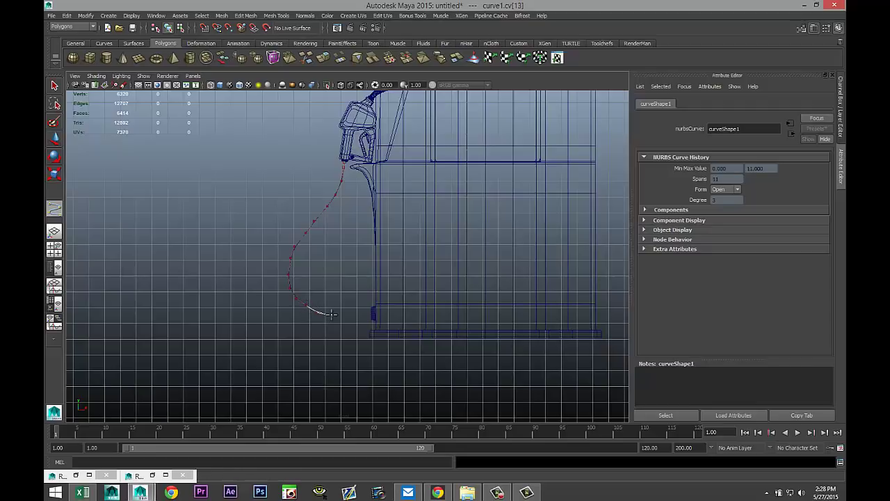
pyautogui.click(344, 315)
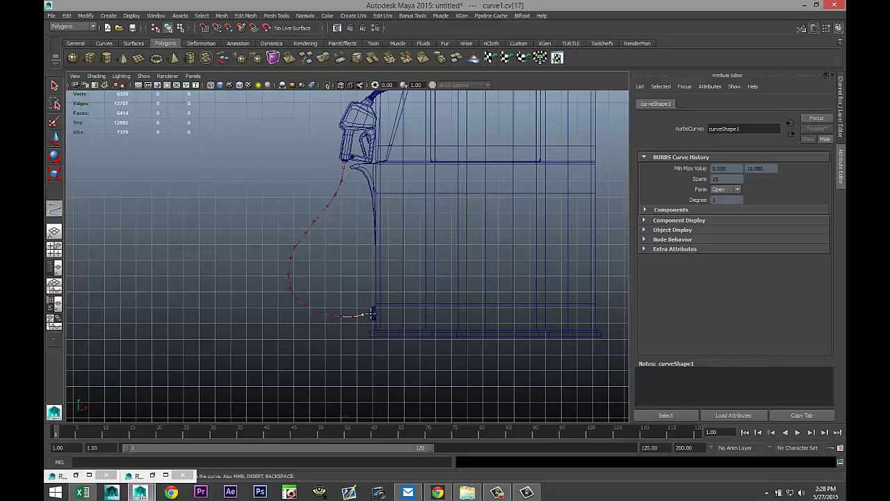
pyautogui.click(373, 314)
pyautogui.press('Return')
pyautogui.press('e')
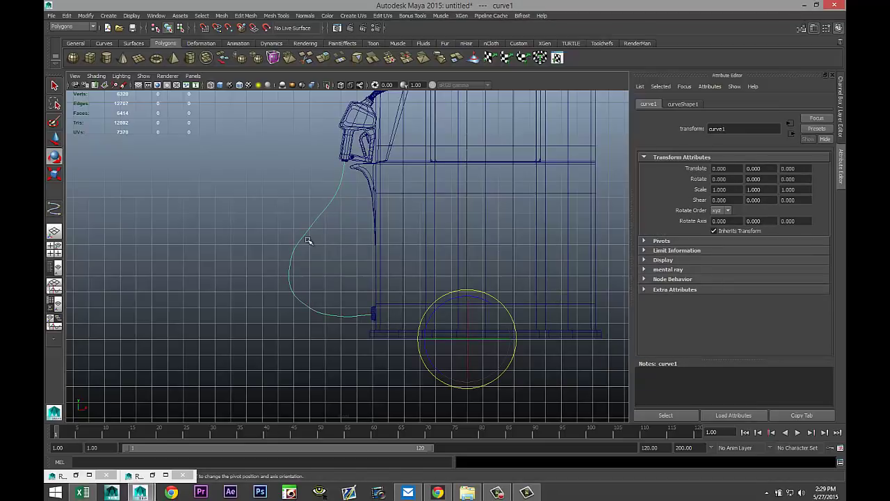
# Move the hose curve to about 1.157 in Z and check its alignment with the nozzle and chrome cylinder in perspective
pyautogui.click(54, 249)
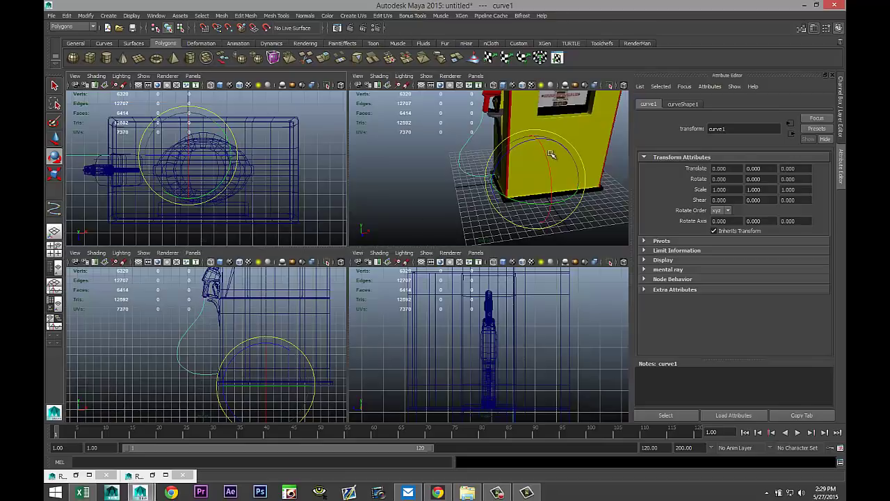
pyautogui.press('space')
pyautogui.keyDown('alt'); pyautogui.moveTo(271, 253); pyautogui.dragTo(400, 276); pyautogui.keyUp('alt')
pyautogui.press('w')
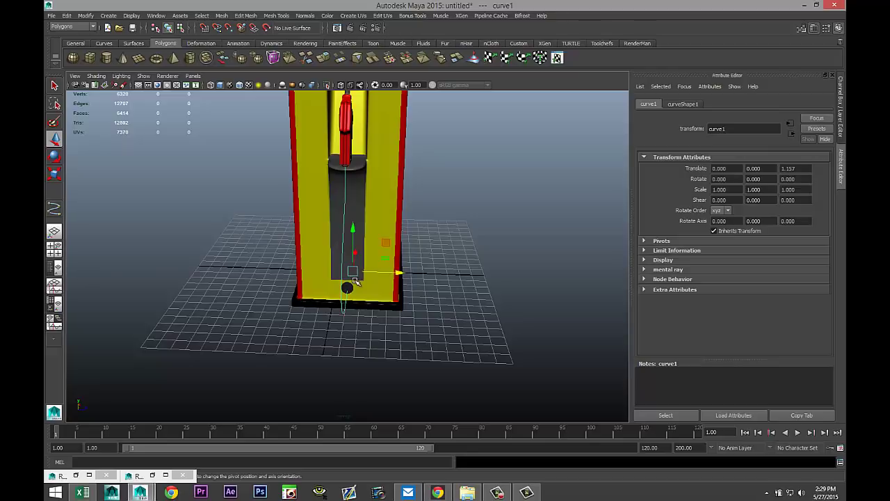
pyautogui.scroll(6, 437, 288)
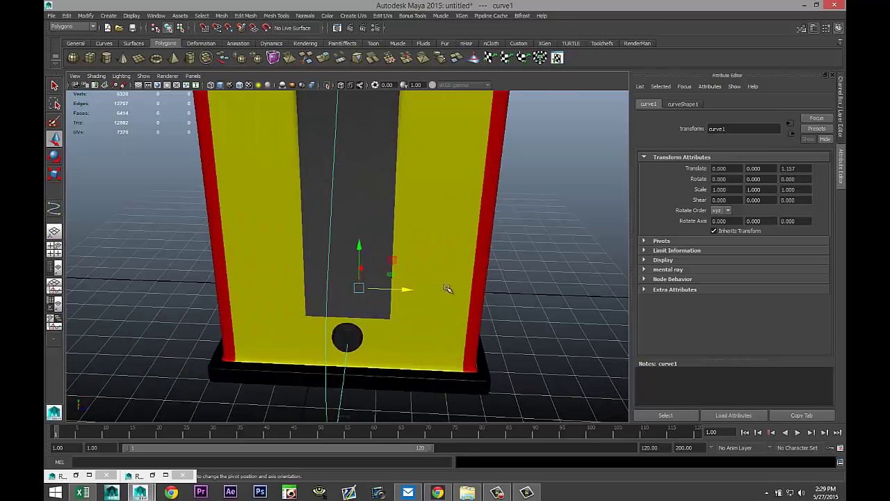
pyautogui.keyDown('alt'); pyautogui.moveTo(451, 267); pyautogui.dragTo(423, 257); pyautogui.keyUp('alt')
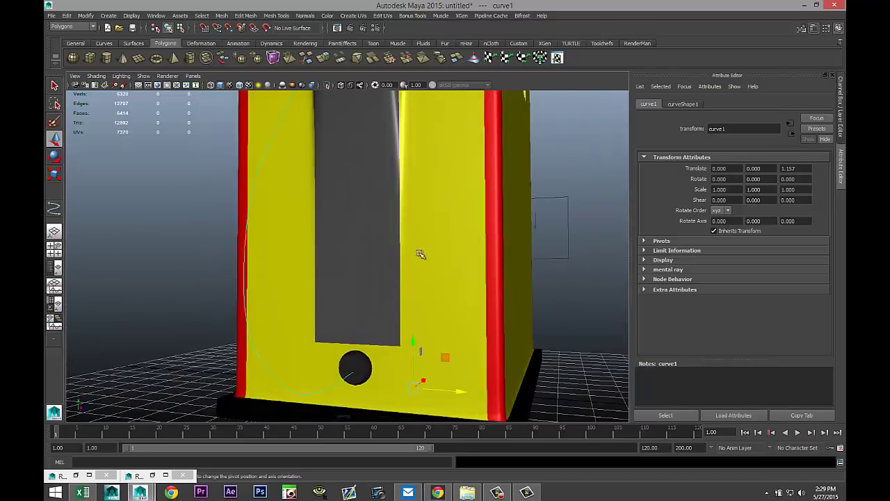
pyautogui.keyDown('alt'); pyautogui.moveTo(400, 244); pyautogui.dragTo(415, 290, button='middle'); pyautogui.keyUp('alt')
pyautogui.keyDown('alt'); pyautogui.moveTo(415, 290); pyautogui.dragTo(329, 255); pyautogui.keyUp('alt')
pyautogui.scroll(-3, 428, 201)
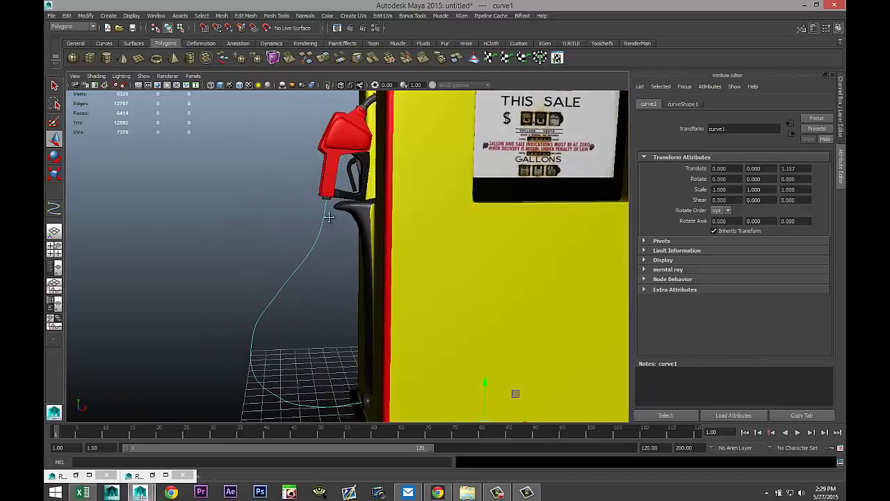
pyautogui.keyDown('alt'); pyautogui.moveTo(330, 218); pyautogui.dragTo(300, 174, button='middle'); pyautogui.keyUp('alt')
pyautogui.scroll(-3, 311, 206)
pyautogui.keyDown('alt'); pyautogui.moveTo(278, 190); pyautogui.dragTo(300, 198); pyautogui.keyUp('alt')
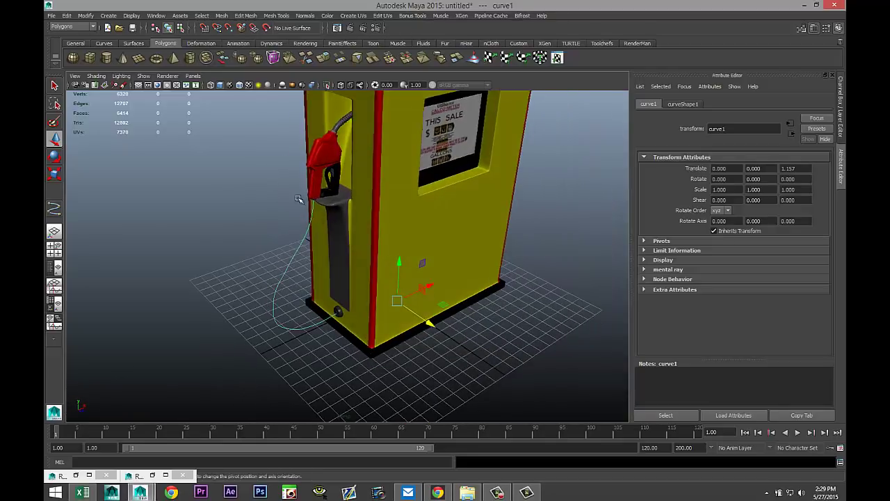
# Create a small NURBS circle on the grid beside the pump's lower corner, at about X -9.2 and Z 6.9
pyautogui.click(108, 16)
pyautogui.moveTo(128, 30)
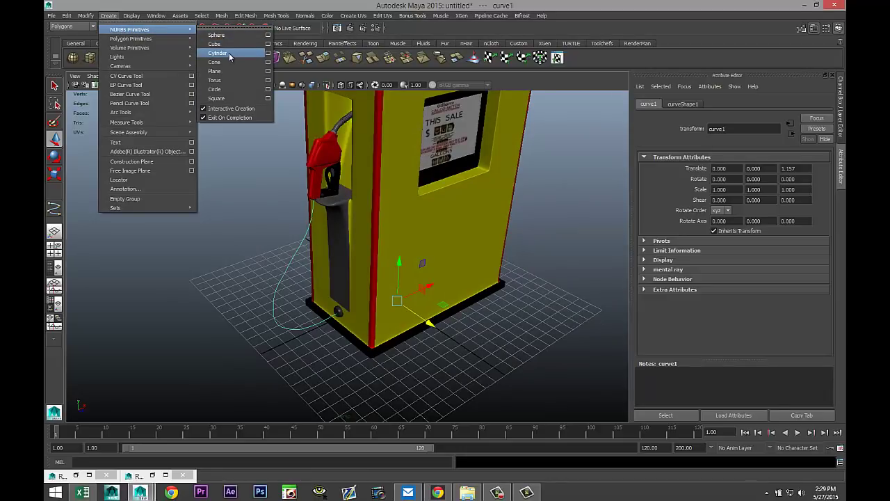
pyautogui.click(221, 90)
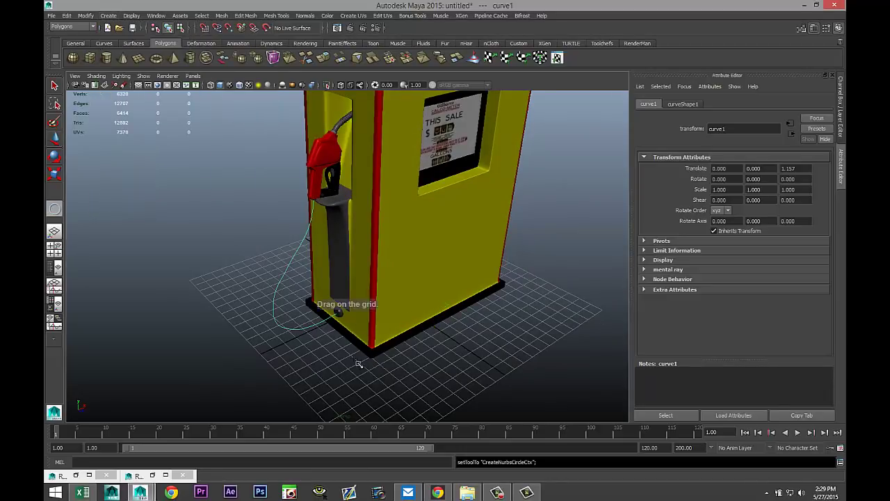
pyautogui.moveTo(355, 395); pyautogui.dragTo(354, 393)
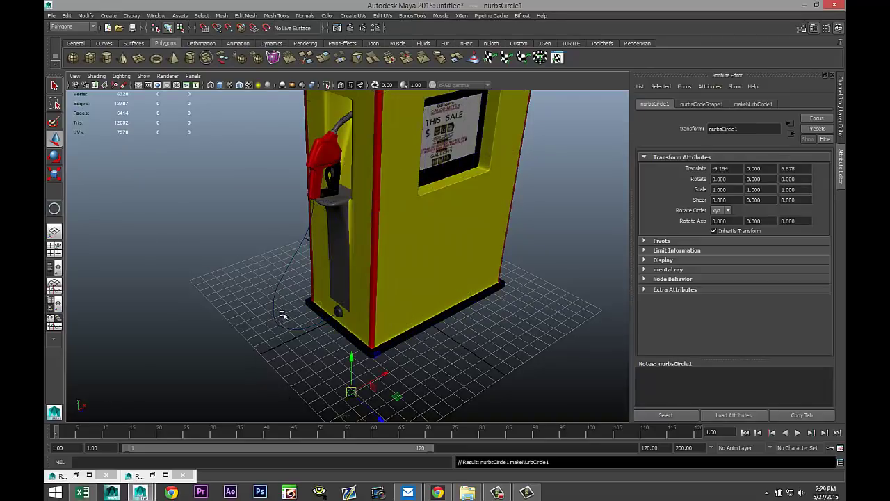
# Add the hose curve to the circle selection and extrude the circle along it as a tube with the Surfaces Extrude
pyautogui.moveTo(284, 312); pyautogui.dragTo(231, 335)
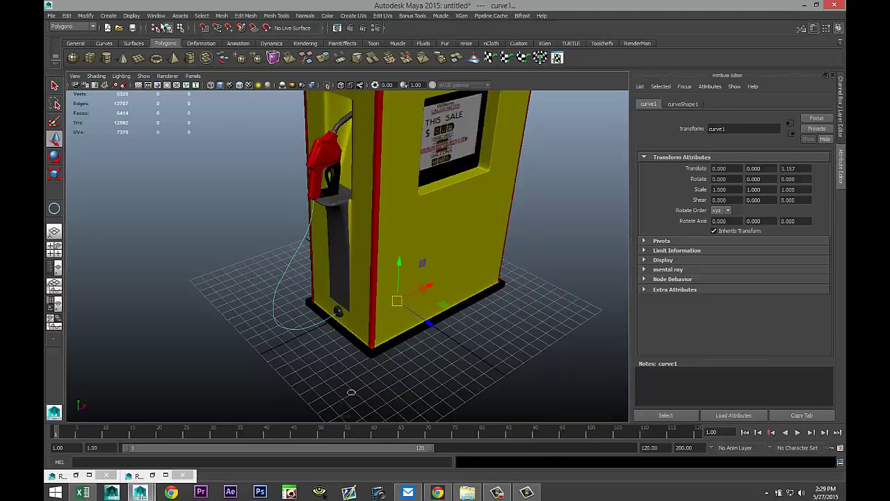
pyautogui.click(93, 29)
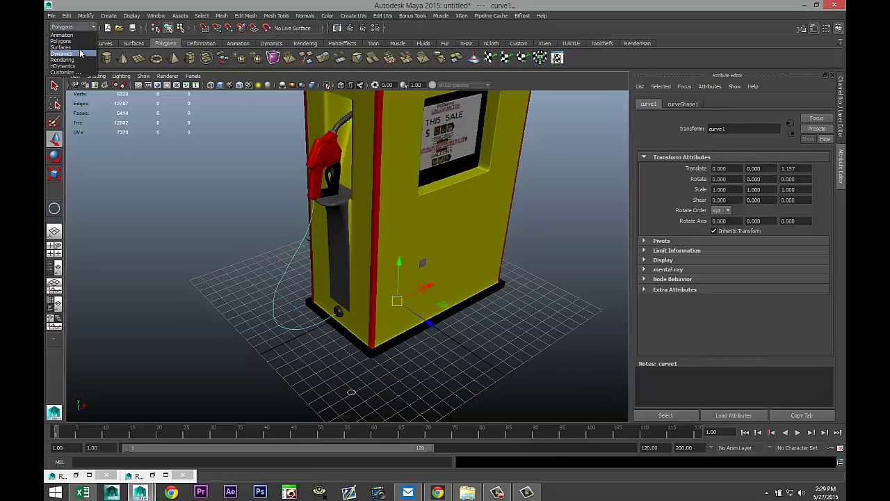
pyautogui.click(80, 52)
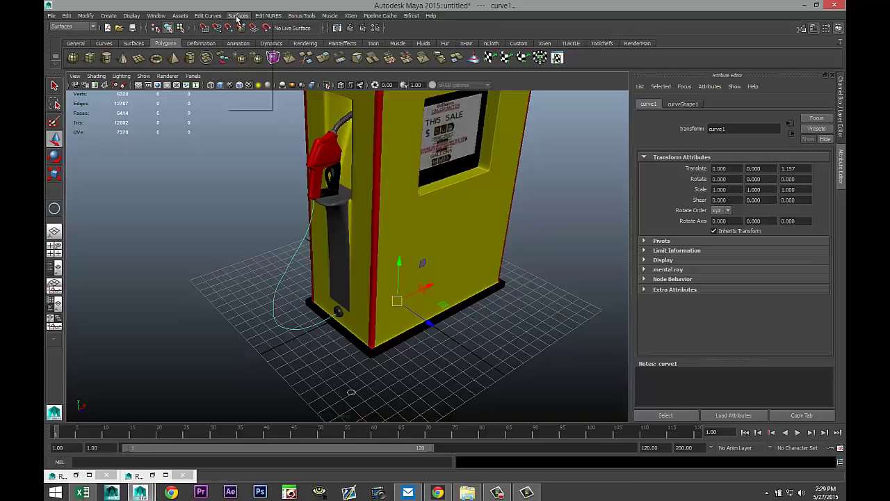
pyautogui.click(238, 15)
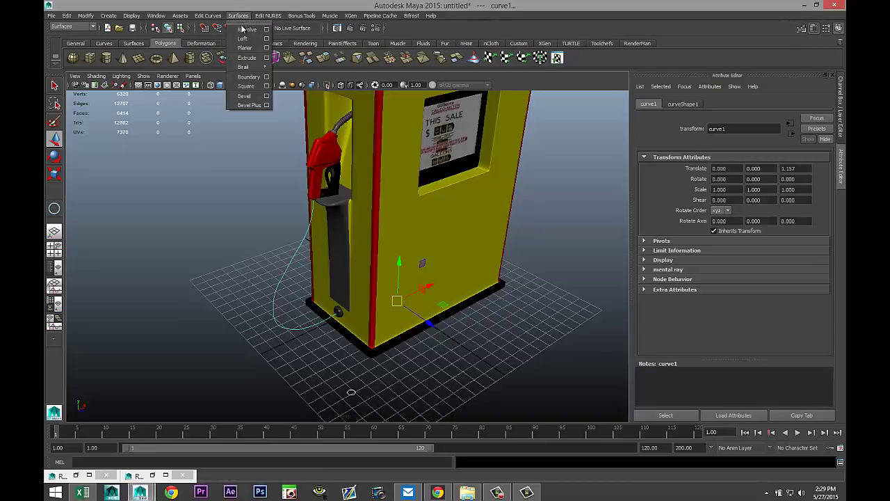
pyautogui.click(253, 64)
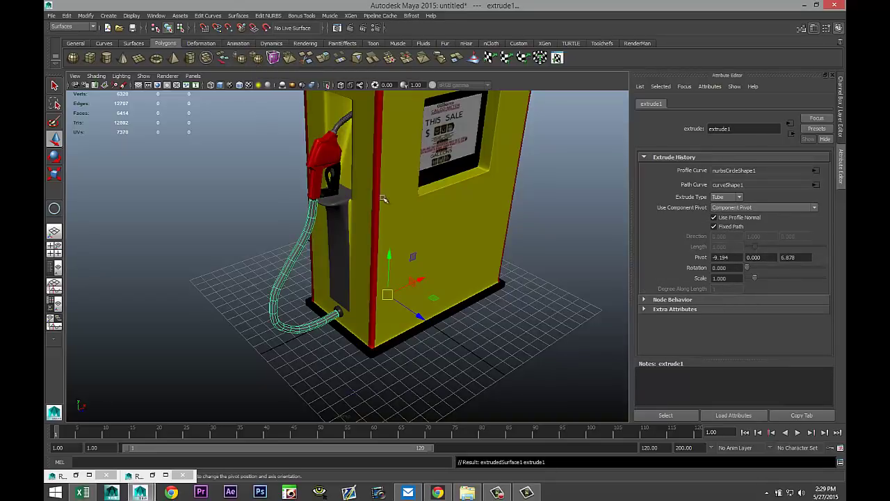
# Scale the profile circle uniformly to about 0.564 to thin the hose, and check its thickness at the fitting and nozzle
pyautogui.keyDown('alt'); pyautogui.moveTo(447, 221); pyautogui.dragTo(377, 160); pyautogui.keyUp('alt')
pyautogui.moveTo(328, 319); pyautogui.dragTo(414, 382)
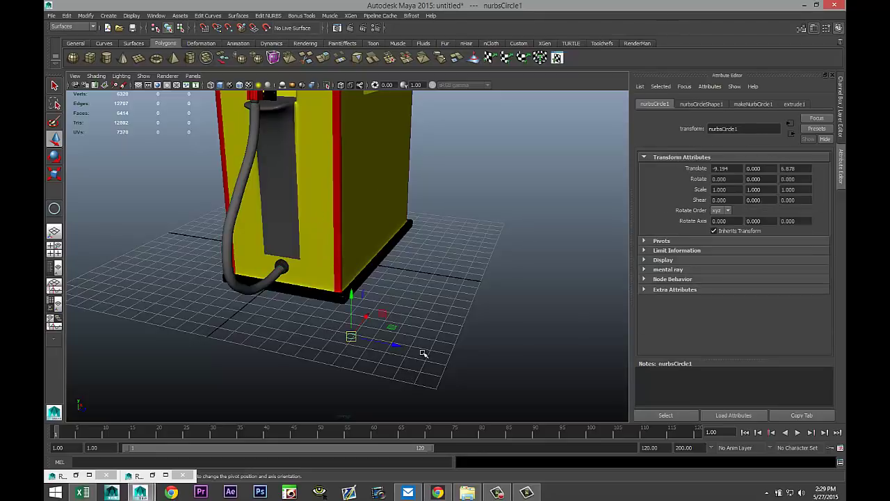
pyautogui.scroll(2, 429, 358)
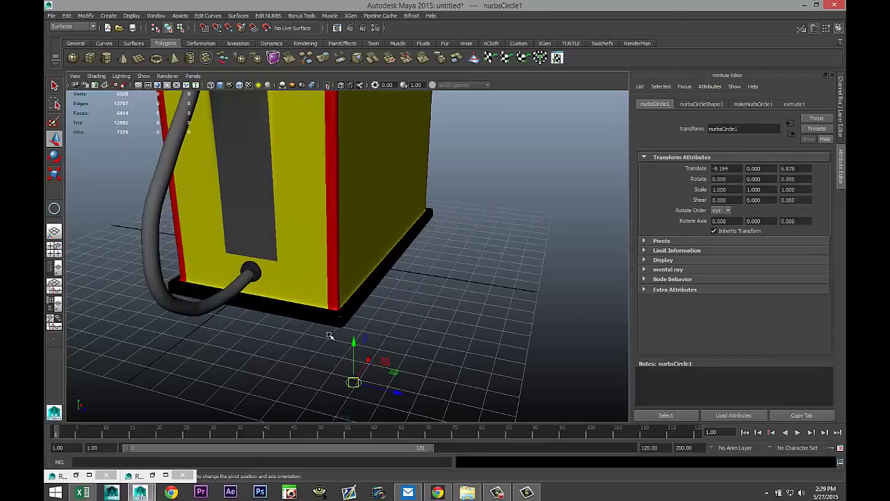
pyautogui.press('r')
pyautogui.moveTo(355, 382); pyautogui.dragTo(352, 384)
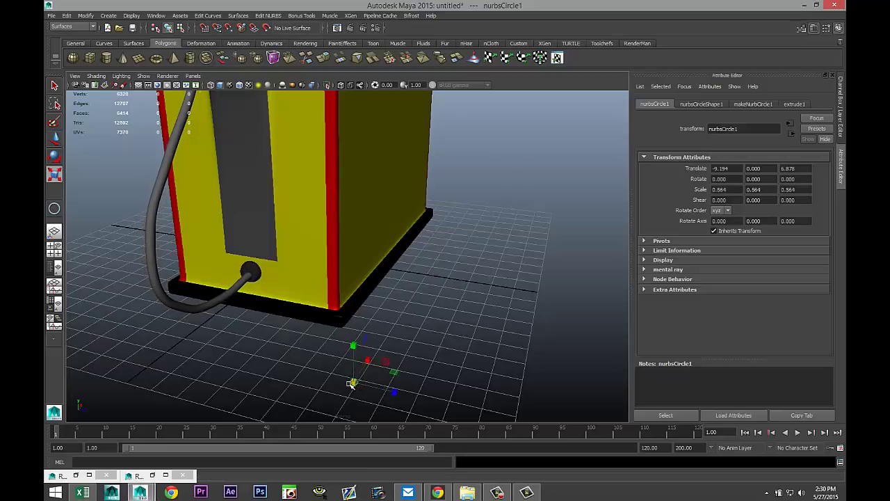
pyautogui.keyDown('alt'); pyautogui.moveTo(285, 298); pyautogui.dragTo(265, 318, button='middle'); pyautogui.keyUp('alt')
pyautogui.scroll(-2, 288, 306)
pyautogui.keyDown('alt'); pyautogui.moveTo(287, 306); pyautogui.dragTo(405, 371); pyautogui.keyUp('alt')
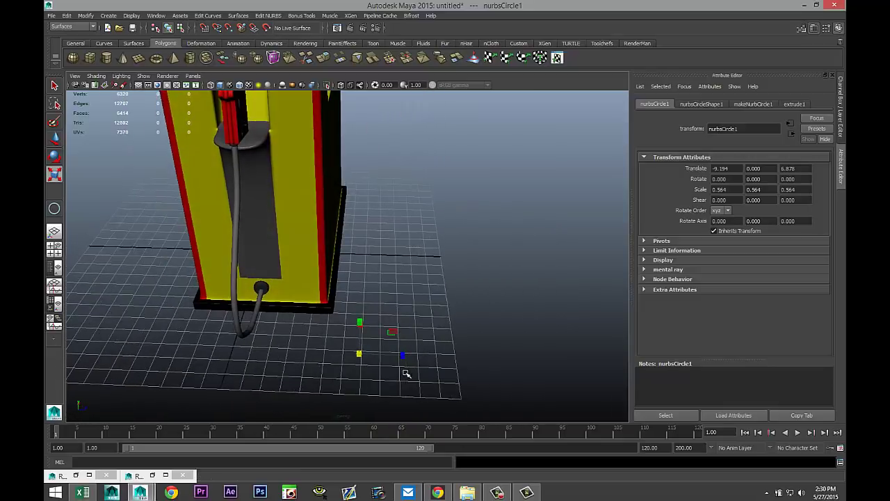
# Delete the extruded hose surface's construction history and freeze its transformations
pyautogui.click(243, 335)
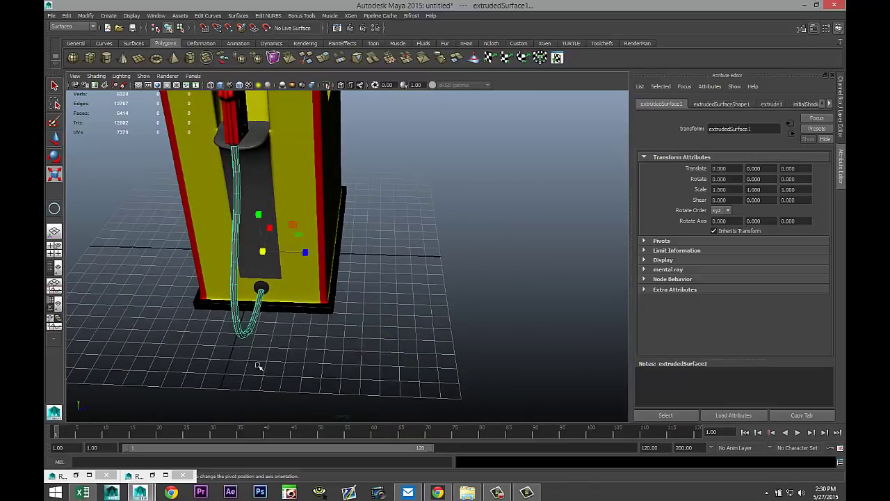
pyautogui.click(67, 15)
pyautogui.moveTo(159, 118)
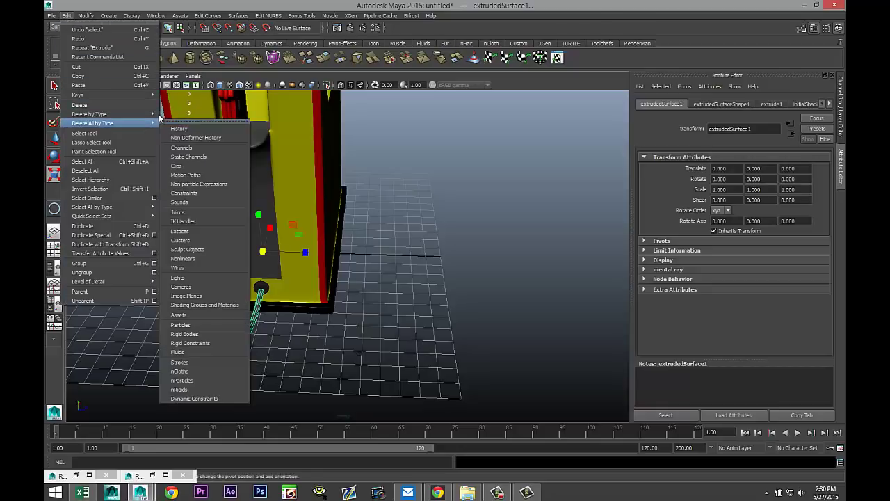
pyautogui.click(173, 119)
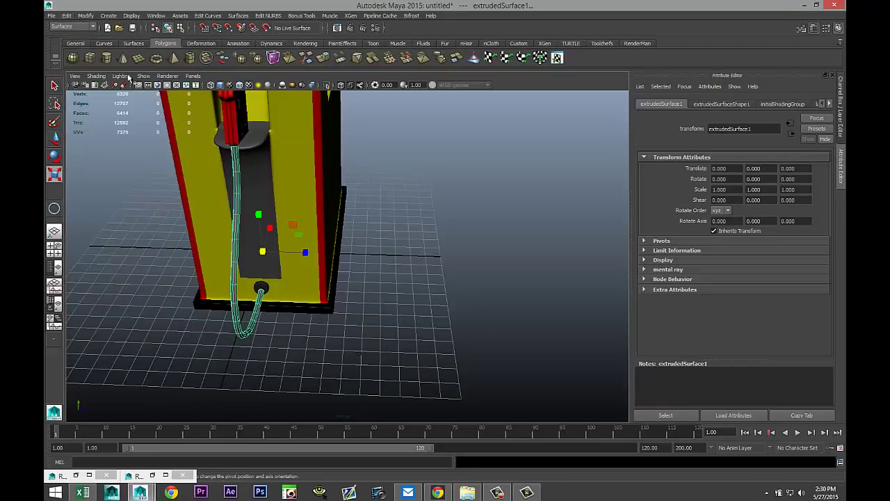
pyautogui.click(85, 15)
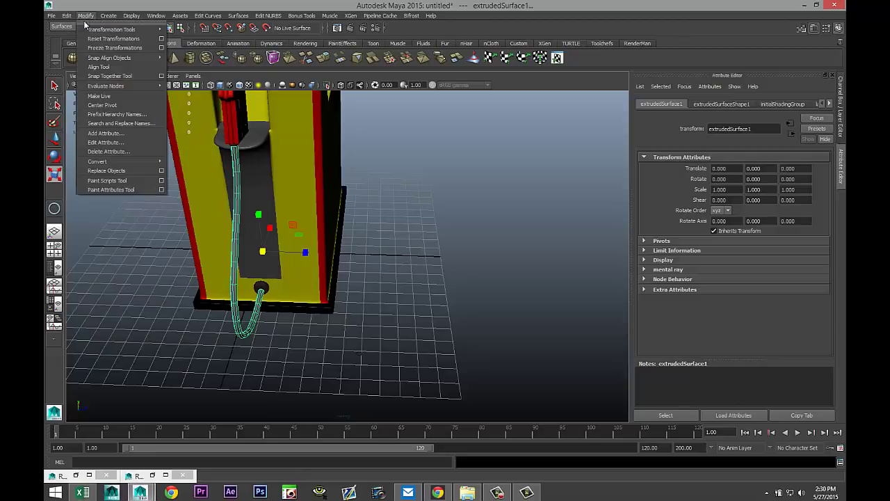
pyautogui.click(117, 47)
# Convert the extruded hose surface from NURBS to polygons with quads and the Standard fit tessellation method
pyautogui.moveTo(338, 345); pyautogui.dragTo(418, 386)
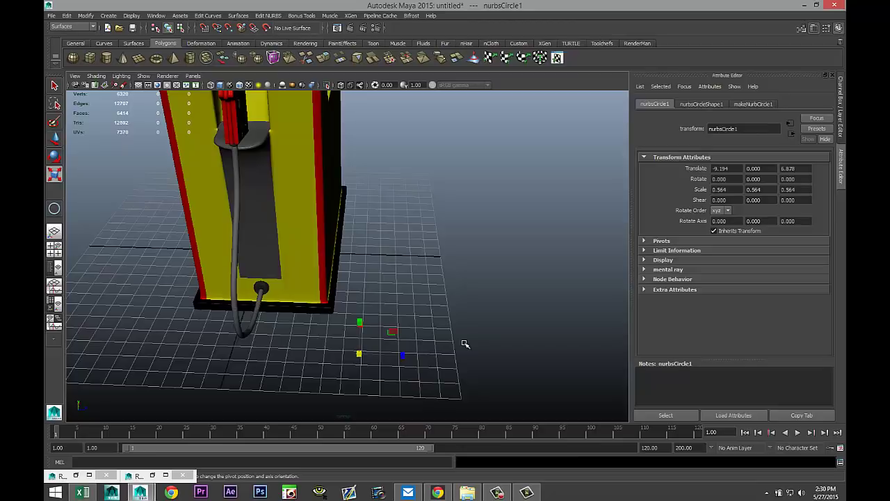
pyautogui.click(465, 343)
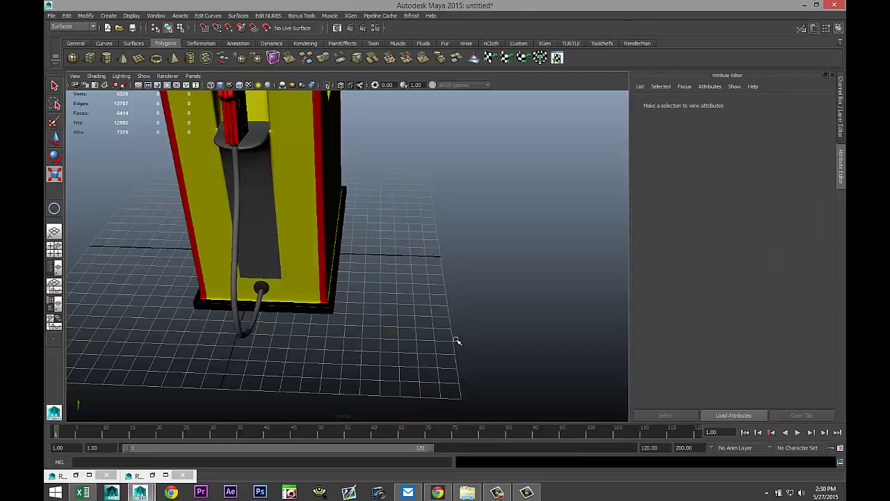
pyautogui.click(238, 274)
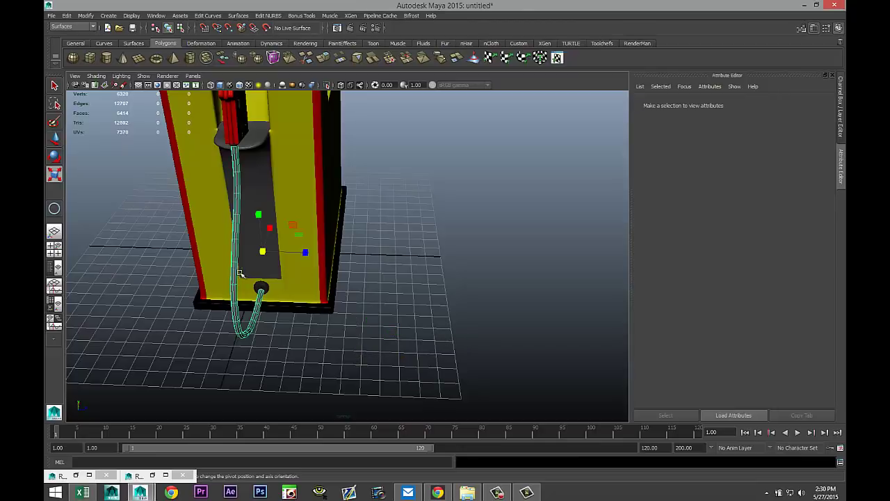
pyautogui.click(82, 16)
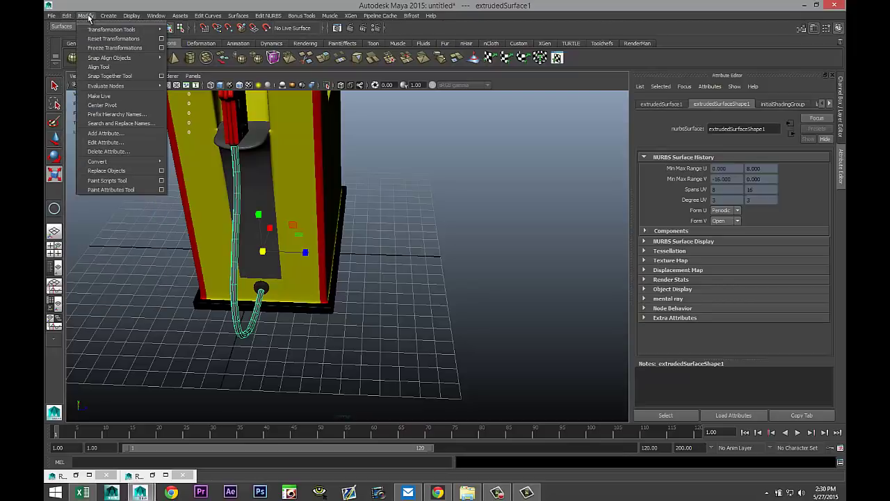
pyautogui.moveTo(119, 164)
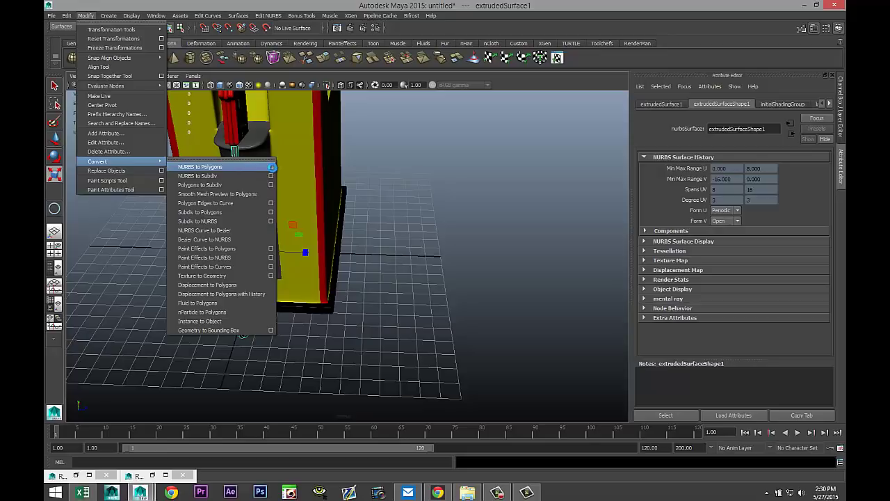
pyautogui.click(272, 167)
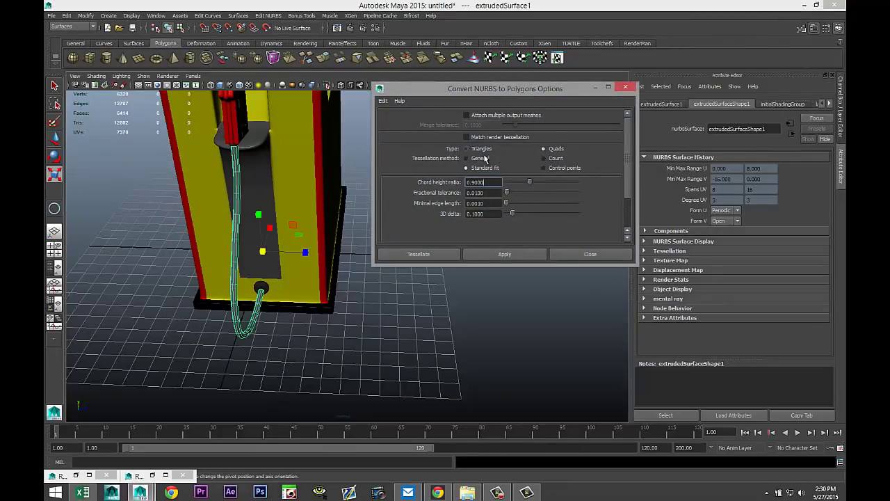
pyautogui.click(507, 254)
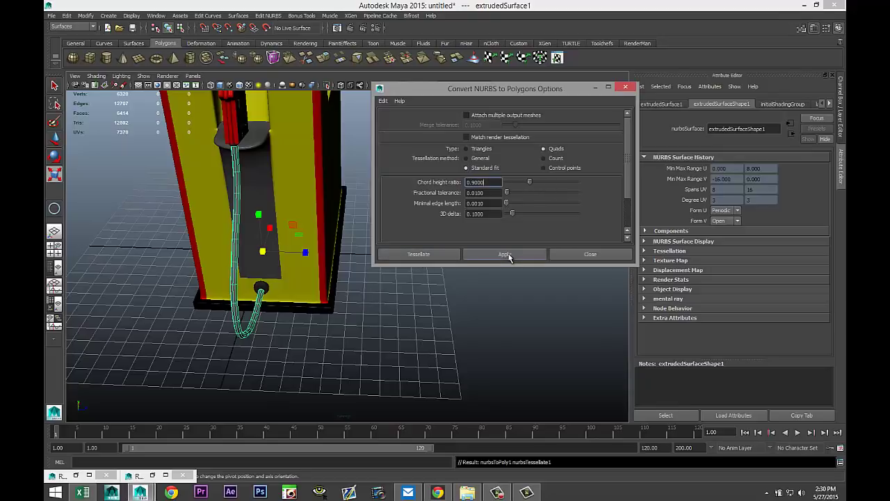
pyautogui.click(595, 88)
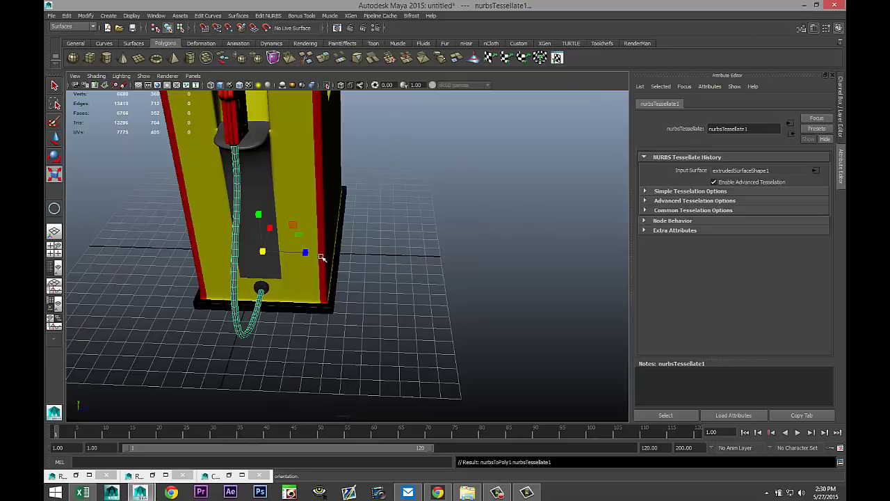
# Delete the original NURBS hose surface and bring the polygon hose back into place between the nozzle and the fitting
pyautogui.press('w')
pyautogui.moveTo(312, 254); pyautogui.dragTo(348, 257)
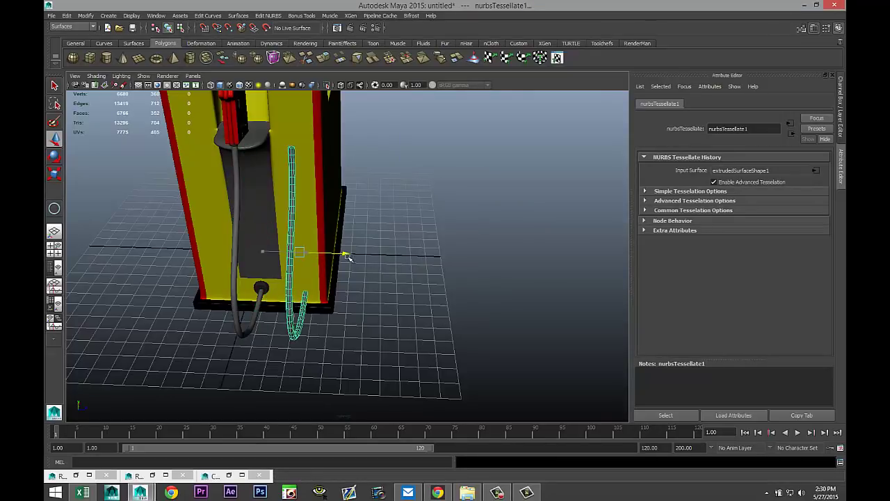
pyautogui.click(236, 228)
pyautogui.rightClick(237, 229)
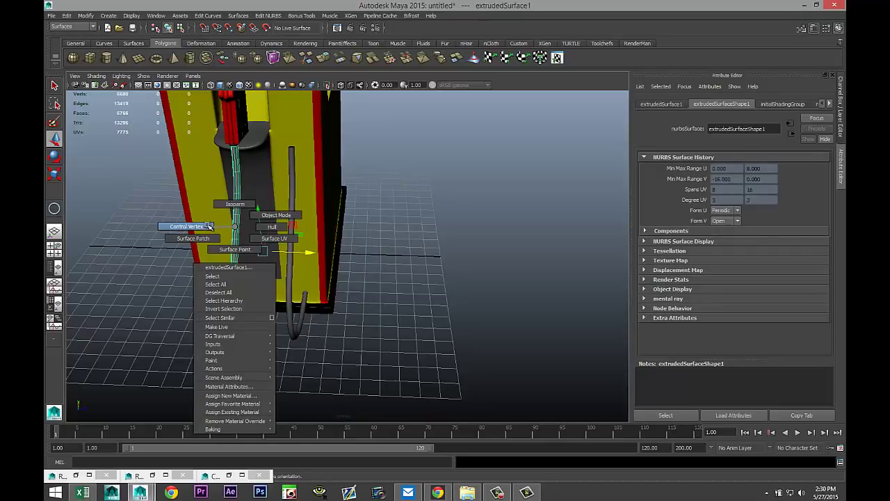
pyautogui.click(210, 226)
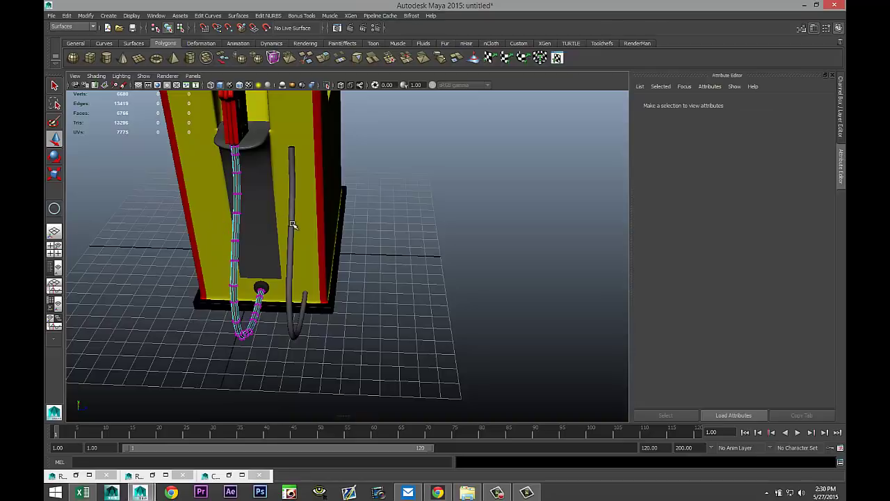
pyautogui.click(292, 222)
pyautogui.click(235, 232)
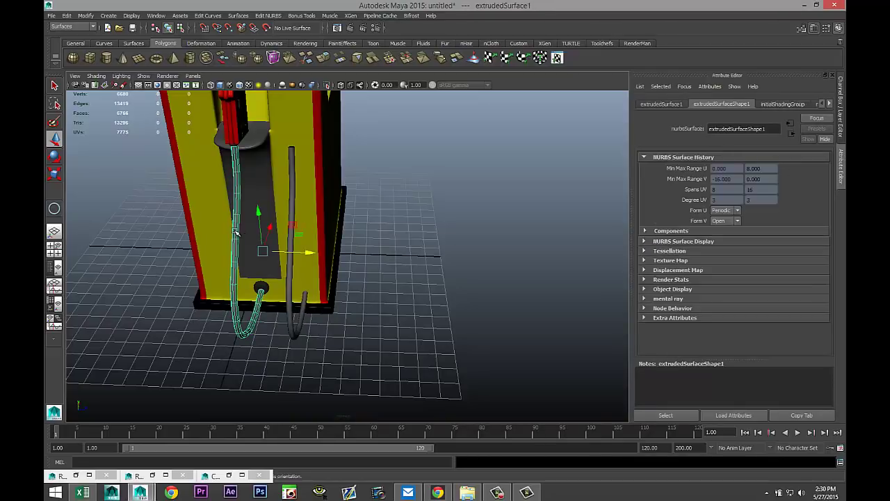
pyautogui.press('Delete')
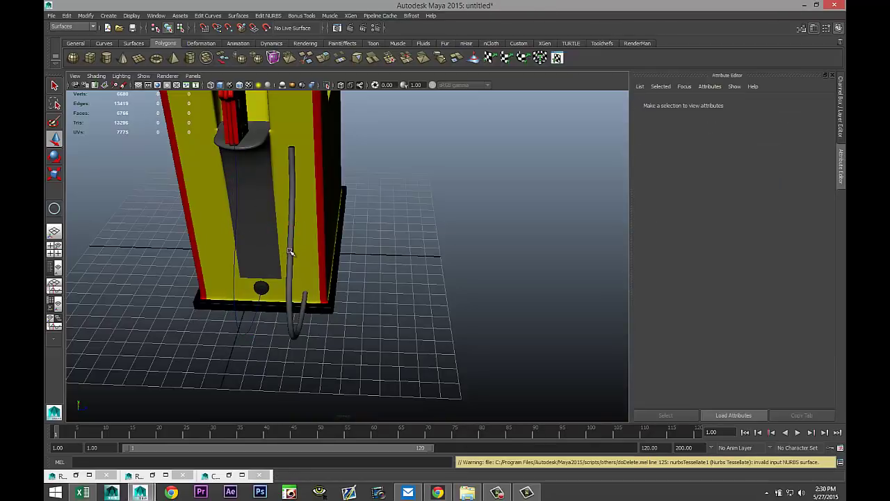
pyautogui.click(290, 251)
pyautogui.moveTo(343, 256); pyautogui.dragTo(308, 256)
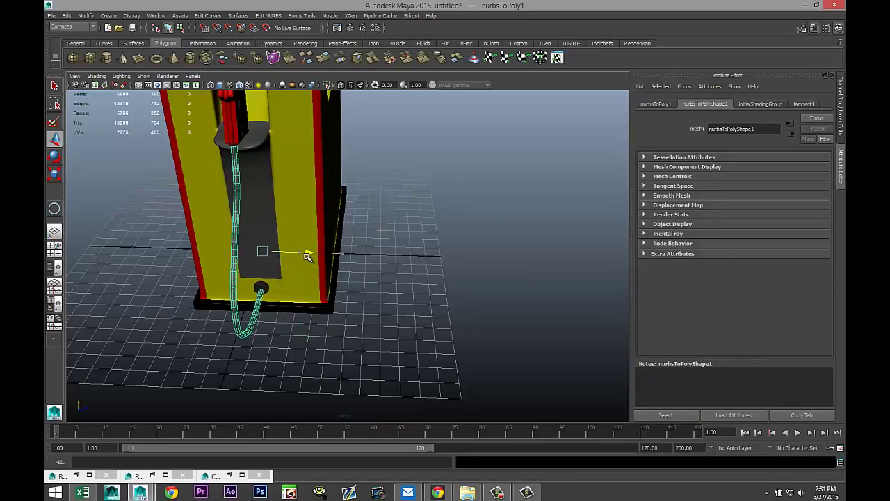
# Examine the polygon hose from the front and side, including where it meets the nozzle and the lower fitting
pyautogui.keyDown('alt'); pyautogui.moveTo(308, 257); pyautogui.dragTo(352, 313); pyautogui.keyUp('alt')
pyautogui.scroll(6, 357, 297)
pyautogui.keyDown('alt'); pyautogui.moveTo(272, 257); pyautogui.dragTo(278, 213); pyautogui.keyUp('alt')
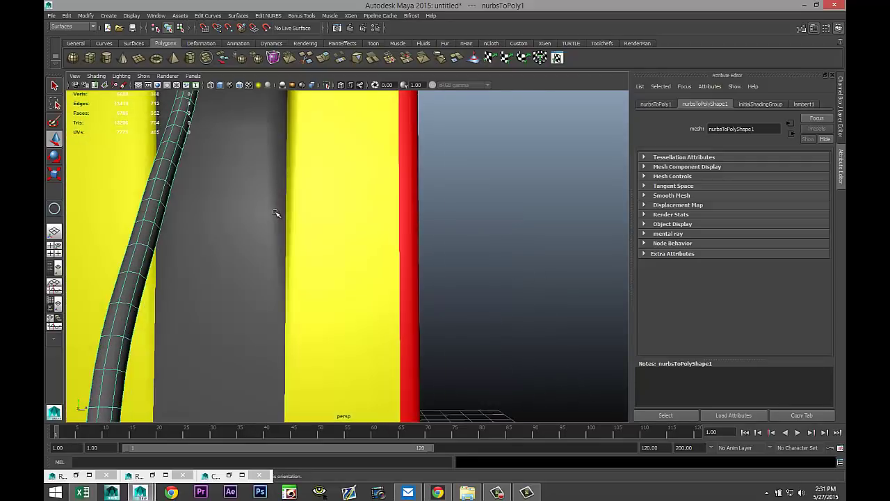
pyautogui.scroll(2, 278, 213)
pyautogui.keyDown('alt'); pyautogui.moveTo(278, 213); pyautogui.dragTo(312, 320, button='middle'); pyautogui.keyUp('alt')
pyautogui.keyDown('alt'); pyautogui.moveTo(311, 320); pyautogui.dragTo(347, 366); pyautogui.keyUp('alt')
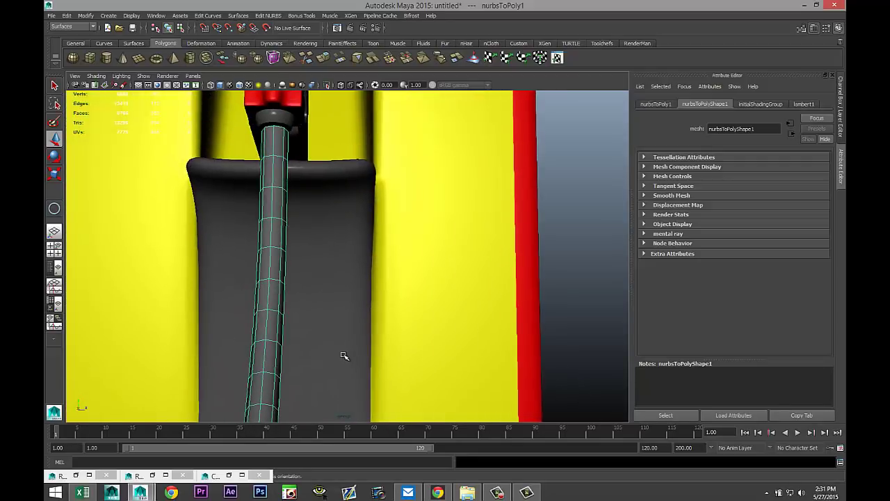
pyautogui.moveTo(342, 309)
pyautogui.keyDown('alt'); pyautogui.mouseDown()
pyautogui.moveTo(300, 321)
pyautogui.moveTo(392, 294)
pyautogui.moveTo(352, 303)
pyautogui.mouseUp(); pyautogui.keyUp('alt')
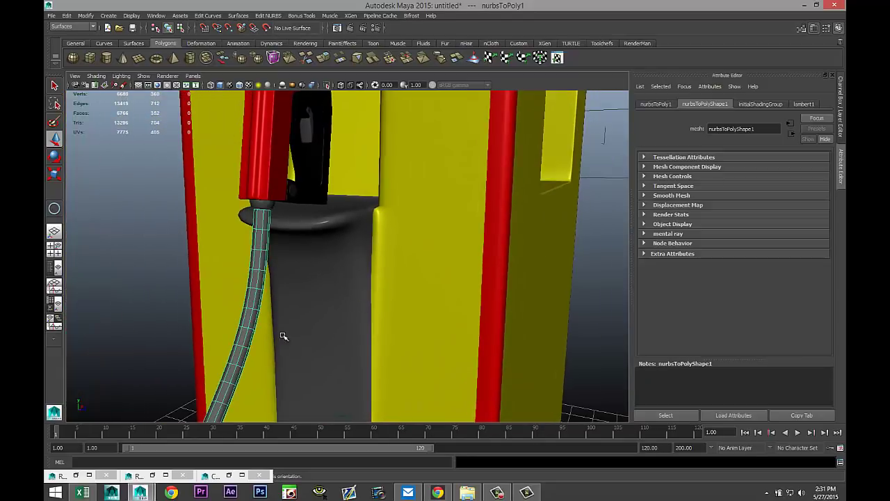
pyautogui.scroll(-6, 258, 341)
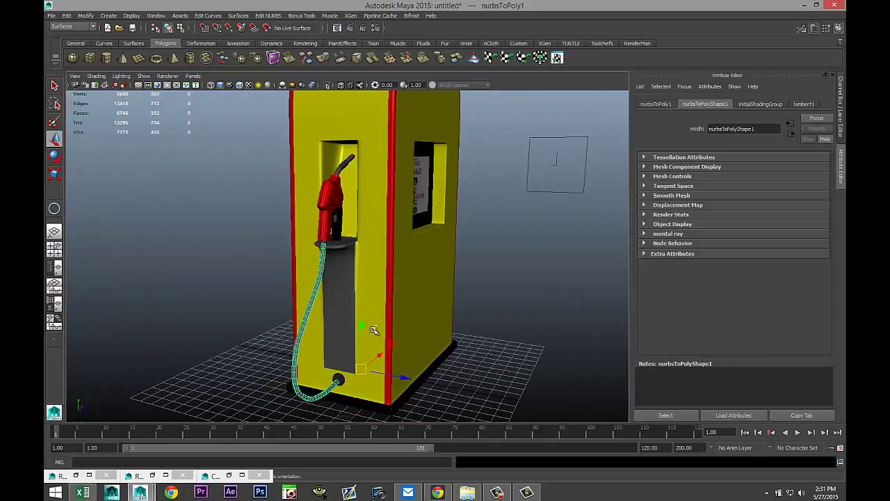
pyautogui.moveTo(362, 325); pyautogui.dragTo(362, 325)
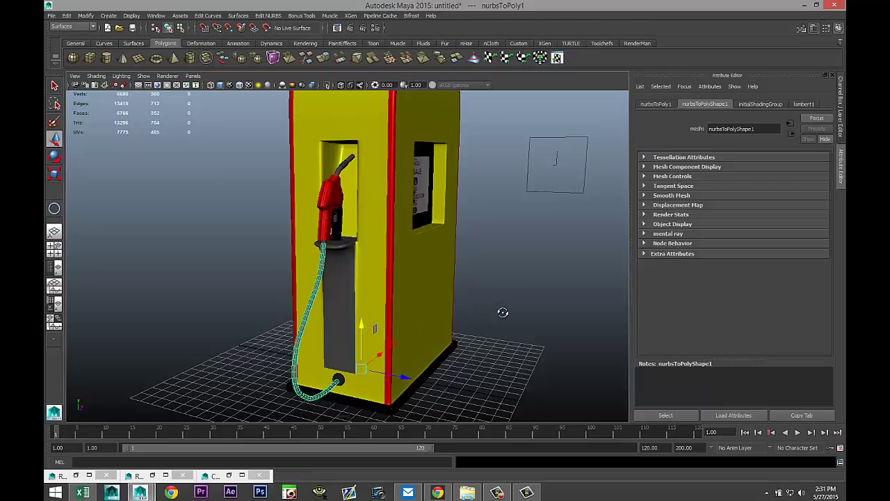
pyautogui.keyDown('alt'); pyautogui.moveTo(503, 312); pyautogui.dragTo(444, 323); pyautogui.keyUp('alt')
pyautogui.keyDown('alt'); pyautogui.moveTo(445, 323); pyautogui.dragTo(477, 290, button='middle'); pyautogui.keyUp('alt')
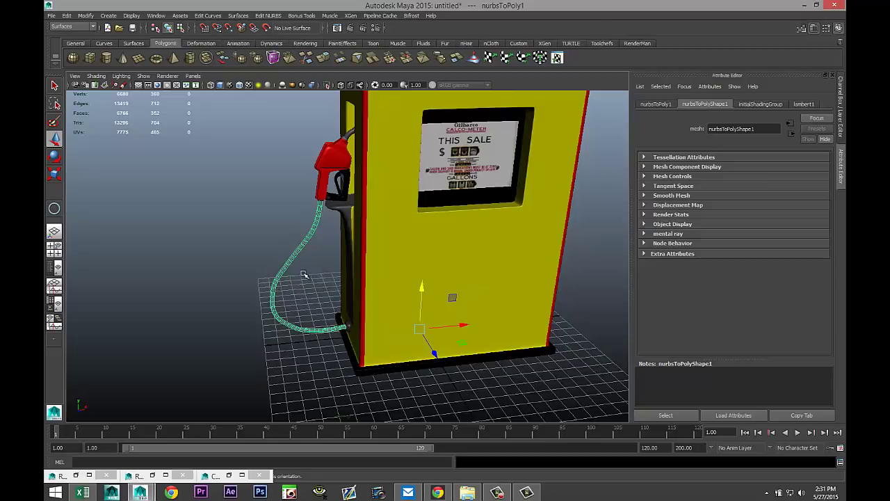
# Assign a new mia_material_x to the polygon hose and apply the Rubber preset to it
pyautogui.moveTo(289, 263); pyautogui.dragTo(274, 445, button='right')
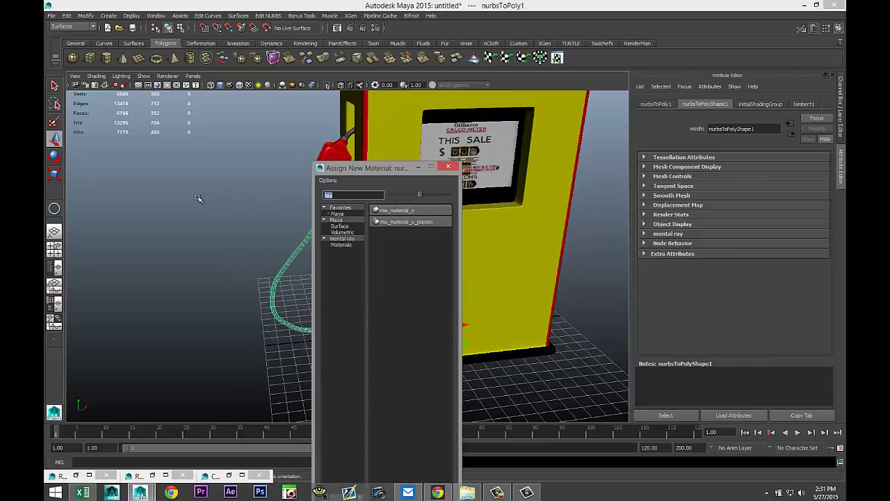
pyautogui.write('mia')
pyautogui.click(406, 211)
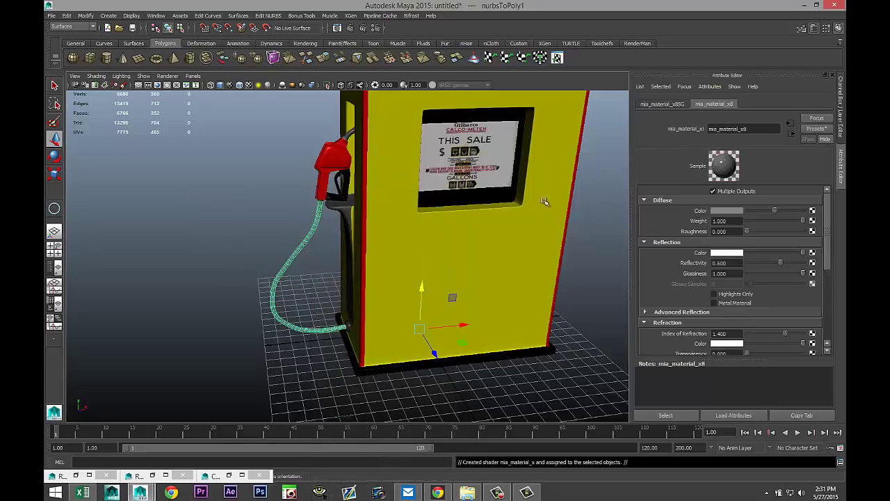
pyautogui.click(817, 128)
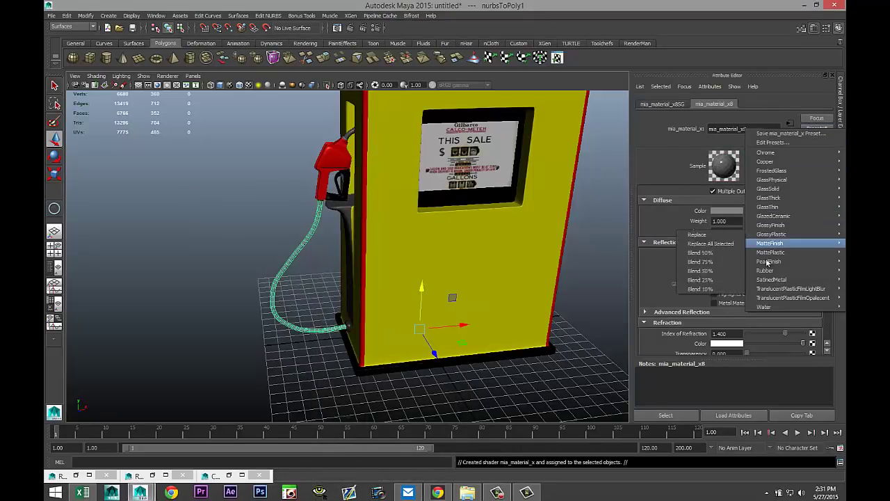
pyautogui.moveTo(765, 270)
pyautogui.click(720, 271)
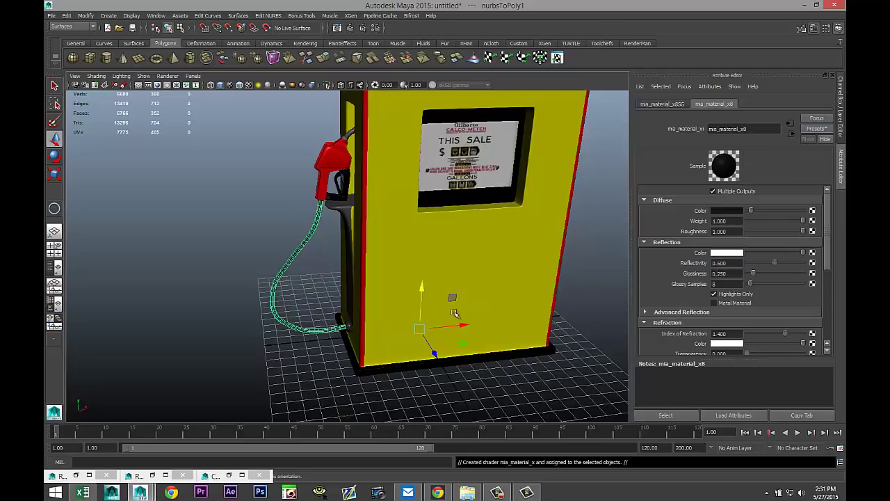
pyautogui.click(238, 273)
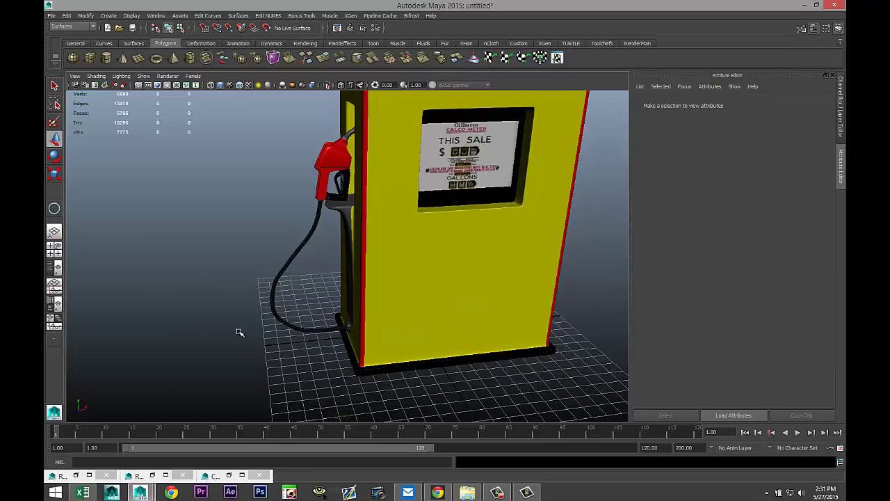
# Examine the shaded rubber hose up close and then the whole gas pump up to the globe
pyautogui.scroll(3, 239, 332)
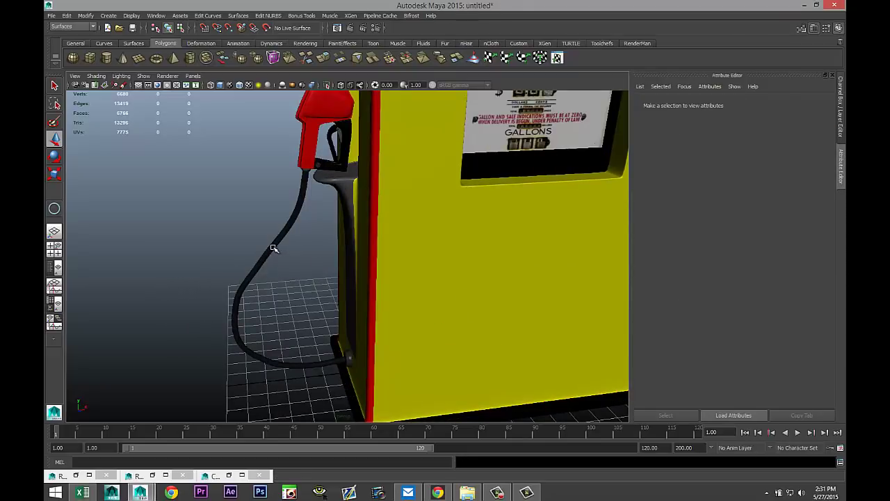
pyautogui.click(273, 249)
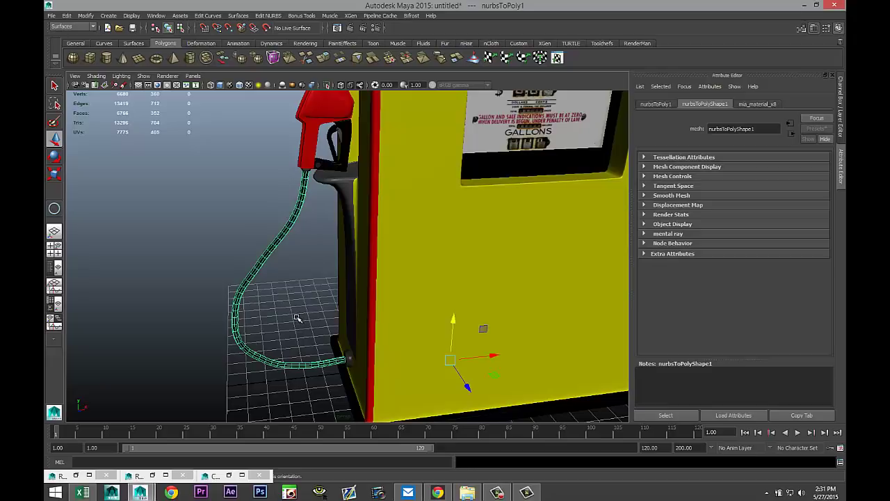
pyautogui.click(192, 350)
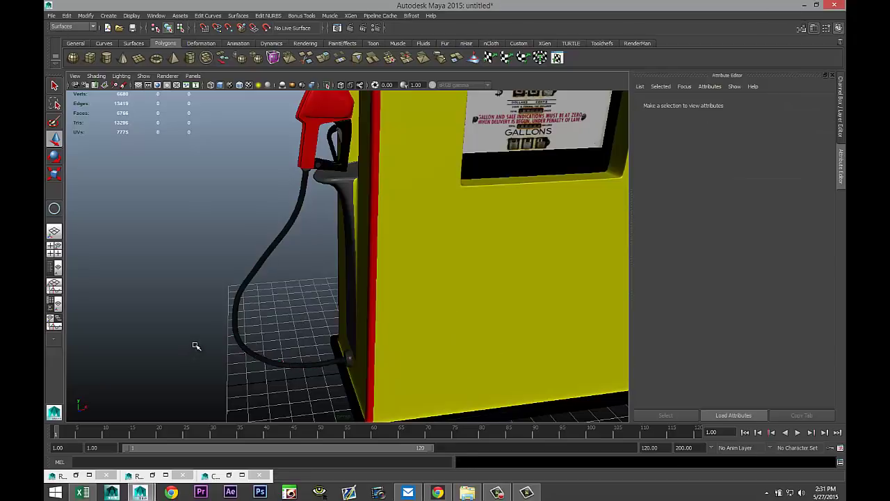
pyautogui.scroll(-6, 198, 348)
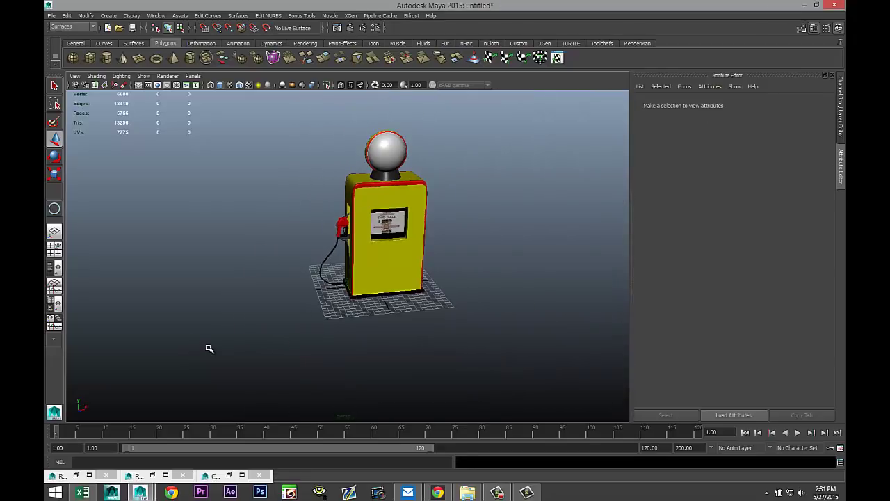
pyautogui.scroll(3, 210, 346)
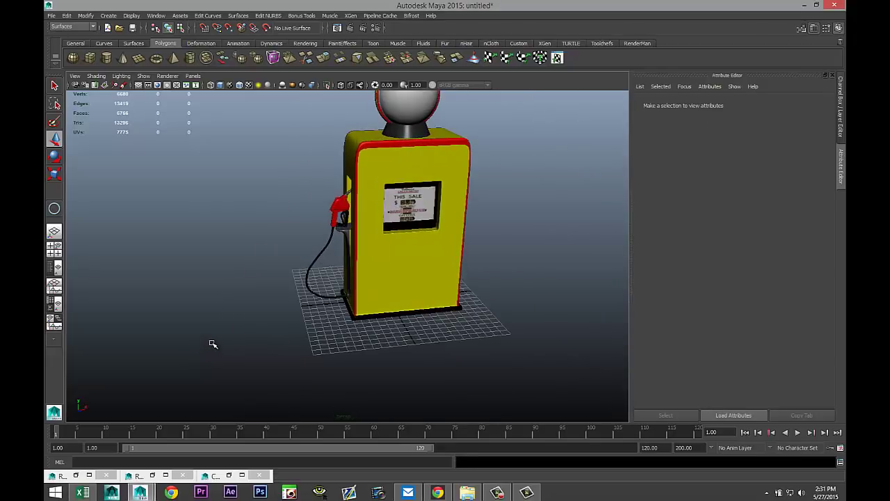
pyautogui.keyDown('alt'); pyautogui.moveTo(183, 281); pyautogui.dragTo(160, 391, button='middle'); pyautogui.keyUp('alt')
pyautogui.scroll(4, 215, 381)
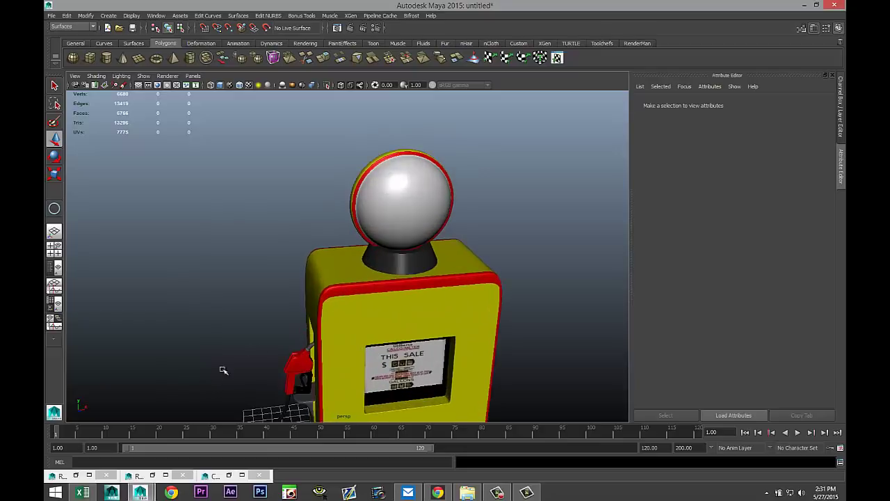
# Inspect the globe's mesh with smooth preview off, restore the smooth preview, and look over the meter window
pyautogui.click(421, 188)
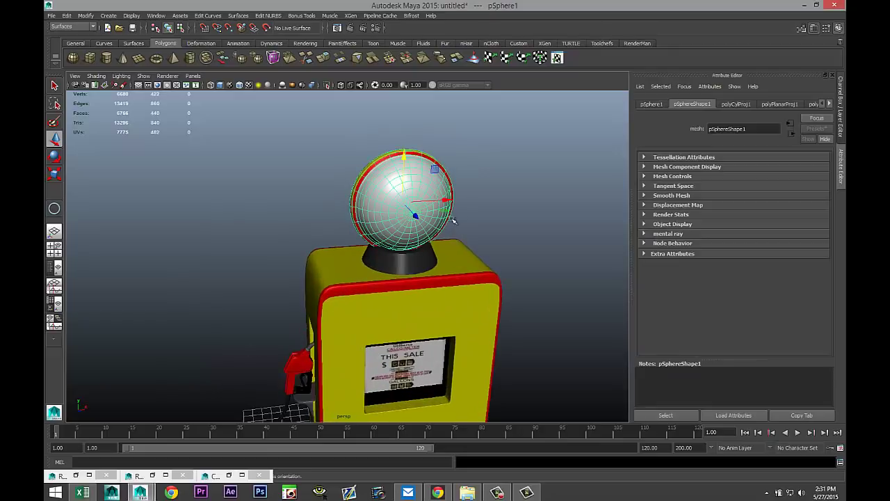
pyautogui.press('1')
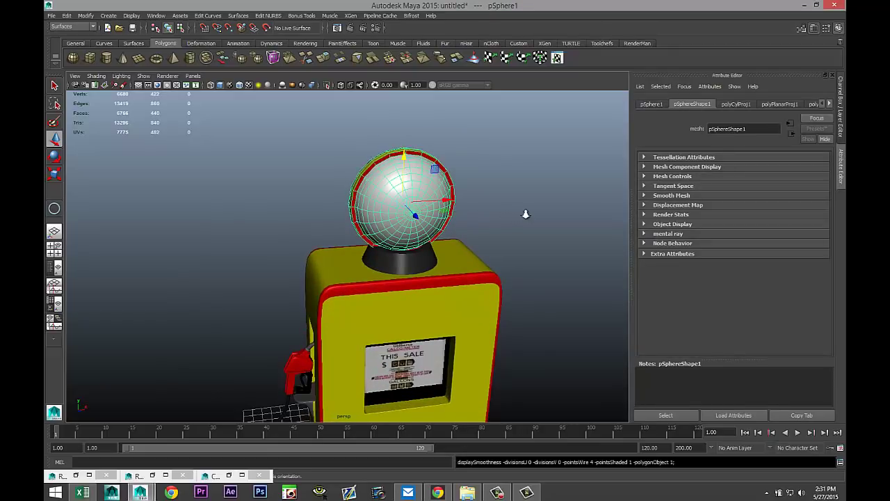
pyautogui.scroll(4, 525, 215)
pyautogui.keyDown('alt'); pyautogui.moveTo(492, 220); pyautogui.dragTo(381, 263, button='middle'); pyautogui.keyUp('alt')
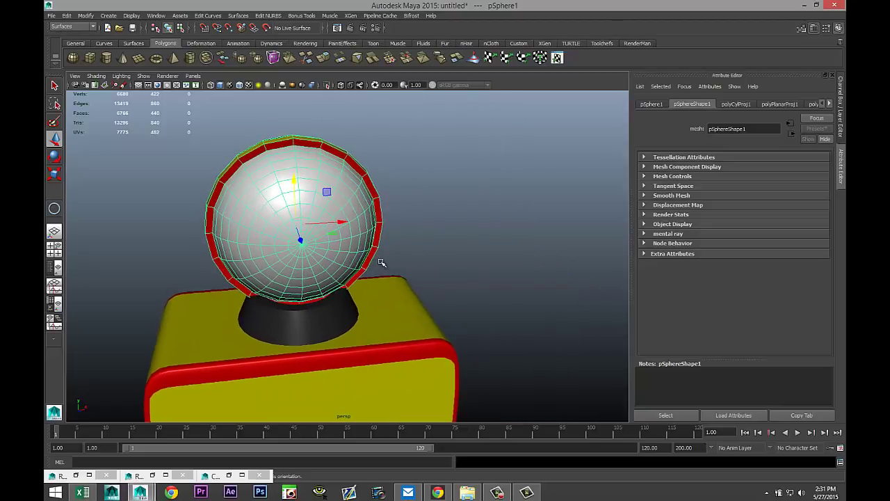
pyautogui.click(513, 217)
pyautogui.keyDown('alt'); pyautogui.moveTo(255, 251); pyautogui.dragTo(308, 247); pyautogui.keyUp('alt')
pyautogui.click(353, 178)
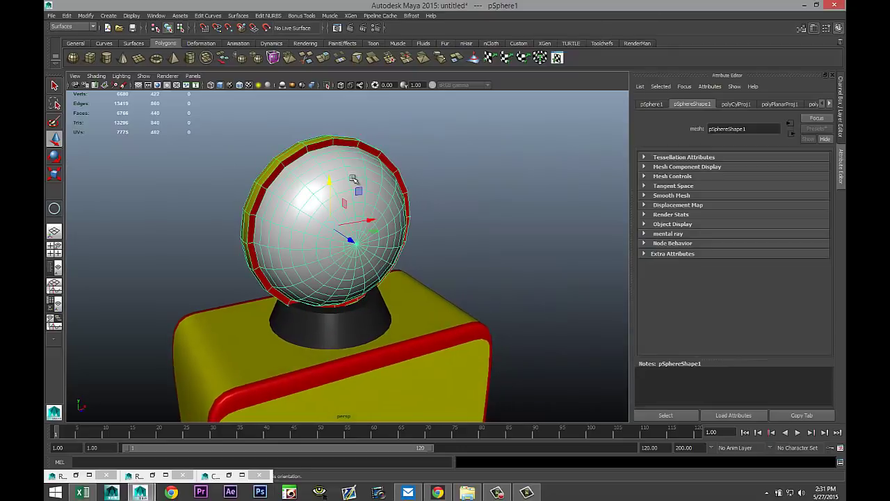
pyautogui.click(427, 185)
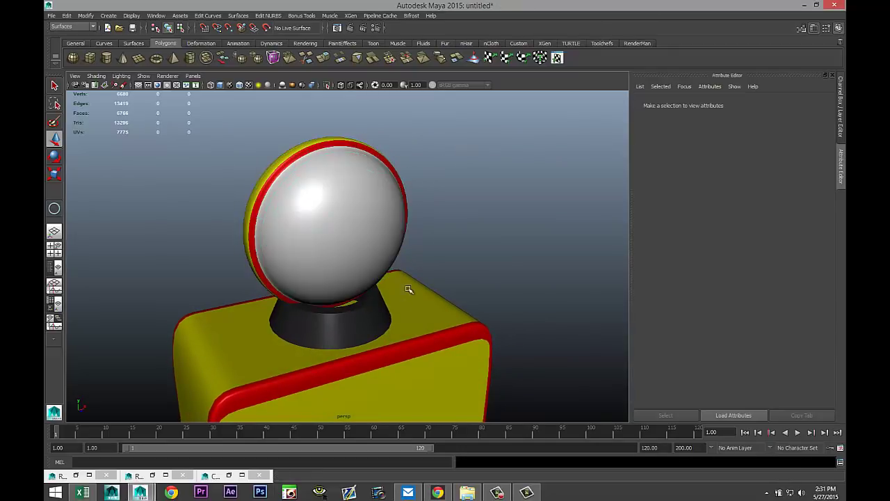
pyautogui.keyDown('alt'); pyautogui.moveTo(385, 352); pyautogui.dragTo(313, 282); pyautogui.keyUp('alt')
pyautogui.keyDown('alt'); pyautogui.moveTo(315, 269); pyautogui.dragTo(322, 201, button='middle'); pyautogui.keyUp('alt')
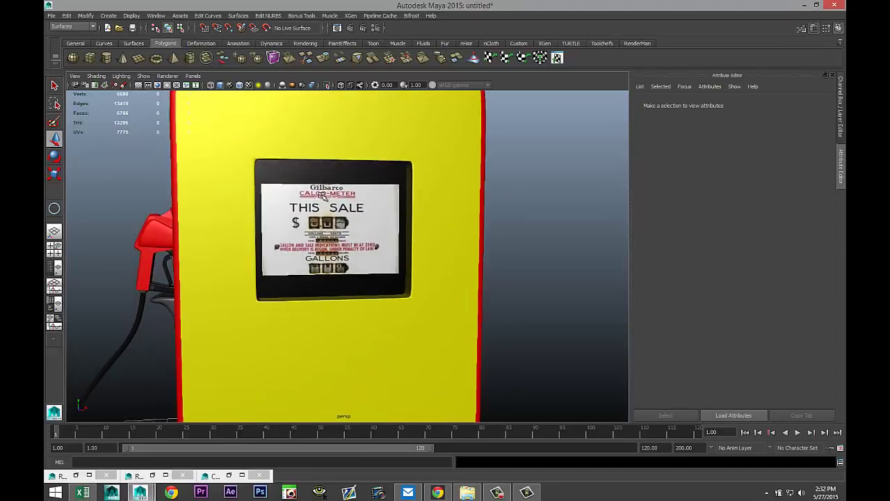
# Examine the recessed meter window and the mesh edges around it on the pump body's front
pyautogui.keyDown('alt'); pyautogui.moveTo(322, 202); pyautogui.dragTo(318, 219, button='right'); pyautogui.keyUp('alt')
pyautogui.moveTo(199, 245)
pyautogui.keyDown('alt'); pyautogui.mouseDown()
pyautogui.moveTo(302, 241)
pyautogui.moveTo(203, 252)
pyautogui.mouseUp(); pyautogui.keyUp('alt')
pyautogui.scroll(4, 252, 312)
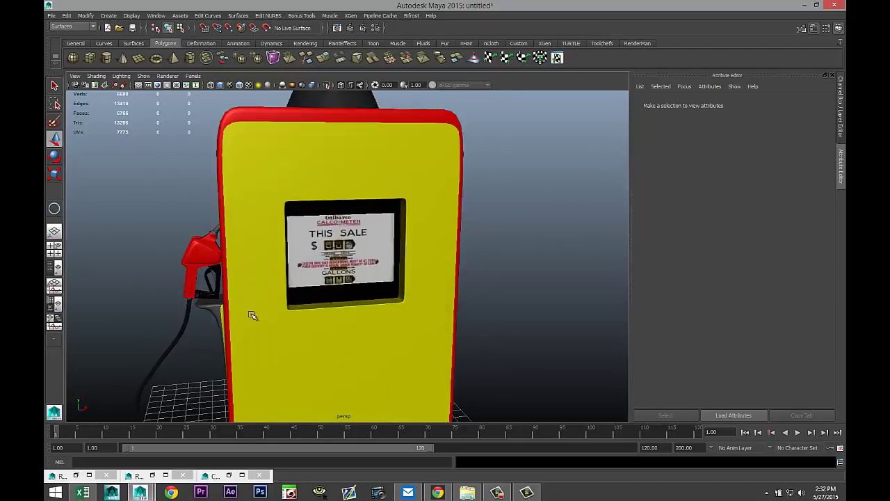
pyautogui.click(332, 148)
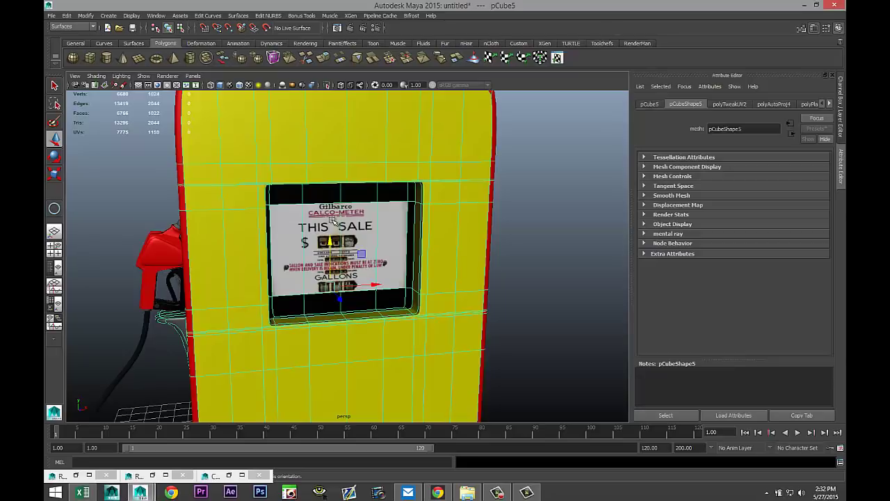
pyautogui.scroll(2, 332, 220)
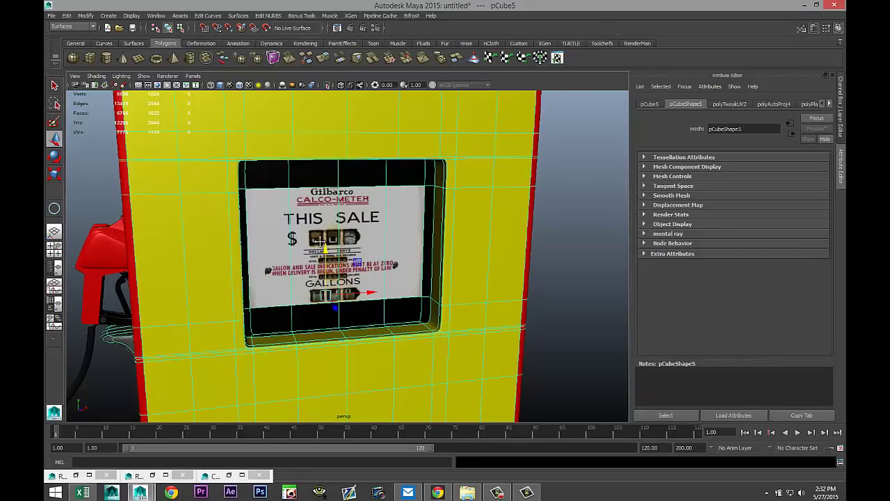
pyautogui.keyDown('alt'); pyautogui.moveTo(320, 241); pyautogui.dragTo(353, 232, button='middle'); pyautogui.keyUp('alt')
pyautogui.moveTo(354, 240)
pyautogui.keyDown('alt'); pyautogui.mouseDown()
pyautogui.moveTo(328, 234)
pyautogui.moveTo(350, 247)
pyautogui.mouseUp(); pyautogui.keyUp('alt')
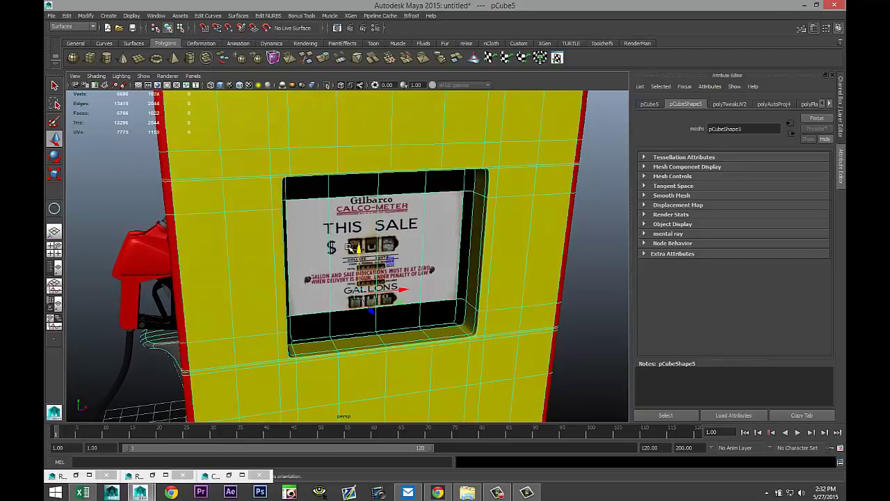
# Create a thin, flat rectangular polygon cube on the ground in front of the gas pump
pyautogui.scroll(-5, 350, 247)
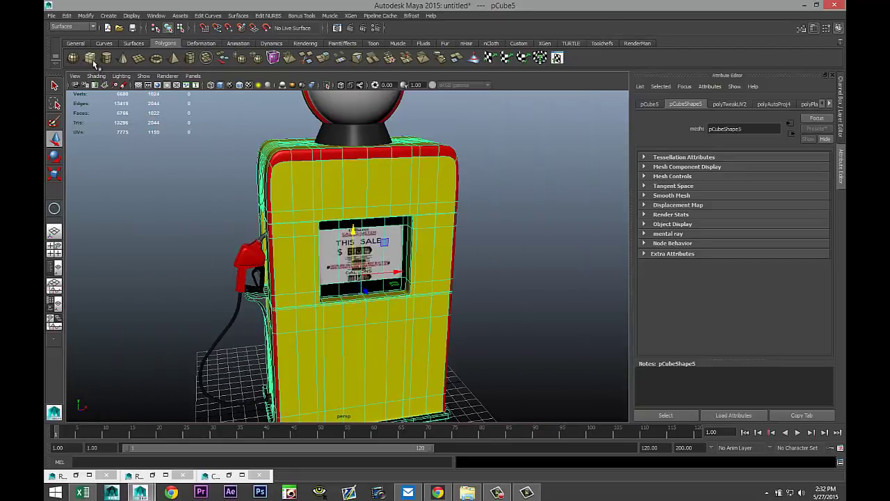
pyautogui.scroll(-5, 430, 375)
pyautogui.moveTo(350, 386)
pyautogui.mouseDown()
pyautogui.moveTo(480, 385)
pyautogui.moveTo(489, 393)
pyautogui.moveTo(485, 359)
pyautogui.moveTo(486, 390)
pyautogui.mouseUp()
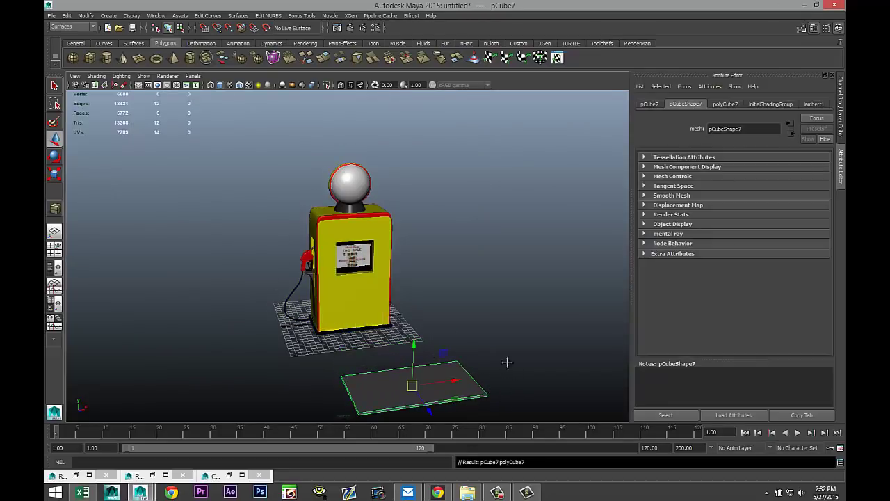
# Extrude the flat cube's upper face and scale it inward slightly, leaving a thin border around the edge
pyautogui.keyDown('alt'); pyautogui.moveTo(507, 362); pyautogui.dragTo(473, 313); pyautogui.keyUp('alt')
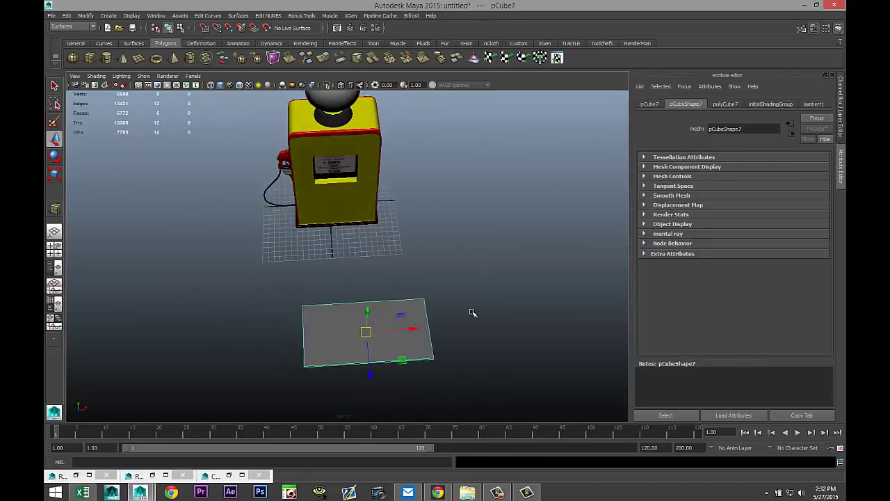
pyautogui.moveTo(341, 327); pyautogui.dragTo(340, 300, button='right')
pyautogui.click(350, 329)
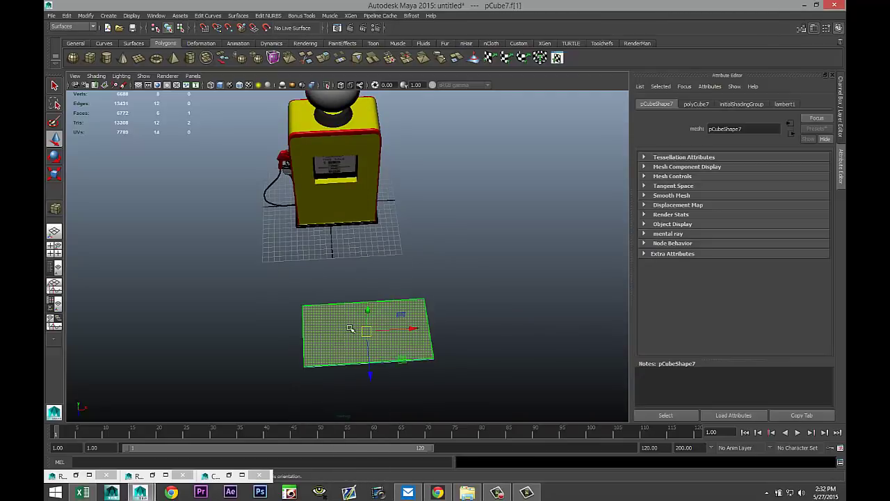
pyautogui.click(93, 28)
pyautogui.click(61, 41)
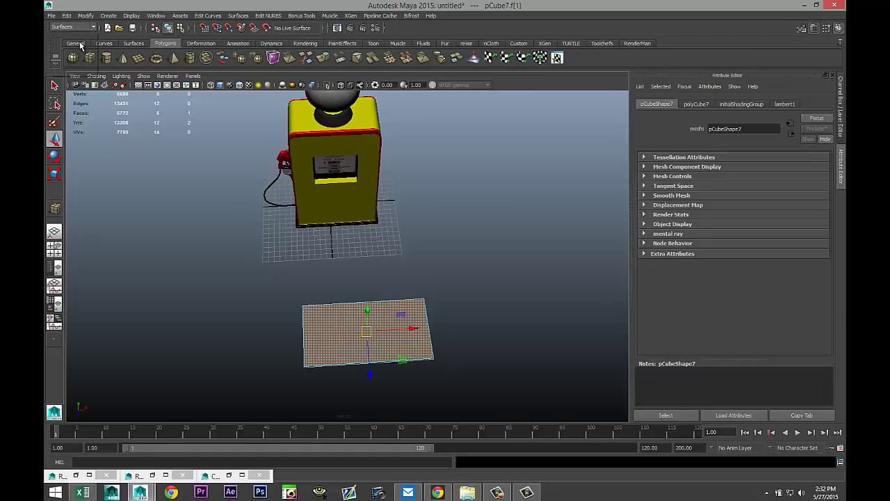
pyautogui.click(246, 16)
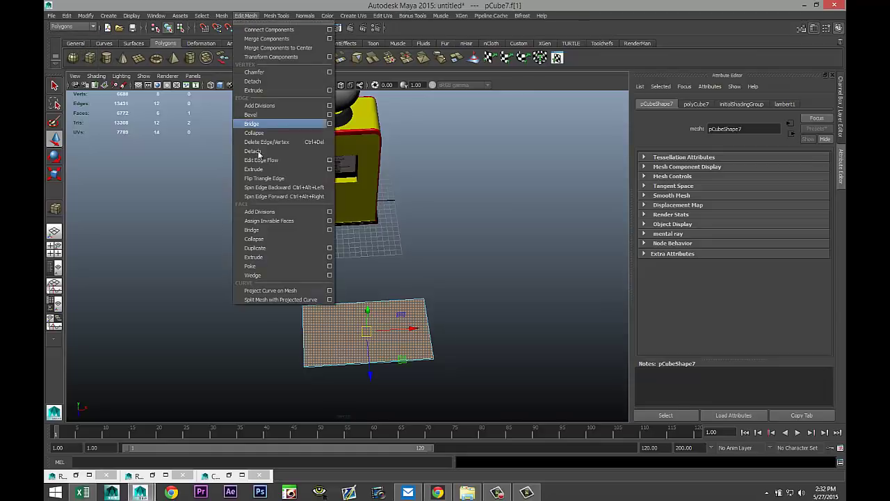
pyautogui.click(253, 257)
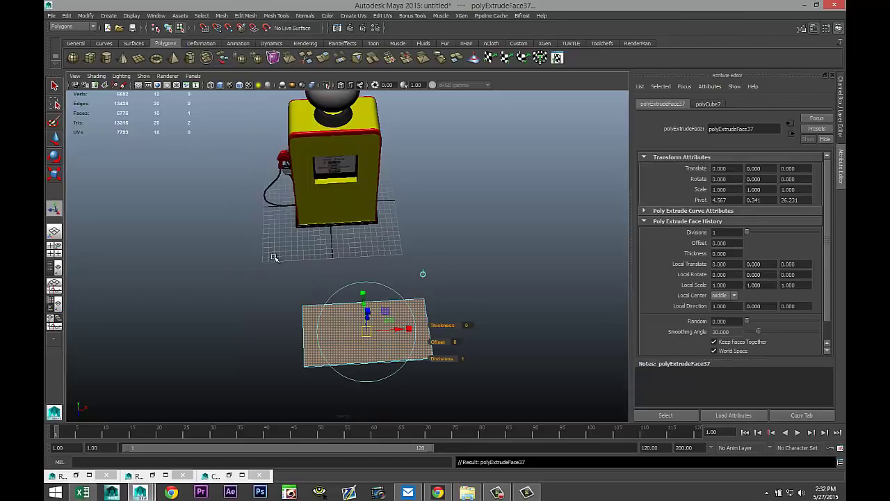
pyautogui.press('F6')
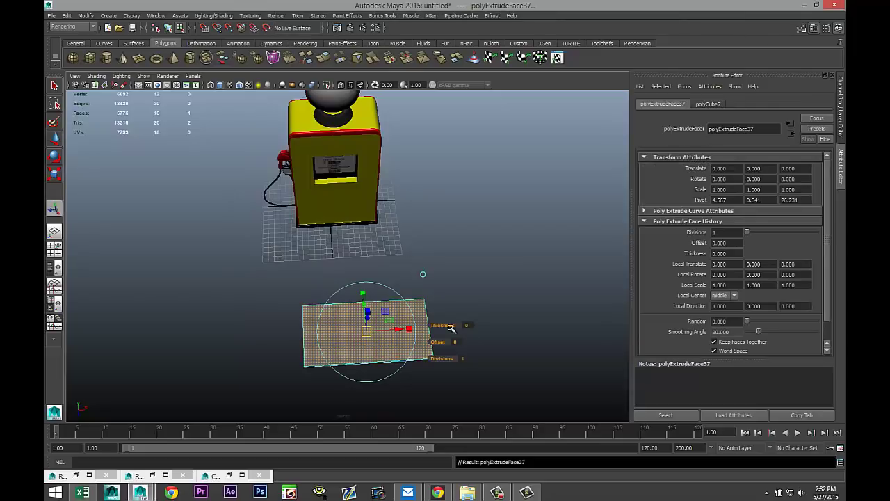
pyautogui.moveTo(448, 326); pyautogui.dragTo(448, 327)
pyautogui.hotkey('ctrl', 'z')
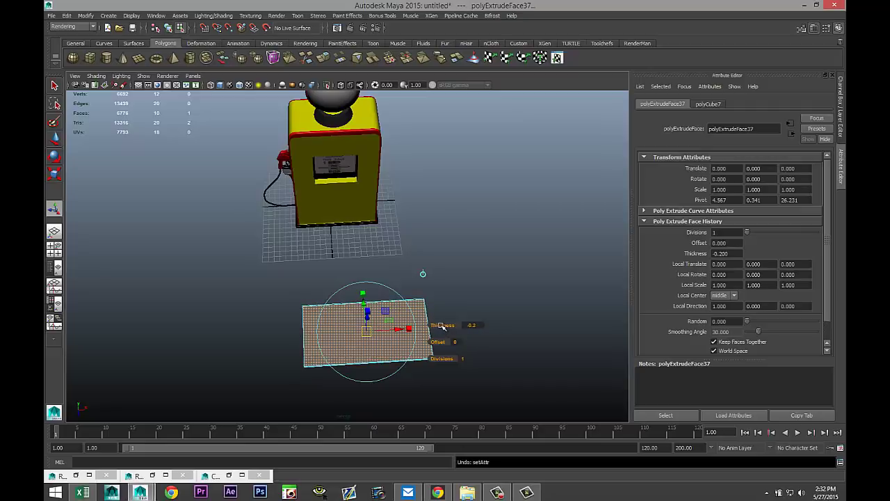
pyautogui.press('r')
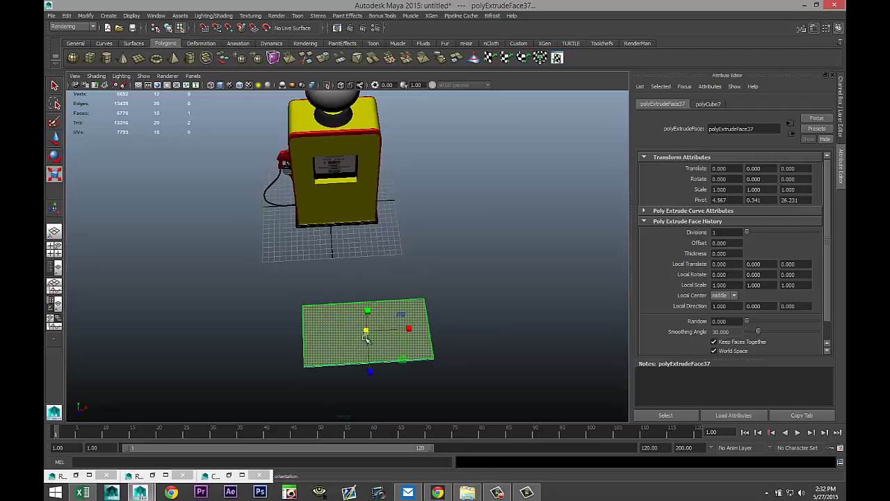
pyautogui.moveTo(368, 332); pyautogui.dragTo(366, 332)
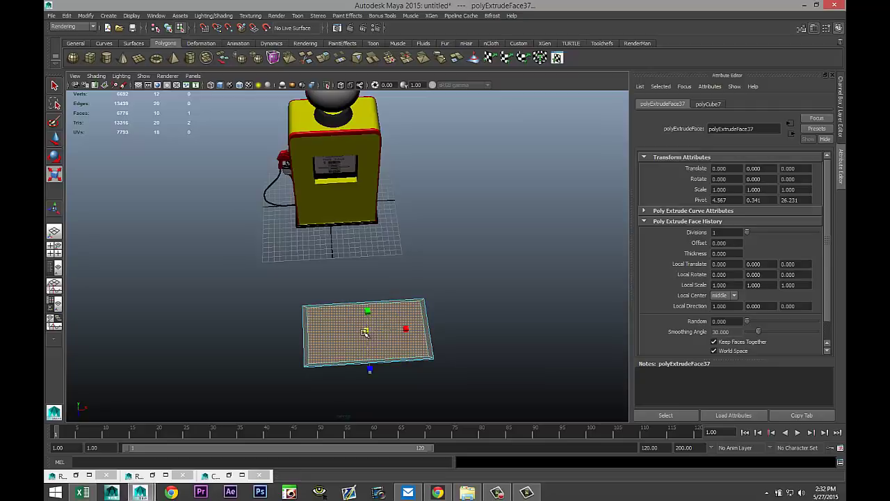
# Extrude the inset face again and move it down into the cube's thickness
pyautogui.keyDown('alt'); pyautogui.moveTo(429, 338); pyautogui.dragTo(474, 313); pyautogui.keyUp('alt')
pyautogui.keyDown('alt'); pyautogui.moveTo(475, 313); pyautogui.dragTo(459, 146, button='middle'); pyautogui.keyUp('alt')
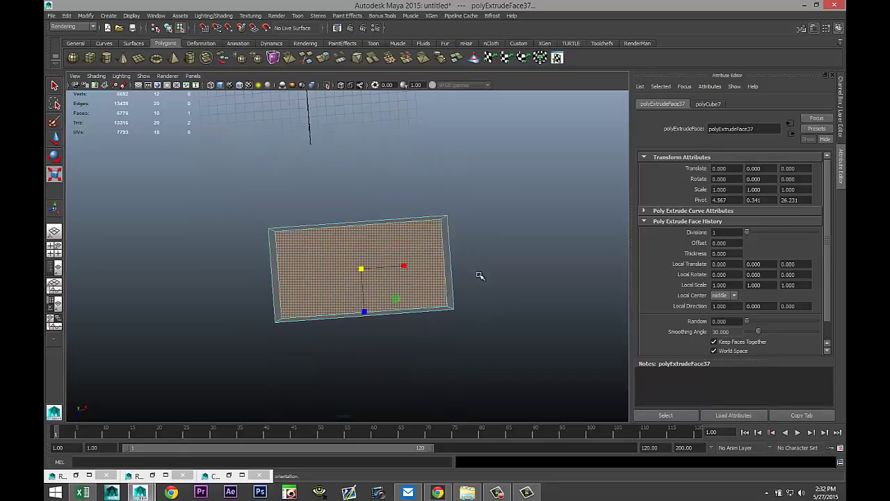
pyautogui.keyDown('alt'); pyautogui.moveTo(486, 282); pyautogui.dragTo(492, 258); pyautogui.keyUp('alt')
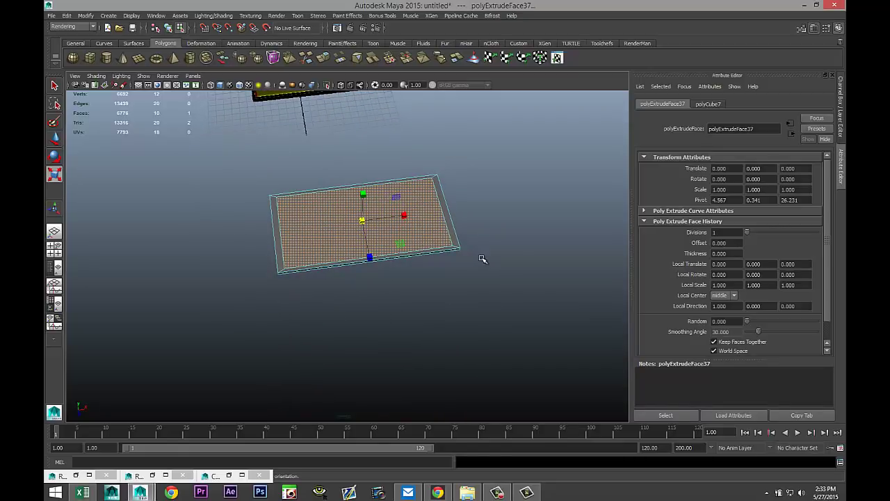
pyautogui.hotkey('ctrl', 'e')
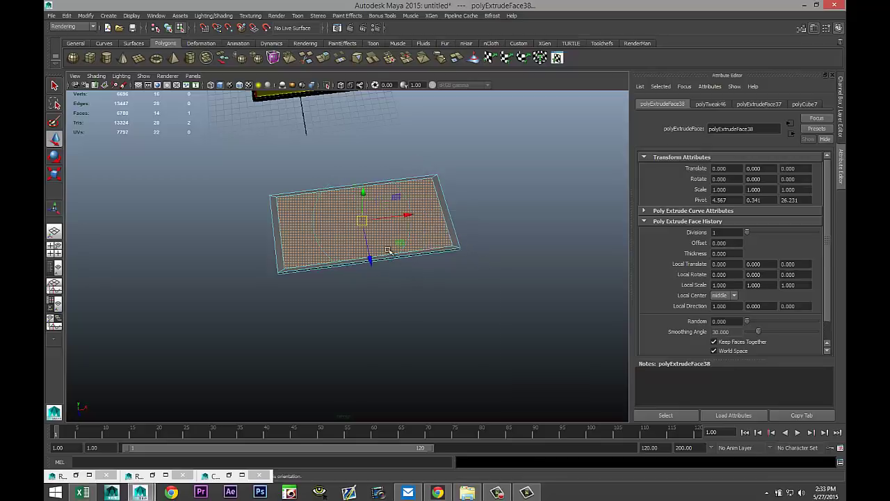
pyautogui.moveTo(362, 192); pyautogui.dragTo(362, 196)
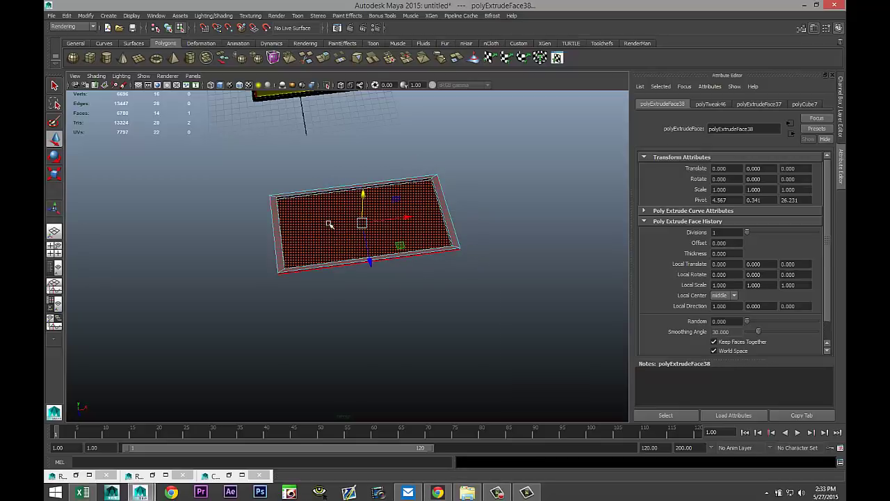
# Delete the cube's underside face and the sunken inset face to make an open rectangular frame
pyautogui.moveTo(330, 224); pyautogui.dragTo(330, 243, button='right')
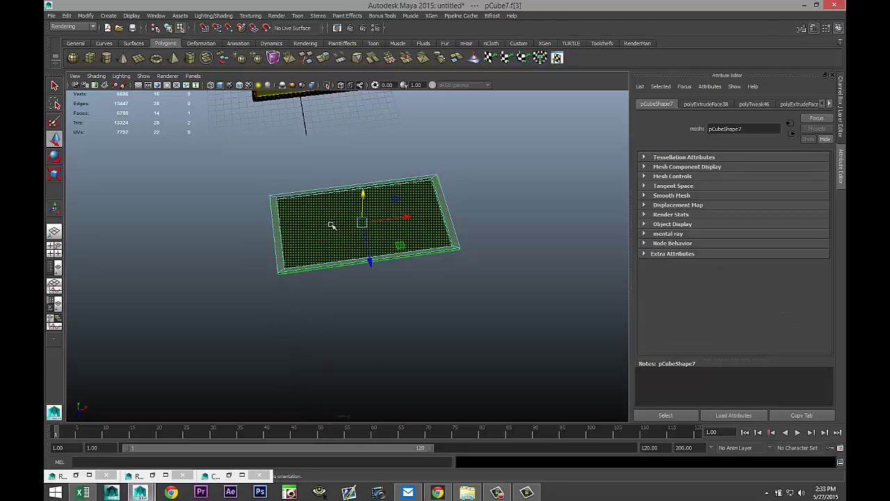
pyautogui.press('Delete')
pyautogui.click(330, 227)
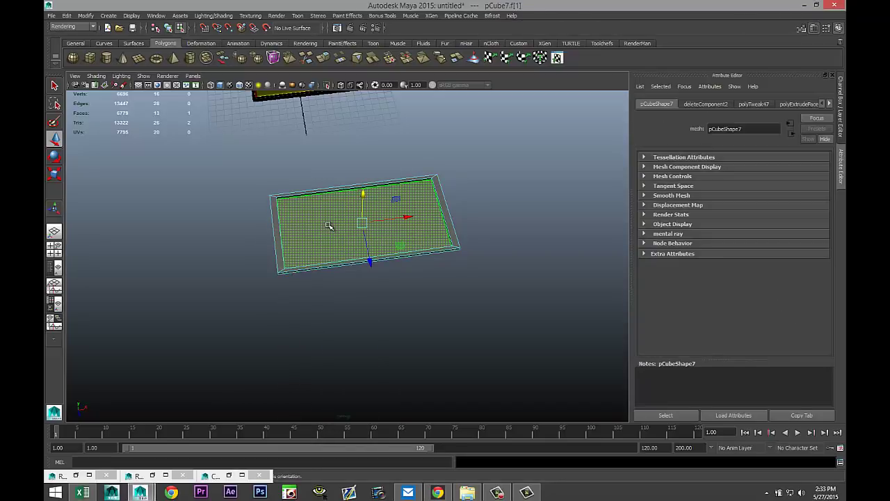
pyautogui.press('Delete')
# Rotate the whole frame upright with an X rotation of 90 degrees
pyautogui.scroll(-3, 429, 282)
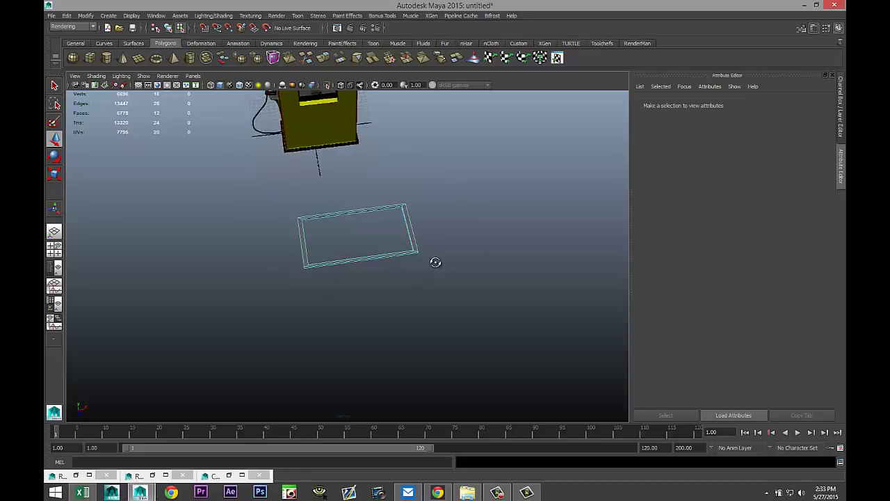
pyautogui.keyDown('alt'); pyautogui.moveTo(436, 262); pyautogui.dragTo(432, 274); pyautogui.keyUp('alt')
pyautogui.moveTo(401, 228); pyautogui.dragTo(404, 228, button='right')
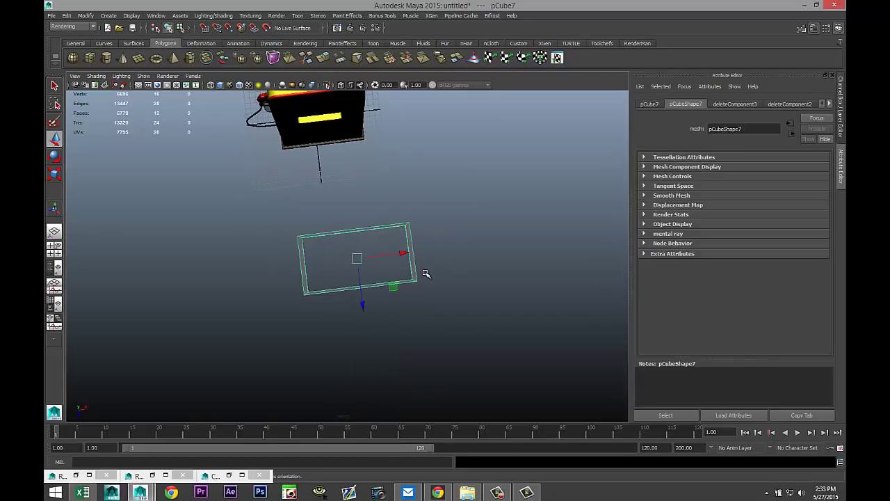
pyautogui.press('e')
pyautogui.moveTo(359, 233); pyautogui.dragTo(365, 278)
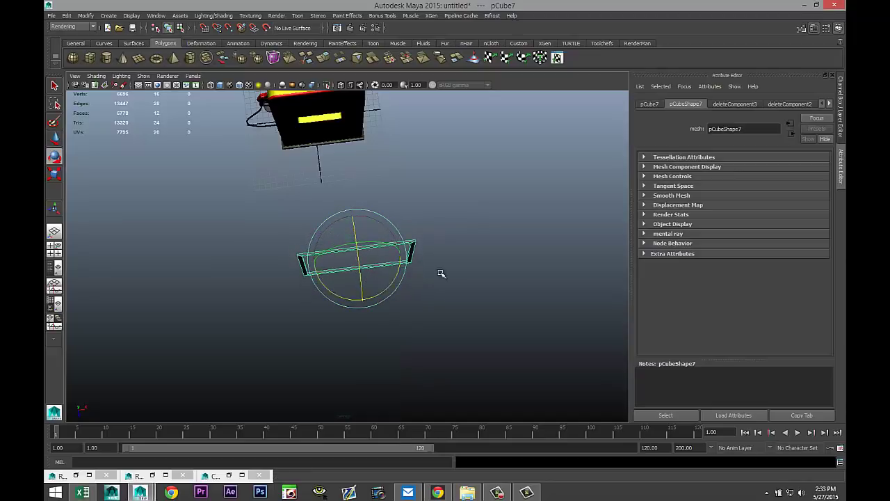
pyautogui.click(649, 104)
pyautogui.write('9')
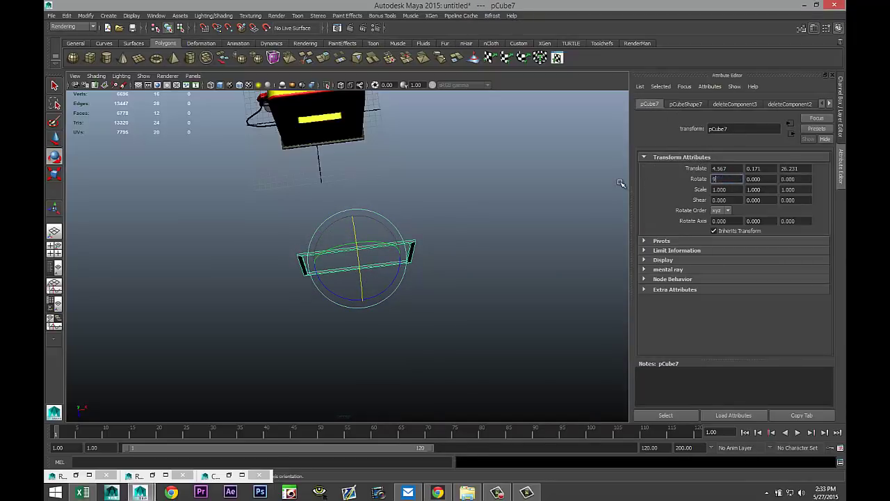
pyautogui.write('0')
pyautogui.press('Return')
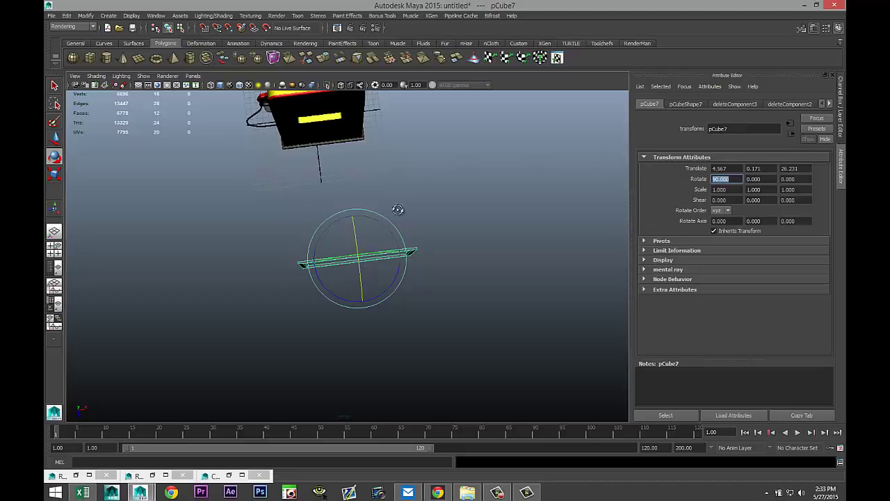
# Move the upright frame back and up to the pump's meter window, at about Y 14.3 and Z 5.0
pyautogui.keyDown('alt'); pyautogui.moveTo(399, 211); pyautogui.dragTo(473, 249); pyautogui.keyUp('alt')
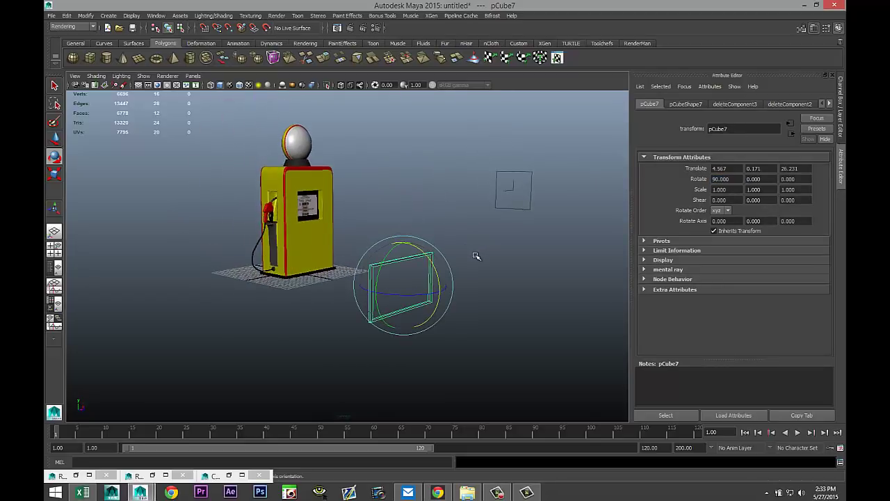
pyautogui.press('w')
pyautogui.moveTo(441, 295); pyautogui.dragTo(353, 286)
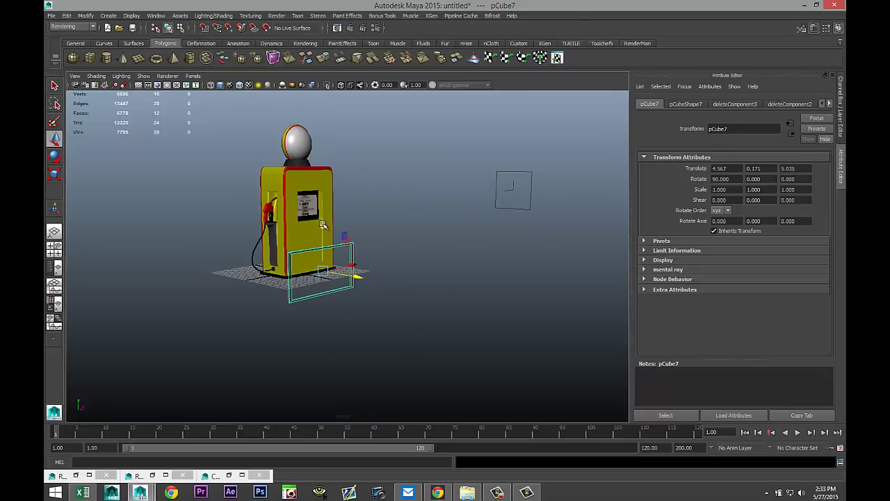
pyautogui.moveTo(325, 222); pyautogui.dragTo(310, 157)
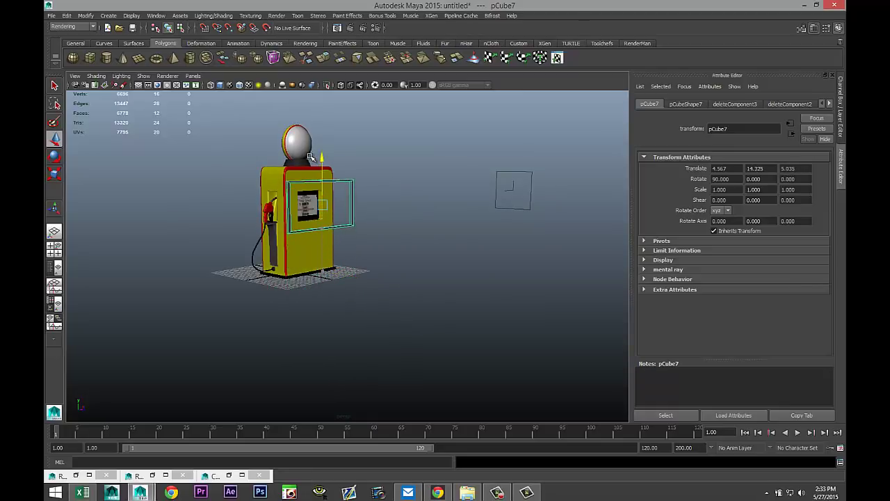
# In the front view, align the frame's upper-left corner with the meter opening, moving it to about X 6.3, Y 12.7
pyautogui.click(53, 247)
pyautogui.press('space')
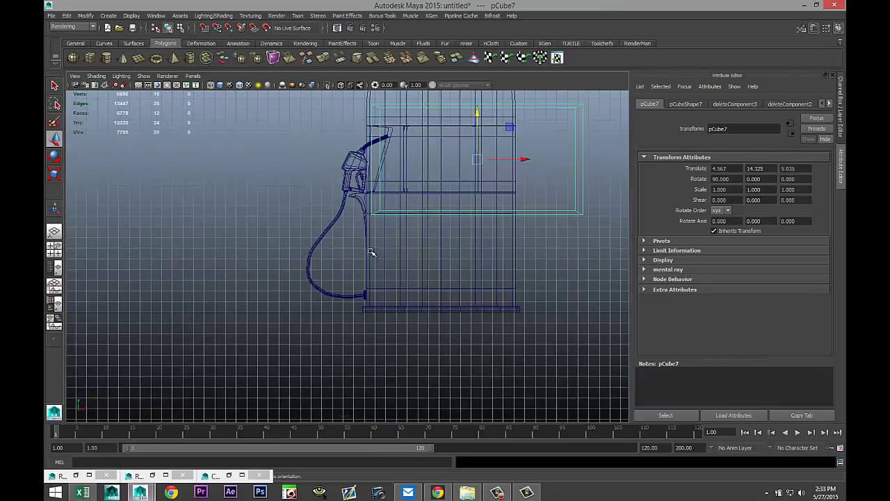
pyautogui.keyDown('alt'); pyautogui.moveTo(345, 224); pyautogui.dragTo(255, 314, button='middle'); pyautogui.keyUp('alt')
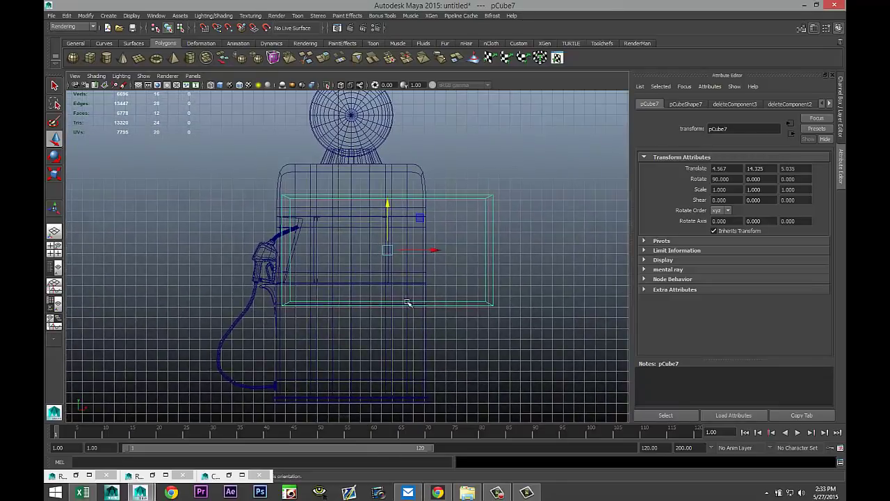
pyautogui.moveTo(388, 251); pyautogui.dragTo(406, 267)
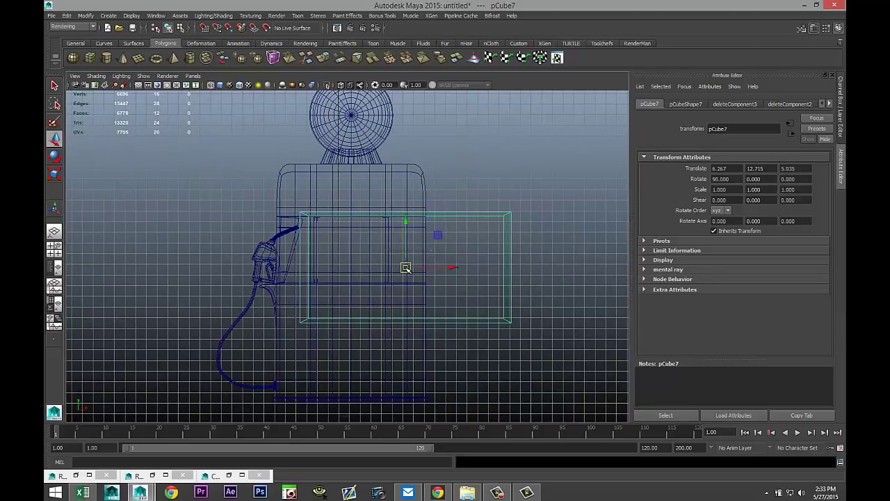
# Resize the frame to the meter opening by moving its right-side vertices inward and its bottom vertices up to the opening's edges
pyautogui.moveTo(503, 256); pyautogui.dragTo(460, 256, button='right')
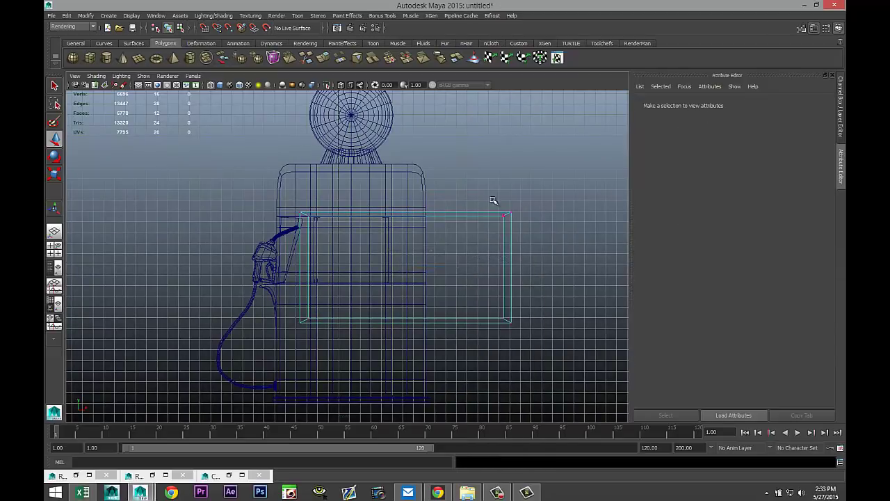
pyautogui.moveTo(495, 199); pyautogui.dragTo(518, 320)
pyautogui.moveTo(550, 269); pyautogui.dragTo(435, 281)
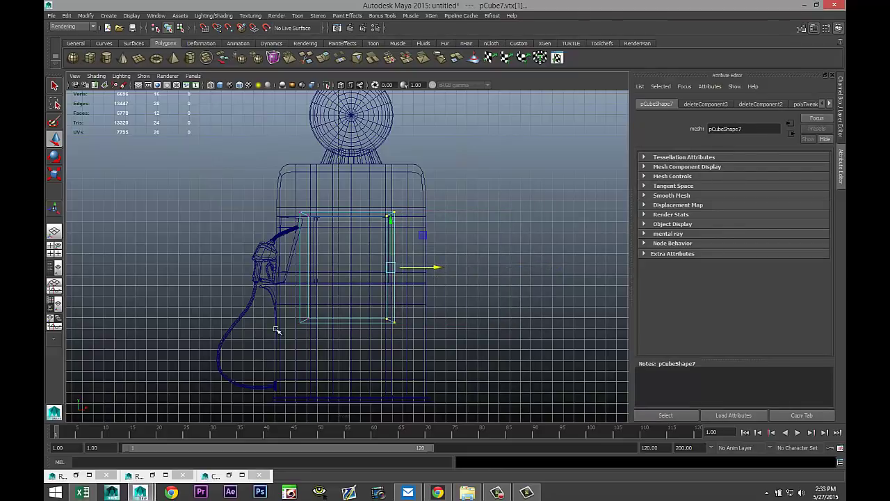
pyautogui.moveTo(268, 307); pyautogui.dragTo(397, 331)
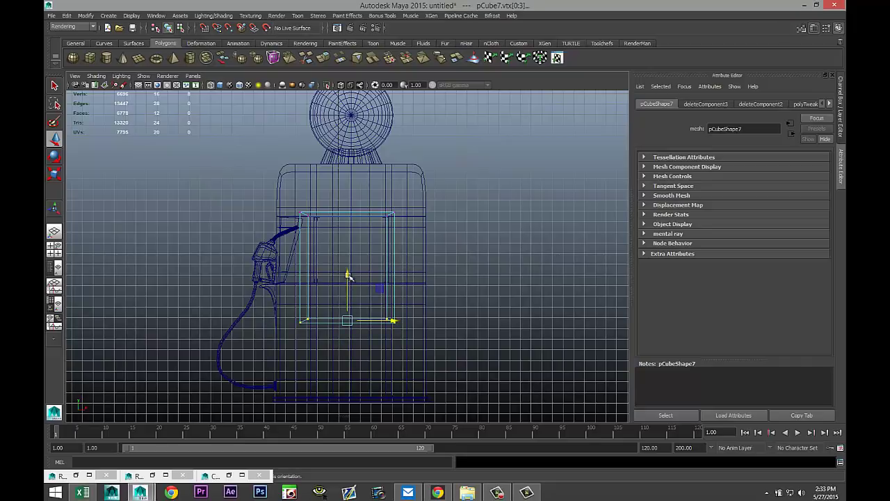
pyautogui.moveTo(348, 276); pyautogui.dragTo(344, 239)
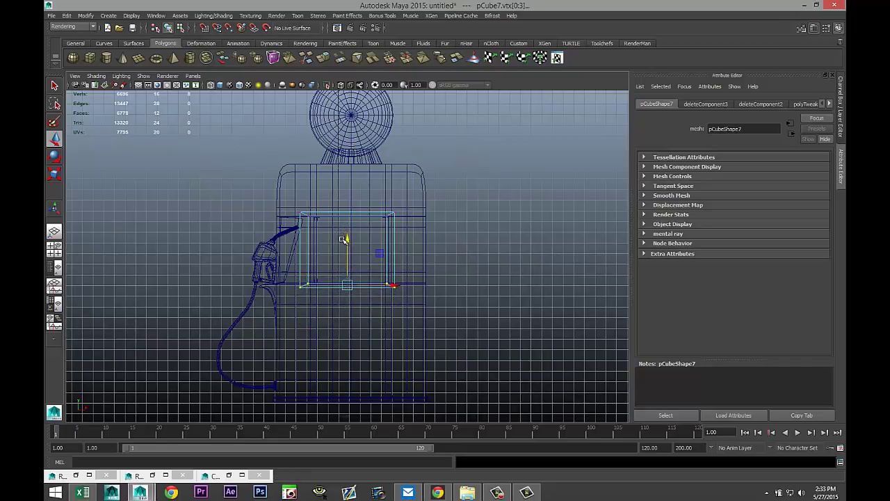
# Thin the frame's depth against the pump face by scaling the whole object to about 0.338 in Y
pyautogui.click(55, 253)
pyautogui.press('space')
pyautogui.press('f')
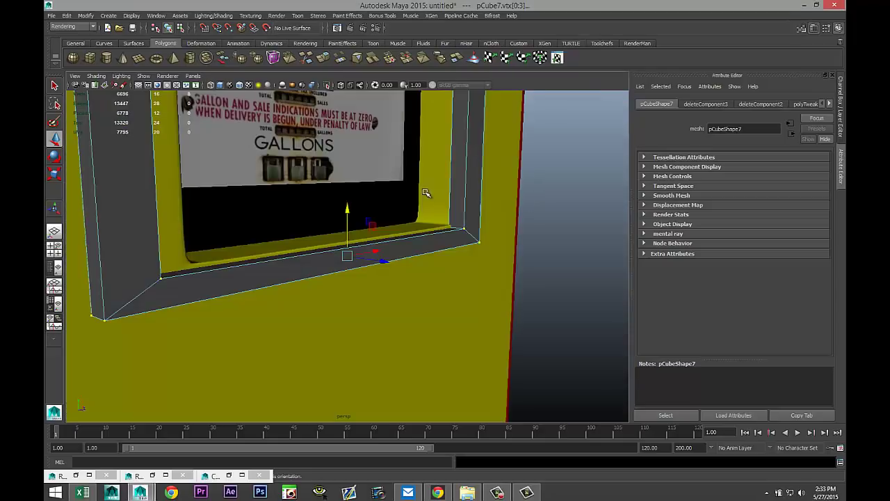
pyautogui.scroll(-3, 402, 239)
pyautogui.keyDown('alt'); pyautogui.moveTo(376, 257); pyautogui.dragTo(380, 349); pyautogui.keyUp('alt')
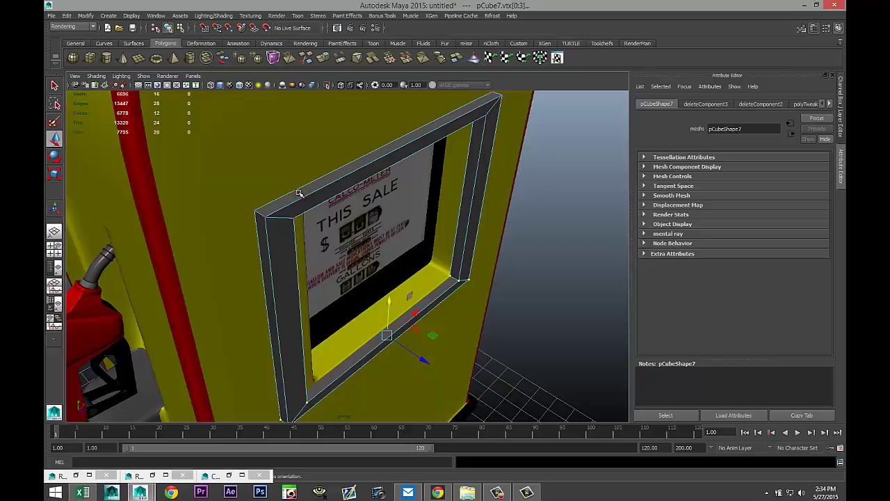
pyautogui.moveTo(299, 194); pyautogui.dragTo(318, 183, button='right')
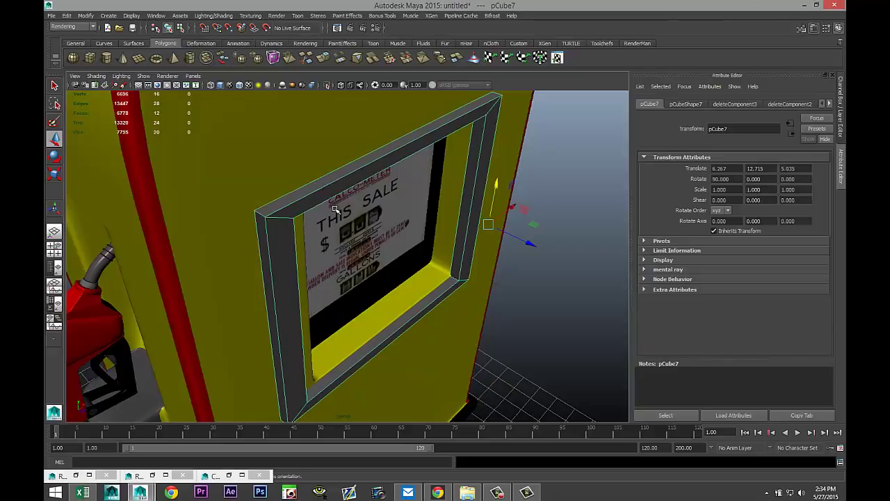
pyautogui.press('r')
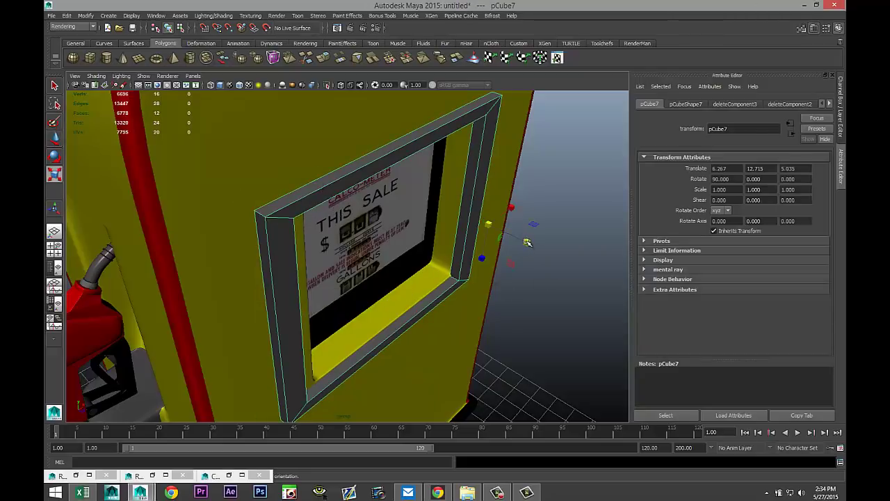
pyautogui.moveTo(527, 242); pyautogui.dragTo(499, 235)
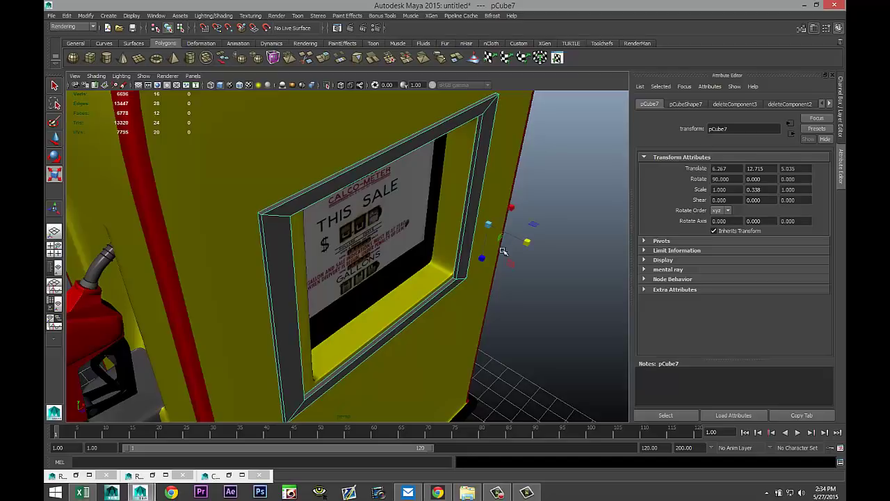
# In a shaded front view, move the frame's left-side vertices inward until the inner edge meets the meter opening
pyautogui.keyDown('alt'); pyautogui.moveTo(521, 282); pyautogui.dragTo(441, 264); pyautogui.keyUp('alt')
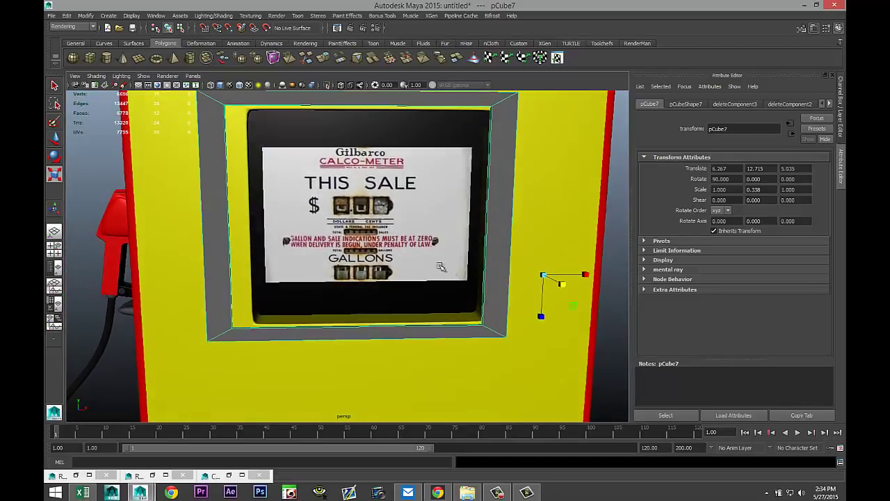
pyautogui.click(54, 250)
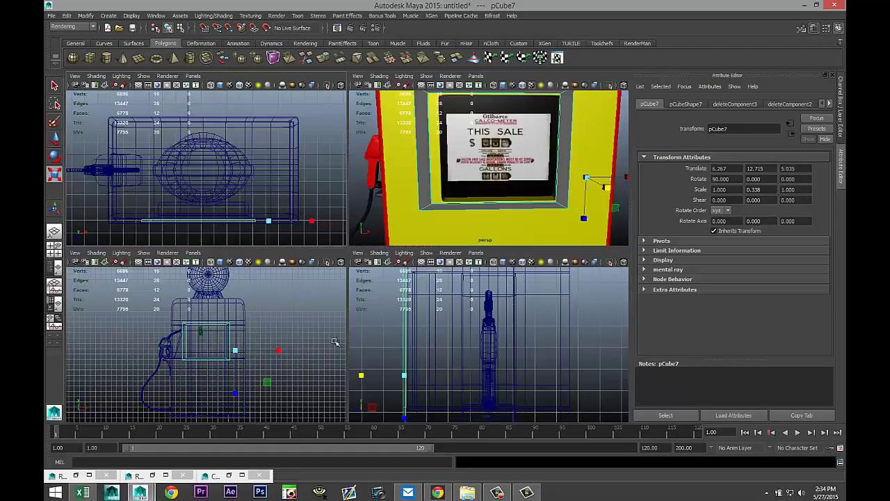
pyautogui.scroll(6, 259, 344)
pyautogui.press('space')
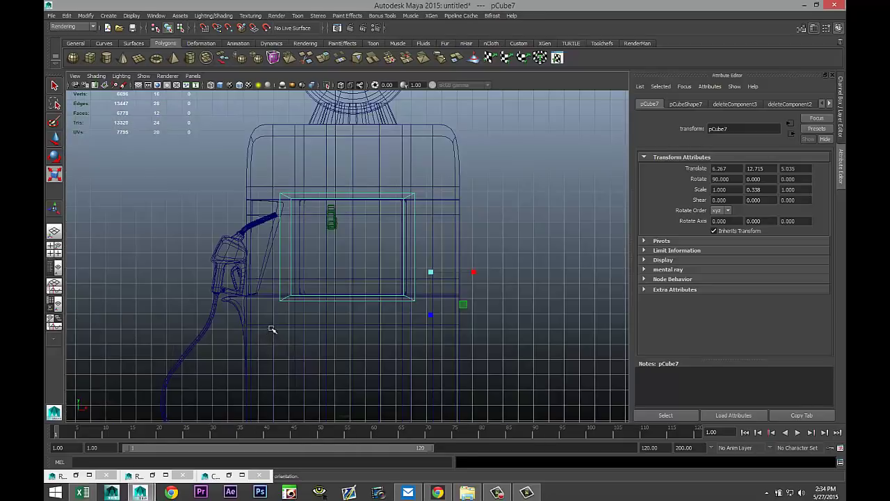
pyautogui.press('5')
pyautogui.scroll(2, 276, 327)
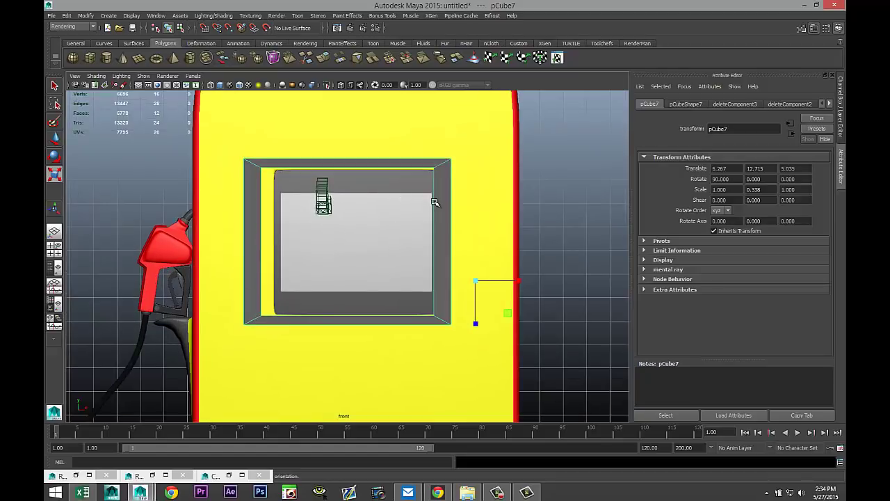
pyautogui.moveTo(434, 202); pyautogui.dragTo(398, 201, button='right')
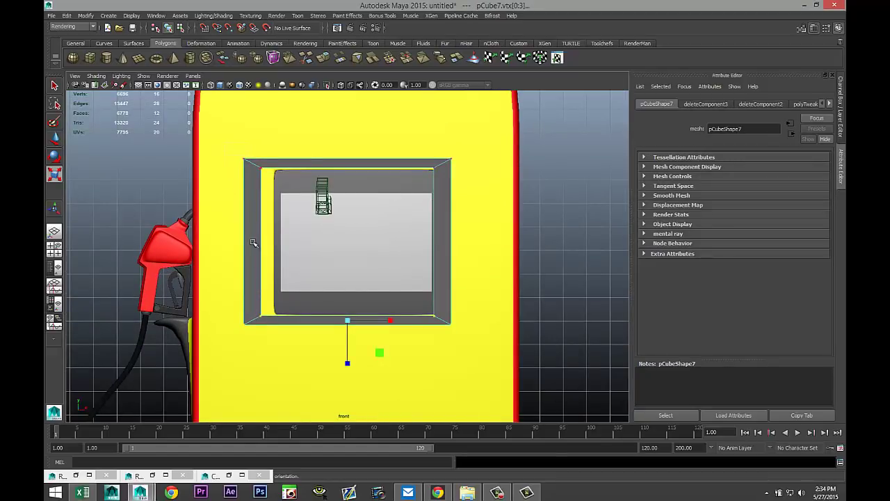
pyautogui.click(312, 315)
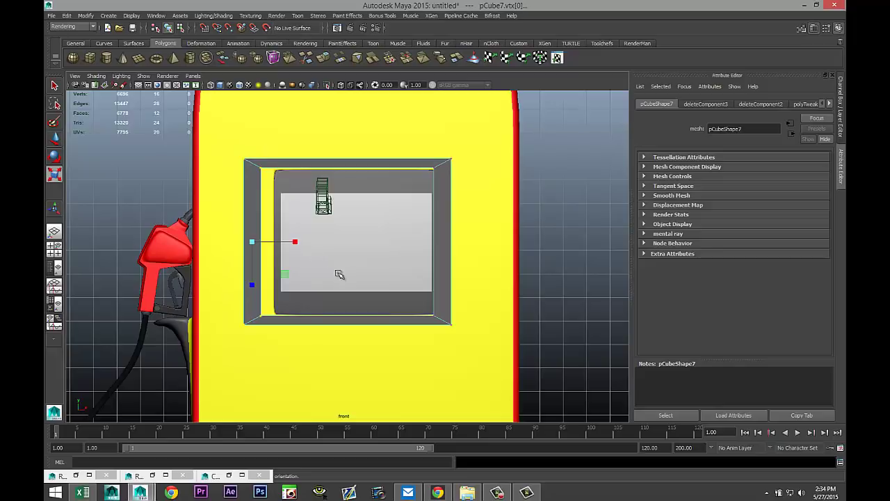
pyautogui.press('w')
pyautogui.moveTo(300, 241); pyautogui.dragTo(312, 245)
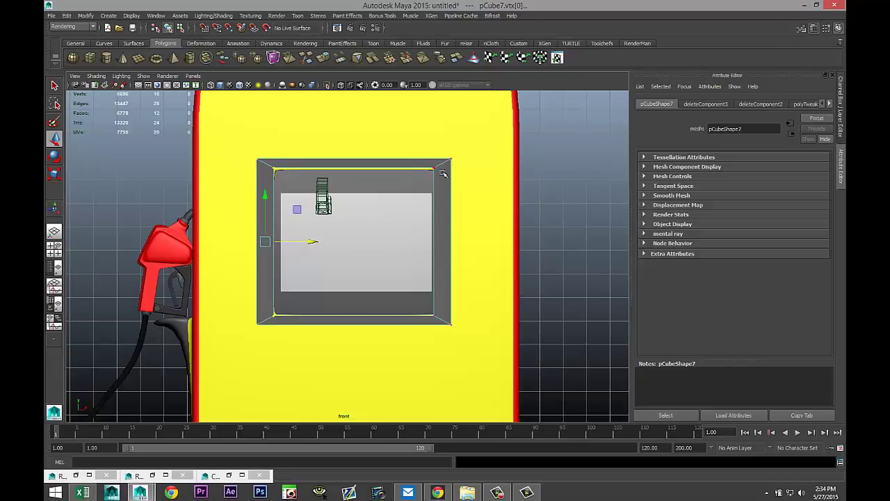
# Nudge the frame's top vertices slightly down and its bottom vertices slightly up to close the gaps around the opening
pyautogui.moveTo(219, 144); pyautogui.dragTo(493, 177)
pyautogui.moveTo(354, 115); pyautogui.dragTo(354, 117)
pyautogui.press('w')
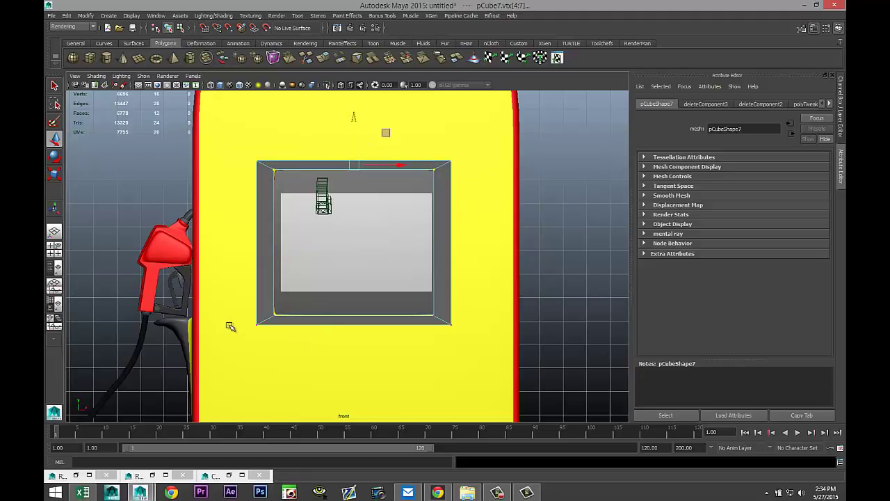
pyautogui.moveTo(272, 313); pyautogui.dragTo(479, 373)
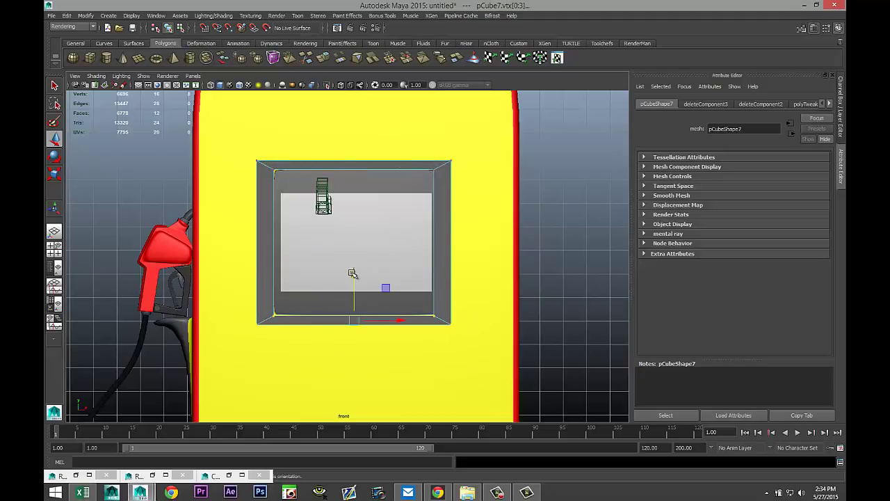
pyautogui.press('q')
pyautogui.press('w')
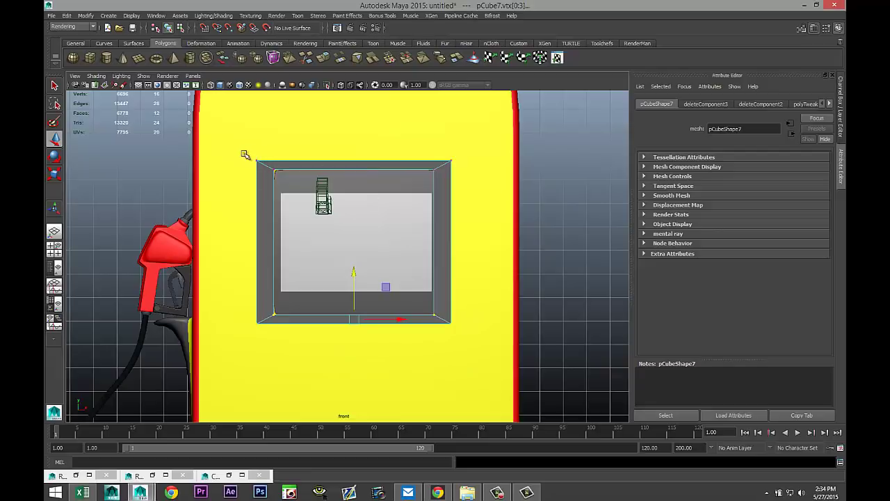
# Select the frame's outer corner vertices and scale them vertically outward to thicken the top and bottom strips
pyautogui.click(471, 162)
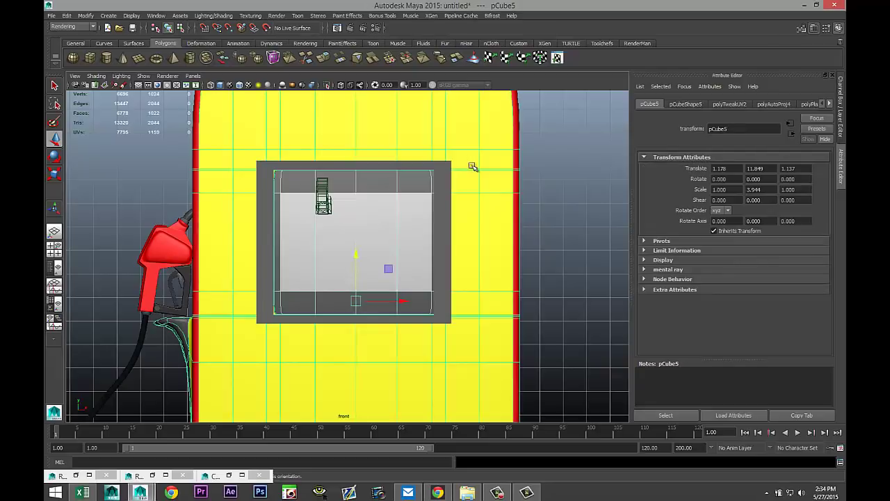
pyautogui.moveTo(308, 165)
pyautogui.mouseDown(button='right')
pyautogui.moveTo(333, 155)
pyautogui.moveTo(292, 164)
pyautogui.mouseUp(button='right')
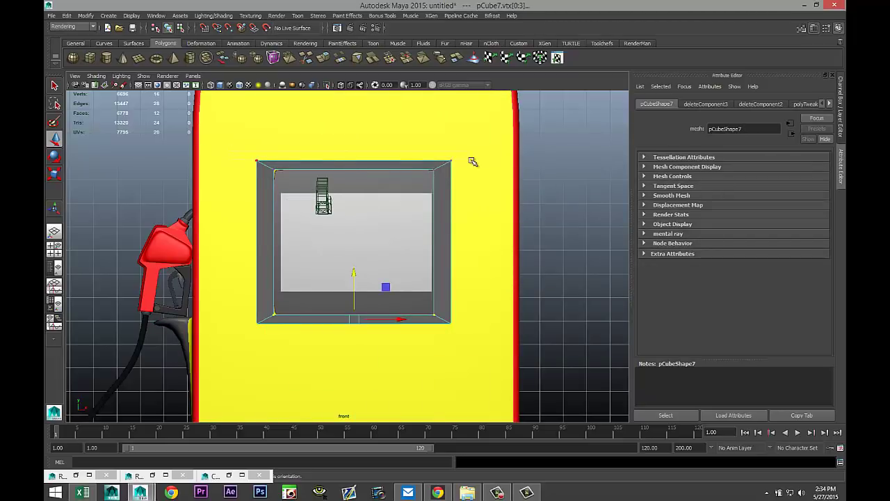
pyautogui.moveTo(473, 162); pyautogui.dragTo(472, 165)
pyautogui.keyDown('shift'); pyautogui.moveTo(245, 322); pyautogui.dragTo(475, 360); pyautogui.keyUp('shift')
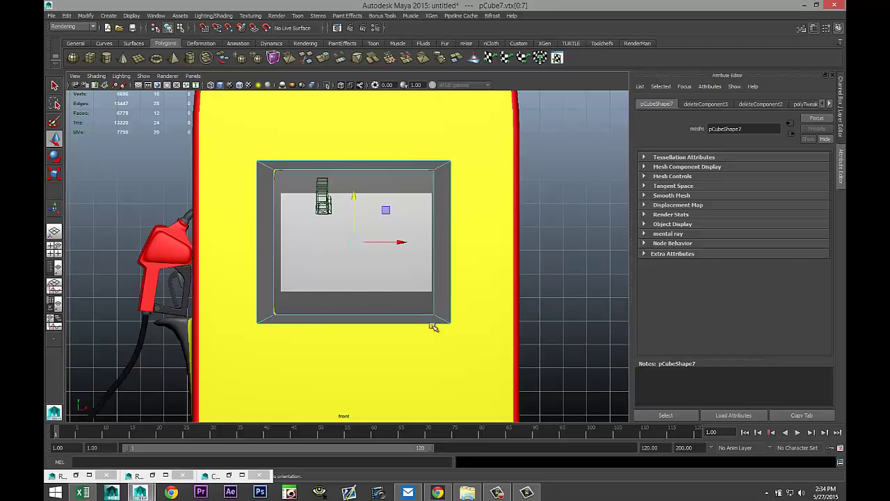
pyautogui.press('r')
pyautogui.moveTo(354, 288); pyautogui.dragTo(355, 288)
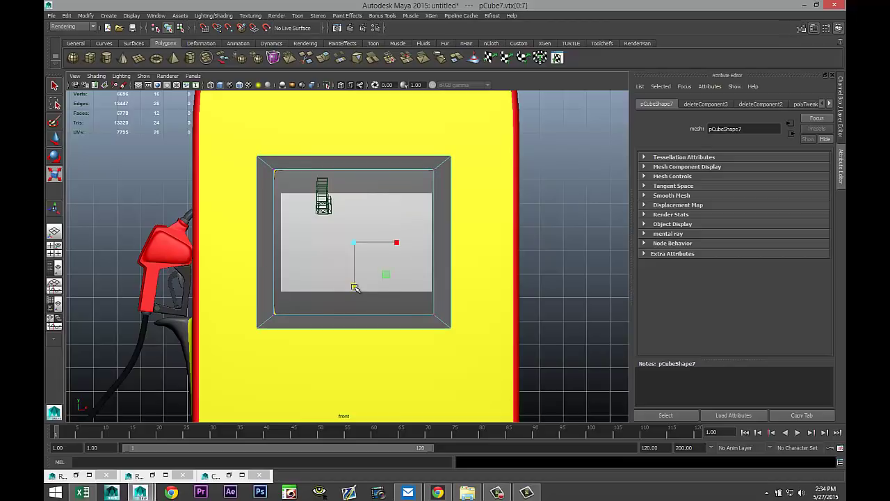
# Assign a new mia_material_x to the whole frame in the perspective view and apply the Chrome preset
pyautogui.click(56, 251)
pyautogui.press('space')
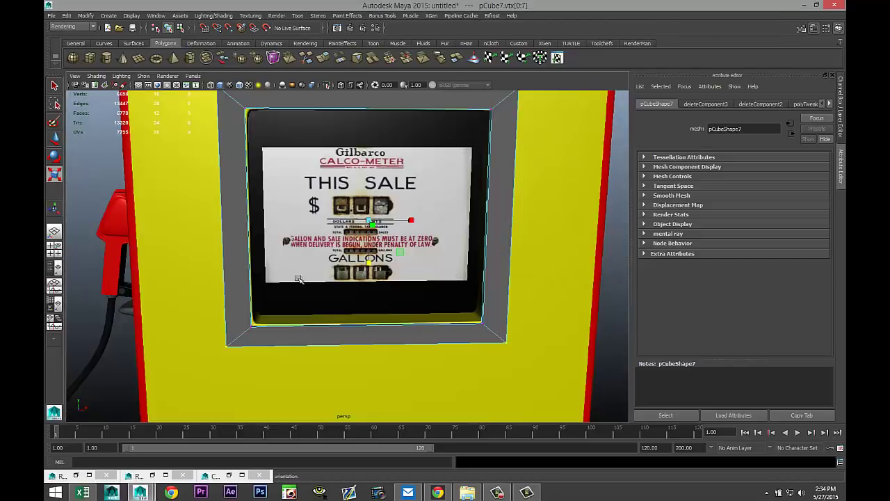
pyautogui.keyDown('alt'); pyautogui.moveTo(297, 278); pyautogui.dragTo(338, 184); pyautogui.keyUp('alt')
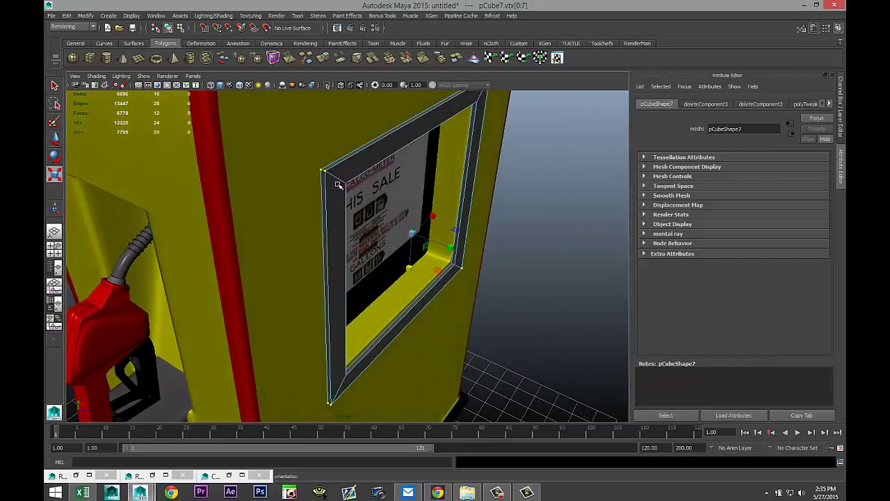
pyautogui.moveTo(343, 170); pyautogui.dragTo(362, 348, button='right')
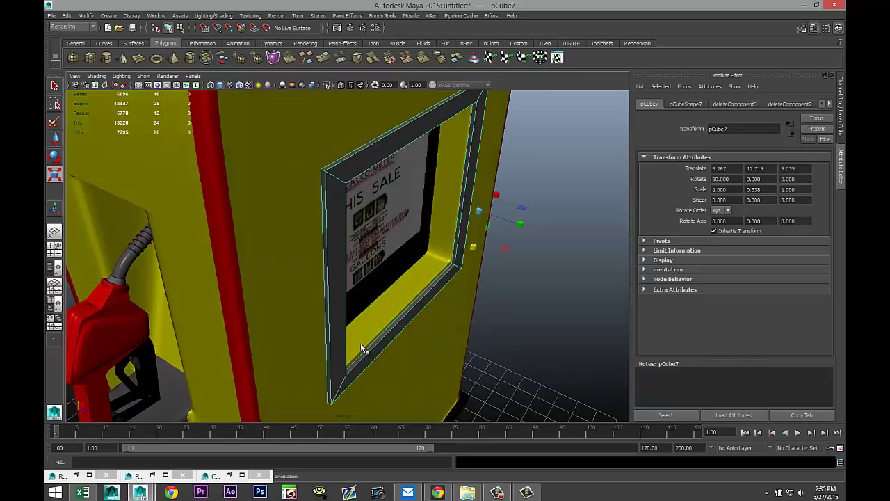
pyautogui.click(402, 209)
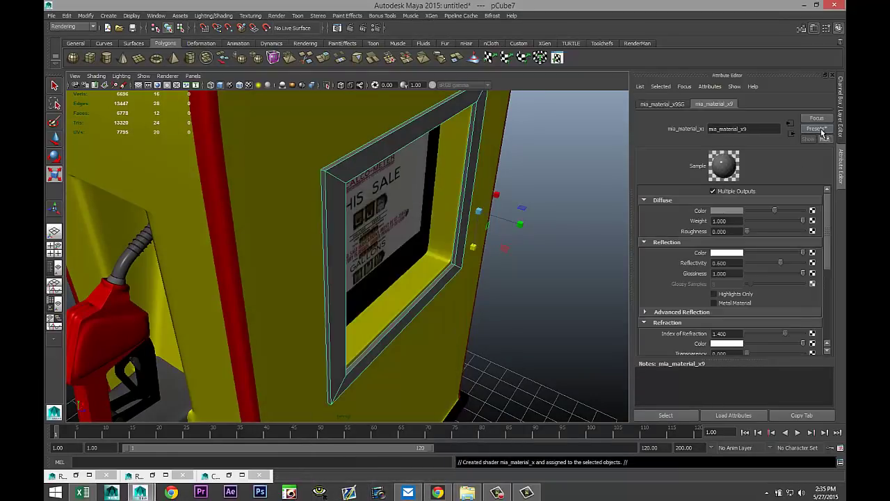
pyautogui.click(819, 131)
pyautogui.moveTo(765, 154)
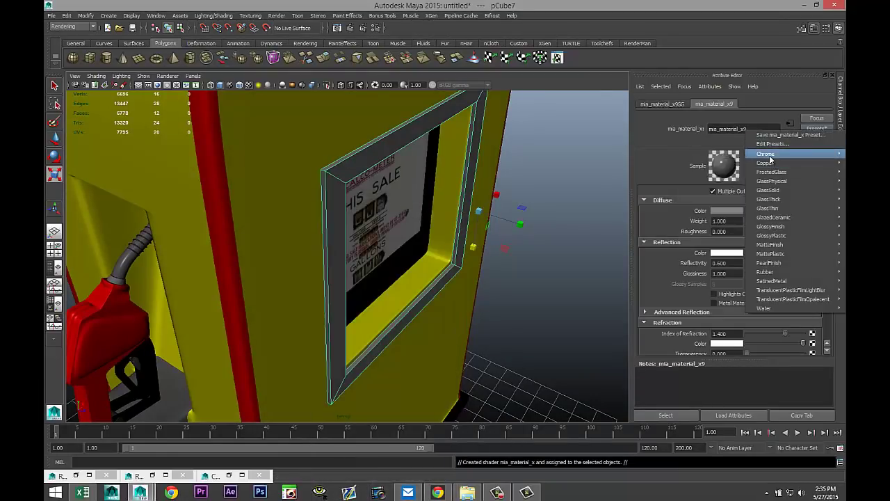
pyautogui.click(726, 158)
pyautogui.click(549, 274)
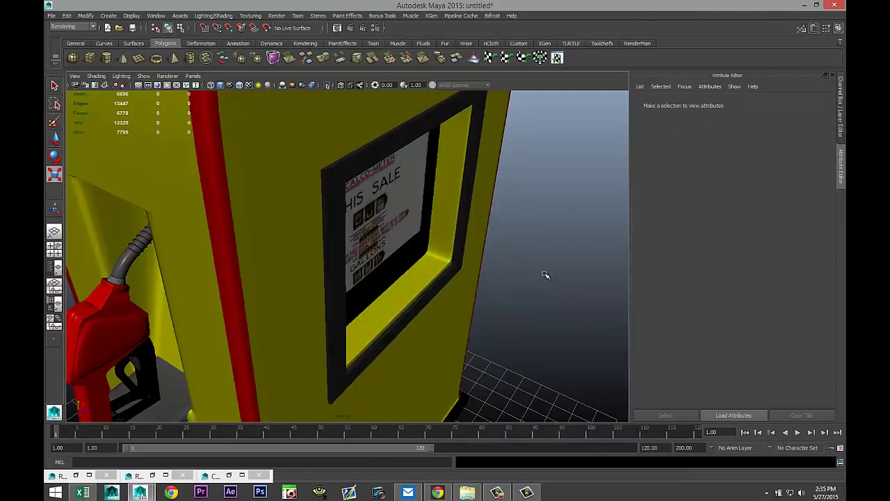
# Examine the complete gas pump and its framed meter window from a distance
pyautogui.scroll(-5, 531, 277)
pyautogui.scroll(-3, 521, 278)
pyautogui.keyDown('alt'); pyautogui.moveTo(506, 289); pyautogui.dragTo(488, 270); pyautogui.keyUp('alt')
pyautogui.moveTo(486, 269)
pyautogui.keyDown('alt'); pyautogui.mouseDown(button='middle')
pyautogui.moveTo(483, 284)
pyautogui.moveTo(490, 281)
pyautogui.mouseUp(button='middle'); pyautogui.keyUp('alt')
pyautogui.scroll(-4, 491, 282)
pyautogui.scroll(3, 491, 282)
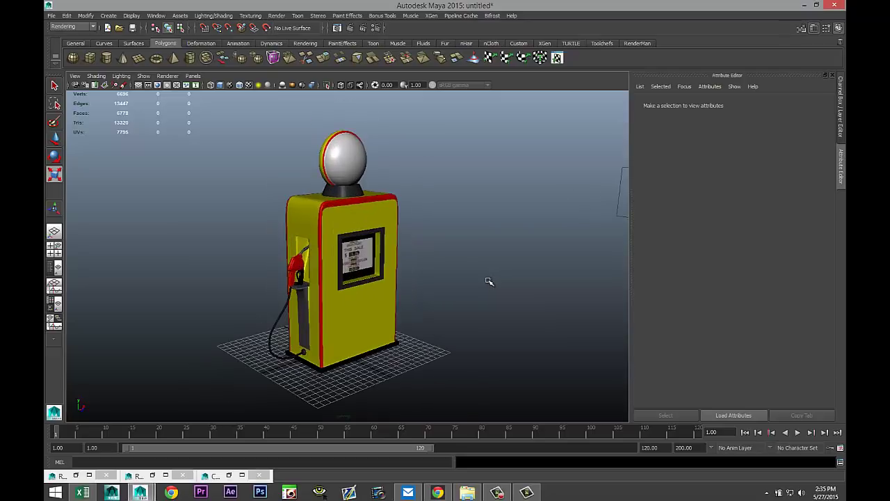
pyautogui.moveTo(472, 299)
pyautogui.keyDown('alt'); pyautogui.mouseDown()
pyautogui.moveTo(478, 280)
pyautogui.moveTo(459, 300)
pyautogui.mouseUp(); pyautogui.keyUp('alt')
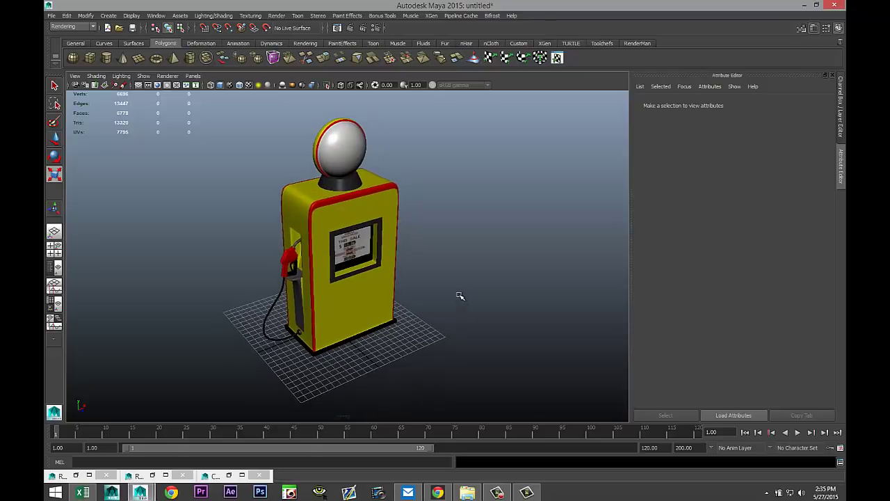
# Create a polygon ground plane under the pump and scale it to about 5.05 in X and 5.08 in Z
pyautogui.scroll(-3, 394, 280)
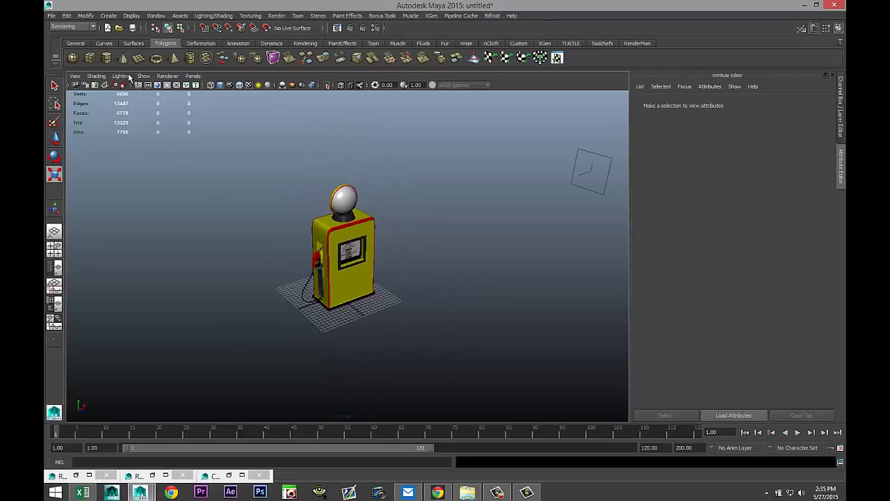
pyautogui.click(138, 58)
pyautogui.moveTo(117, 271); pyautogui.dragTo(726, 305)
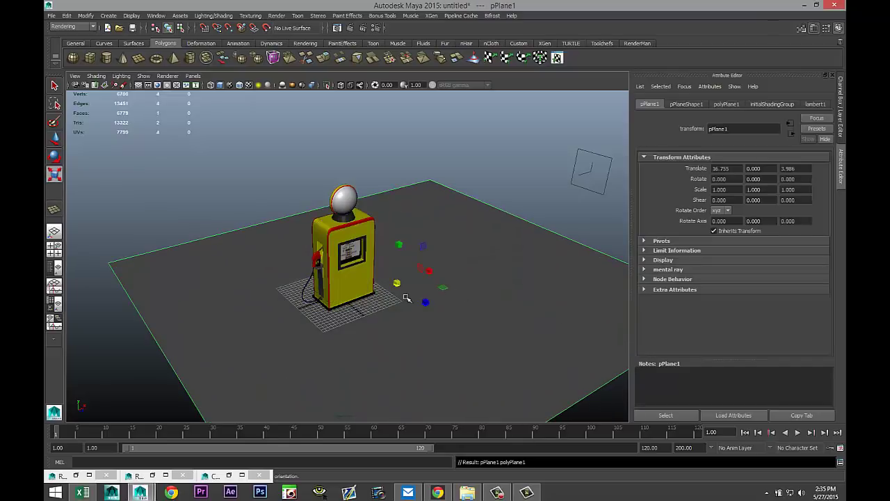
pyautogui.click(431, 271)
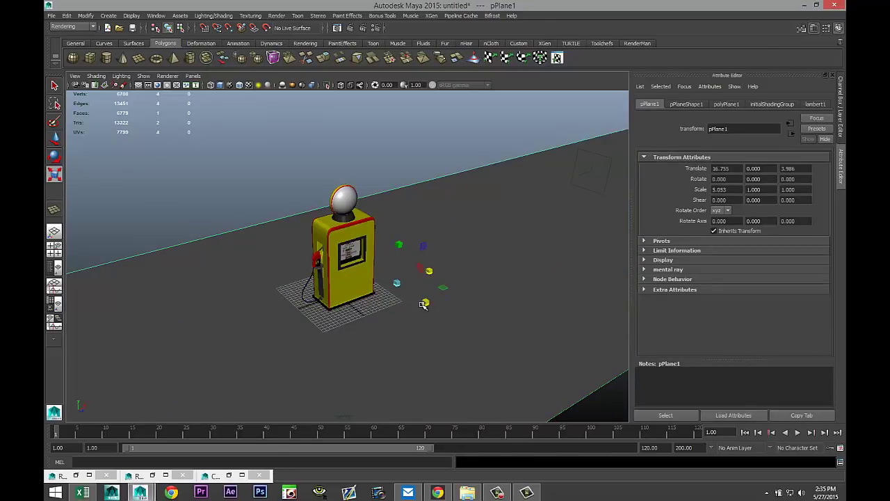
pyautogui.moveTo(426, 302); pyautogui.dragTo(581, 427)
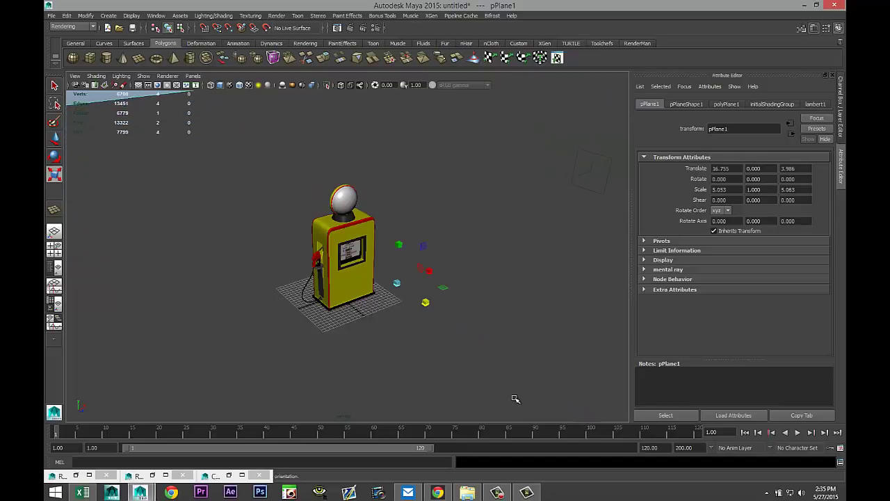
# Assign a new Phong E material to the ground plane and set its color to white
pyautogui.scroll(3, 499, 298)
pyautogui.rightClick(509, 214)
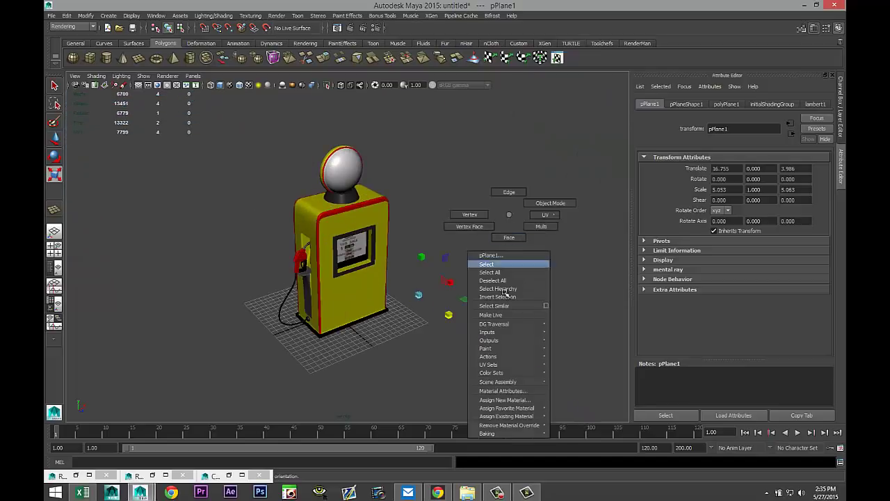
pyautogui.click(504, 400)
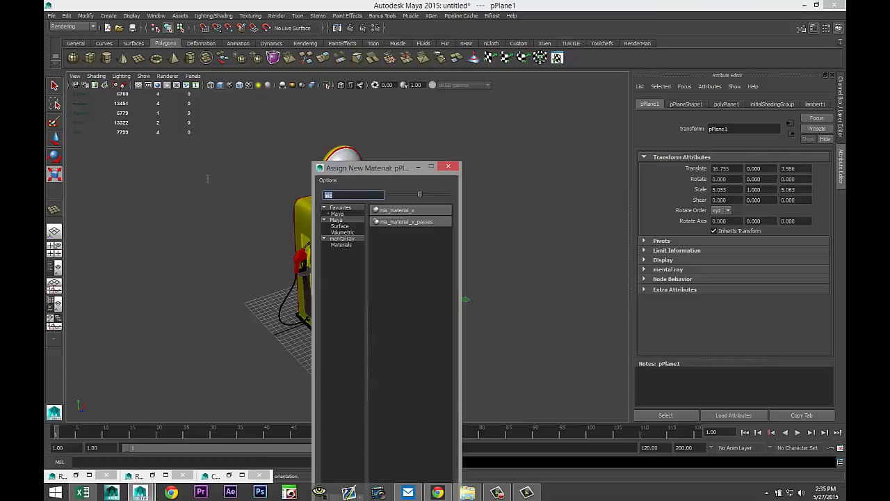
pyautogui.write('ph')
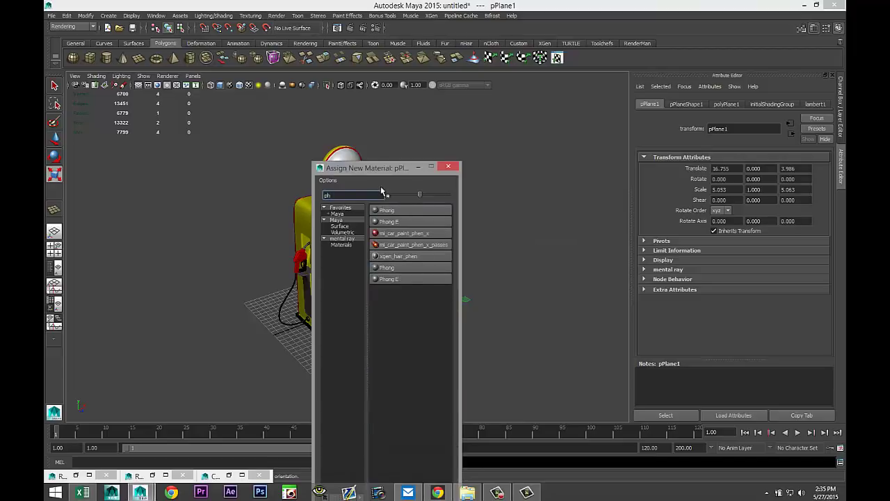
pyautogui.click(414, 222)
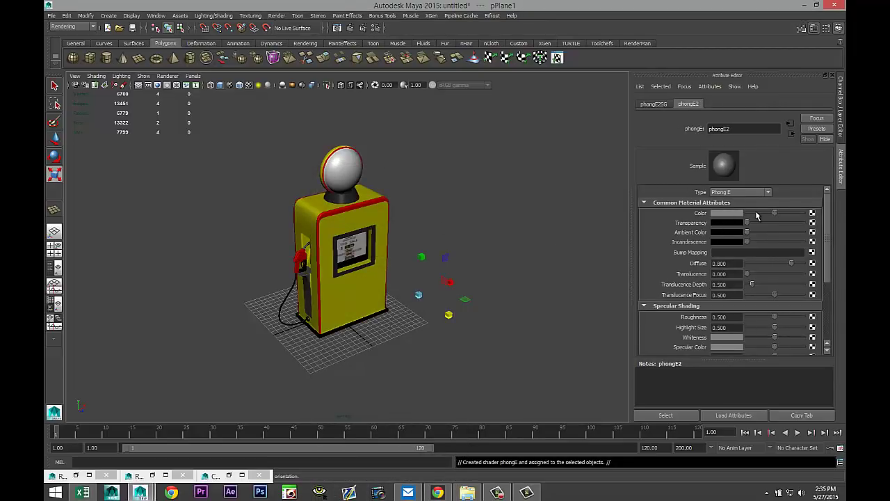
pyautogui.moveTo(757, 216); pyautogui.dragTo(804, 214)
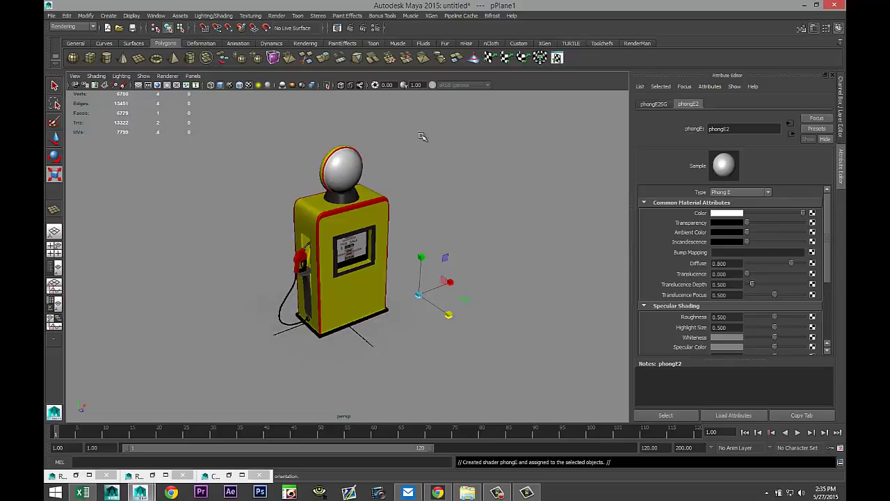
# Create an image-based lighting node in the mental ray render settings and set the image size preset to HD 1080
pyautogui.click(374, 28)
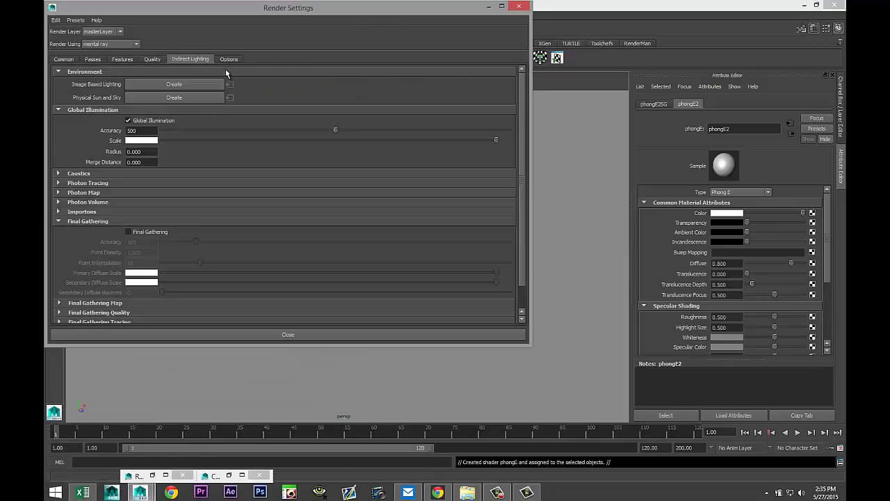
pyautogui.click(186, 83)
pyautogui.click(153, 59)
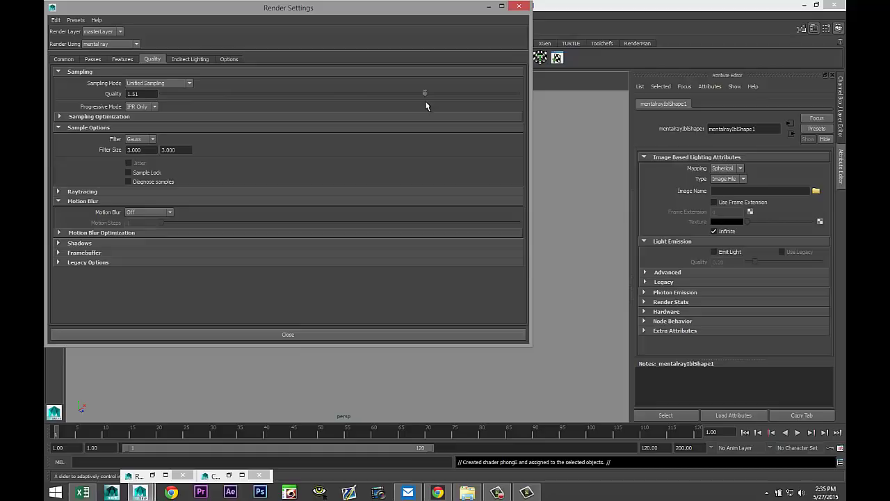
pyautogui.click(66, 60)
pyautogui.scroll(-5, 237, 203)
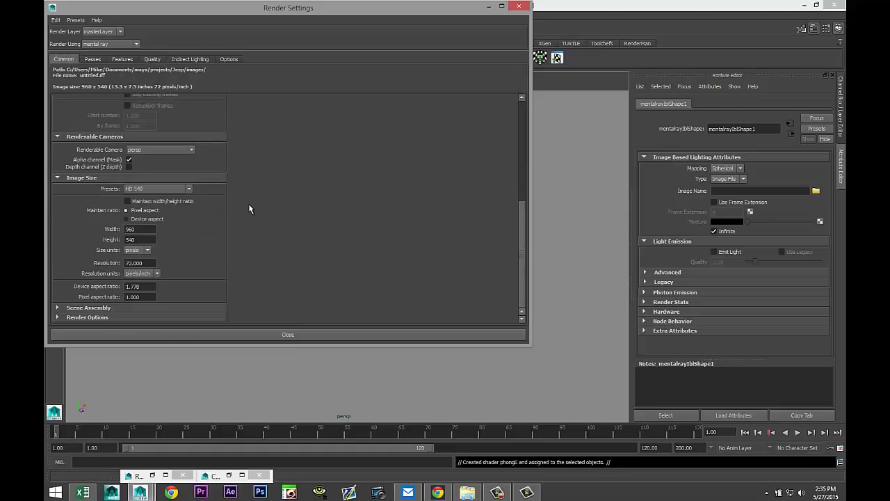
pyautogui.click(185, 189)
pyautogui.scroll(-3, 183, 248)
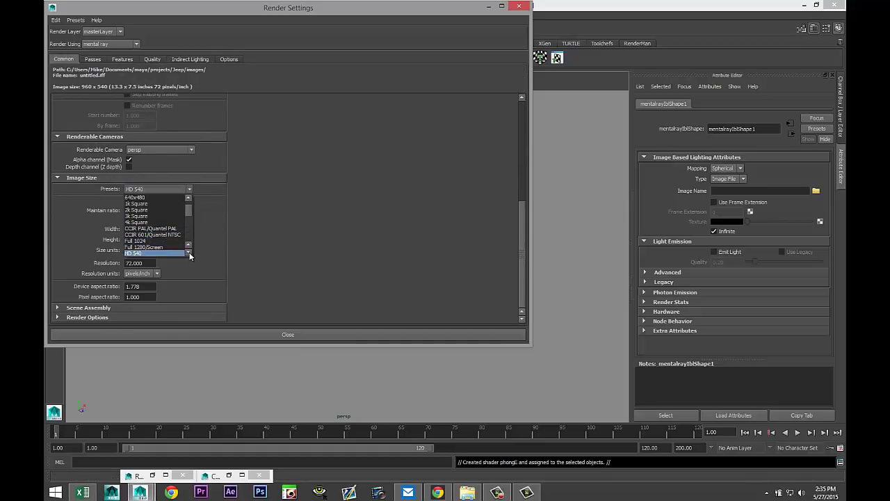
pyautogui.click(167, 252)
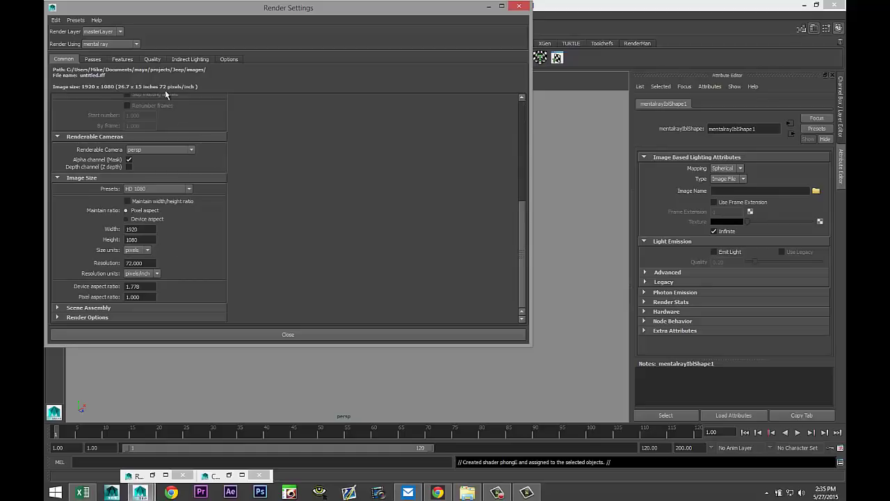
pyautogui.click(151, 59)
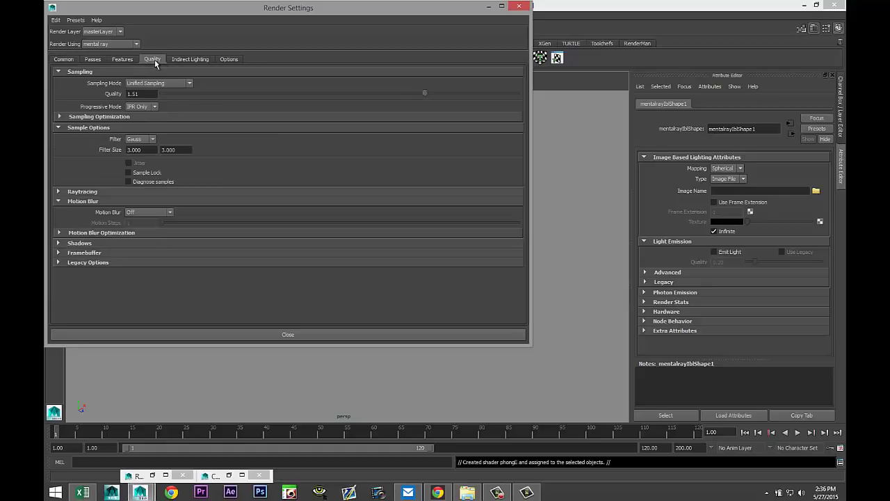
pyautogui.click(519, 7)
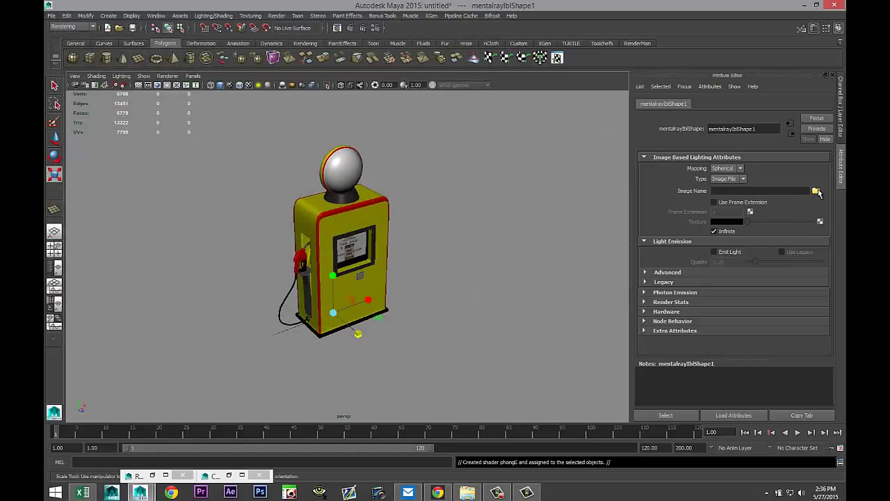
# Load RenoSuburb01_sm.hdr from the Documents\maya\HDRI folder as the image for the image-based lighting
pyautogui.click(816, 191)
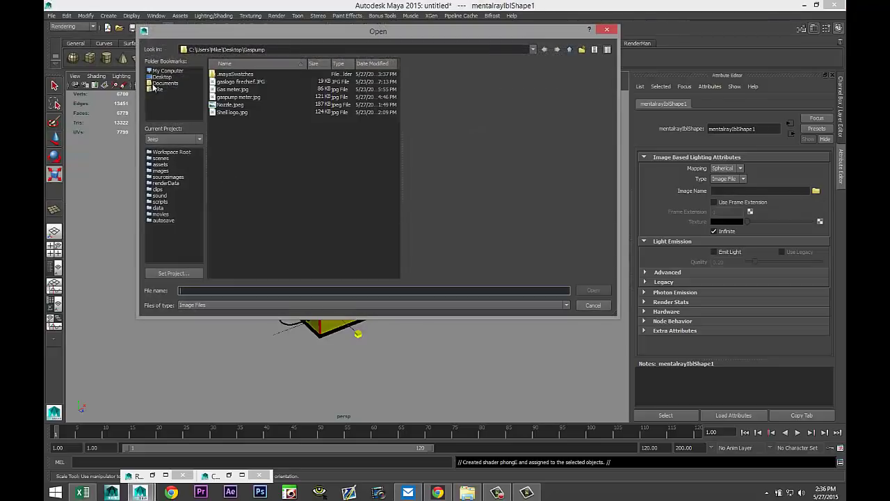
pyautogui.click(163, 84)
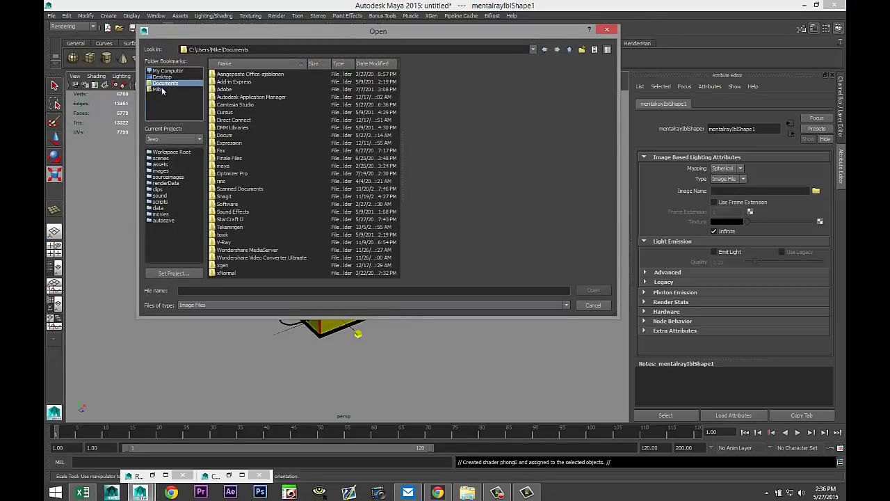
pyautogui.doubleClick(223, 166)
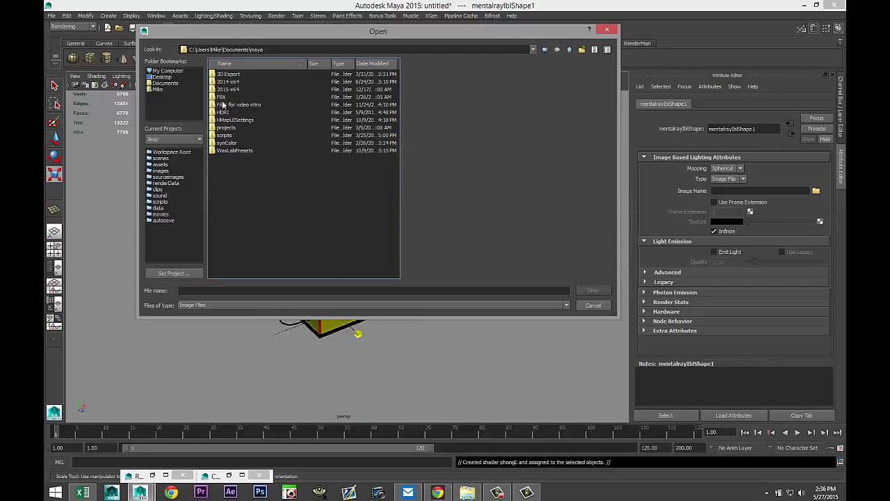
pyautogui.doubleClick(228, 112)
pyautogui.scroll(-5, 295, 187)
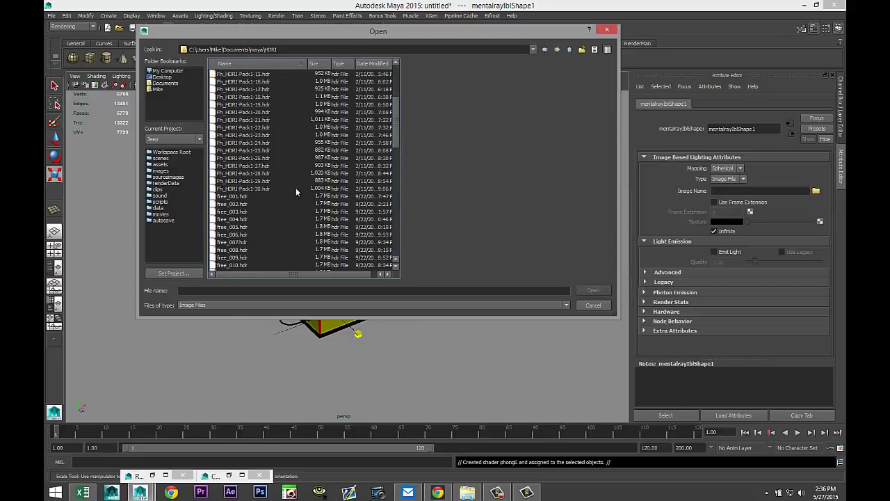
pyautogui.click(250, 189)
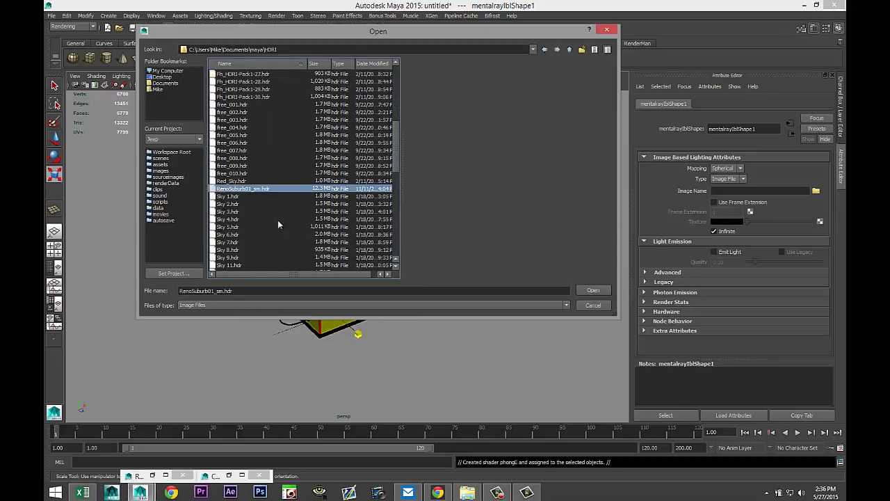
pyautogui.click(592, 289)
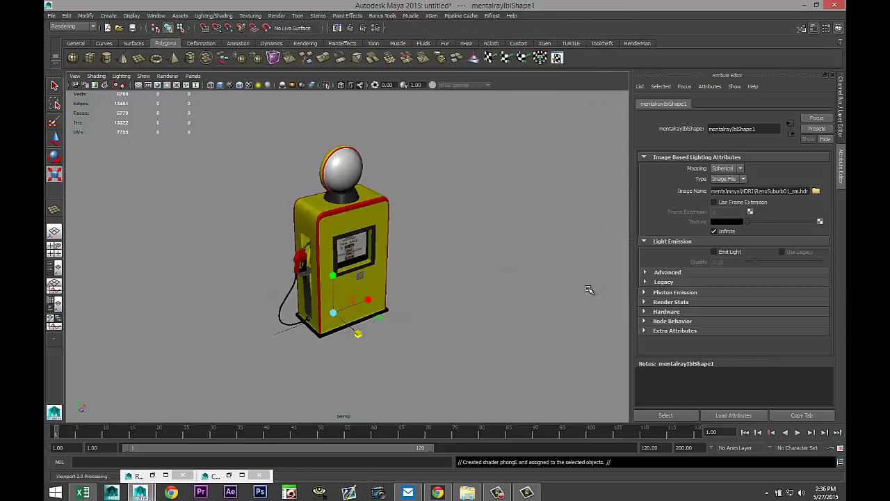
# Create a point light, display scene lighting, and place the light in front of the pump at about Y 35.9, Z 23.2
pyautogui.click(109, 15)
pyautogui.moveTo(138, 56)
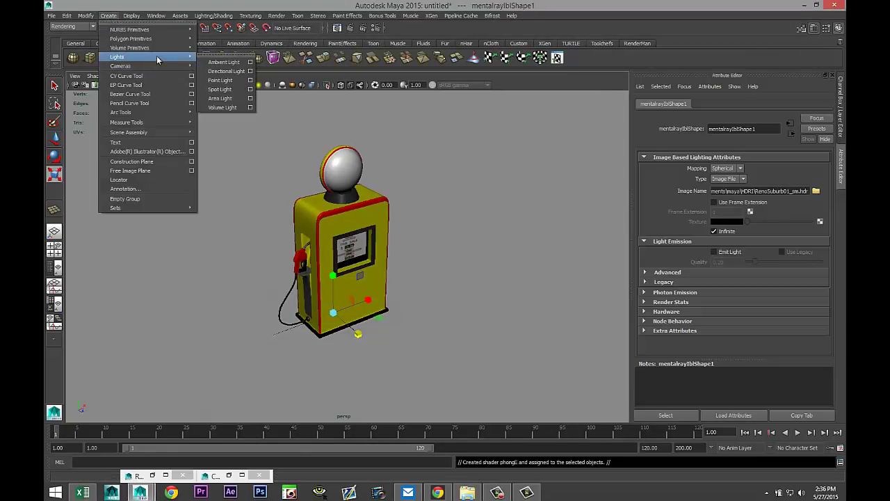
pyautogui.click(227, 80)
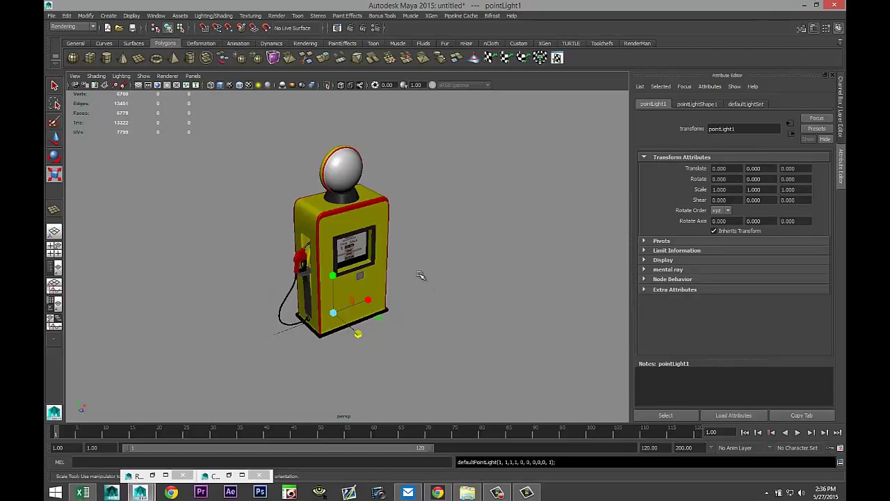
pyautogui.press('w')
pyautogui.moveTo(358, 337); pyautogui.dragTo(461, 420)
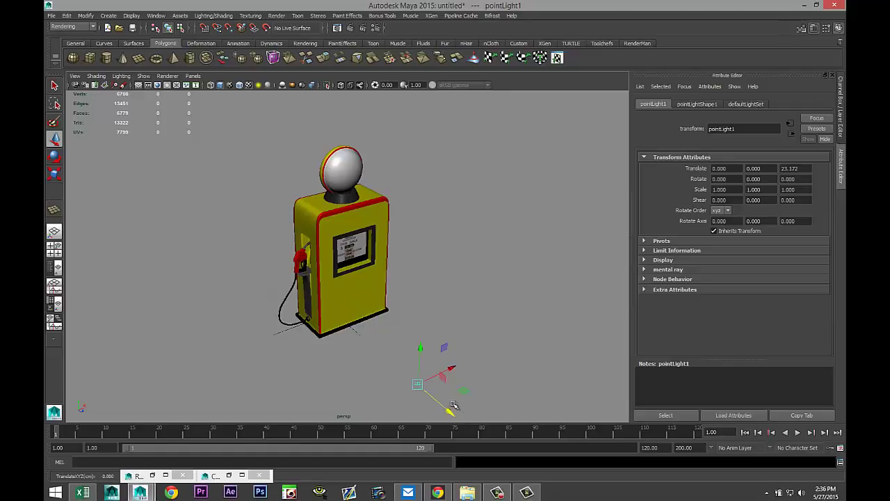
pyautogui.press('7')
pyautogui.moveTo(420, 346); pyautogui.dragTo(439, 92)
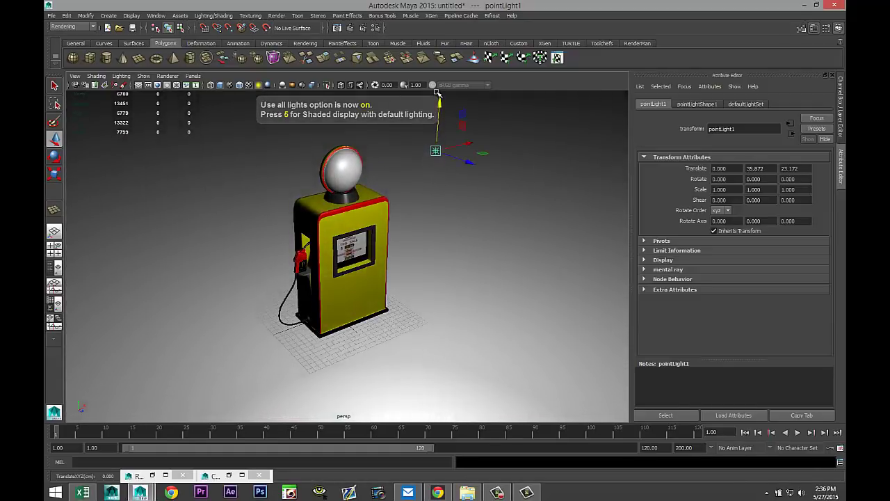
# Duplicate the point light and move the copy to the nozzle side of the pump, at about X -29.3, Y 40.4, Z 8.4
pyautogui.hotkey('ctrl', 'd')
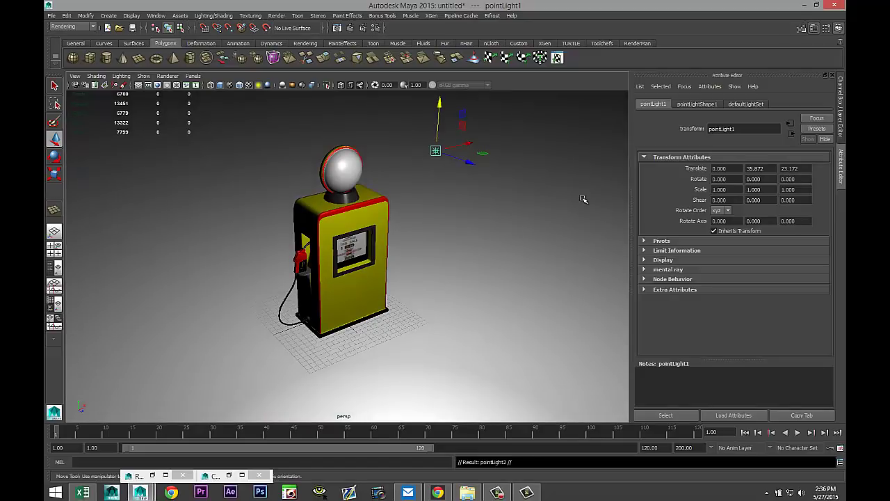
pyautogui.moveTo(471, 140); pyautogui.dragTo(167, 179)
pyautogui.moveTo(143, 114); pyautogui.dragTo(139, 75)
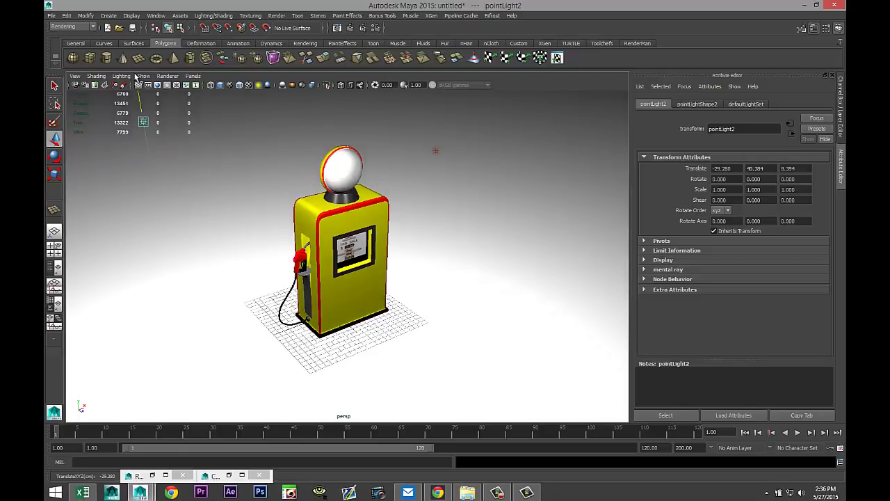
# Set the intensity of the duplicated point light to 0.5
pyautogui.click(706, 104)
pyautogui.click(712, 223)
pyautogui.write('0')
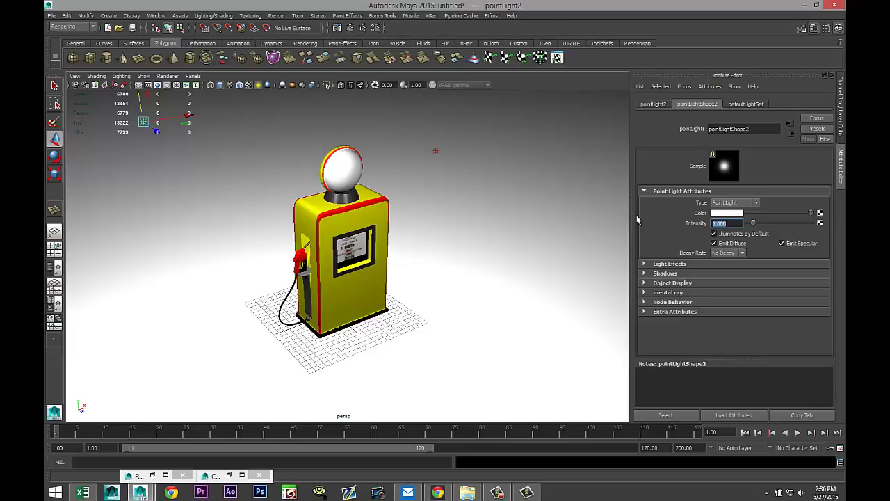
pyautogui.write('.5')
pyautogui.press('Return')
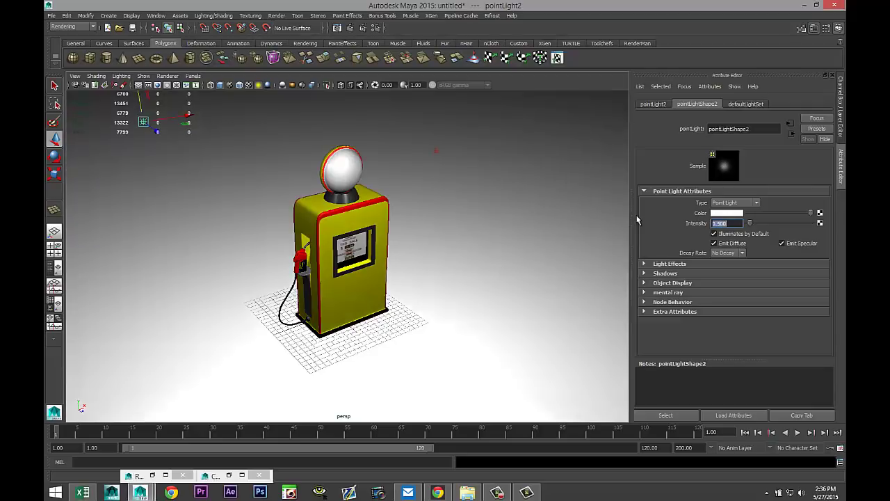
# Frame the whole pump inside the resolution gate in the perspective view and render the current frame with mental ray
pyautogui.click(158, 86)
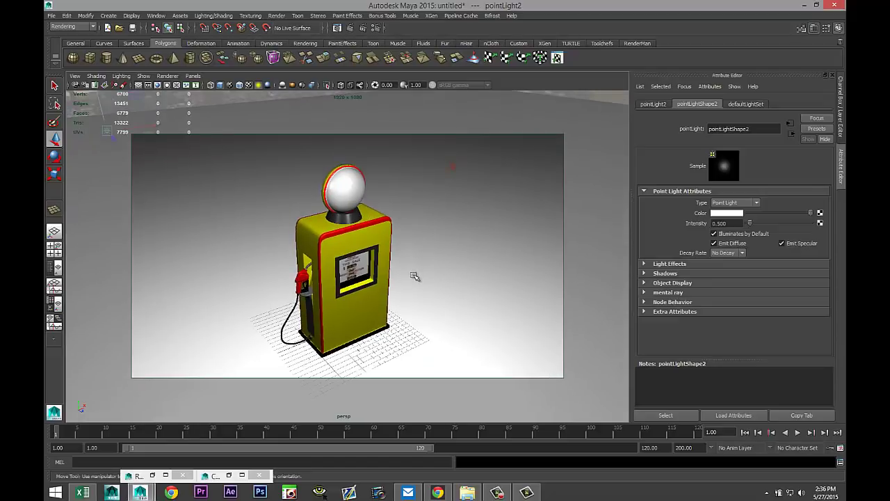
pyautogui.keyDown('alt'); pyautogui.moveTo(415, 277); pyautogui.dragTo(420, 272); pyautogui.keyUp('alt')
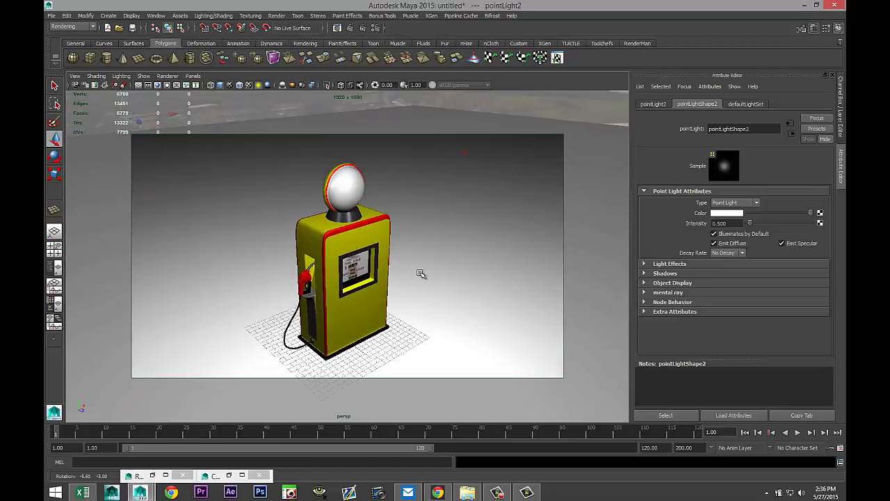
pyautogui.keyDown('alt'); pyautogui.moveTo(420, 273); pyautogui.dragTo(421, 267, button='middle'); pyautogui.keyUp('alt')
pyautogui.keyDown('alt'); pyautogui.moveTo(421, 267); pyautogui.dragTo(422, 261); pyautogui.keyUp('alt')
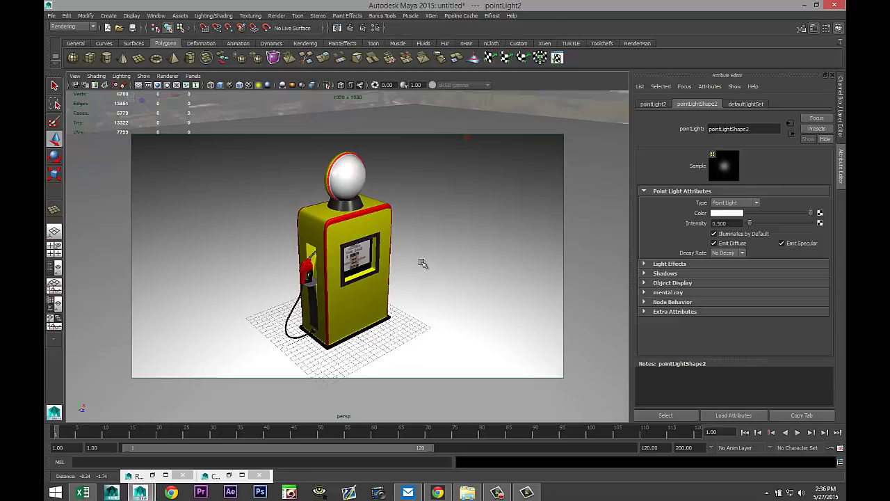
pyautogui.scroll(3, 422, 263)
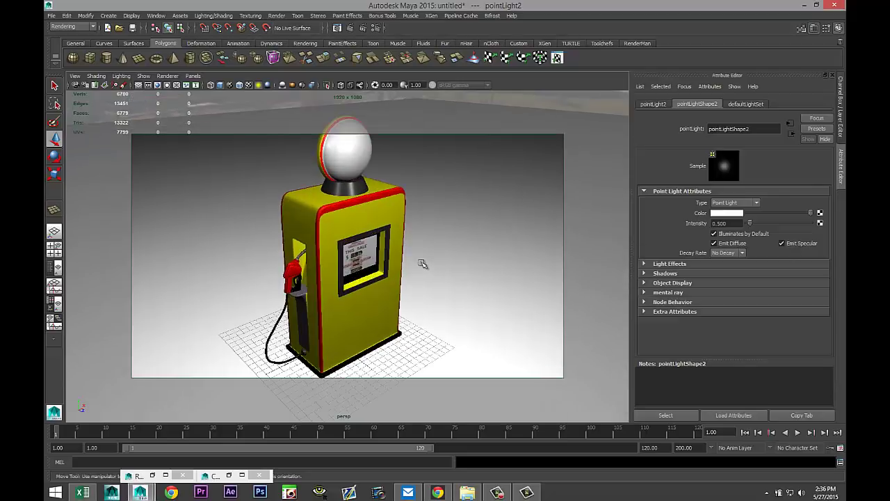
pyautogui.scroll(-3, 422, 264)
pyautogui.keyDown('alt'); pyautogui.moveTo(422, 264); pyautogui.dragTo(423, 259, button='middle'); pyautogui.keyUp('alt')
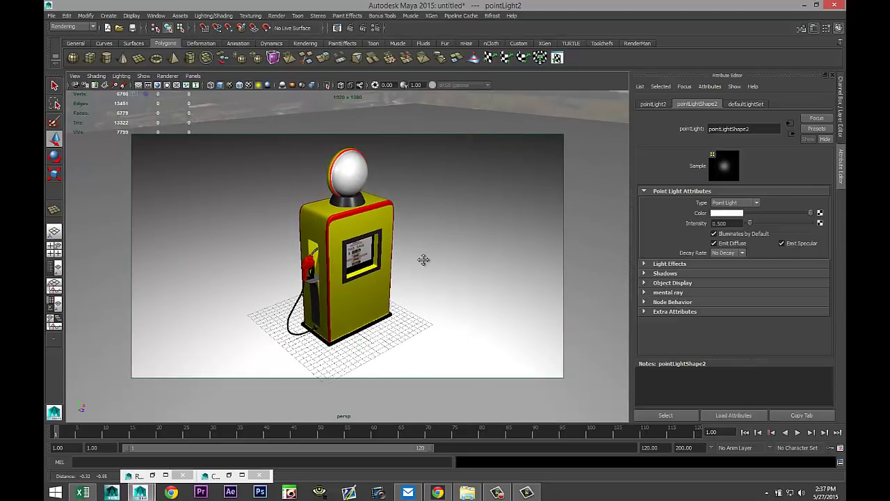
pyautogui.click(350, 28)
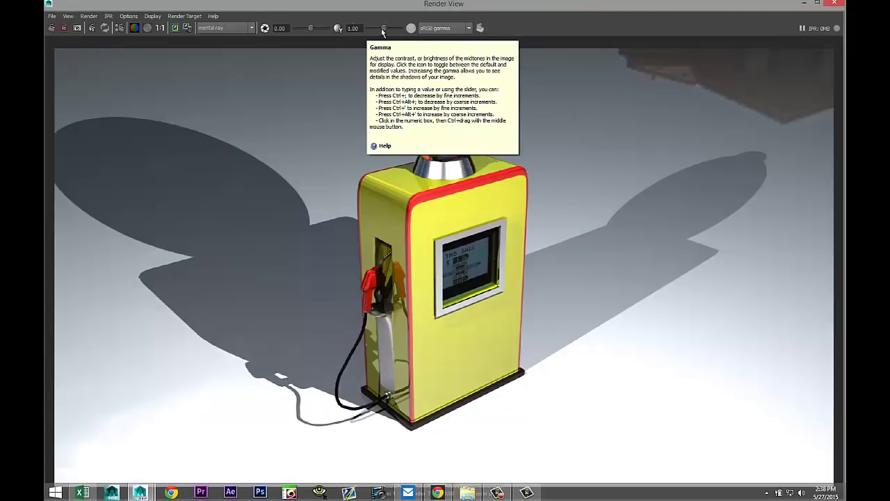